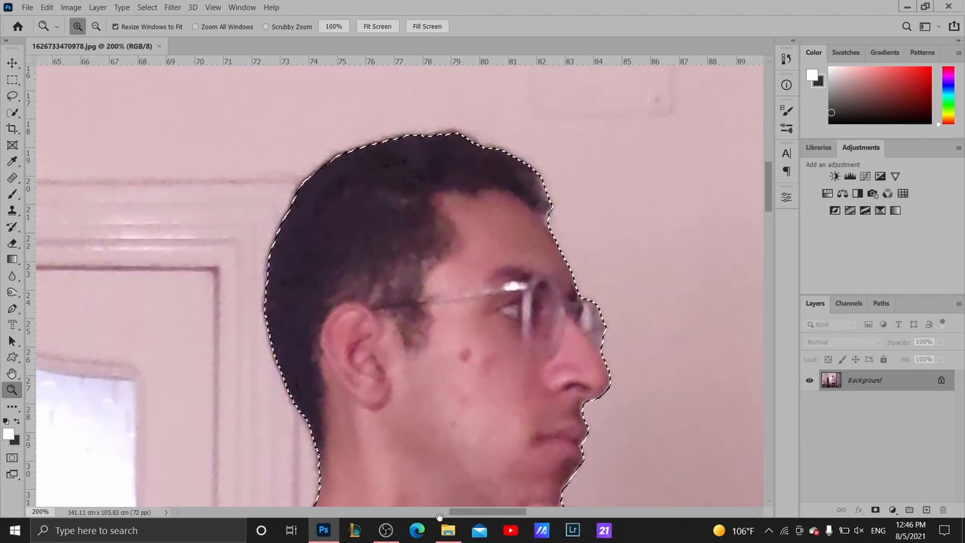
# Examine the selection outline around the standing person, from the head down the legs and back up to the shirt
pyautogui.moveTo(439, 518); pyautogui.dragTo(265, 134)
pyautogui.moveTo(289, 369); pyautogui.dragTo(319, 216)
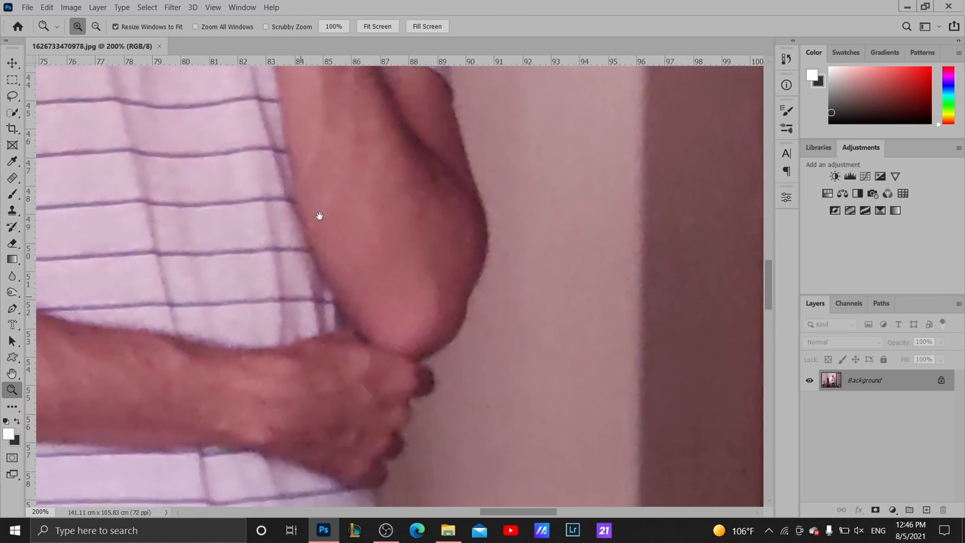
pyautogui.moveTo(334, 302); pyautogui.dragTo(377, 162)
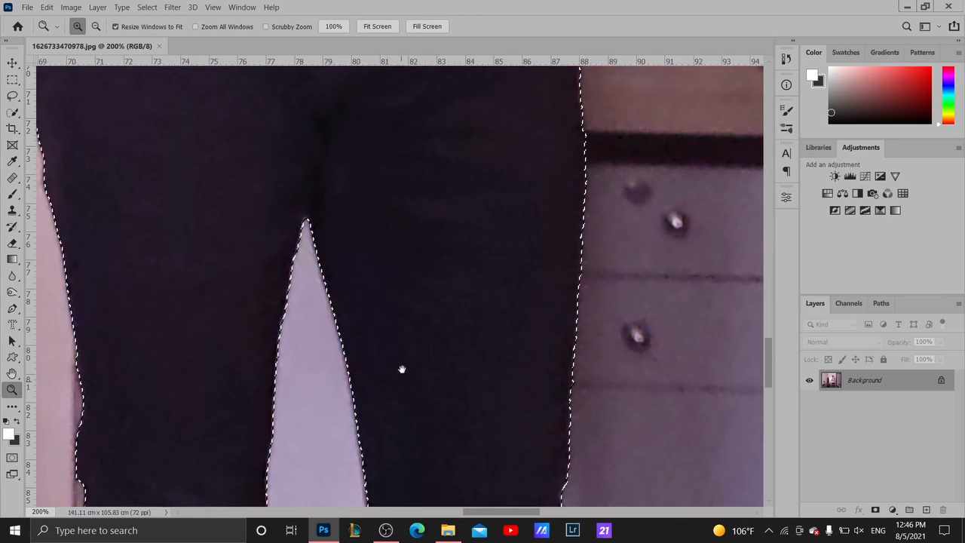
pyautogui.moveTo(401, 369); pyautogui.dragTo(426, 138)
pyautogui.moveTo(369, 437); pyautogui.dragTo(396, 269)
pyautogui.moveTo(394, 337); pyautogui.dragTo(436, 181)
pyautogui.moveTo(408, 224); pyautogui.dragTo(451, 142)
pyautogui.moveTo(425, 344); pyautogui.dragTo(450, 246)
pyautogui.moveTo(426, 118); pyautogui.dragTo(449, 345)
pyautogui.moveTo(392, 195); pyautogui.dragTo(425, 350)
pyautogui.moveTo(400, 105); pyautogui.dragTo(420, 380)
pyautogui.moveTo(408, 151); pyautogui.dragTo(396, 367)
pyautogui.moveTo(377, 113); pyautogui.dragTo(416, 396)
pyautogui.moveTo(381, 181); pyautogui.dragTo(405, 382)
pyautogui.moveTo(423, 215); pyautogui.dragTo(399, 287)
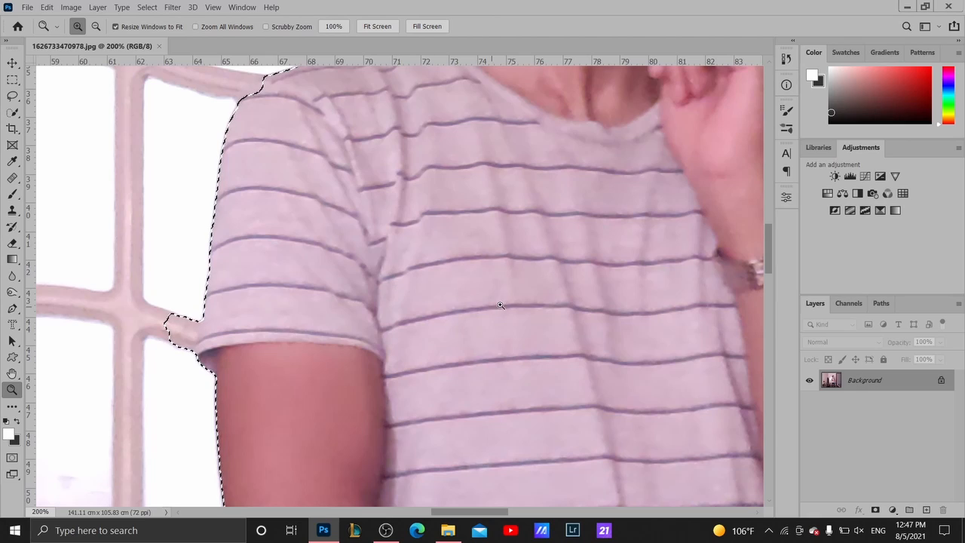
# Add a layer mask from the selection to hide the room background around the person
pyautogui.click(876, 509)
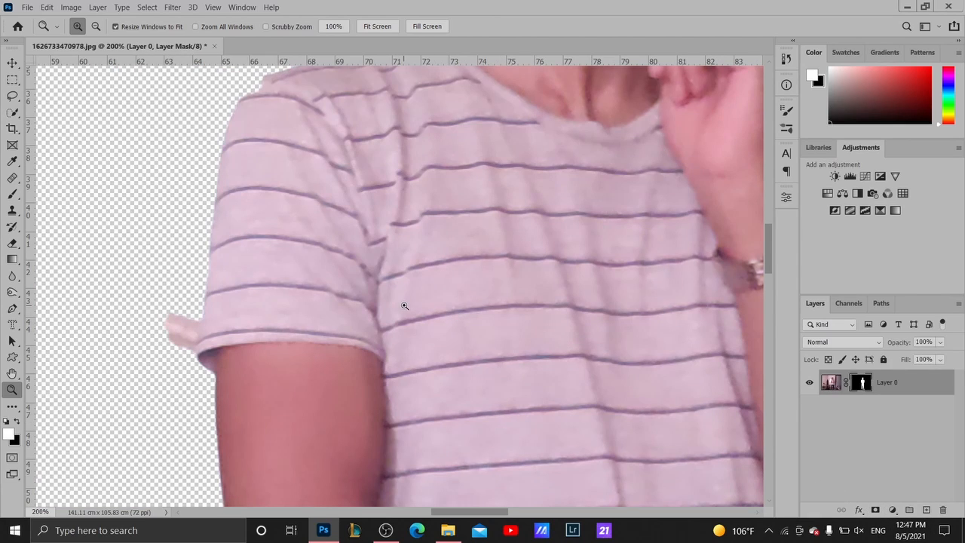
pyautogui.moveTo(415, 269); pyautogui.dragTo(419, 294)
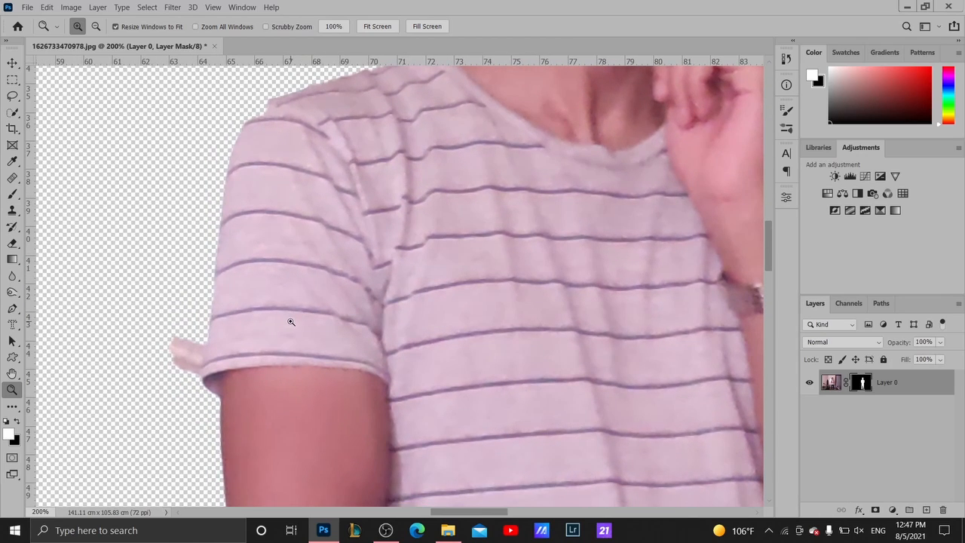
# Paint black on the layer mask with a 90 px brush over the leftover window-frame fragment beside the sleeve hem
pyautogui.press('b')
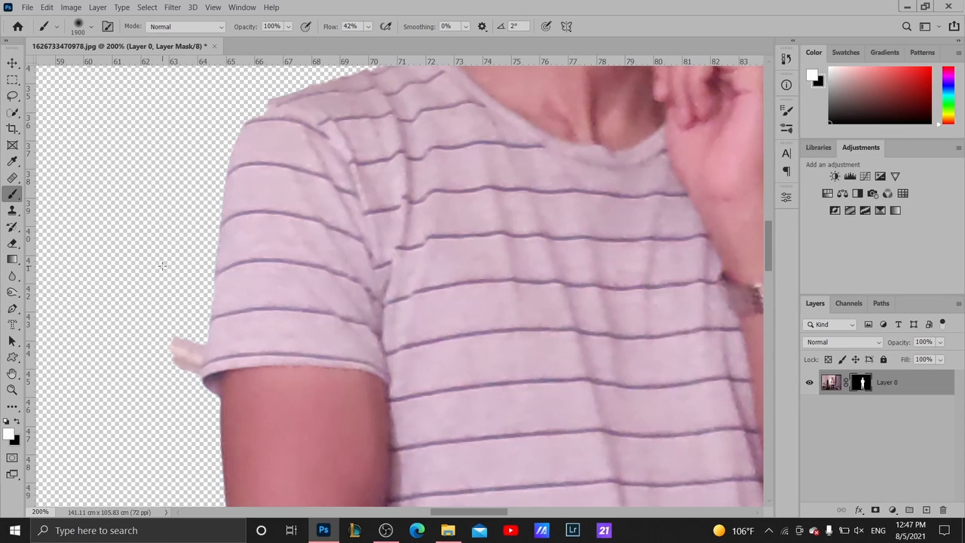
pyautogui.press('[')
pyautogui.press('[')
pyautogui.press('[')
pyautogui.press('[')
pyautogui.press('[')
pyautogui.press('[')
pyautogui.press('[')
pyautogui.press('[')
pyautogui.press('[')
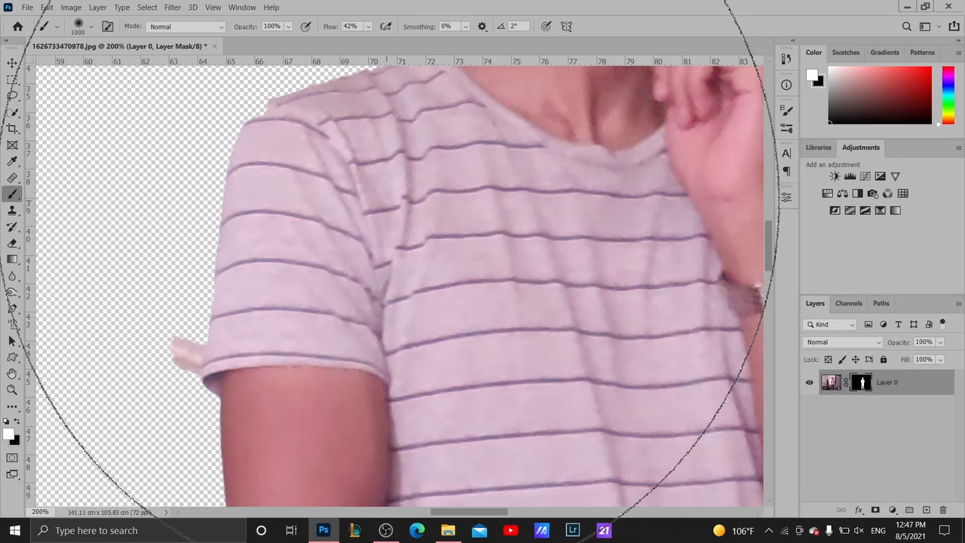
pyautogui.press('[')
pyautogui.press('[')
pyautogui.press('[')
pyautogui.press('[')
pyautogui.press('[')
pyautogui.press('[')
pyautogui.press('[')
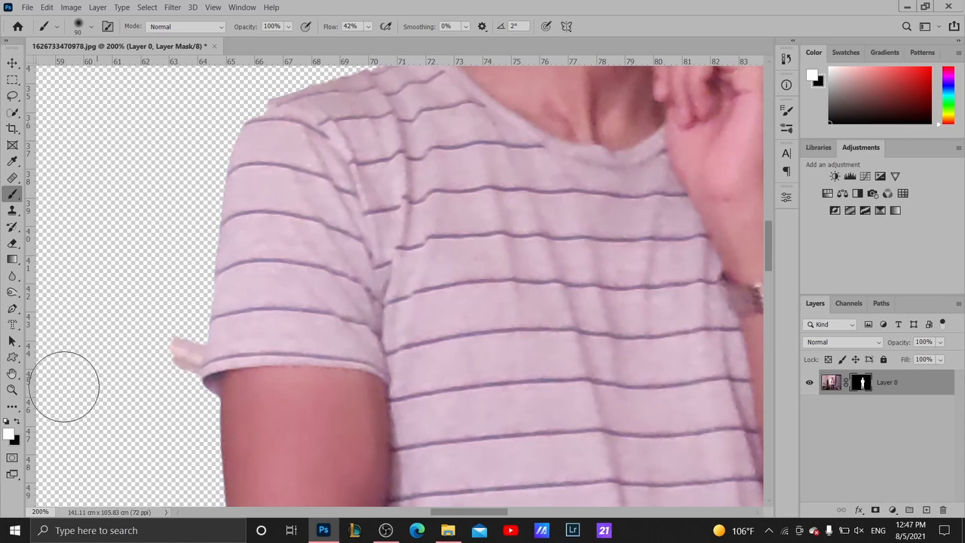
pyautogui.press('x')
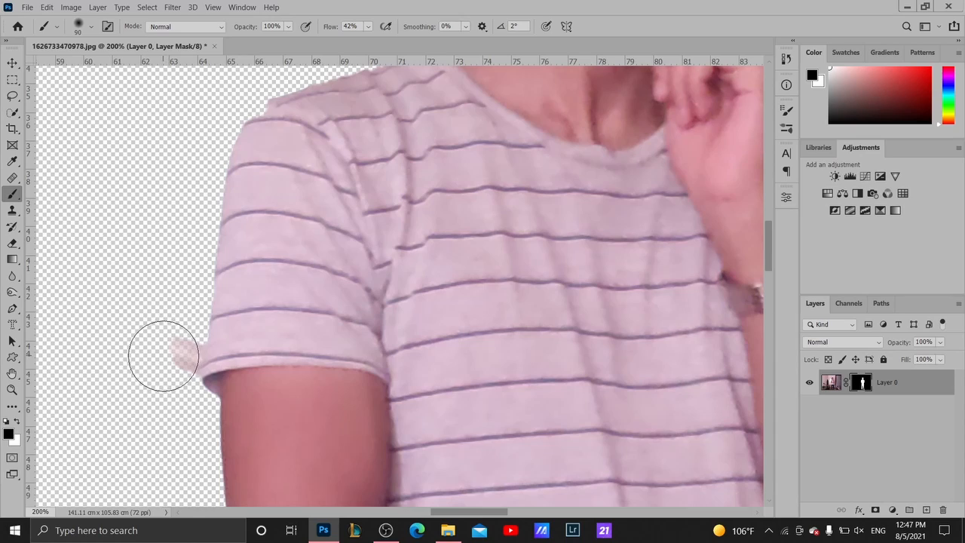
pyautogui.moveTo(161, 351); pyautogui.dragTo(164, 360)
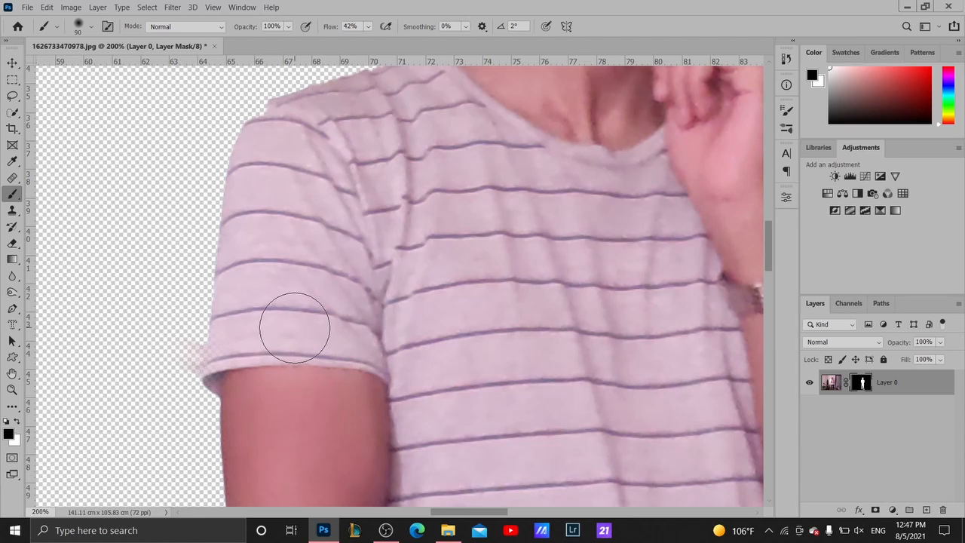
# Paint more black on the mask up close to remove the remaining window-frame haze beside the sleeve hem
pyautogui.press('x')
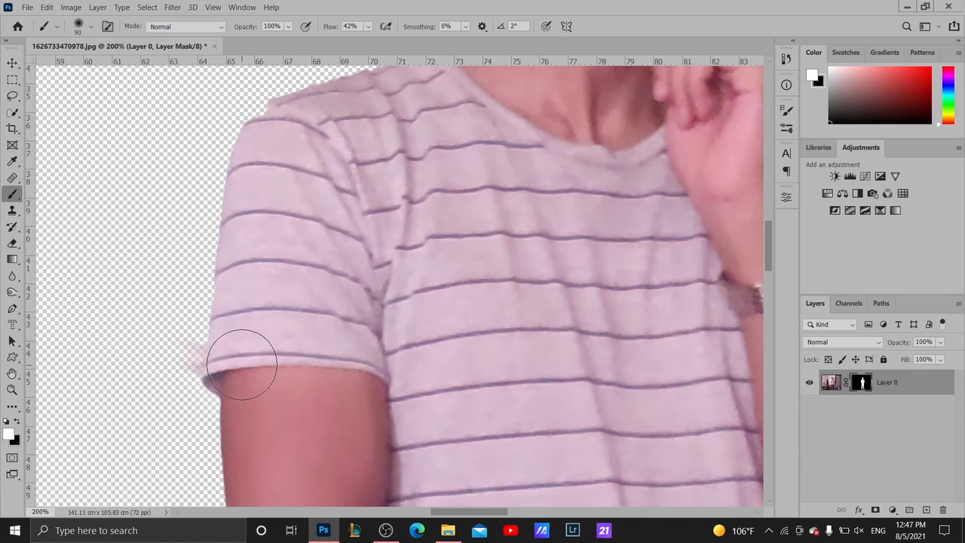
pyautogui.press('z')
pyautogui.click(290, 366)
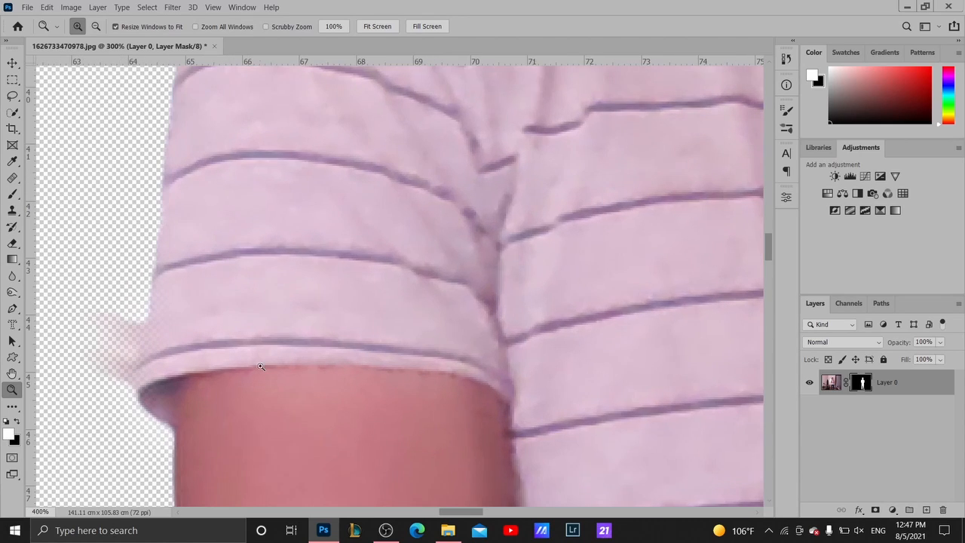
pyautogui.moveTo(320, 325); pyautogui.dragTo(349, 305)
pyautogui.click(337, 295)
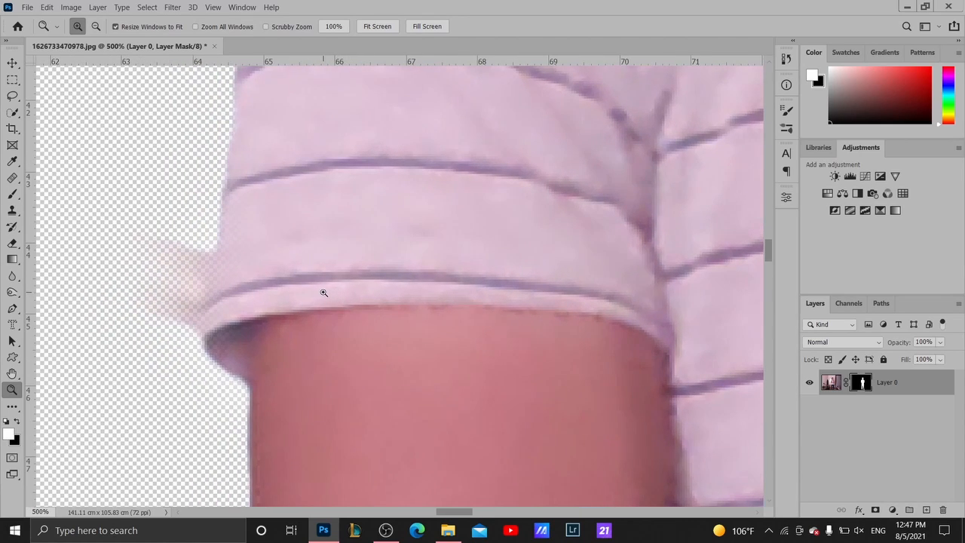
pyautogui.press('x')
pyautogui.press('b')
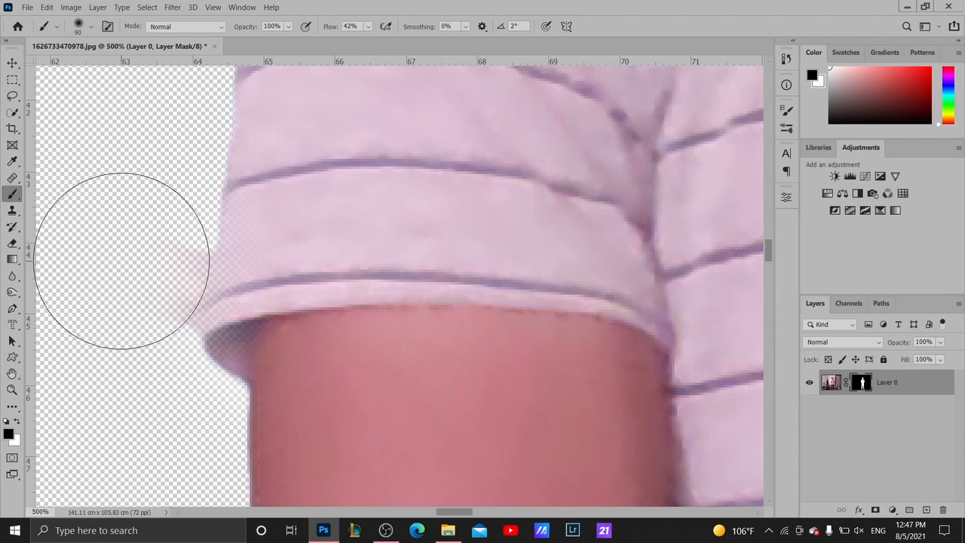
# Paint white on the mask to restore the faded sleeve edge and hem corner, reducing the brush to 25 px
pyautogui.press('x')
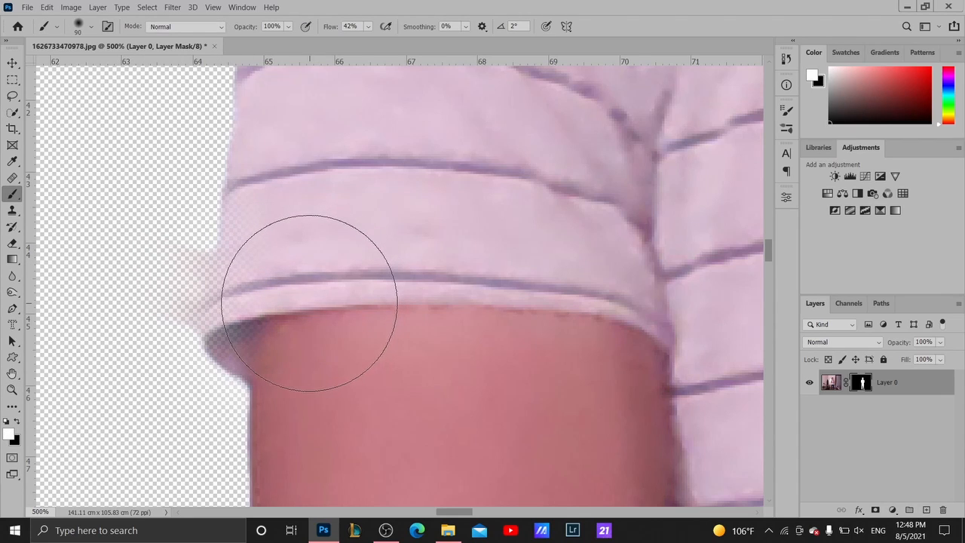
pyautogui.press('[')
pyautogui.press('[')
pyautogui.press('[')
pyautogui.press('[')
pyautogui.press('[')
pyautogui.press('[')
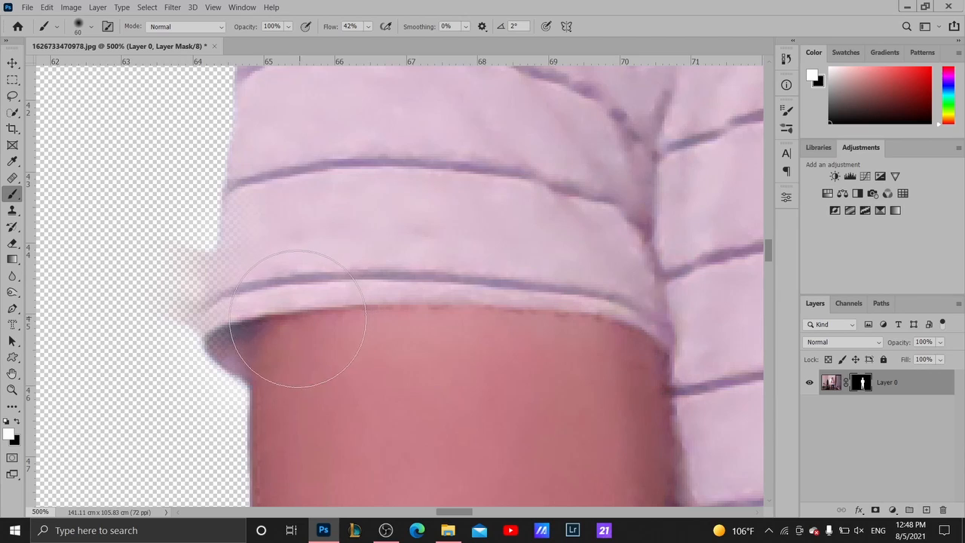
pyautogui.press('[')
# Paint black on the mask with the 25 px brush along the fringe outside the sleeve hem, and set the flow to 100%
pyautogui.press('x')
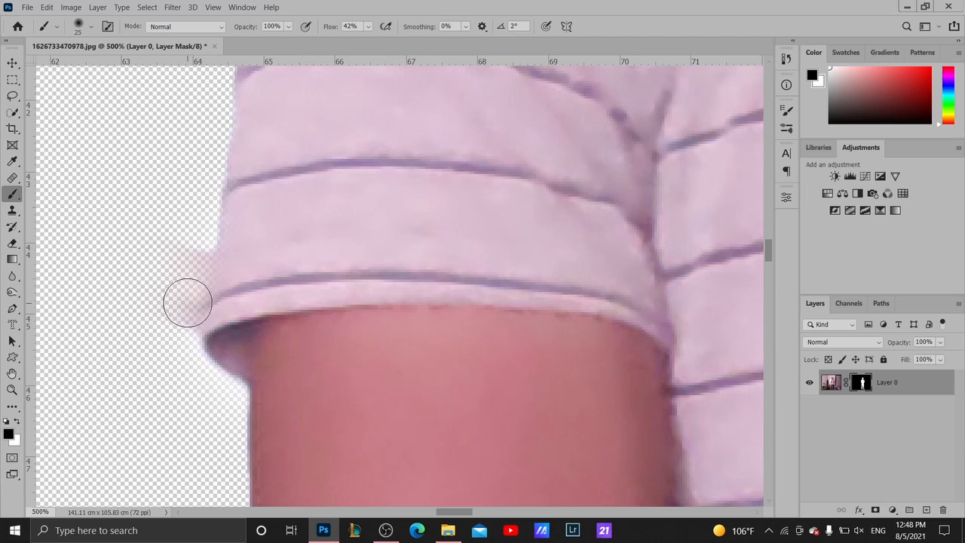
pyautogui.moveTo(188, 302)
pyautogui.mouseDown()
pyautogui.moveTo(178, 319)
pyautogui.moveTo(192, 256)
pyautogui.moveTo(181, 336)
pyautogui.moveTo(193, 259)
pyautogui.mouseUp()
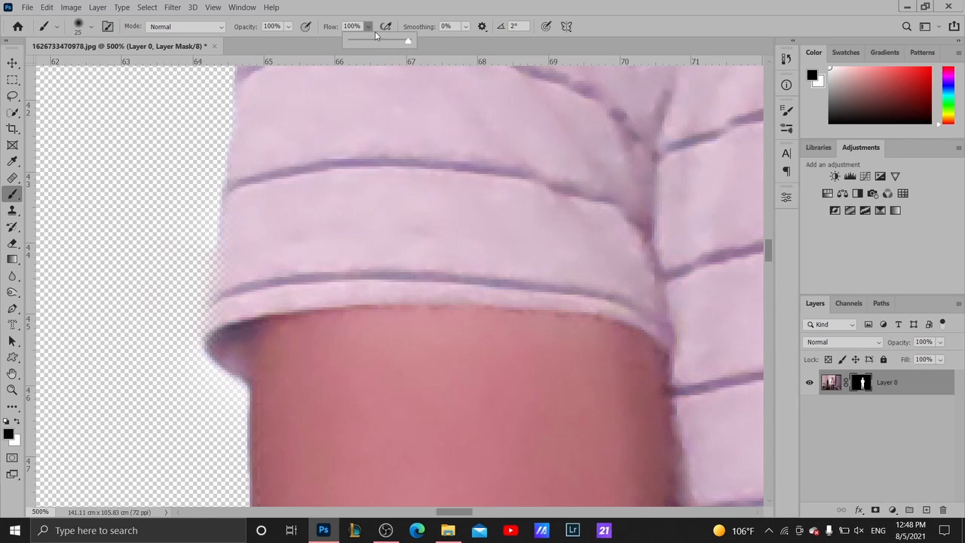
# Try dabbing black at 100% flow on the mask over the shaded corner under the sleeve hem, undoing each dab
pyautogui.click(237, 346)
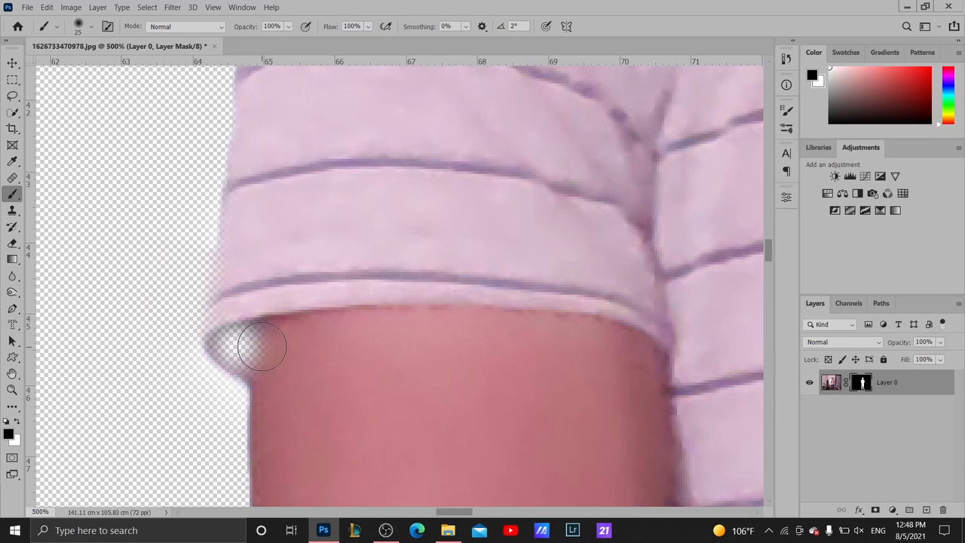
pyautogui.hotkey('ctrl', 'z')
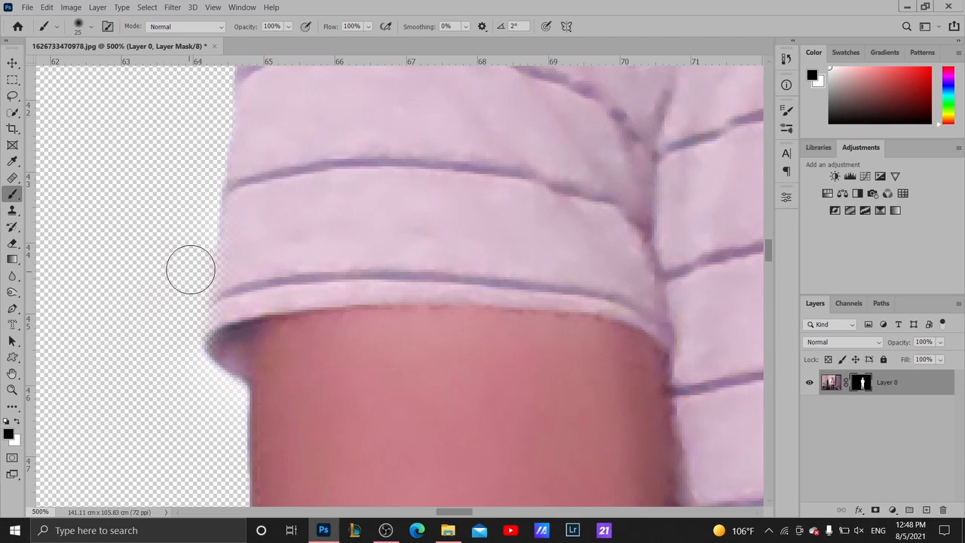
pyautogui.click(232, 345)
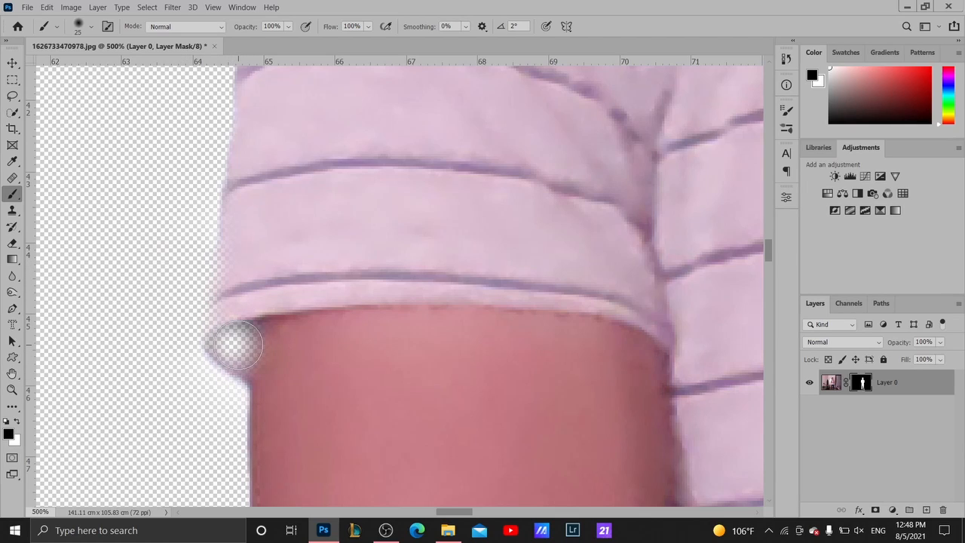
pyautogui.hotkey('ctrl', 'z')
# Paint white on the mask along the sleeve's outer edge just above the hem to bring the fabric back
pyautogui.press('x')
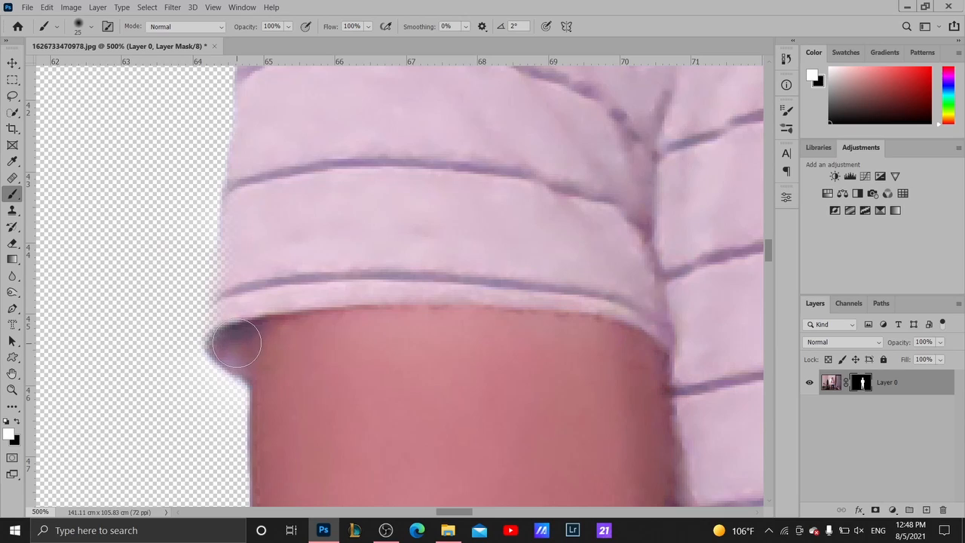
pyautogui.moveTo(239, 312); pyautogui.dragTo(243, 251)
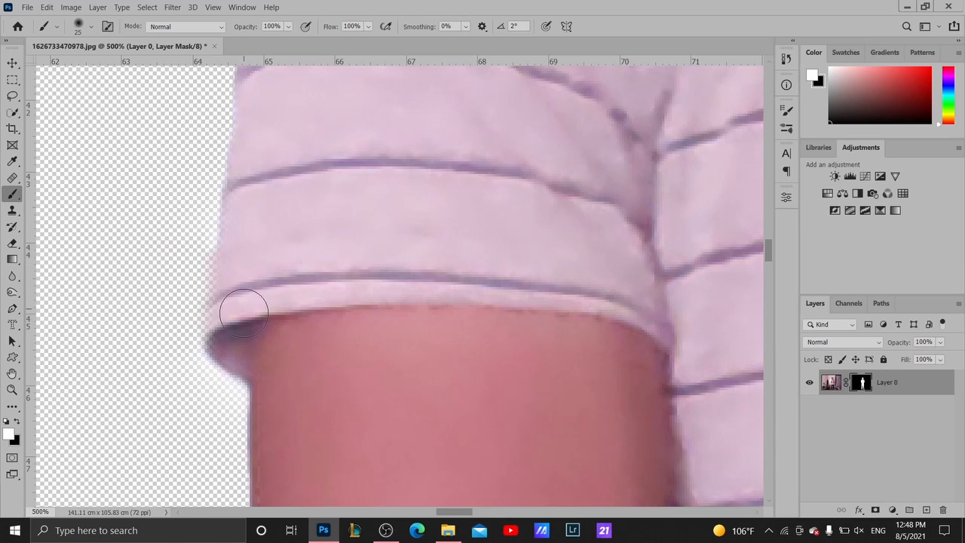
pyautogui.press('x')
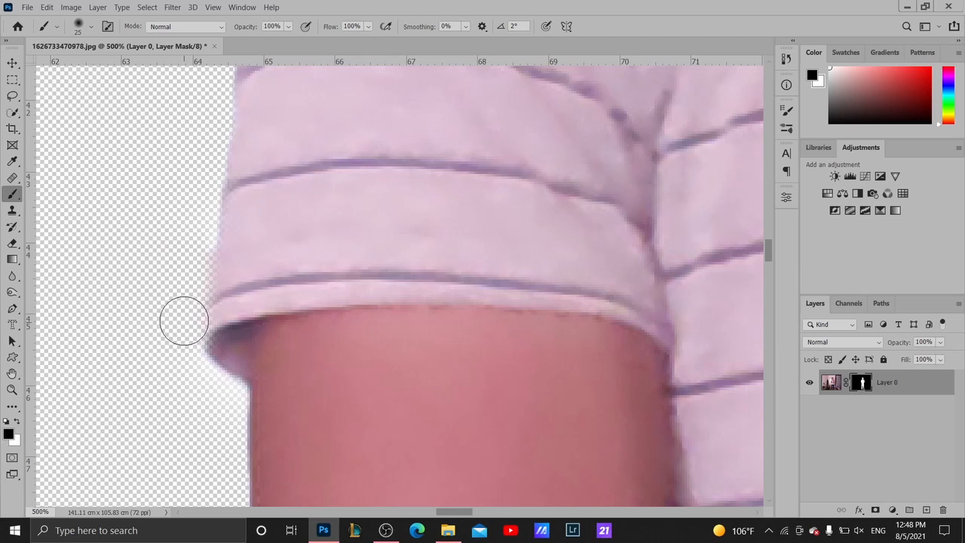
# Refine the sleeve hem's outer edge at pixel level by painting black on the mask over the leftover fringe
pyautogui.press('z')
pyautogui.click(255, 307)
pyautogui.click(254, 307)
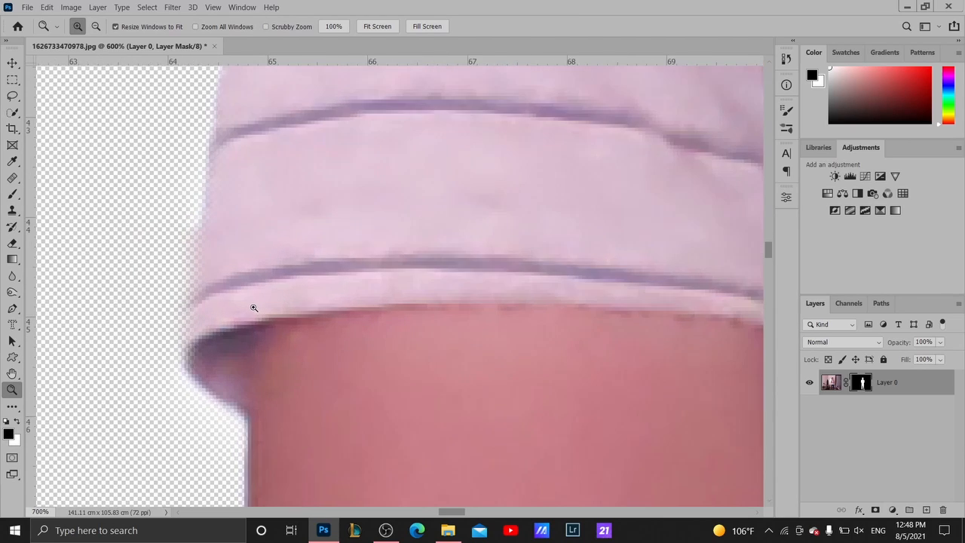
pyautogui.click(255, 307)
pyautogui.moveTo(285, 317); pyautogui.dragTo(405, 298)
pyautogui.click(345, 312)
pyautogui.click(345, 312)
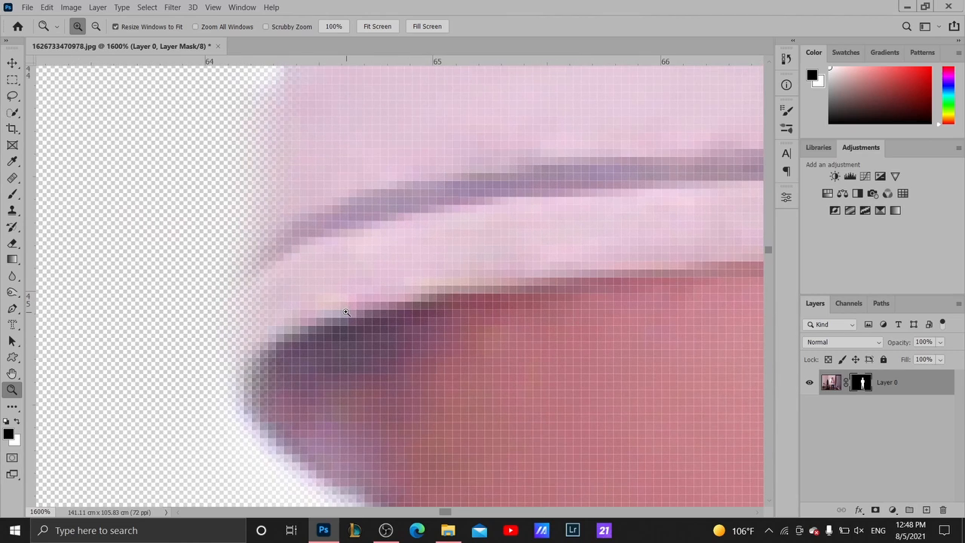
pyautogui.press('x')
pyautogui.press('b')
pyautogui.click(190, 161)
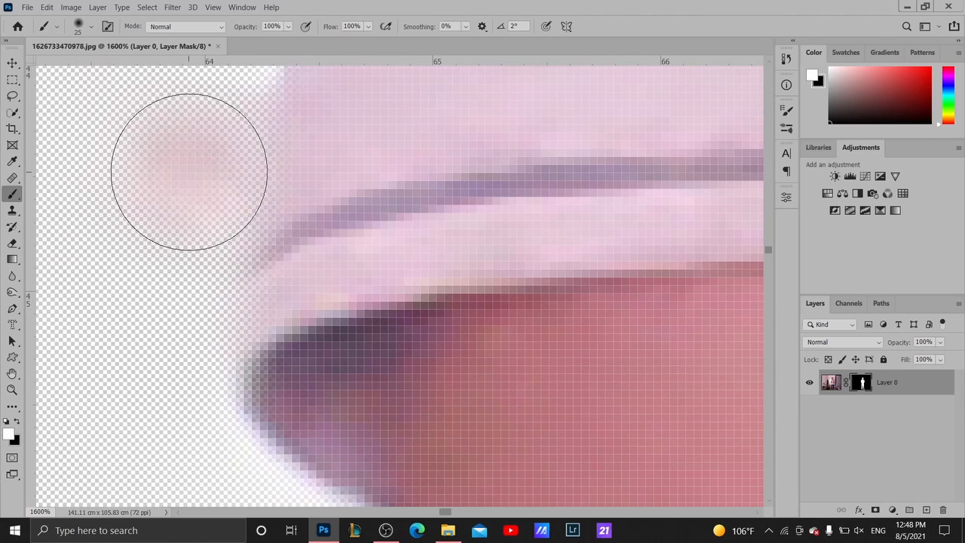
pyautogui.hotkey('ctrl', 'z')
pyautogui.press('x')
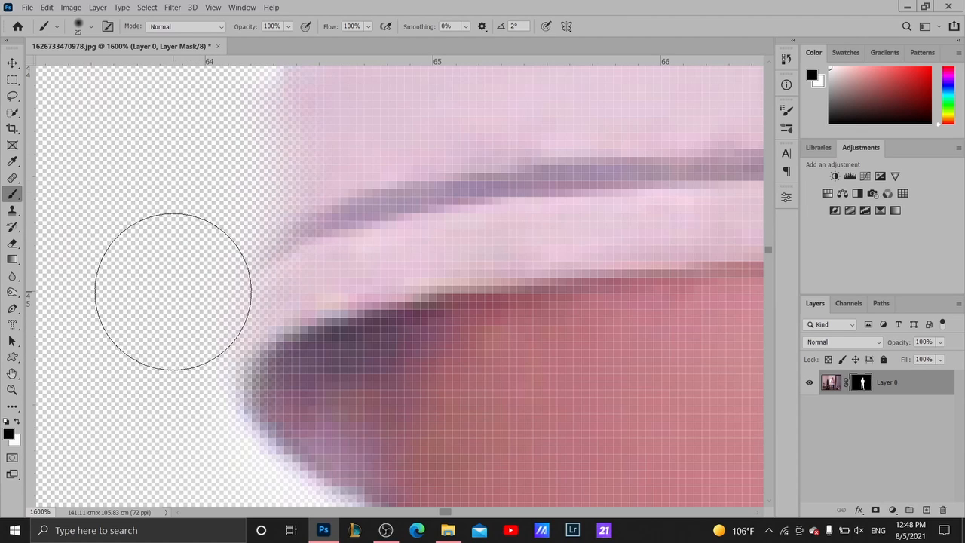
pyautogui.moveTo(179, 230); pyautogui.dragTo(199, 339)
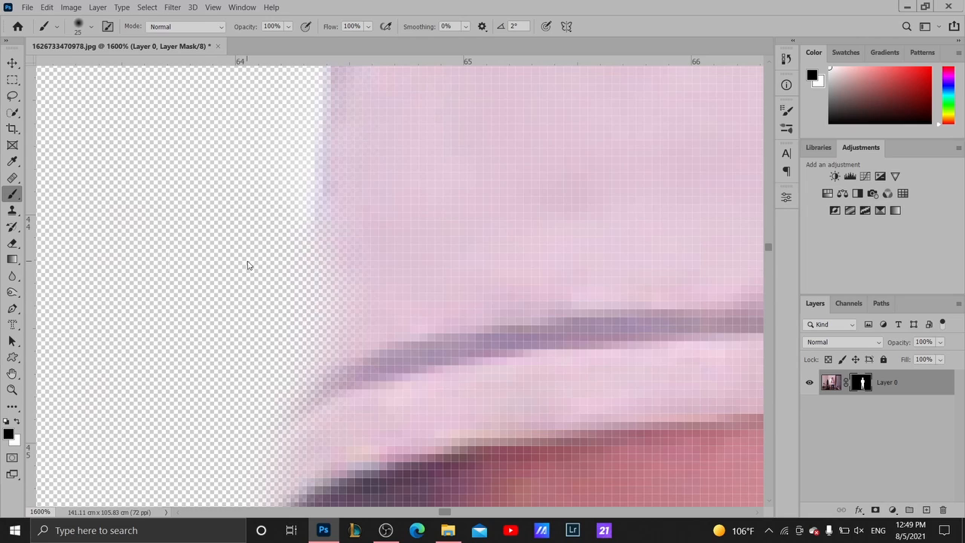
# Inspect the cleaned-up sleeve hem in the context of the upper body, and re-examine it at 300%
pyautogui.press('z')
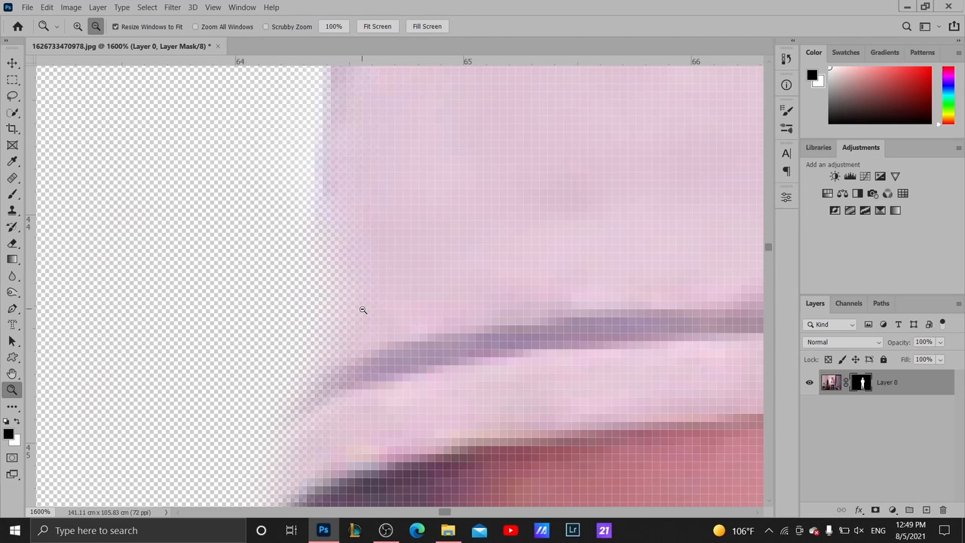
pyautogui.keyDown('alt'); pyautogui.click(363, 309); pyautogui.keyUp('alt')
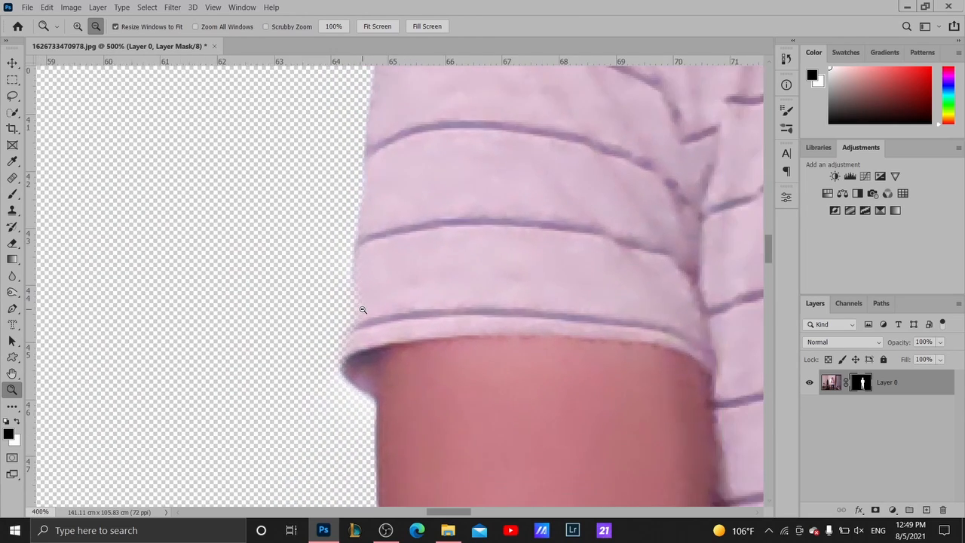
pyautogui.keyDown('alt'); pyautogui.click(362, 310); pyautogui.keyUp('alt')
pyautogui.keyDown('alt'); pyautogui.click(363, 310); pyautogui.keyUp('alt')
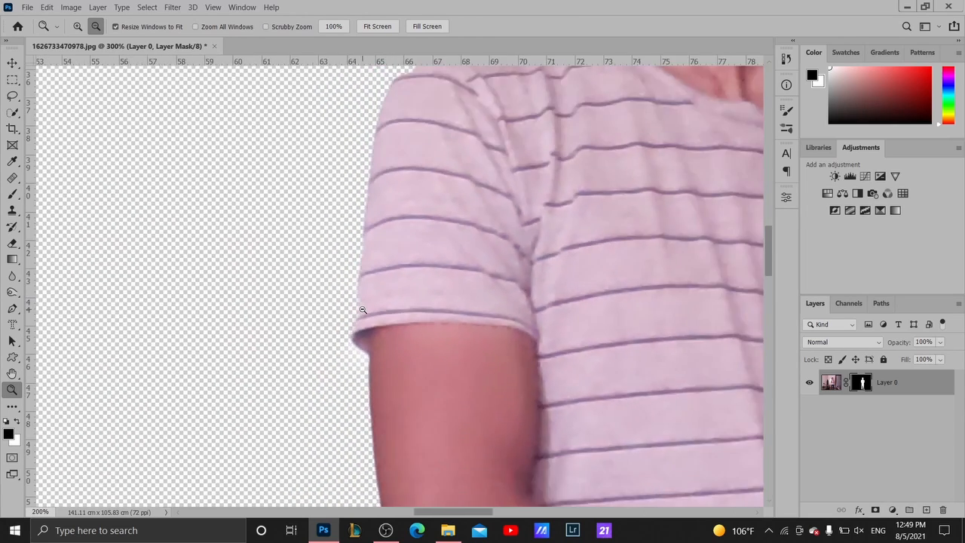
pyautogui.keyDown('alt'); pyautogui.click(363, 310); pyautogui.keyUp('alt')
pyautogui.keyDown('alt'); pyautogui.click(362, 310); pyautogui.keyUp('alt')
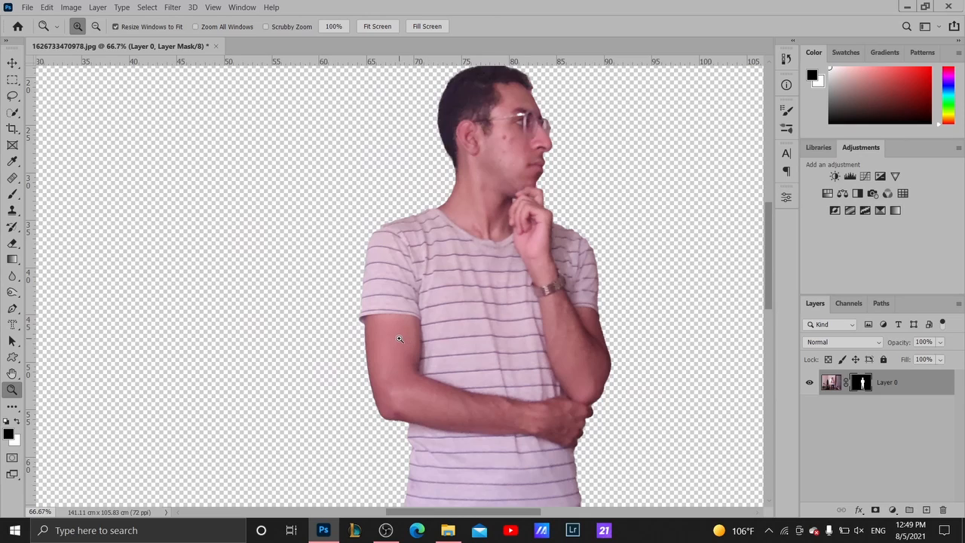
pyautogui.click(399, 339)
pyautogui.click(399, 339)
pyautogui.click(399, 339)
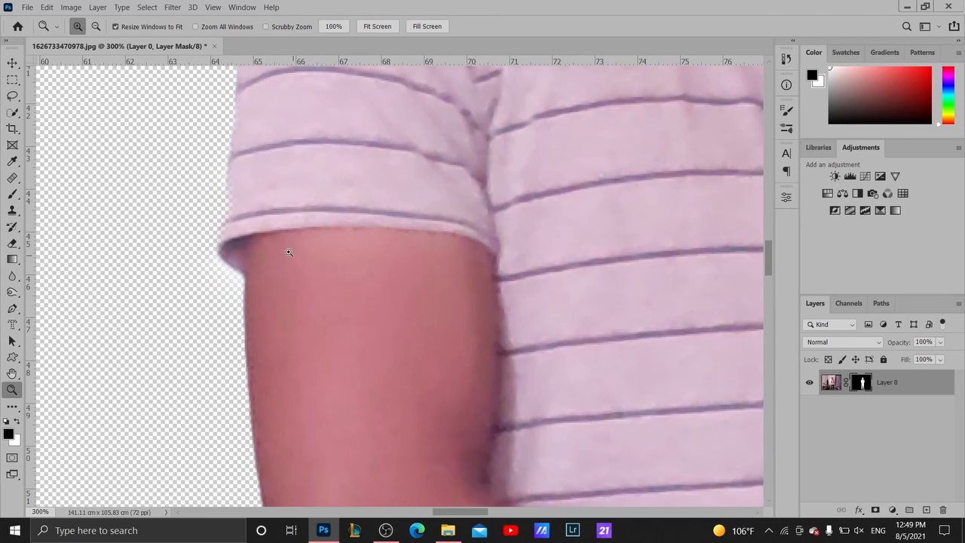
# Try a short black brush stroke on the mask over the striped shirt front, and undo it
pyautogui.press('x')
pyautogui.press('b')
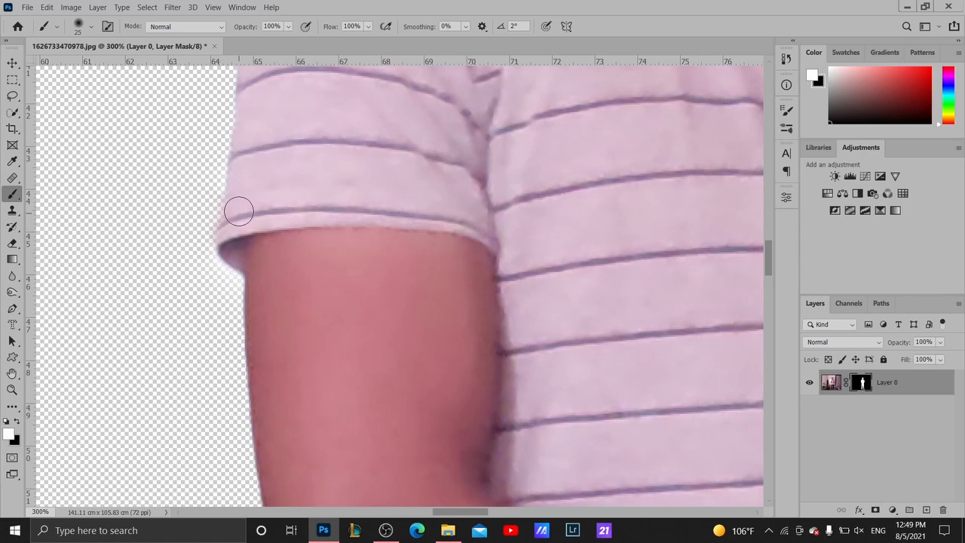
pyautogui.press('x')
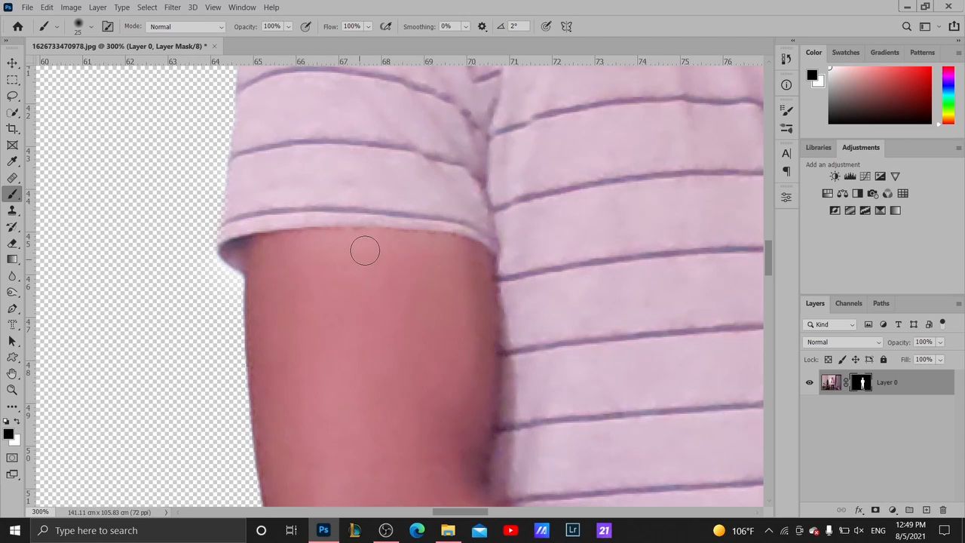
pyautogui.moveTo(412, 251); pyautogui.dragTo(244, 351)
pyautogui.moveTo(436, 175); pyautogui.dragTo(429, 491)
pyautogui.moveTo(417, 321); pyautogui.dragTo(236, 210)
pyautogui.moveTo(329, 389); pyautogui.dragTo(303, 288)
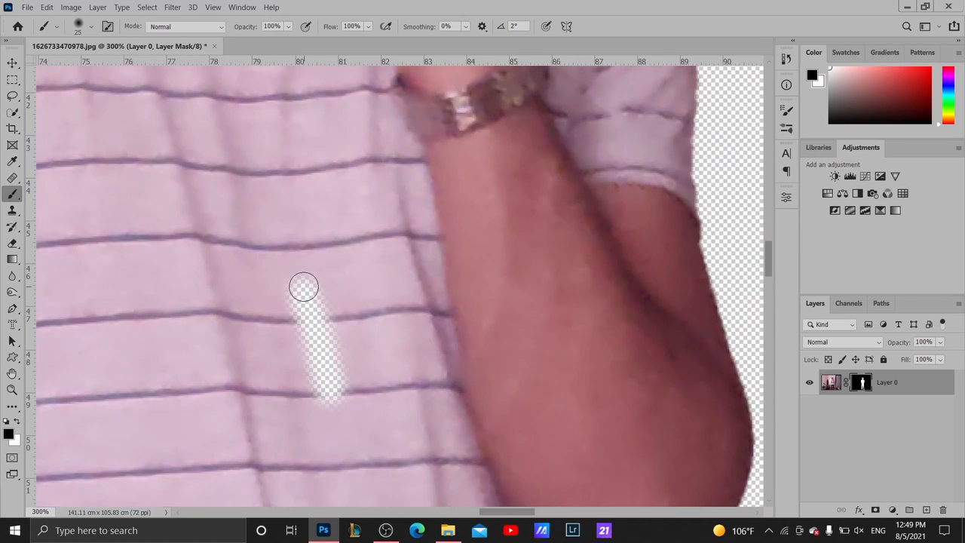
pyautogui.hotkey('ctrl', 'z')
# Review the whole masked figure against the transparent background on the full canvas
pyautogui.press('z')
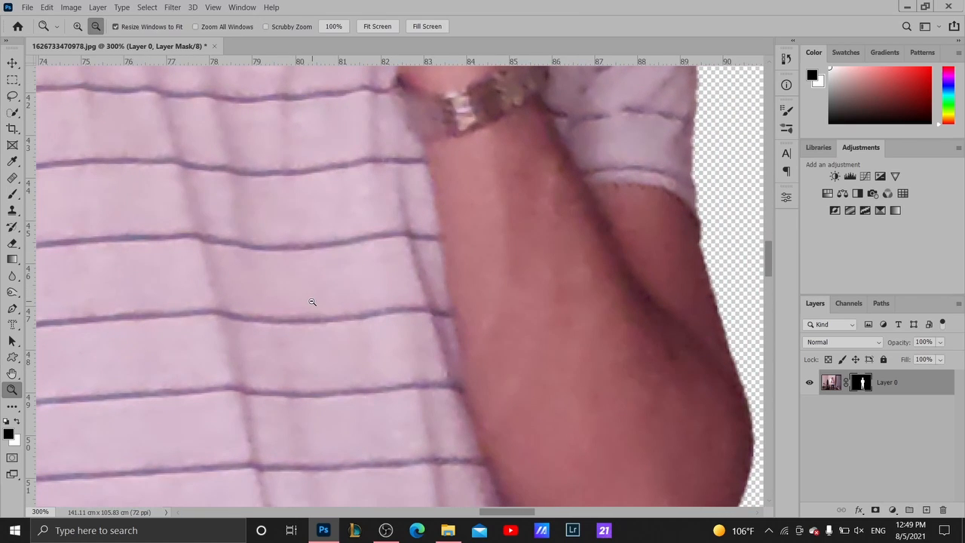
pyautogui.keyDown('alt'); pyautogui.click(312, 301); pyautogui.keyUp('alt')
pyautogui.keyDown('alt'); pyautogui.click(313, 302); pyautogui.keyUp('alt')
pyautogui.keyDown('alt'); pyautogui.click(312, 301); pyautogui.keyUp('alt')
pyautogui.moveTo(312, 302); pyautogui.dragTo(362, 243)
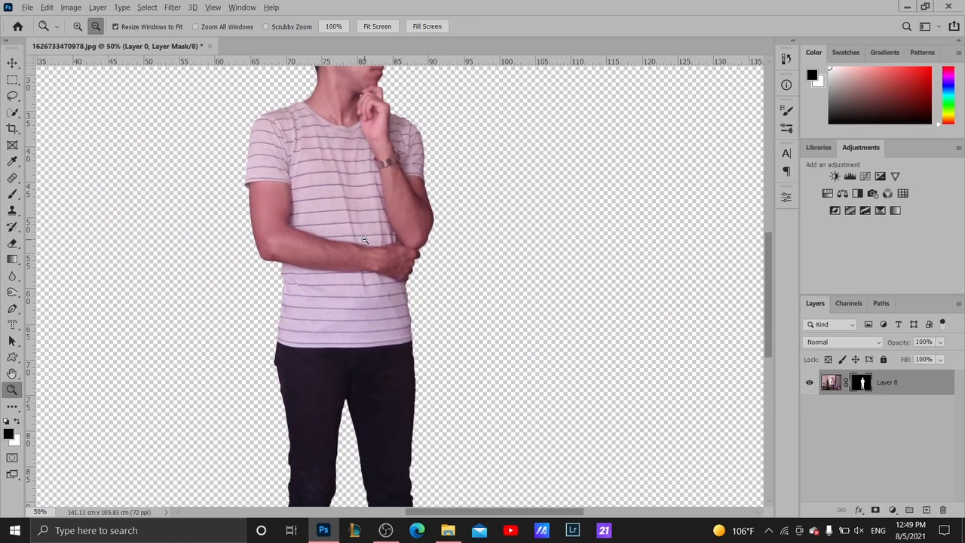
pyautogui.keyDown('alt'); pyautogui.click(365, 242); pyautogui.keyUp('alt')
pyautogui.keyDown('alt'); pyautogui.click(365, 242); pyautogui.keyUp('alt')
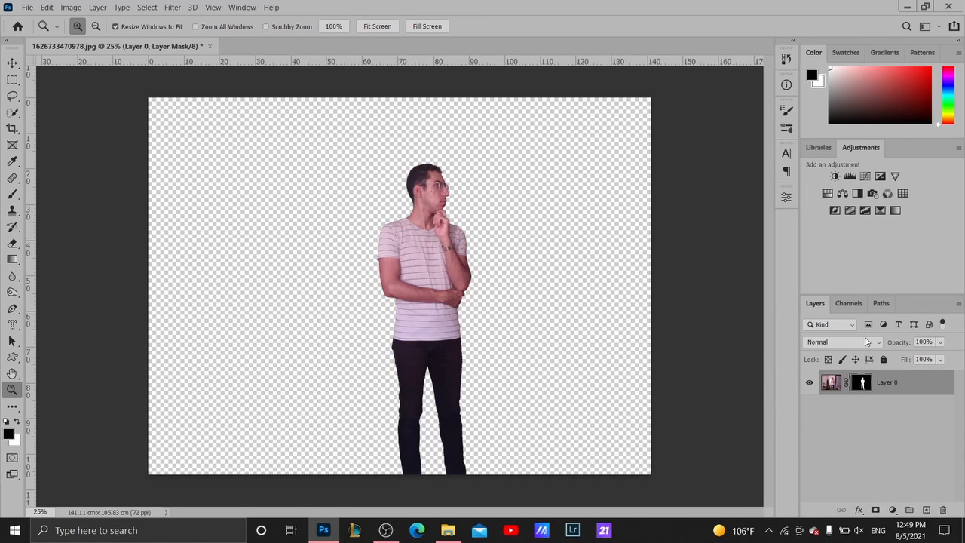
# Disable Layer 0's mask to bring back the full photo around the head
pyautogui.click(856, 309)
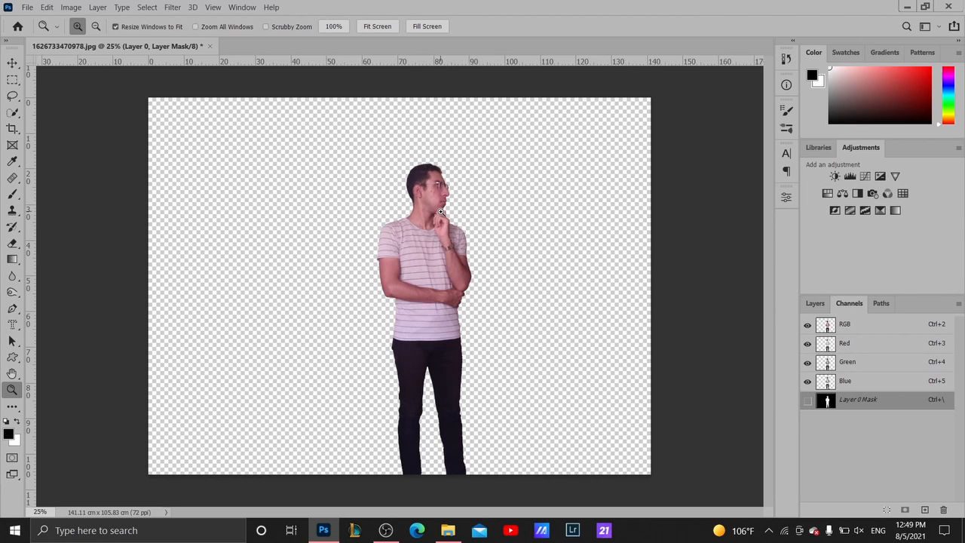
pyautogui.moveTo(442, 212); pyautogui.dragTo(483, 256)
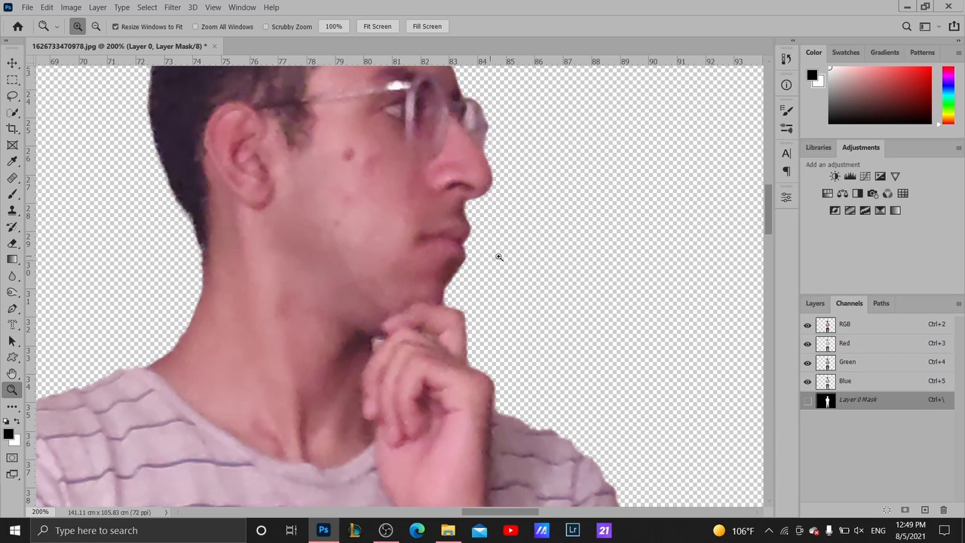
pyautogui.click(818, 305)
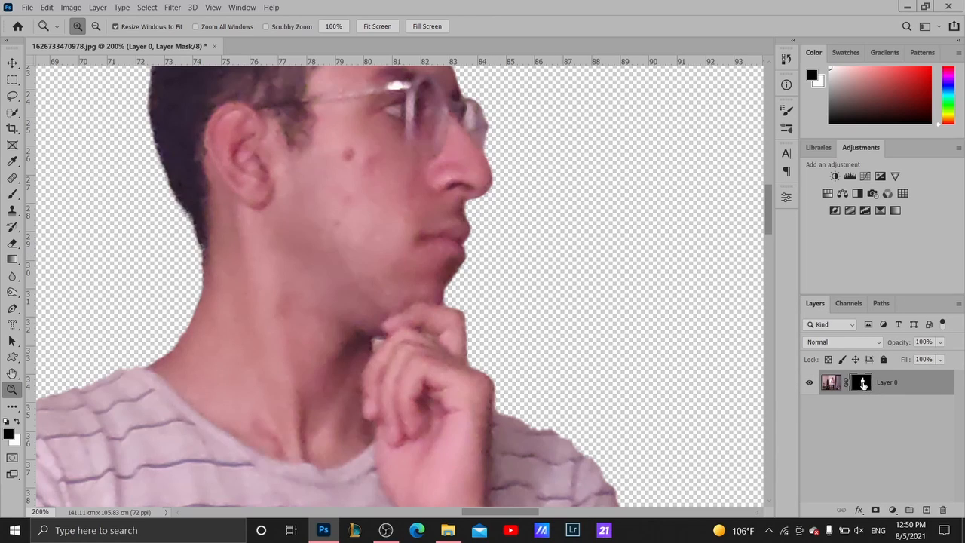
pyautogui.keyDown('shift'); pyautogui.click(864, 383); pyautogui.keyUp('shift')
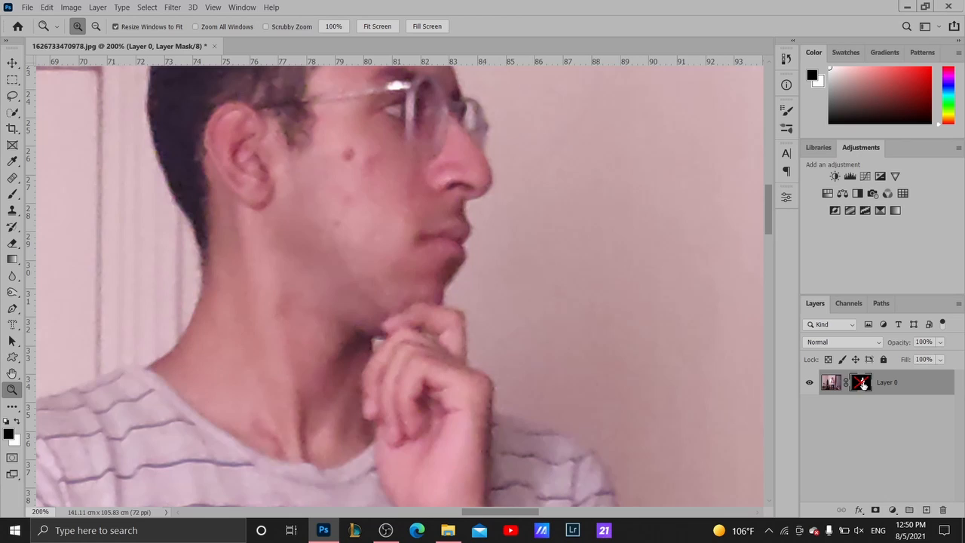
# Select the RGB composite channel and toggle the visibility of individual colour channels to preview the head
pyautogui.click(850, 305)
pyautogui.moveTo(469, 206); pyautogui.dragTo(536, 352)
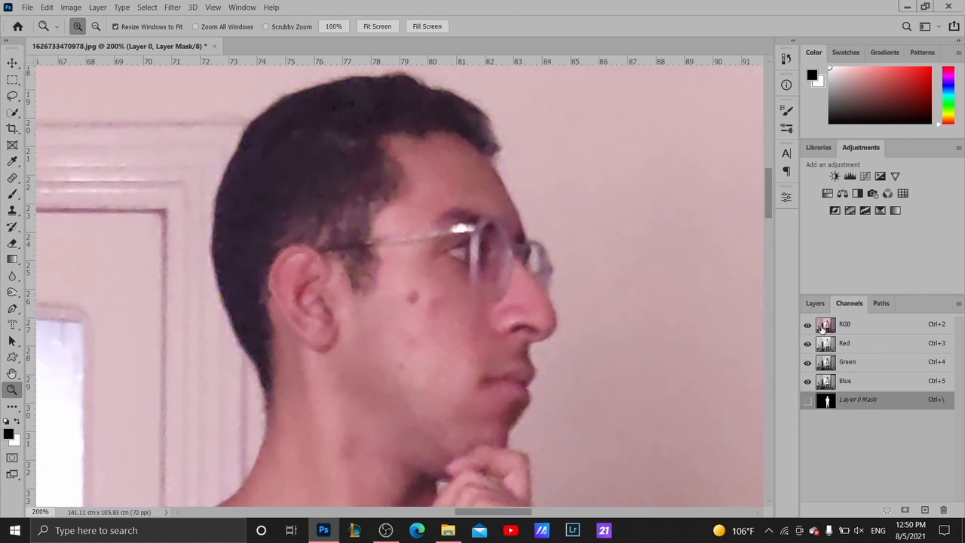
pyautogui.click(848, 333)
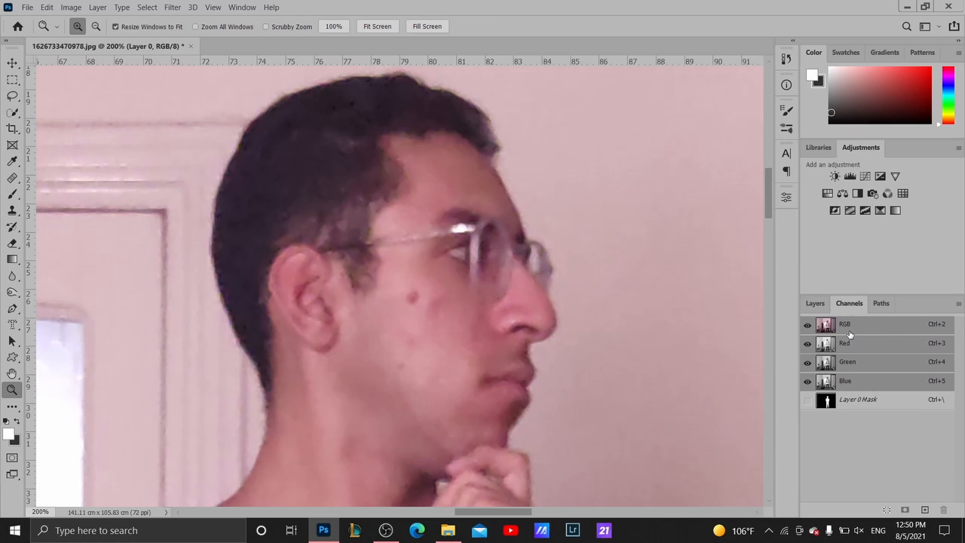
pyautogui.click(808, 343)
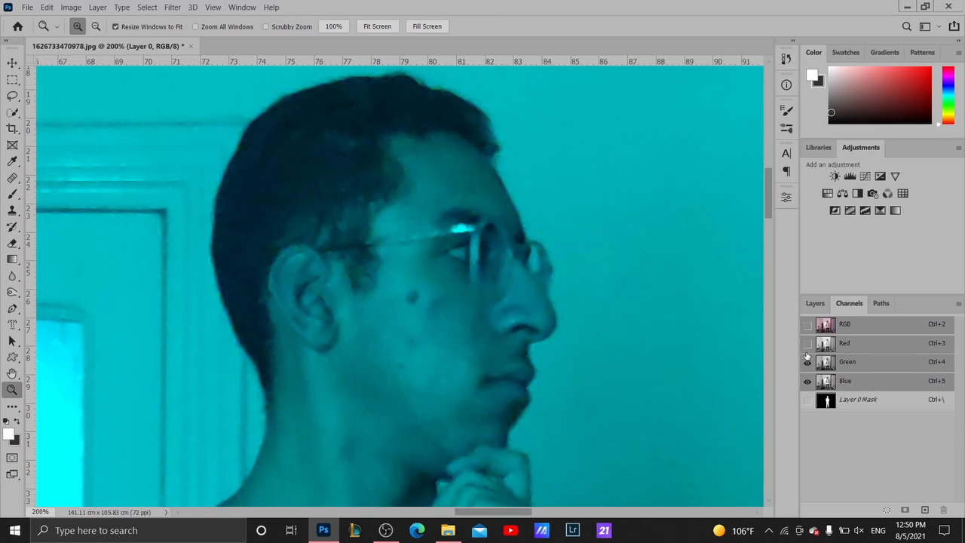
pyautogui.click(808, 362)
pyautogui.click(807, 343)
pyautogui.click(808, 324)
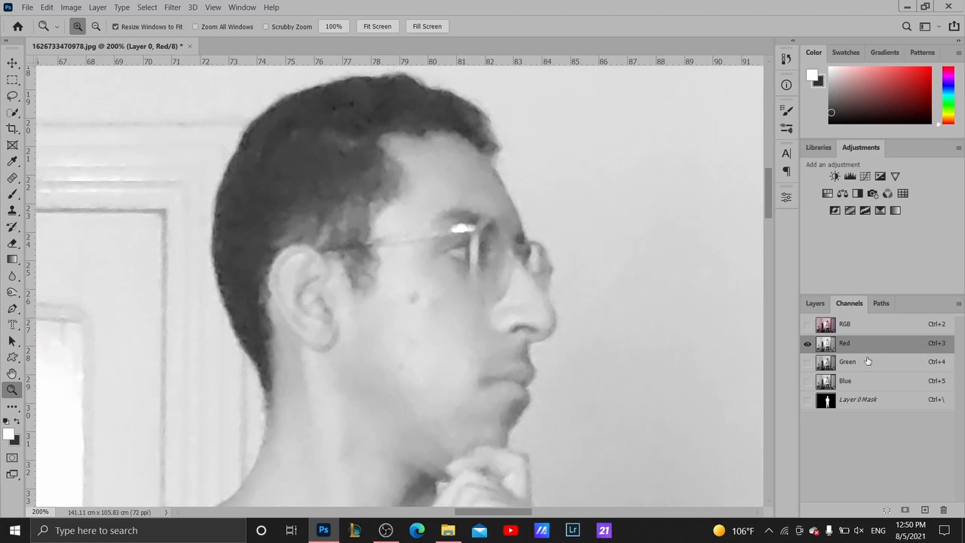
# Compare the Red, Green and Blue channels one at a time for contrast between the head and the wall
pyautogui.click(874, 344)
pyautogui.click(871, 364)
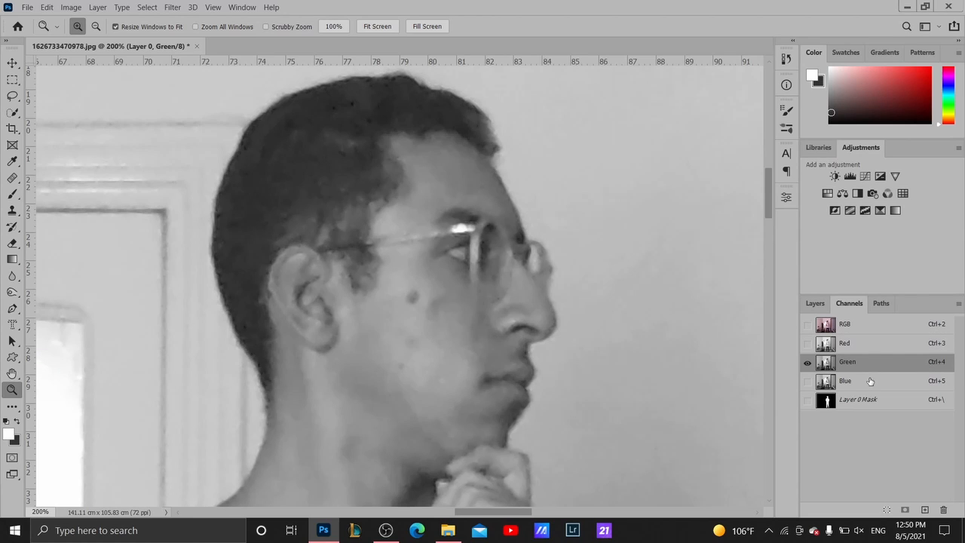
pyautogui.click(871, 380)
pyautogui.click(871, 364)
pyautogui.click(873, 383)
pyautogui.click(873, 365)
pyautogui.click(874, 348)
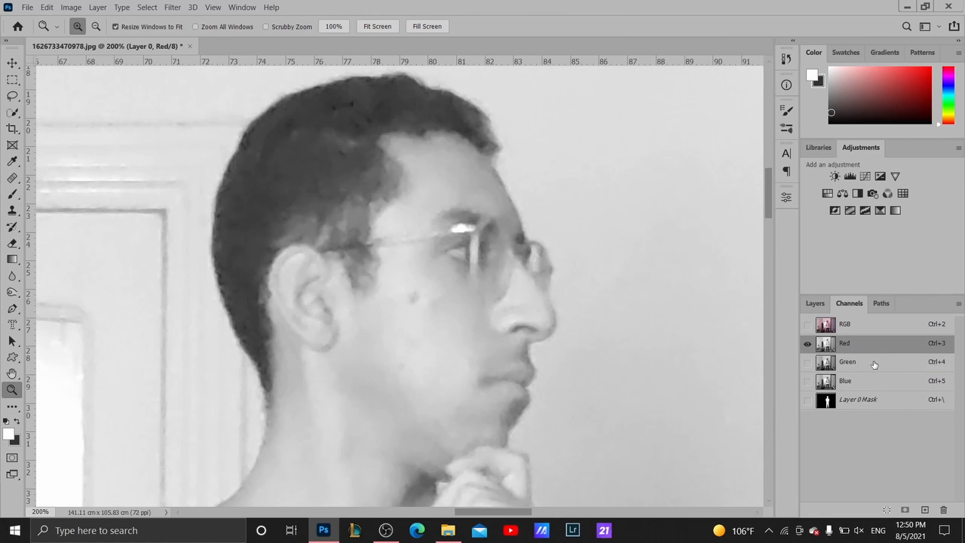
pyautogui.click(874, 365)
pyautogui.click(878, 382)
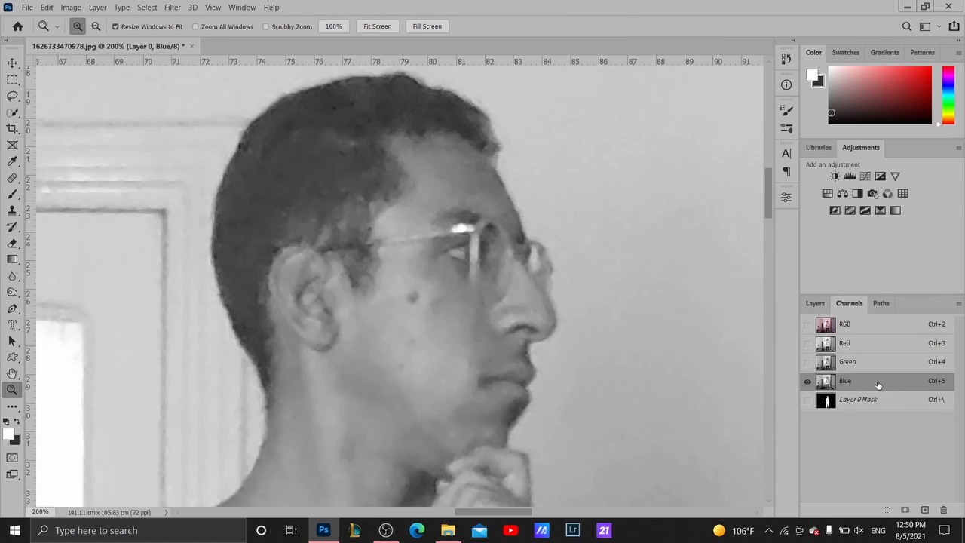
pyautogui.click(873, 365)
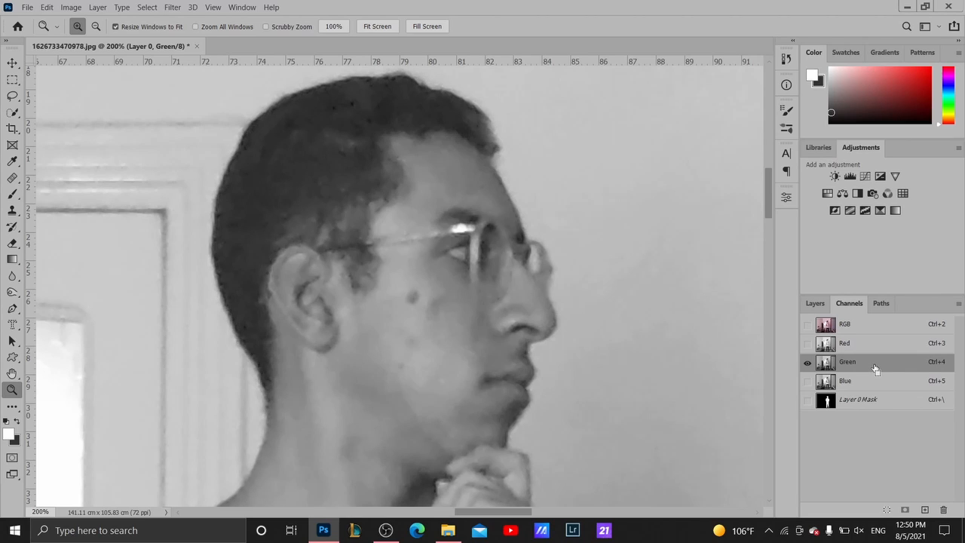
# Duplicate Layer 0 three times, and target the Green channel on the topmost copy
pyautogui.hotkey('ctrl', 'j')
pyautogui.click(876, 368)
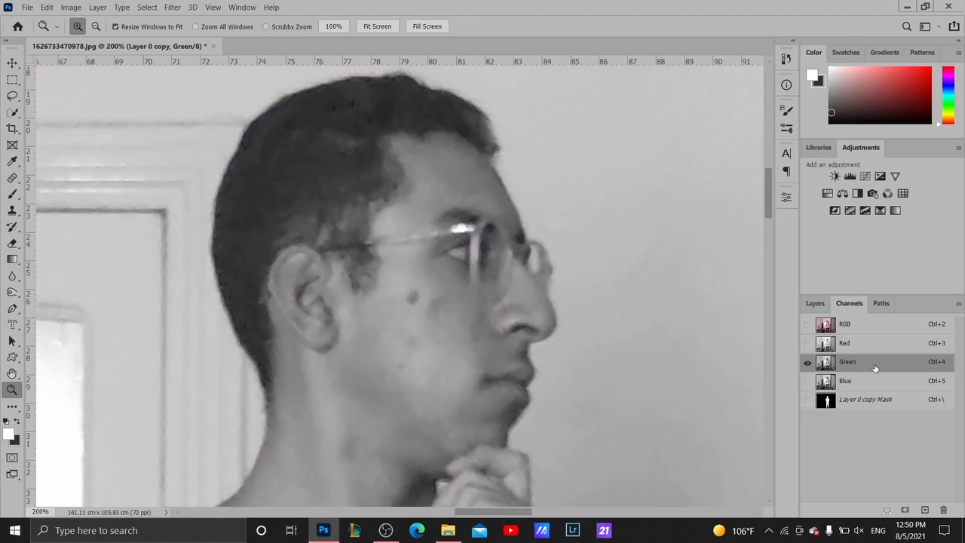
pyautogui.hotkey('ctrl', 'j')
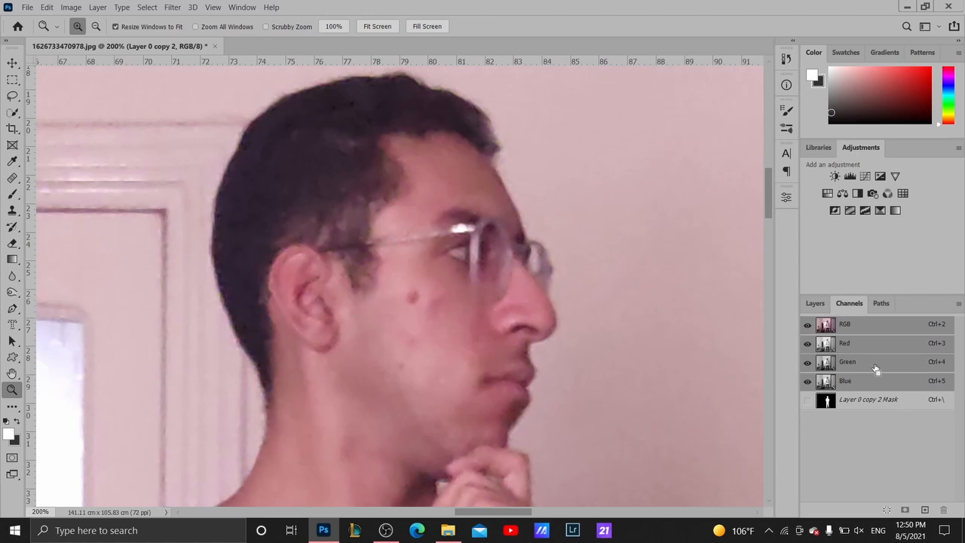
pyautogui.click(874, 368)
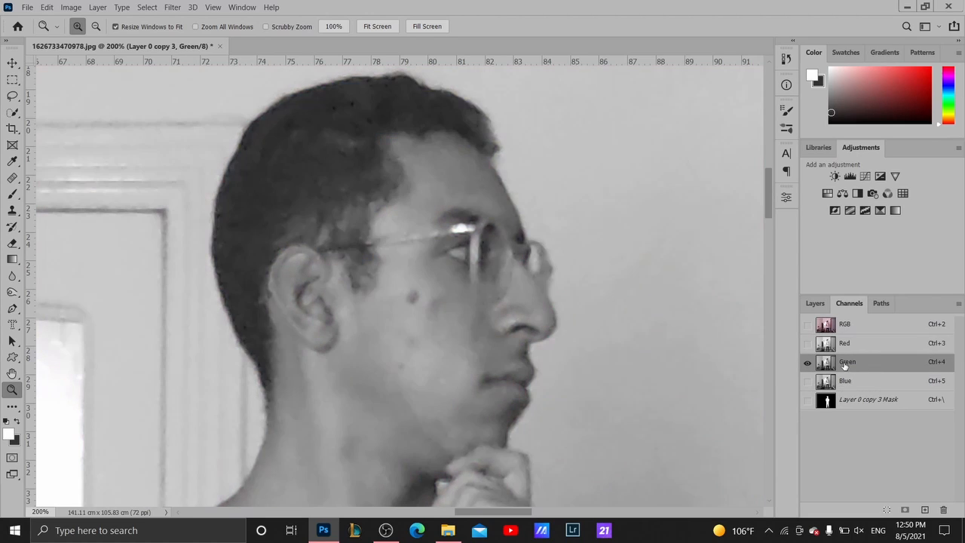
# Duplicate the Green channel and apply Levels to the copy with input black at 22 and output black at 2
pyautogui.moveTo(854, 363); pyautogui.dragTo(927, 511)
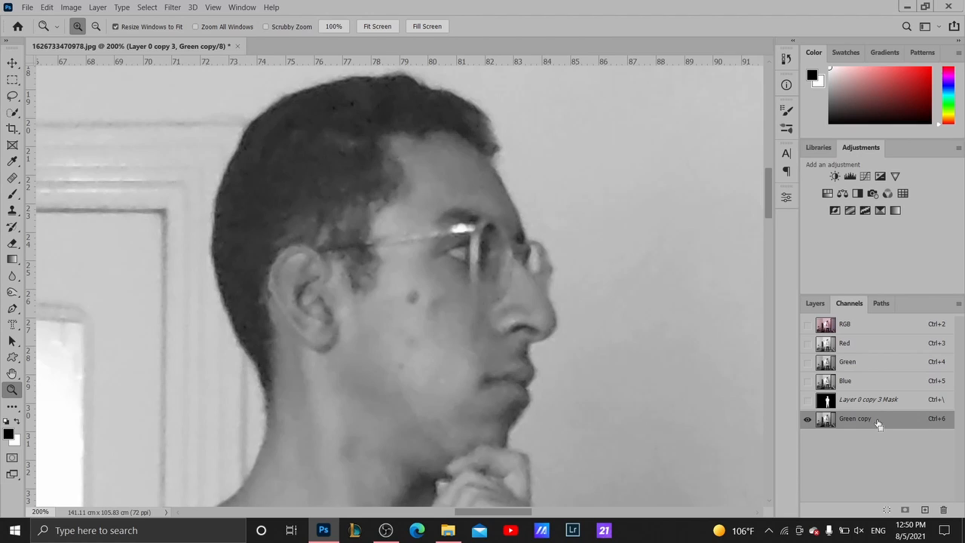
pyautogui.hotkey('ctrl', 'l')
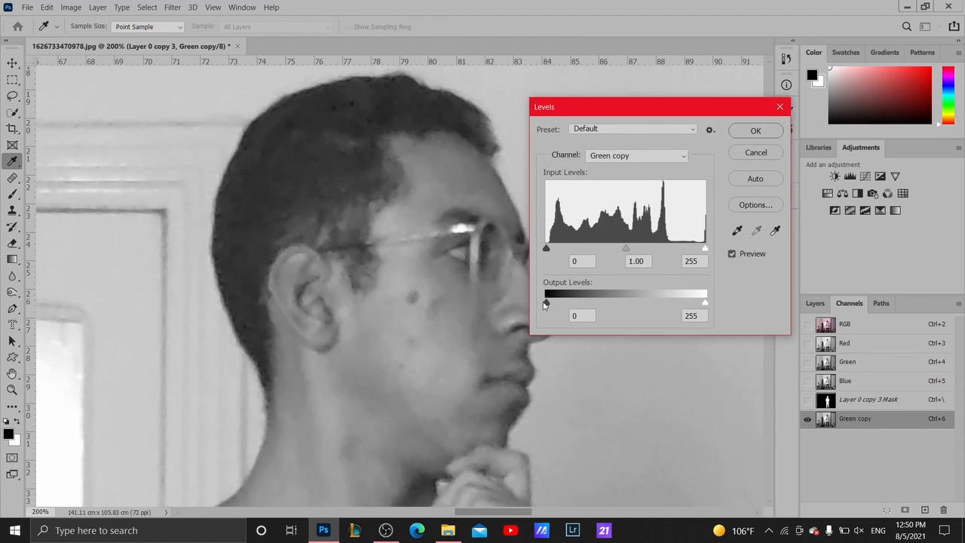
pyautogui.moveTo(547, 303); pyautogui.dragTo(548, 303)
pyautogui.moveTo(546, 250)
pyautogui.mouseDown()
pyautogui.moveTo(577, 254)
pyautogui.moveTo(561, 255)
pyautogui.mouseUp()
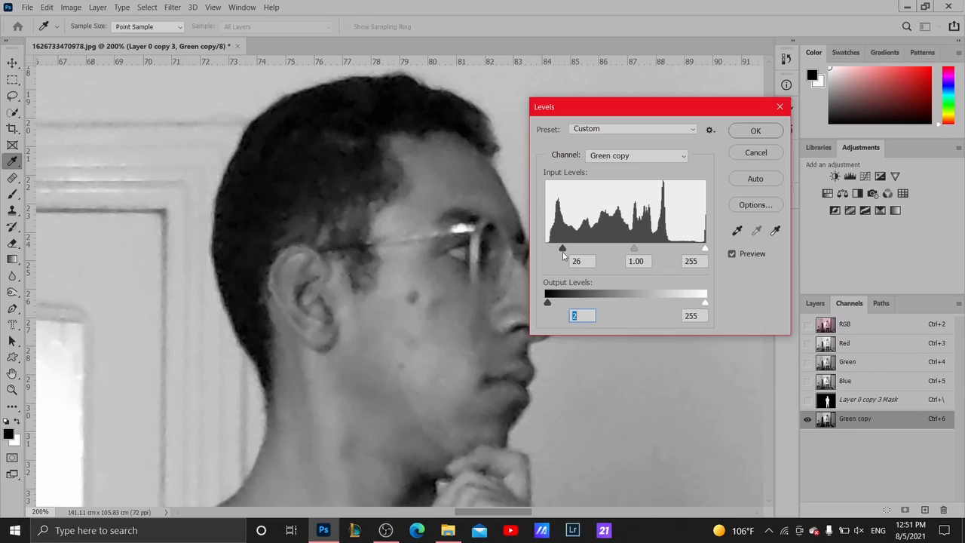
pyautogui.moveTo(563, 252); pyautogui.dragTo(560, 253)
pyautogui.click(570, 259)
pyautogui.moveTo(561, 250); pyautogui.dragTo(560, 251)
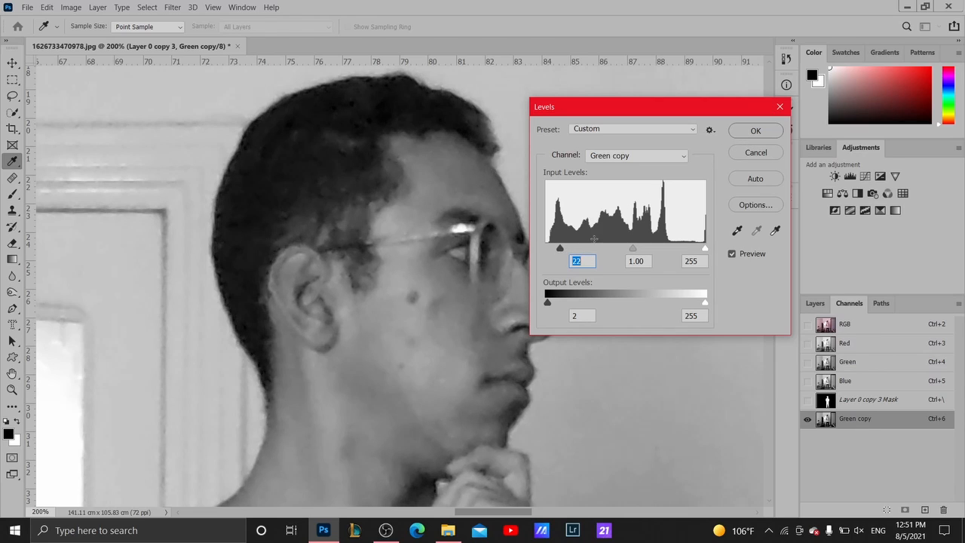
pyautogui.click(742, 136)
pyautogui.press('z')
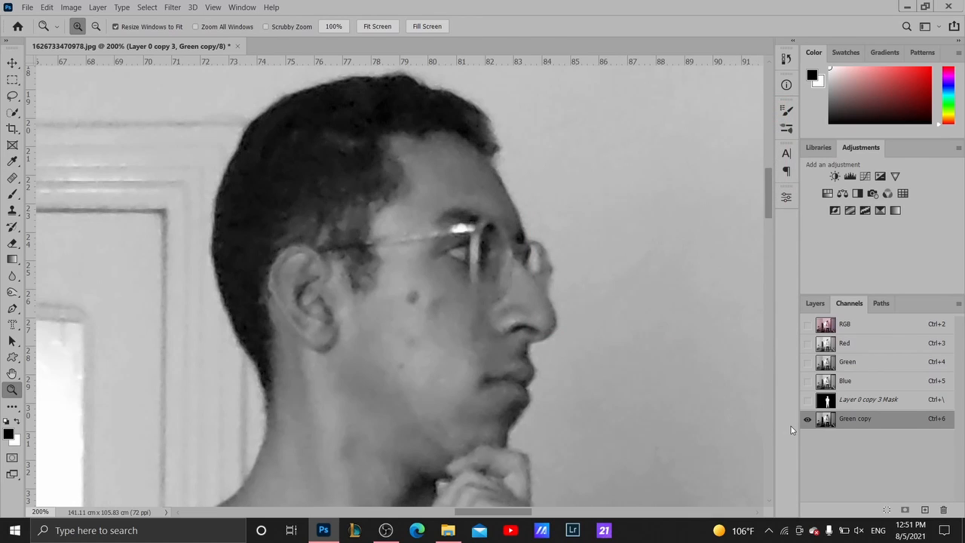
# Delete the three duplicate layers Layer 0 copy, Layer 0 copy 2 and Layer 0 copy 3, keeping only Layer 0
pyautogui.click(815, 303)
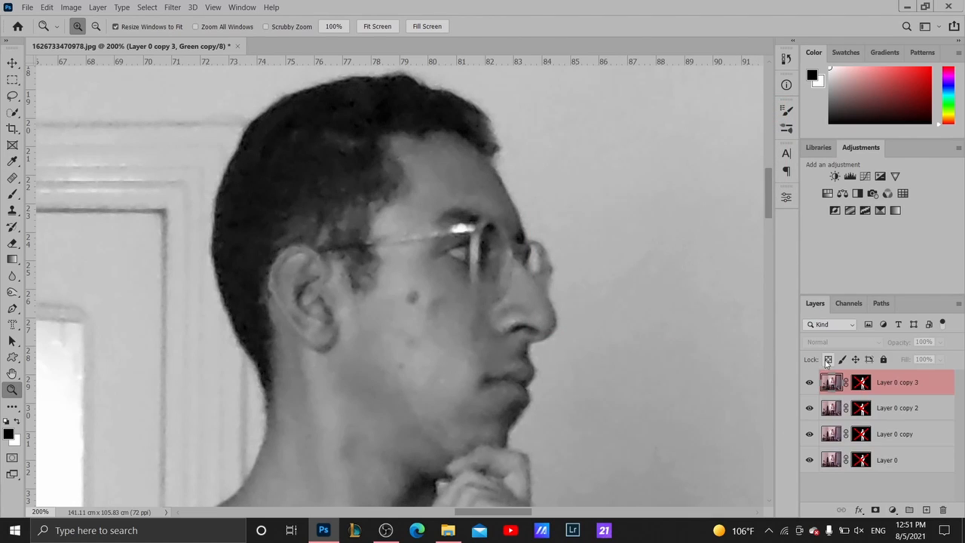
pyautogui.click(885, 408)
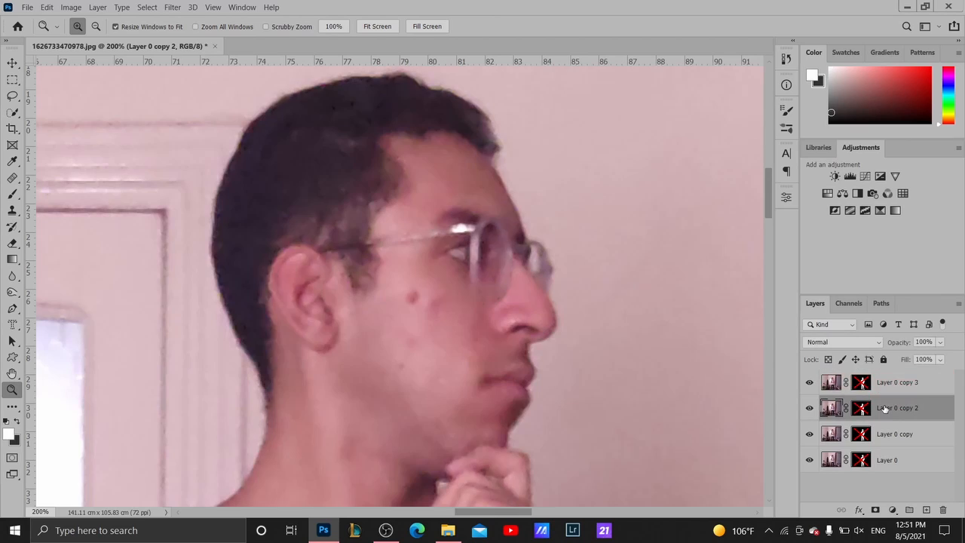
pyautogui.click(888, 395)
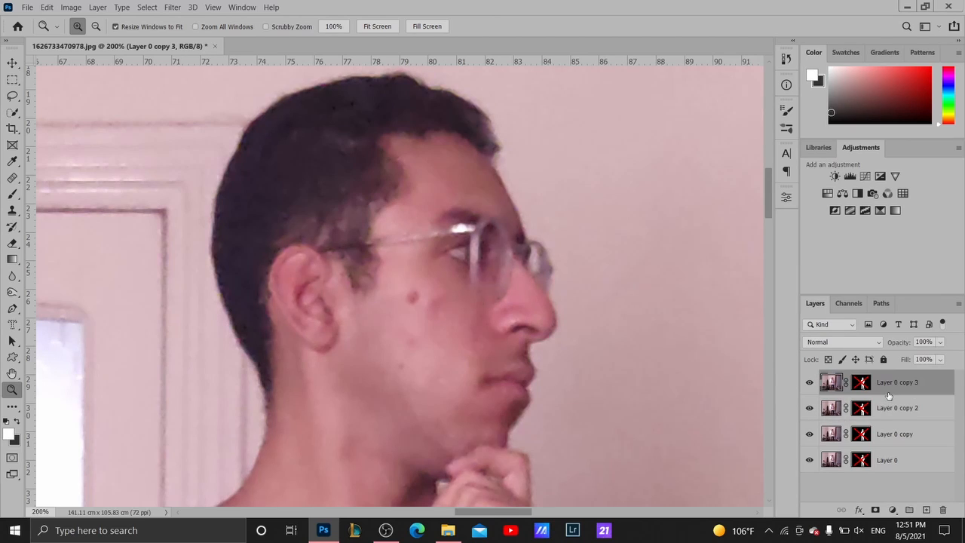
pyautogui.click(888, 411)
pyautogui.click(894, 436)
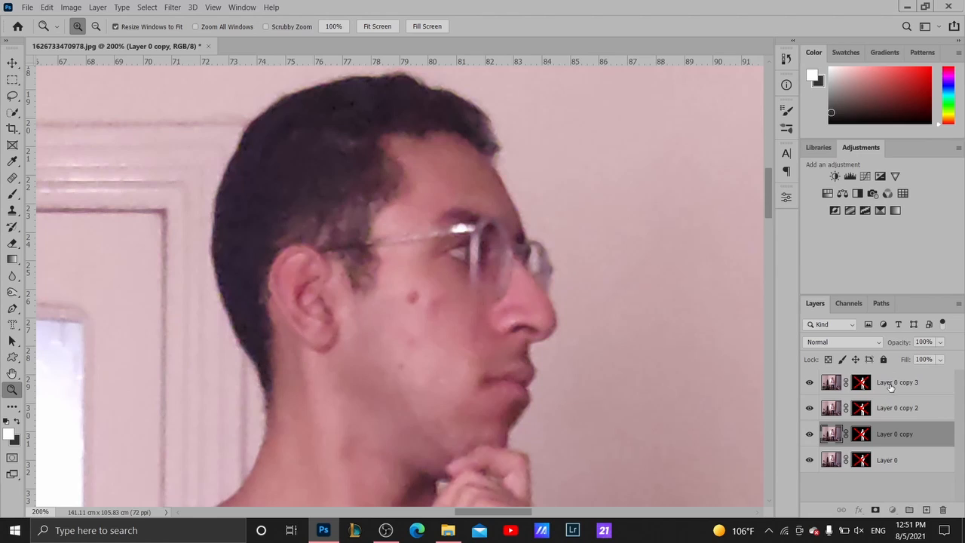
pyautogui.click(894, 386)
pyautogui.keyDown('shift'); pyautogui.click(898, 408); pyautogui.keyUp('shift')
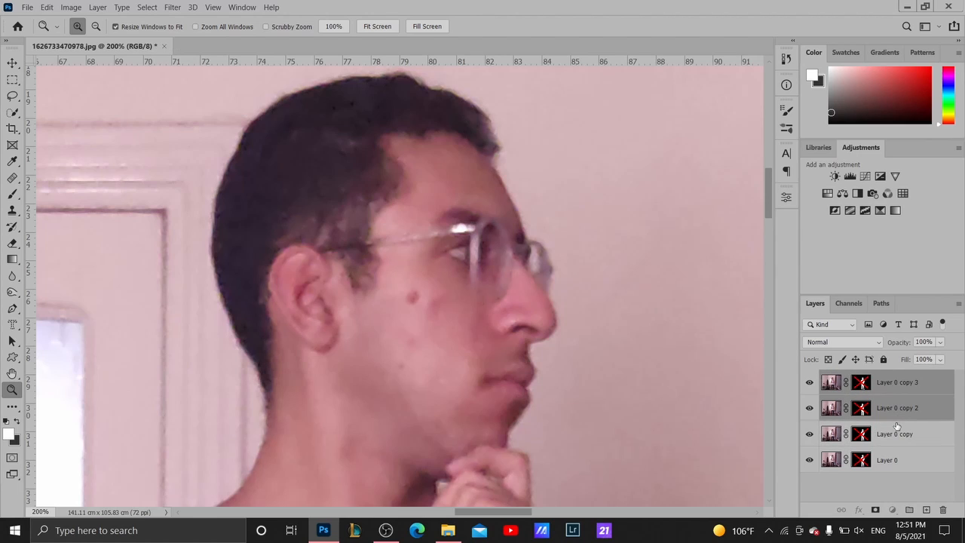
pyautogui.keyDown('shift'); pyautogui.click(912, 426); pyautogui.keyUp('shift')
pyautogui.rightClick(915, 419)
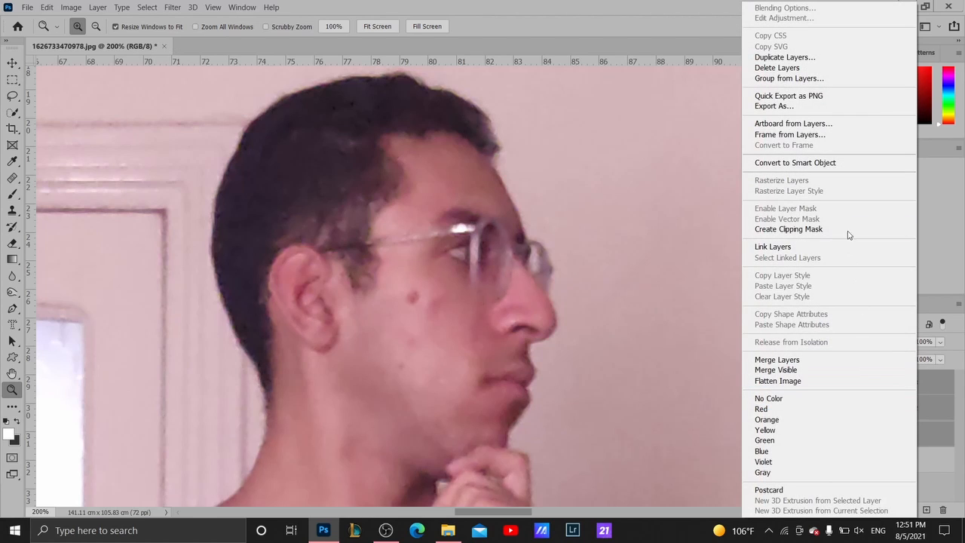
pyautogui.click(812, 68)
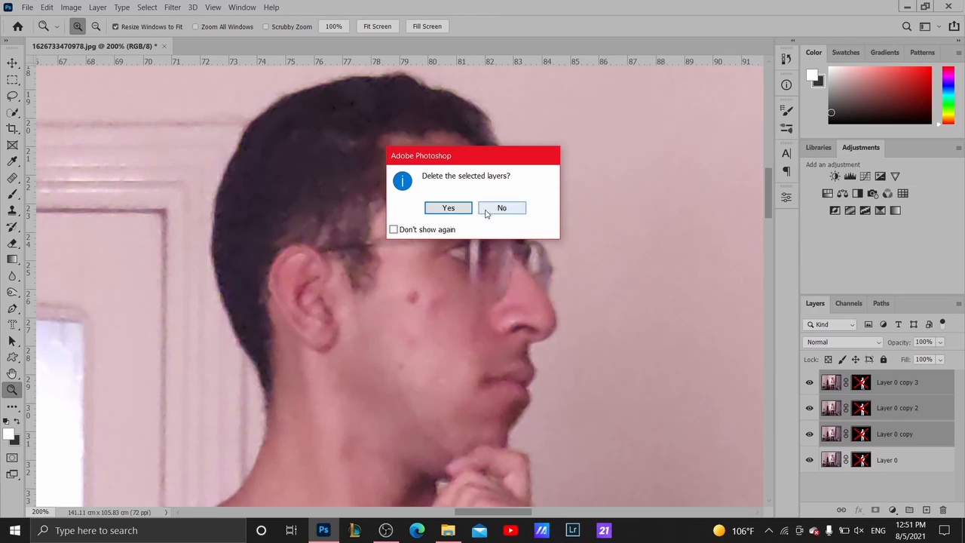
pyautogui.click(461, 208)
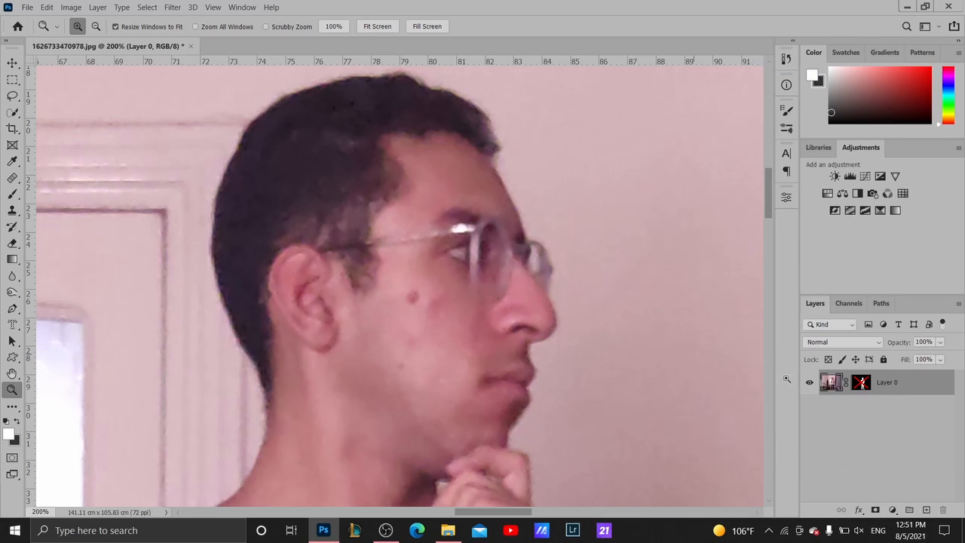
# Re-enable the layer mask on Layer 0 and target the layer's image instead of its mask
pyautogui.keyDown('shift'); pyautogui.click(862, 385); pyautogui.keyUp('shift')
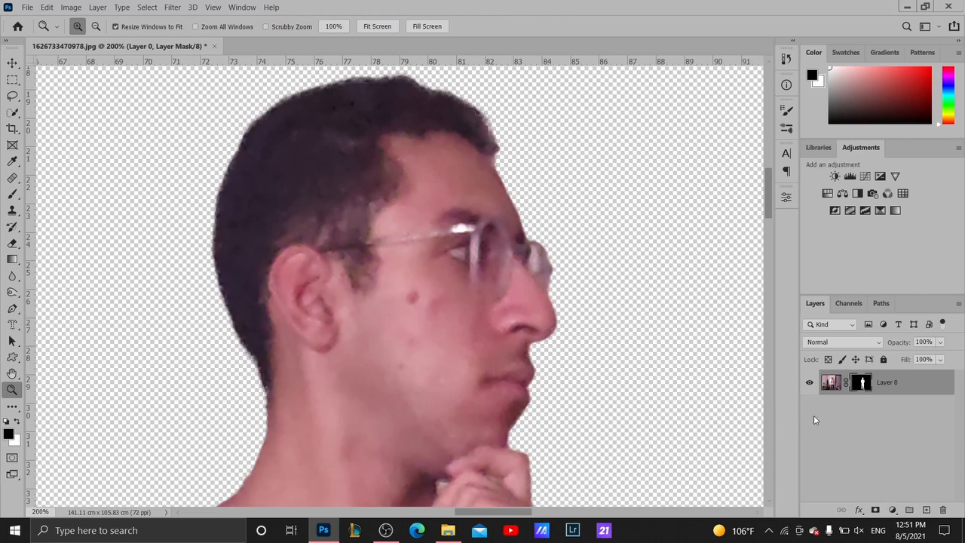
pyautogui.click(828, 383)
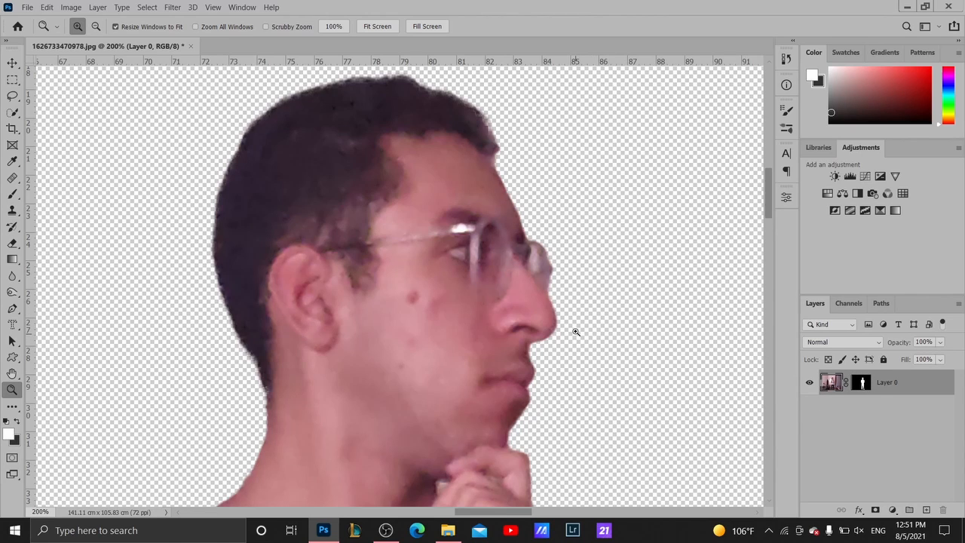
# Inspect the cutout's edges around the hair, face, shoulders and arms at different magnifications
pyautogui.moveTo(576, 332)
pyautogui.mouseDown()
pyautogui.moveTo(605, 410)
pyautogui.moveTo(591, 334)
pyautogui.mouseUp()
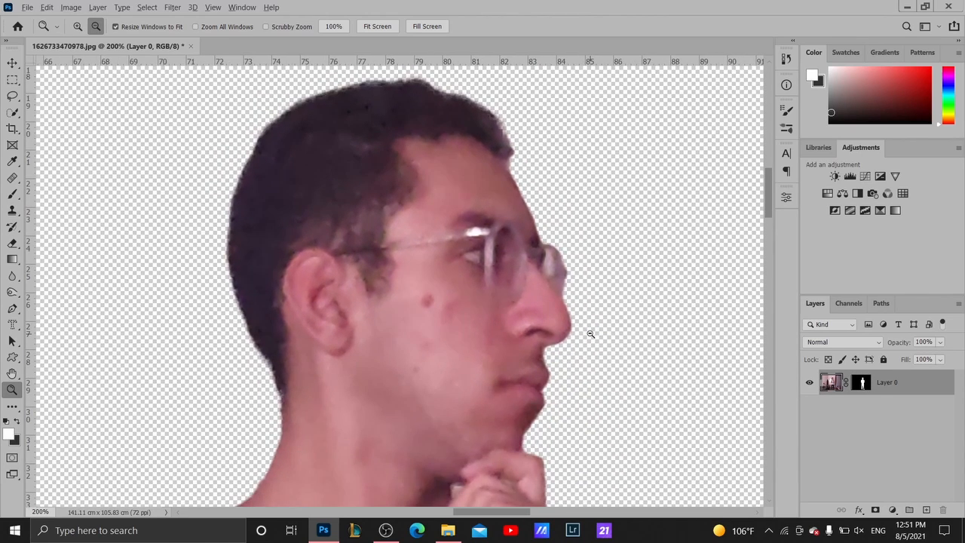
pyautogui.keyDown('alt'); pyautogui.click(591, 334); pyautogui.keyUp('alt')
pyautogui.keyDown('alt'); pyautogui.click(591, 334); pyautogui.keyUp('alt')
pyautogui.keyDown('alt'); pyautogui.click(591, 334); pyautogui.keyUp('alt')
pyautogui.moveTo(619, 376); pyautogui.dragTo(515, 323)
pyautogui.keyDown('alt'); pyautogui.click(547, 234); pyautogui.keyUp('alt')
pyautogui.click(495, 259)
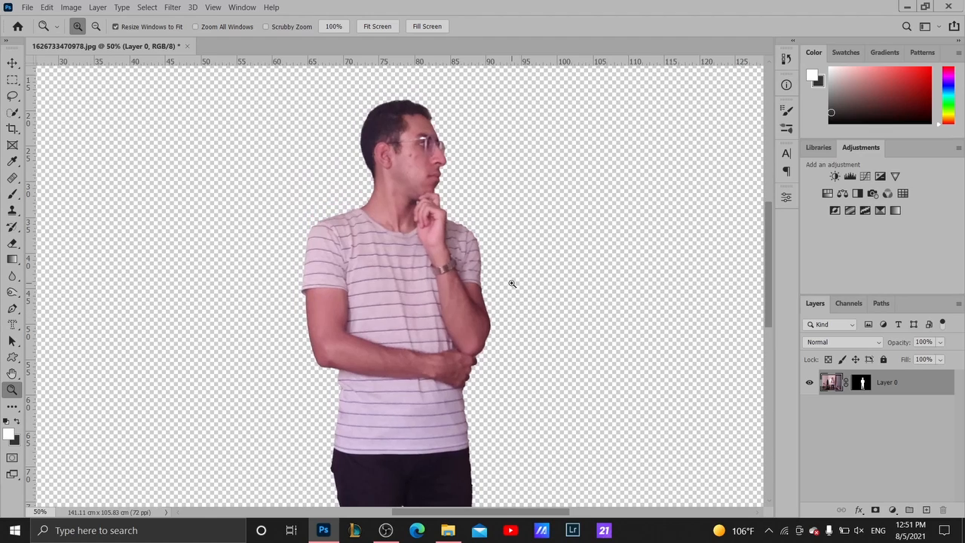
pyautogui.click(510, 268)
pyautogui.click(511, 268)
pyautogui.click(510, 268)
pyautogui.moveTo(510, 268); pyautogui.dragTo(633, 502)
pyautogui.moveTo(458, 246); pyautogui.dragTo(528, 440)
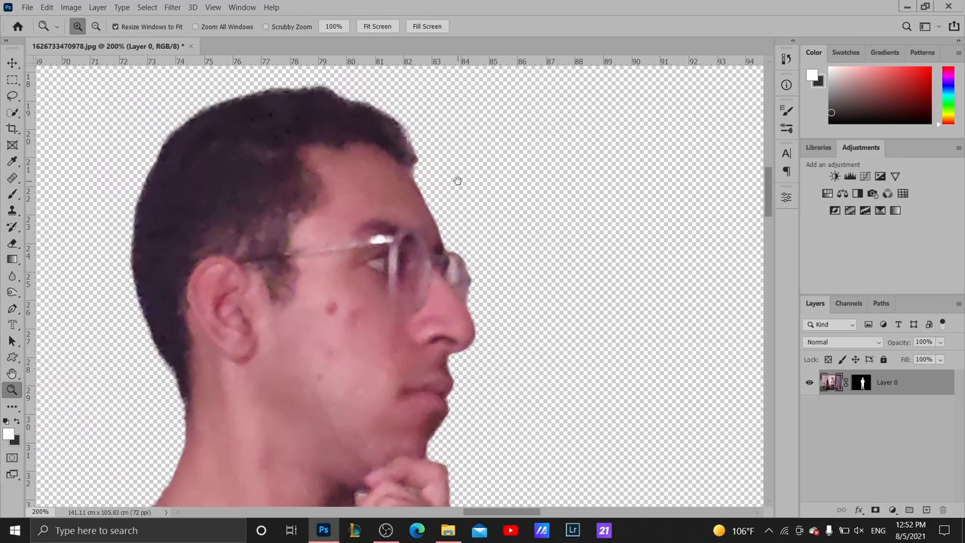
pyautogui.moveTo(457, 181); pyautogui.dragTo(474, 205)
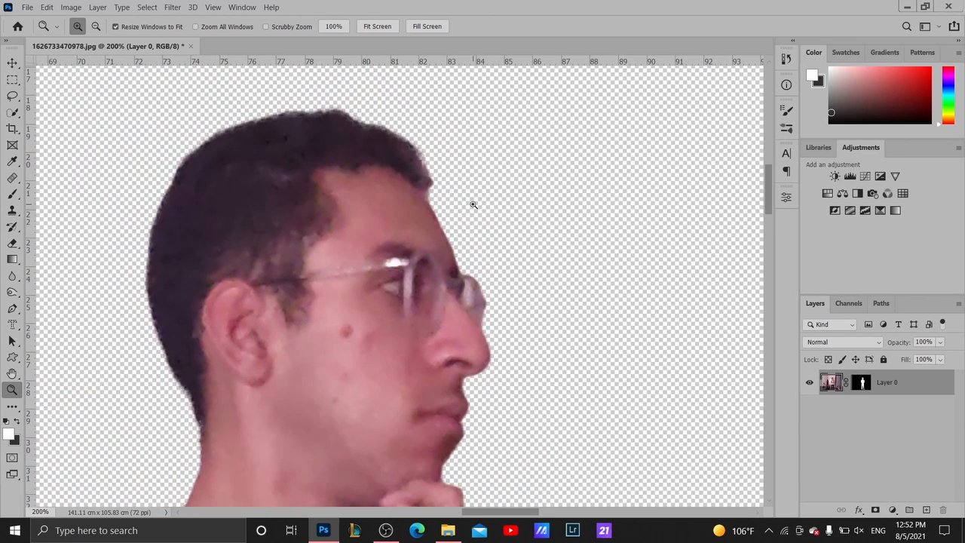
pyautogui.keyDown('alt'); pyautogui.click(494, 214); pyautogui.keyUp('alt')
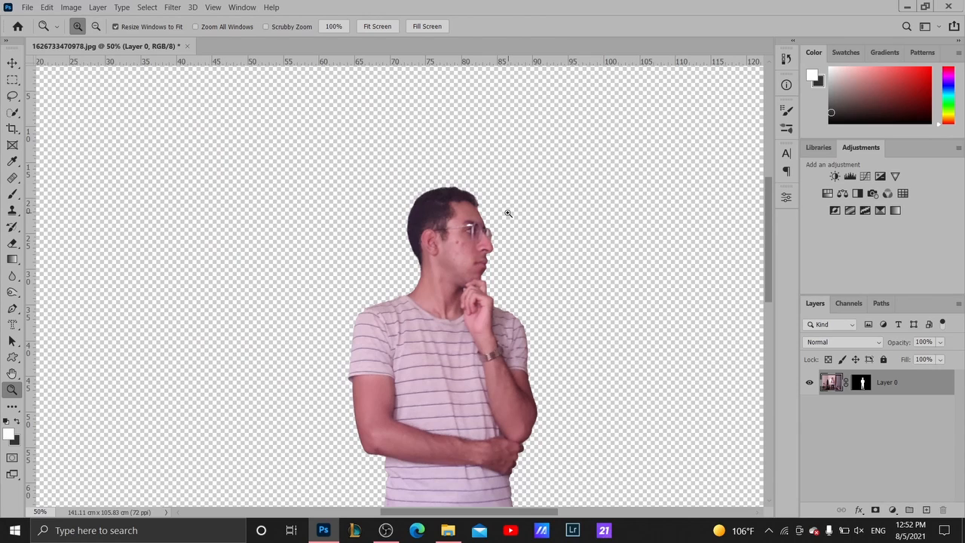
pyautogui.click(509, 214)
pyautogui.click(508, 213)
pyautogui.moveTo(536, 279); pyautogui.dragTo(518, 168)
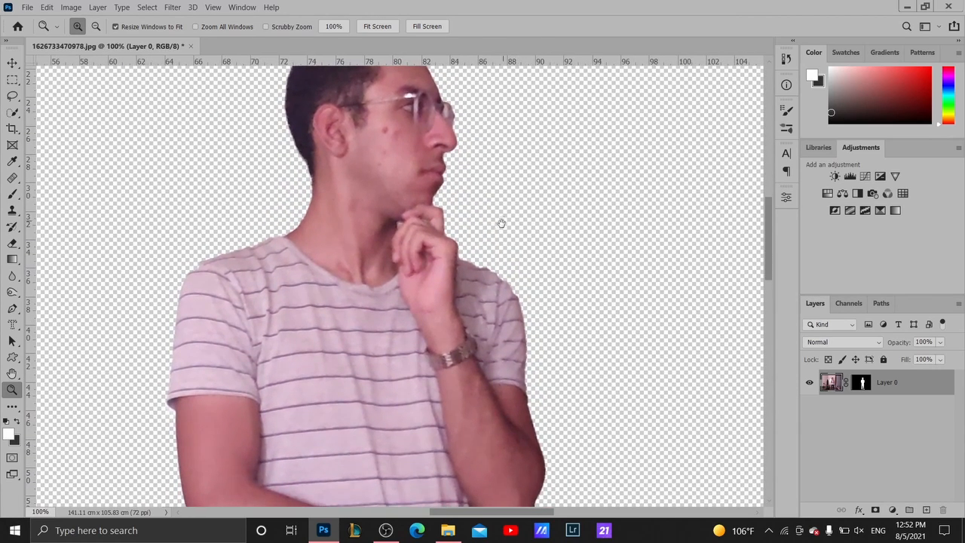
pyautogui.moveTo(503, 232); pyautogui.dragTo(539, 240)
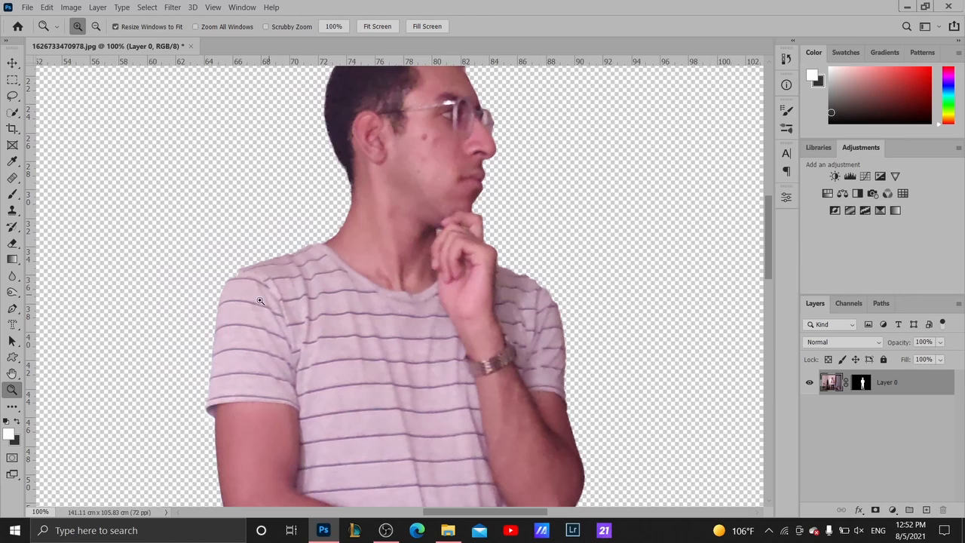
pyautogui.moveTo(562, 273); pyautogui.dragTo(525, 269)
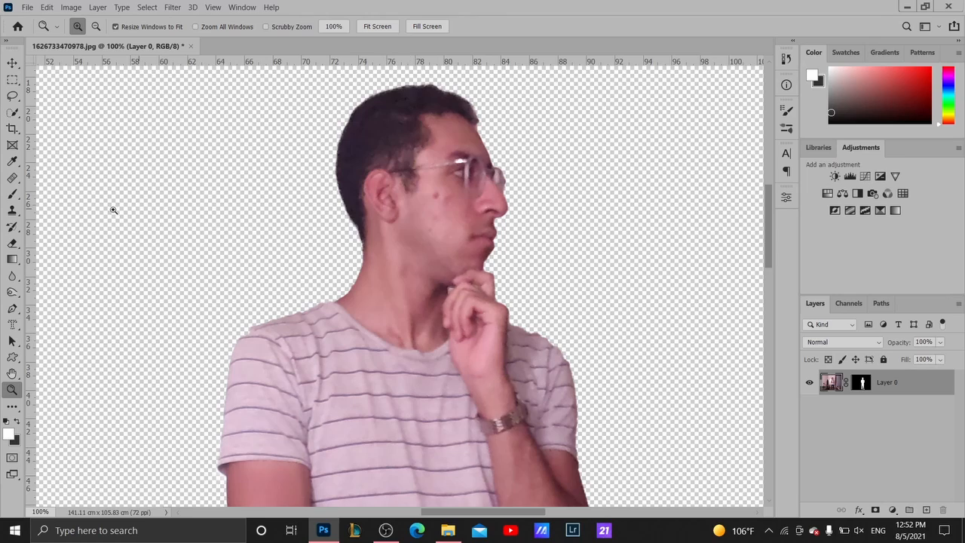
# Remove the dark spot on the cheek with the Healing Brush at size 20, sampling clean skin beside it
pyautogui.click(12, 178)
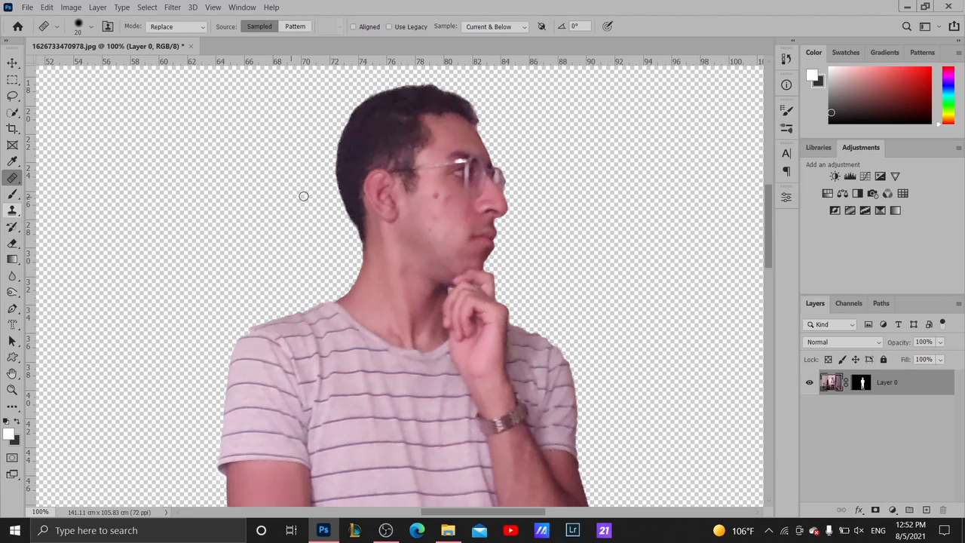
pyautogui.rightClick(14, 183)
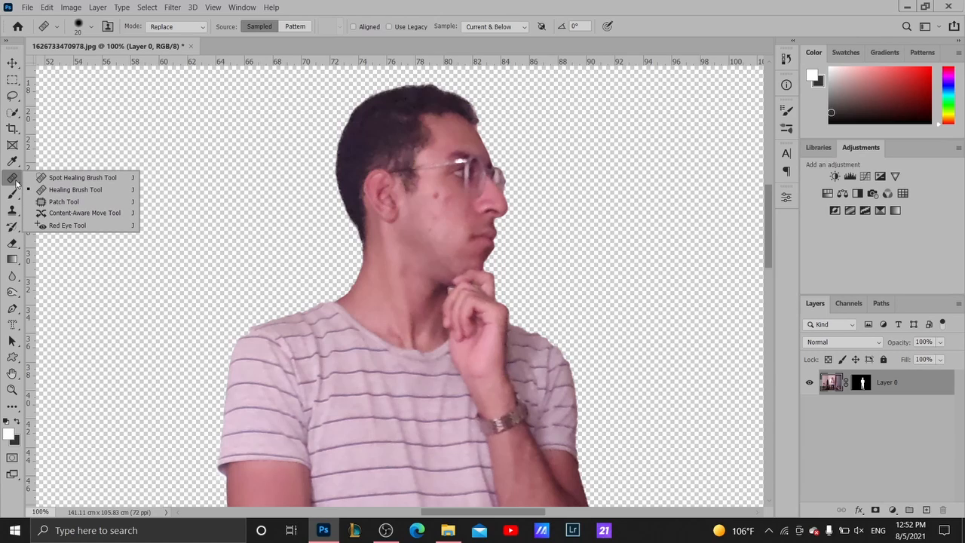
pyautogui.keyDown('alt'); pyautogui.click(429, 205); pyautogui.keyUp('alt')
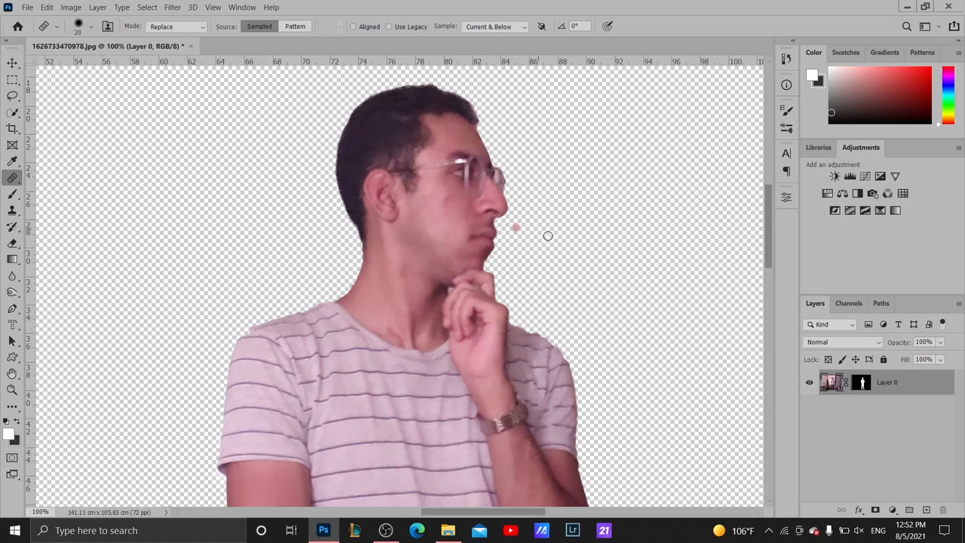
pyautogui.moveTo(578, 244); pyautogui.dragTo(567, 212)
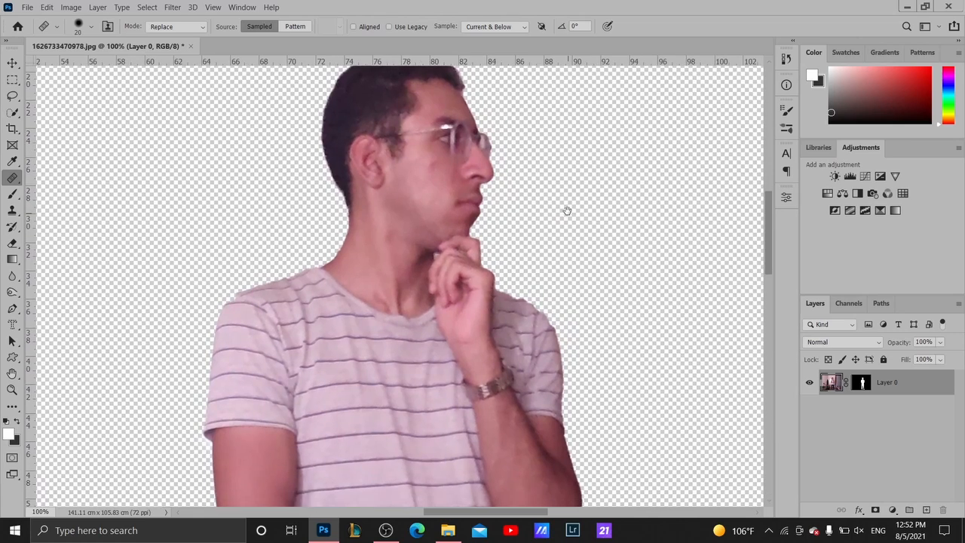
pyautogui.moveTo(587, 321); pyautogui.dragTo(586, 150)
pyautogui.moveTo(595, 392); pyautogui.dragTo(599, 151)
pyautogui.moveTo(623, 399)
pyautogui.mouseDown()
pyautogui.moveTo(625, 297)
pyautogui.moveTo(601, 358)
pyautogui.moveTo(618, 386)
pyautogui.moveTo(614, 334)
pyautogui.moveTo(640, 241)
pyautogui.moveTo(644, 262)
pyautogui.mouseUp()
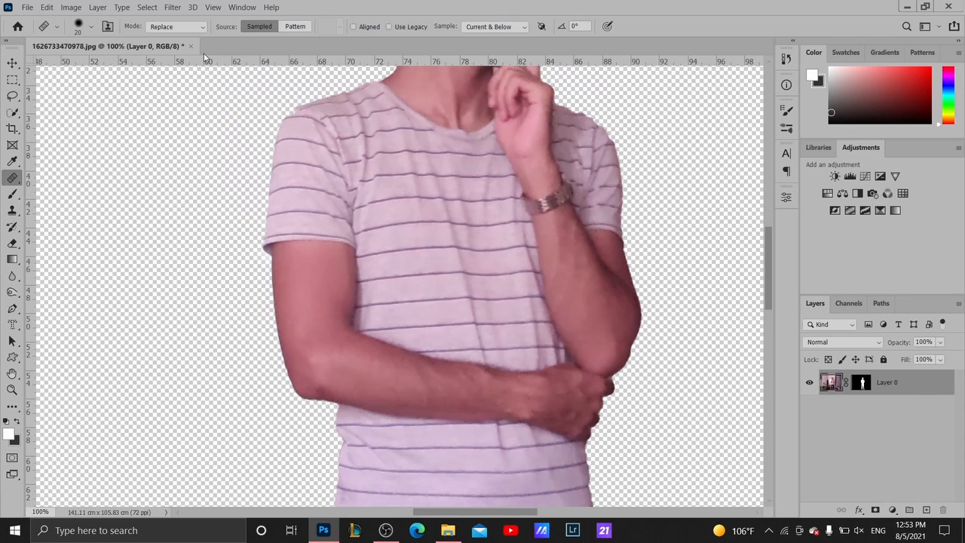
# Create a new 1750 x 2500 pixel portrait document at 72 ppi in 8-bit RGB with a white background
pyautogui.click(28, 8)
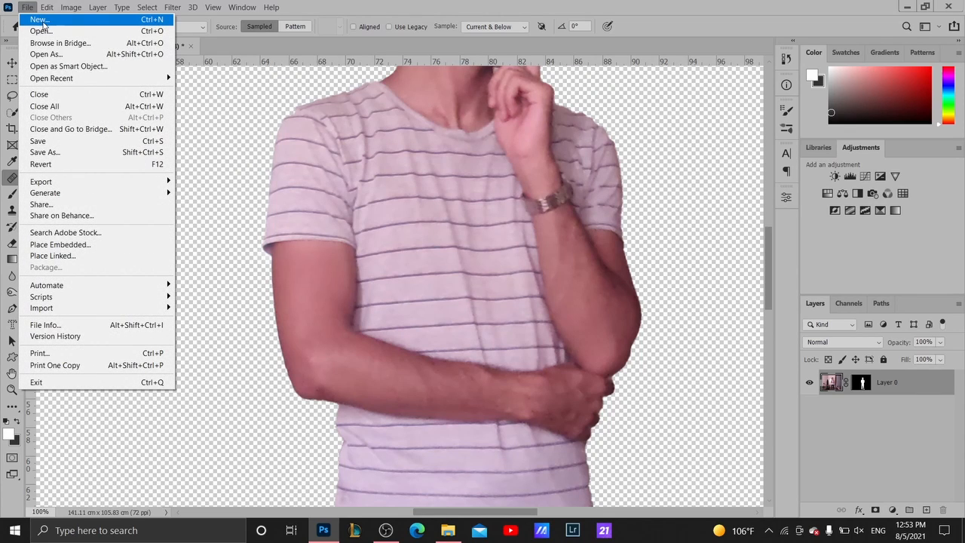
pyautogui.click(43, 21)
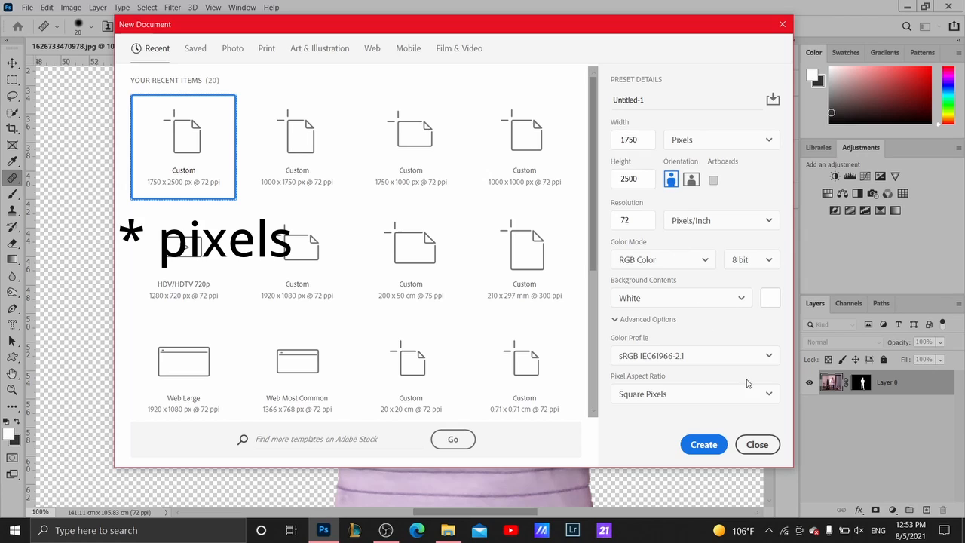
pyautogui.click(703, 445)
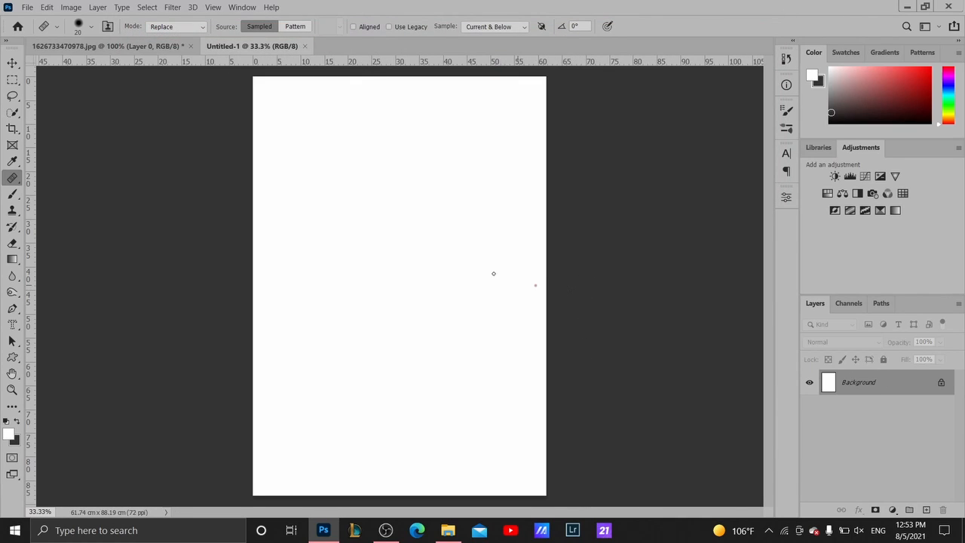
# Copy the masked Layer 0 into the new document and place the figure near the middle with the legs reaching the lower page edge
pyautogui.click(173, 46)
pyautogui.click(243, 48)
pyautogui.click(174, 46)
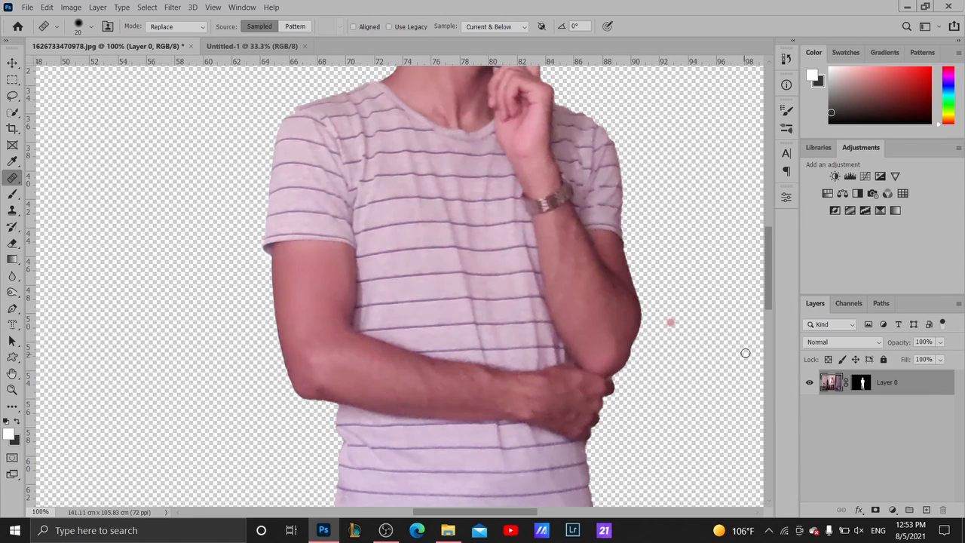
pyautogui.press('v')
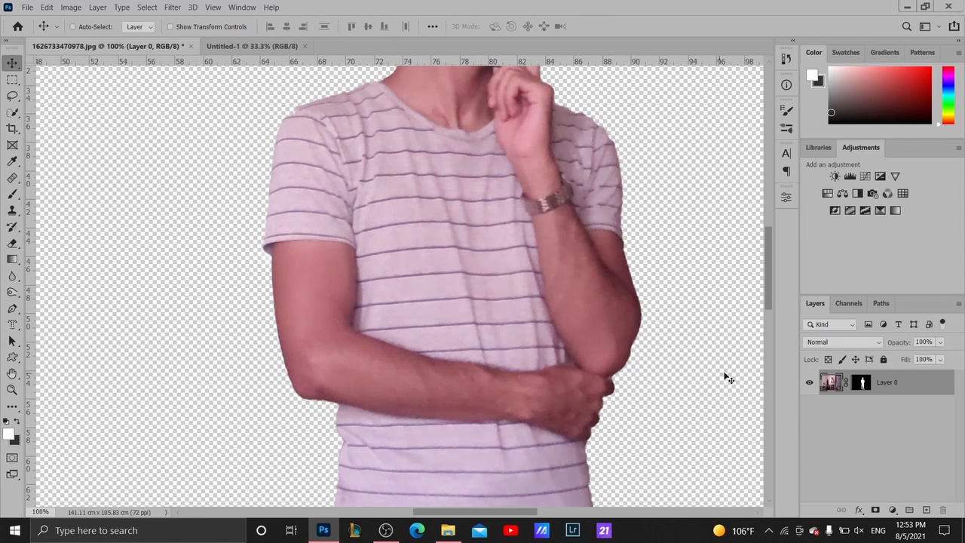
pyautogui.moveTo(884, 390); pyautogui.dragTo(405, 228)
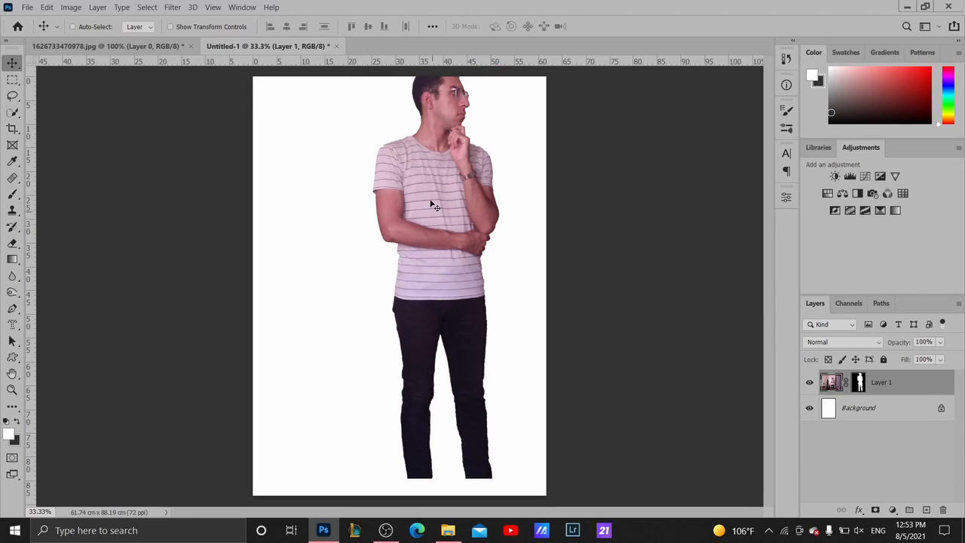
pyautogui.moveTo(435, 200); pyautogui.dragTo(399, 222)
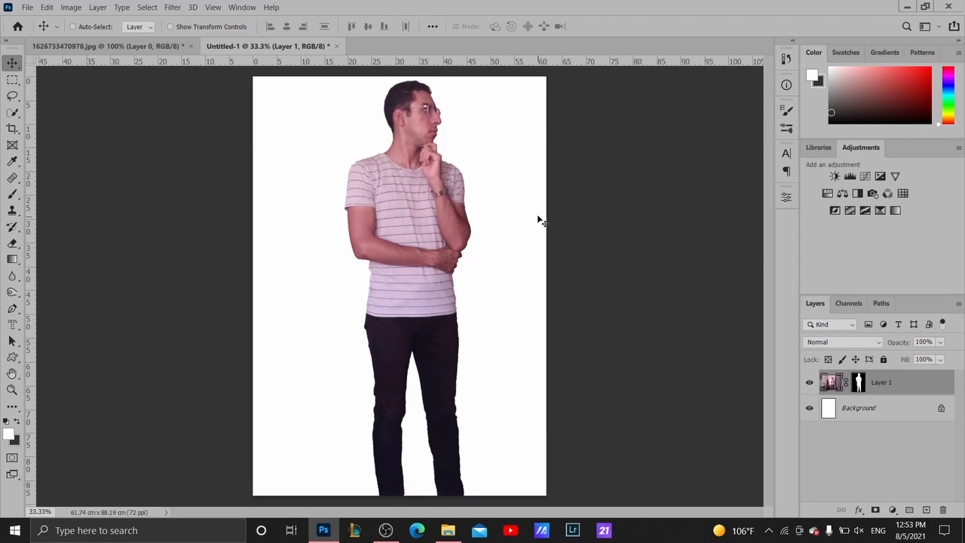
# Convert Layer 1 to a Smart Object, scale it to 114.34% and center the figure horizontally with the lower legs cropped by the canvas
pyautogui.rightClick(890, 385)
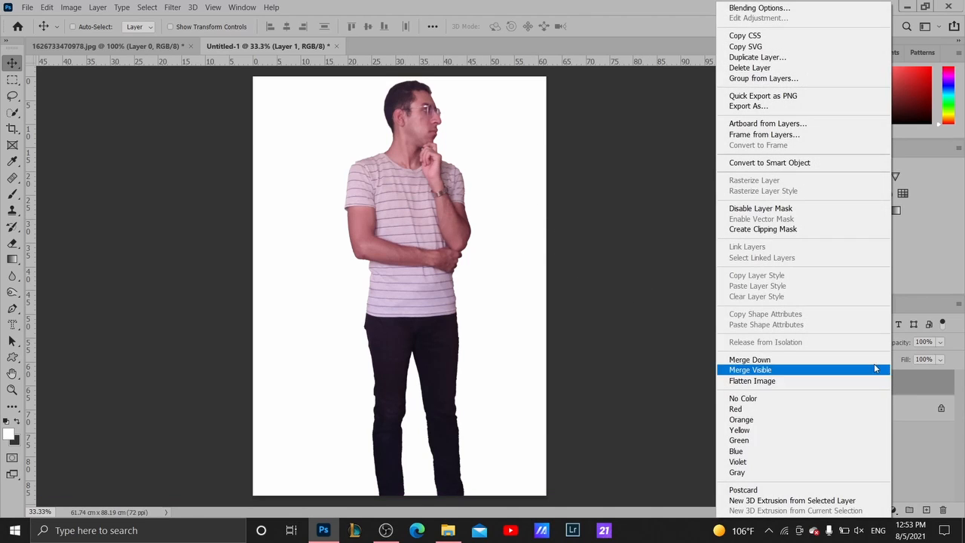
pyautogui.click(792, 162)
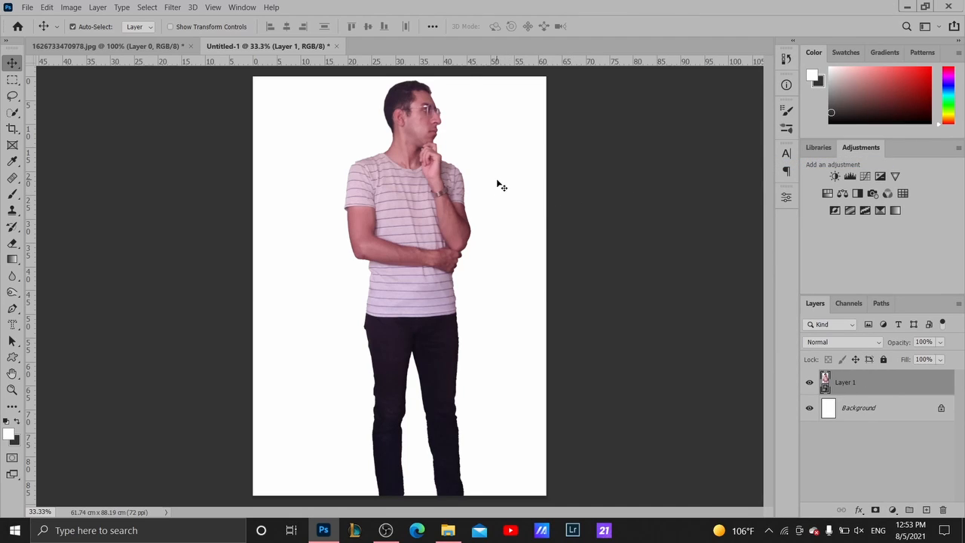
pyautogui.hotkey('ctrl', 't')
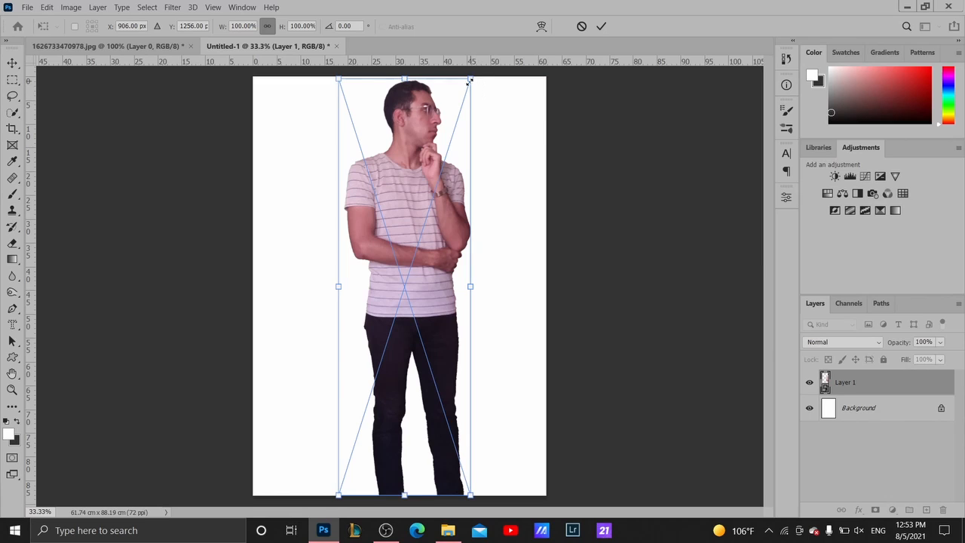
pyautogui.moveTo(467, 79); pyautogui.dragTo(508, 149)
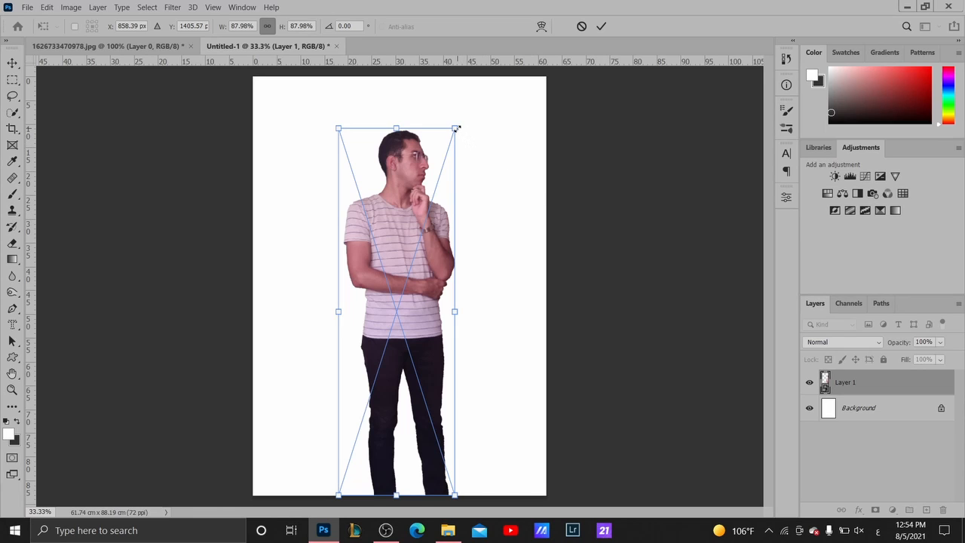
pyautogui.moveTo(456, 129); pyautogui.dragTo(460, 172)
pyautogui.moveTo(420, 203); pyautogui.dragTo(419, 239)
pyautogui.moveTo(452, 183); pyautogui.dragTo(500, 140)
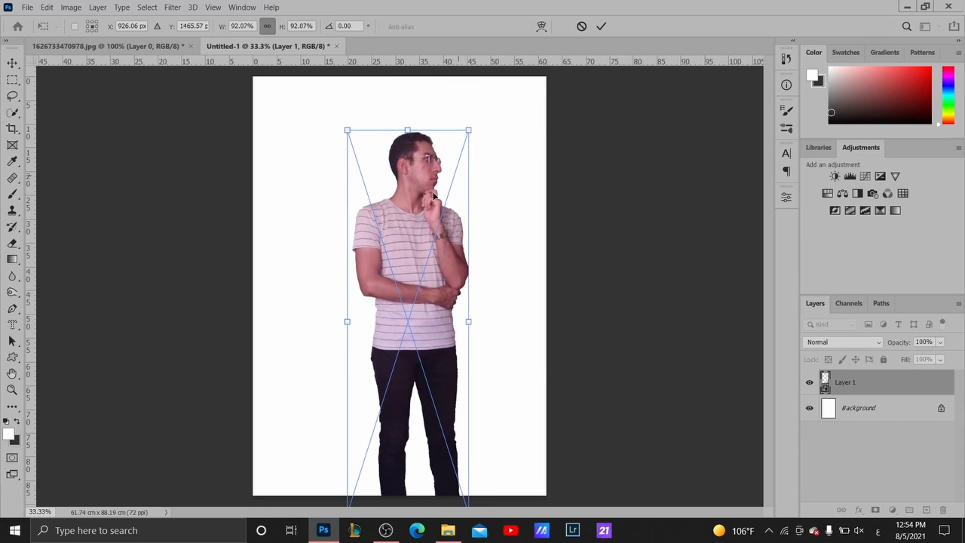
pyautogui.moveTo(423, 218); pyautogui.dragTo(405, 282)
pyautogui.moveTo(455, 195); pyautogui.dragTo(495, 141)
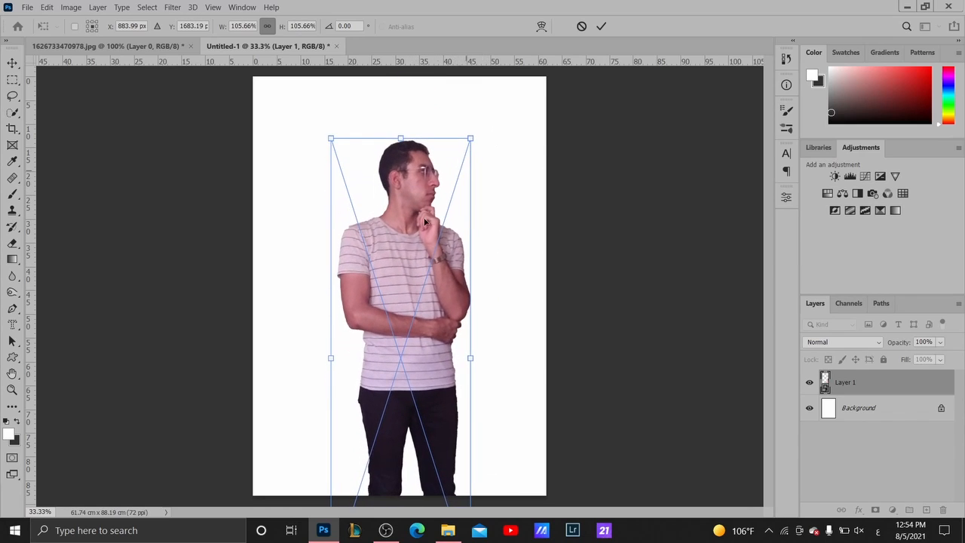
pyautogui.moveTo(426, 221); pyautogui.dragTo(430, 231)
pyautogui.moveTo(467, 158); pyautogui.dragTo(491, 127)
pyautogui.moveTo(419, 244)
pyautogui.mouseDown()
pyautogui.moveTo(411, 229)
pyautogui.moveTo(411, 254)
pyautogui.mouseUp()
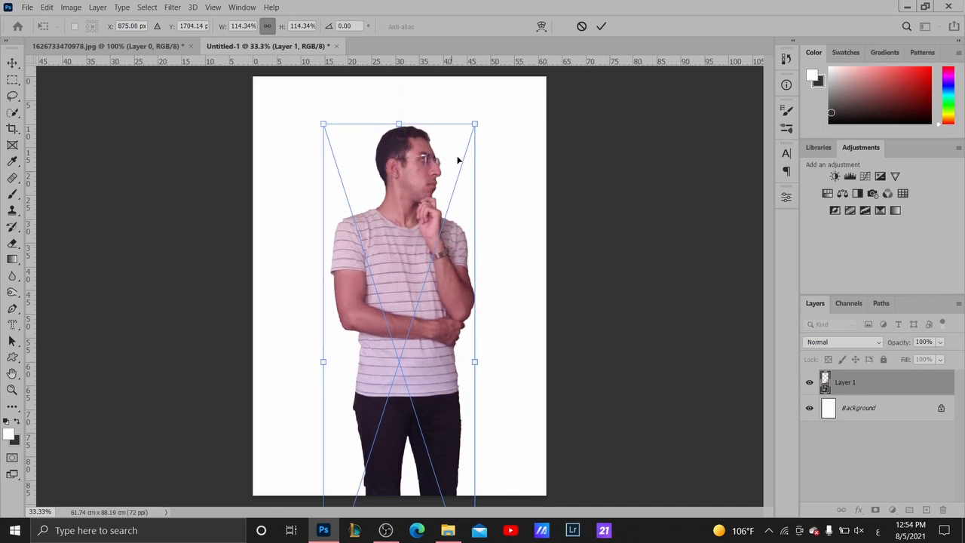
pyautogui.press('Return')
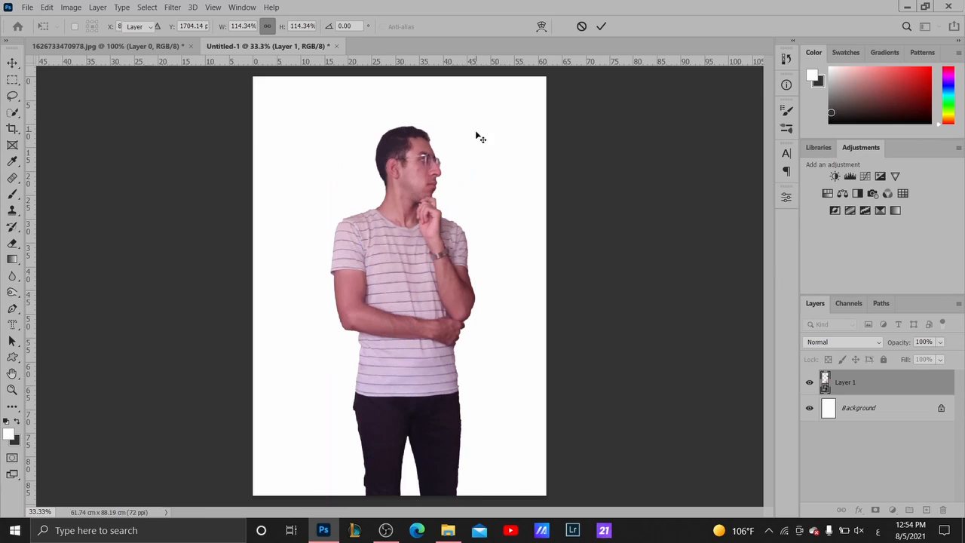
# Hide Layer 1 and duplicate the Background layer
pyautogui.click(810, 383)
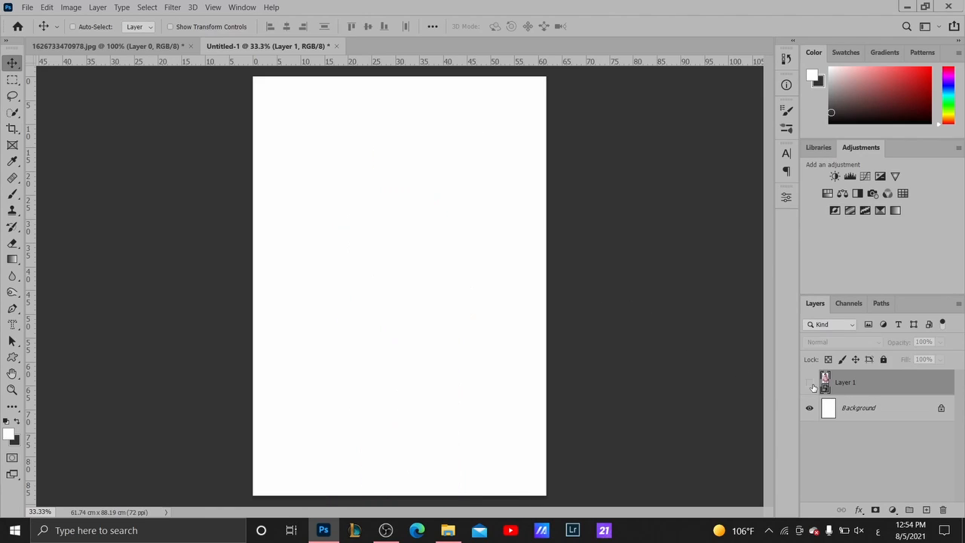
pyautogui.click(870, 409)
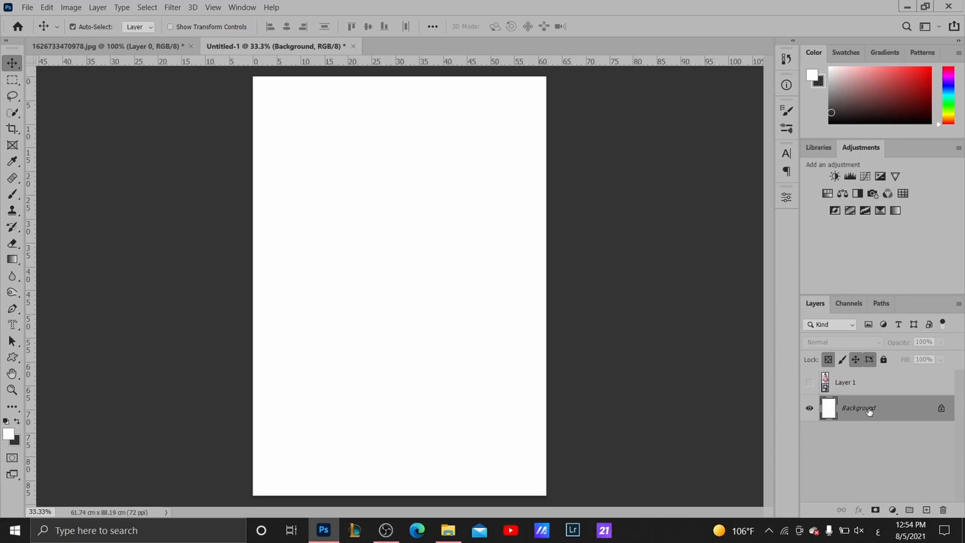
pyautogui.hotkey('ctrl', 'j')
pyautogui.click(829, 437)
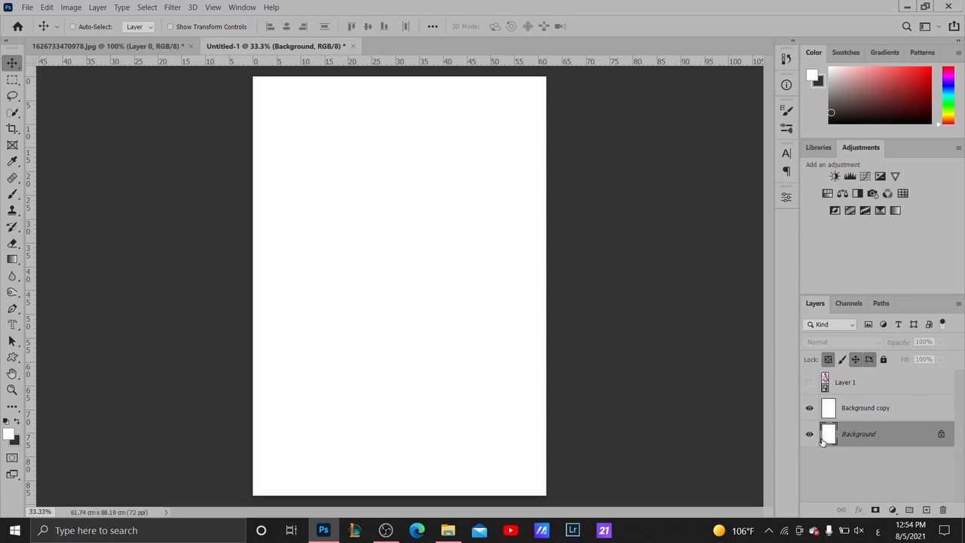
# Set the foreground color to dark gray #312d2d and fill the Background copy layer with it
pyautogui.click(882, 408)
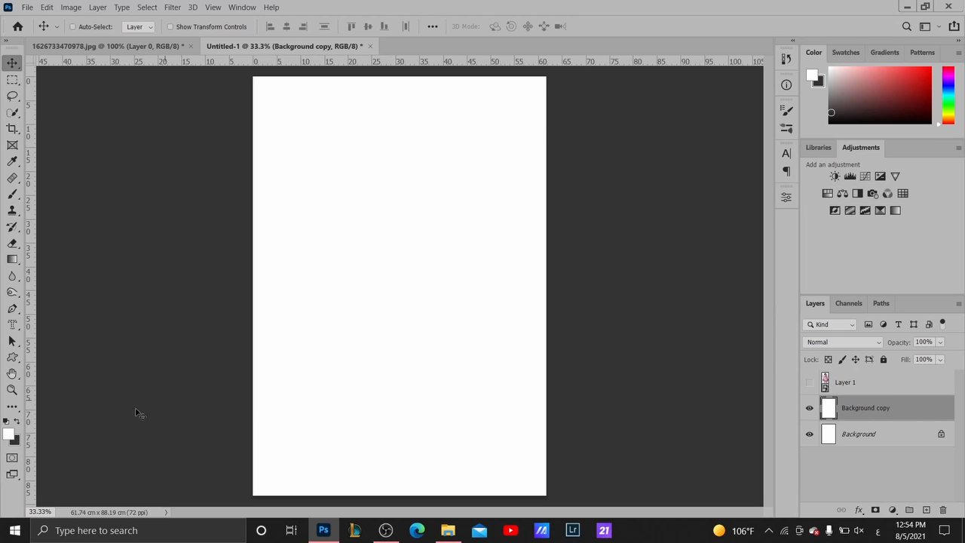
pyautogui.click(9, 437)
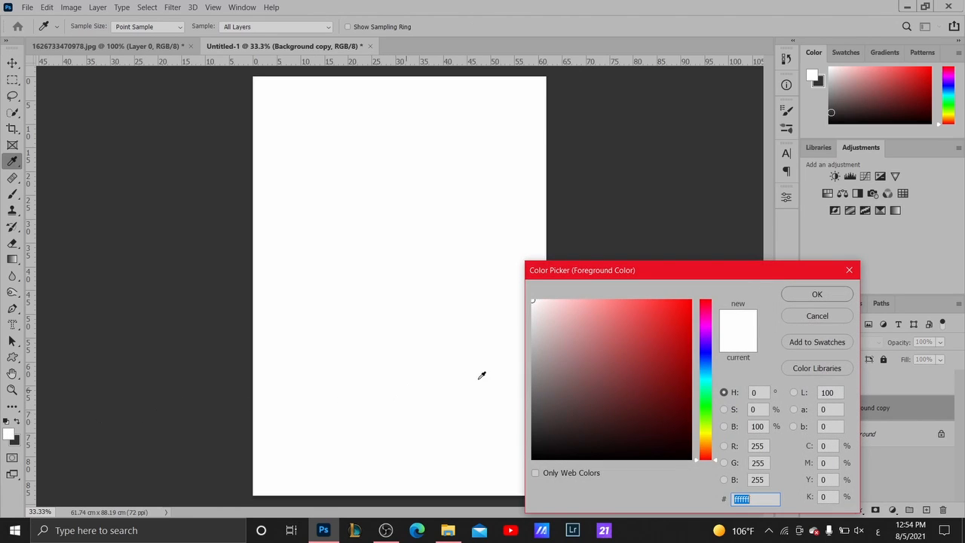
pyautogui.moveTo(616, 376)
pyautogui.mouseDown()
pyautogui.moveTo(565, 435)
pyautogui.moveTo(543, 402)
pyautogui.moveTo(558, 439)
pyautogui.moveTo(544, 414)
pyautogui.moveTo(543, 430)
pyautogui.mouseUp()
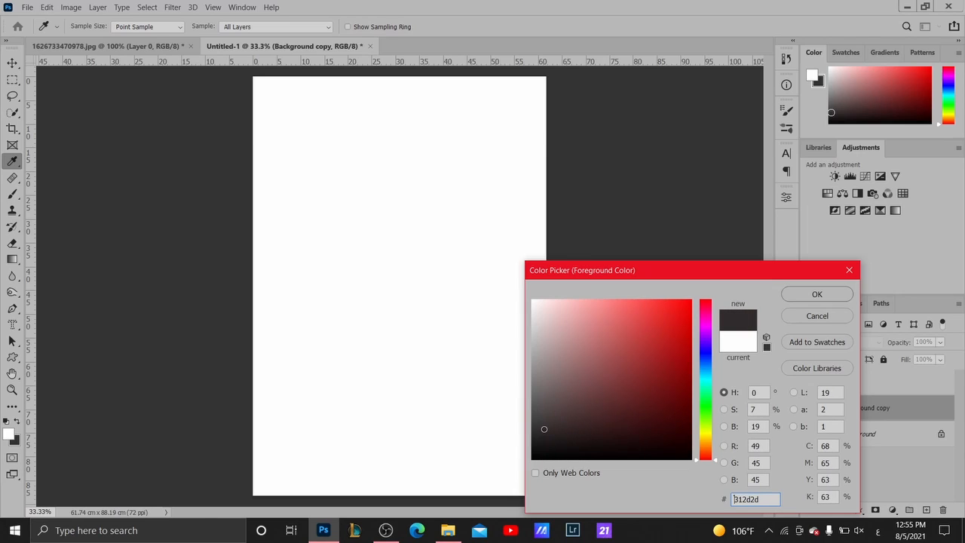
pyautogui.click(797, 297)
pyautogui.press('v')
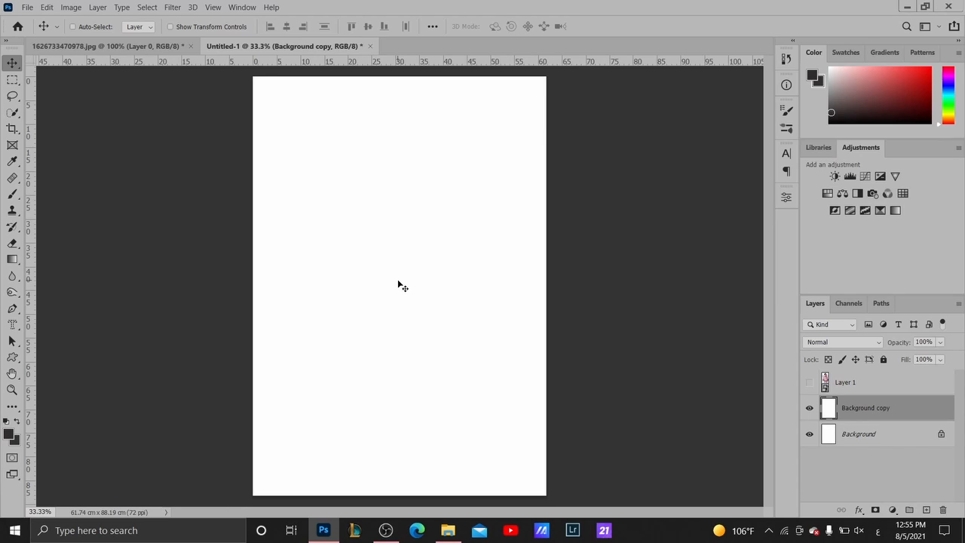
pyautogui.press('ctrl')
pyautogui.hotkey('alt', 'BackSpace')
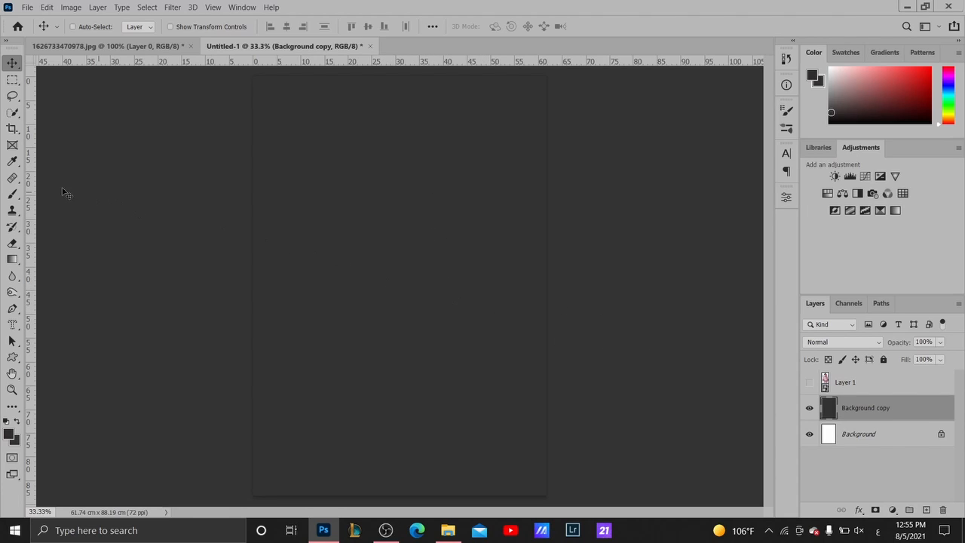
# Activate the Brush tool and search the brush presets for "cloud"
pyautogui.click(12, 112)
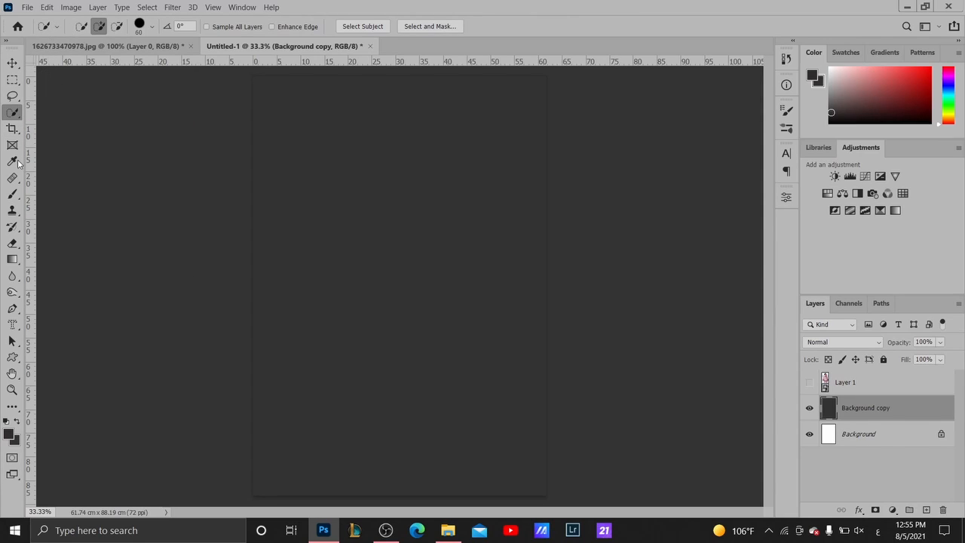
pyautogui.click(12, 194)
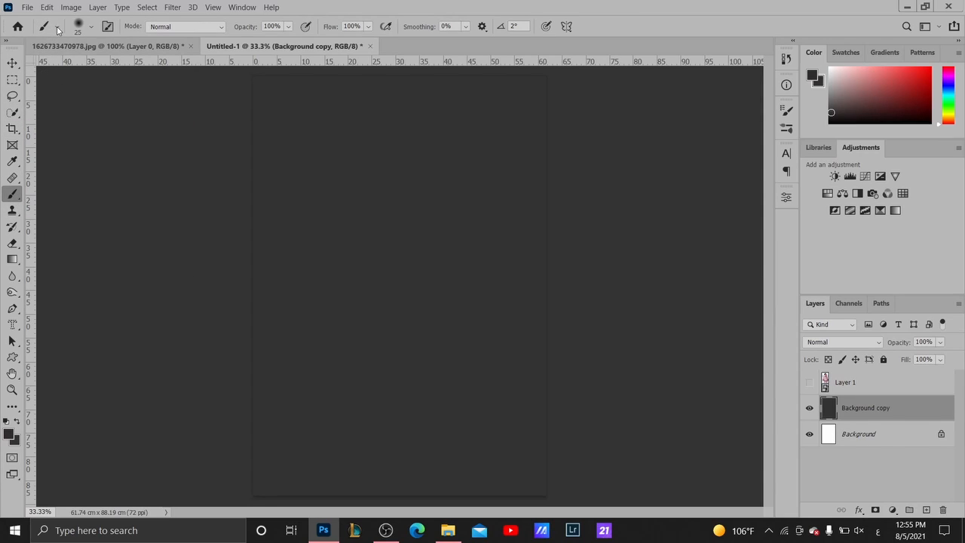
pyautogui.click(88, 29)
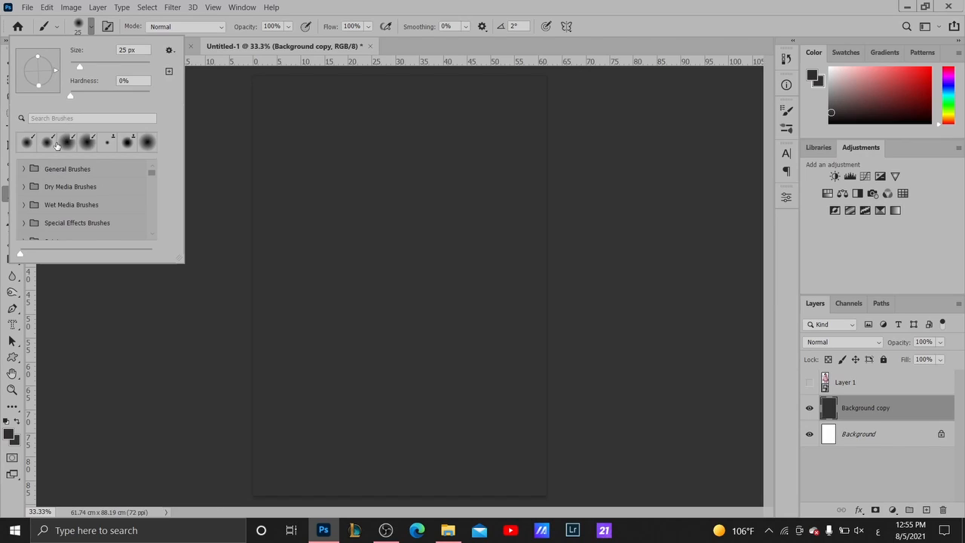
pyautogui.click(65, 118)
pyautogui.write('لا')
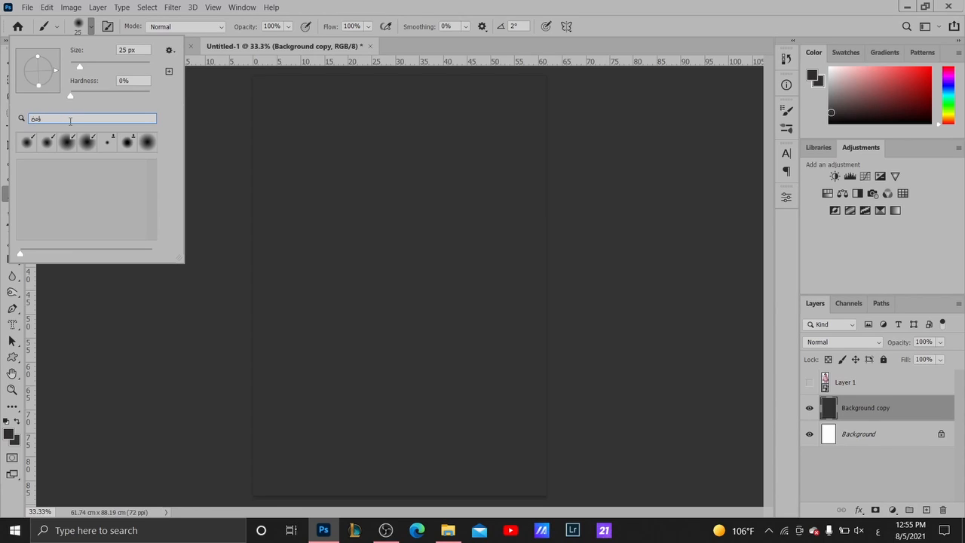
pyautogui.press('BackSpace')
pyautogui.press('BackSpace')
pyautogui.press('super+space')
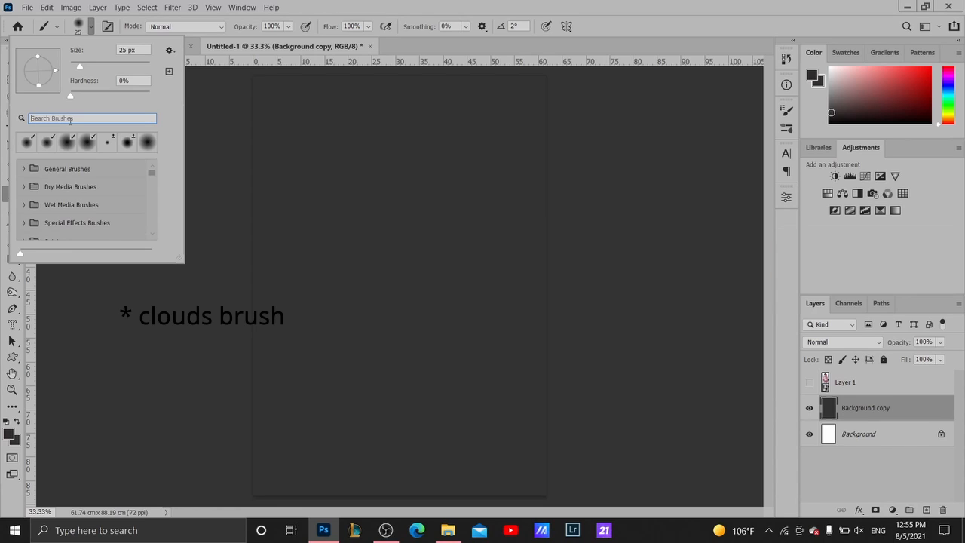
pyautogui.write('cloud')
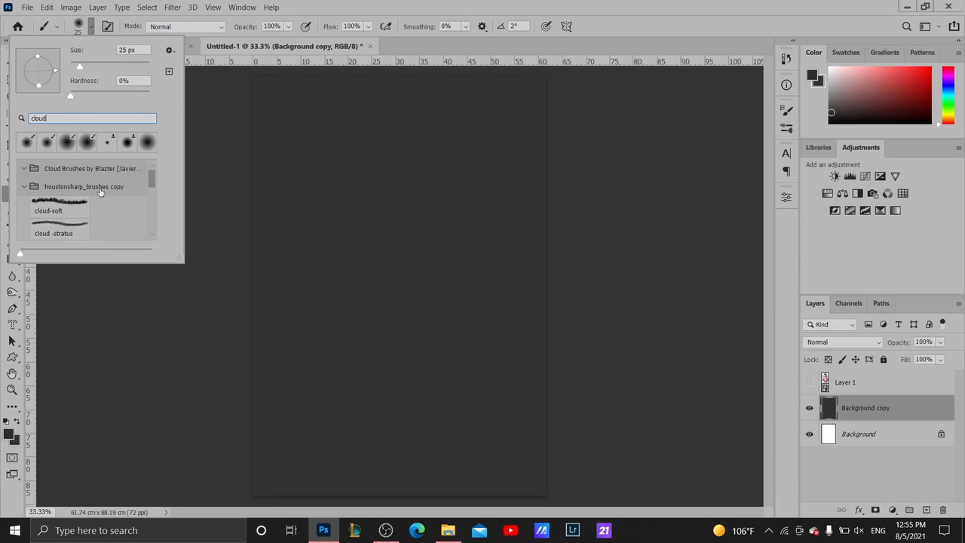
# Browse the cloud brushes in the houstonsharp_brushes copy set and choose the stamp - cloud 1 preset
pyautogui.scroll(-1, 110, 203)
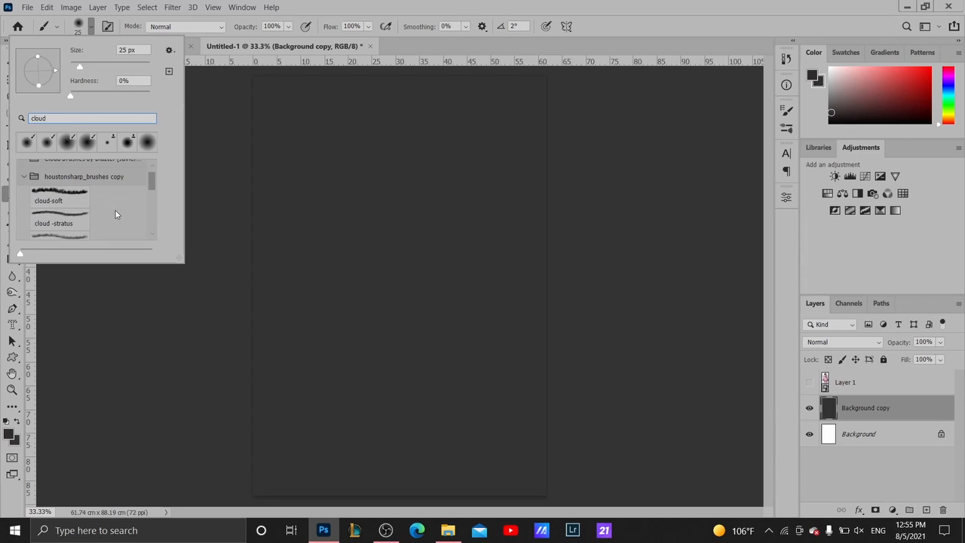
pyautogui.click(59, 194)
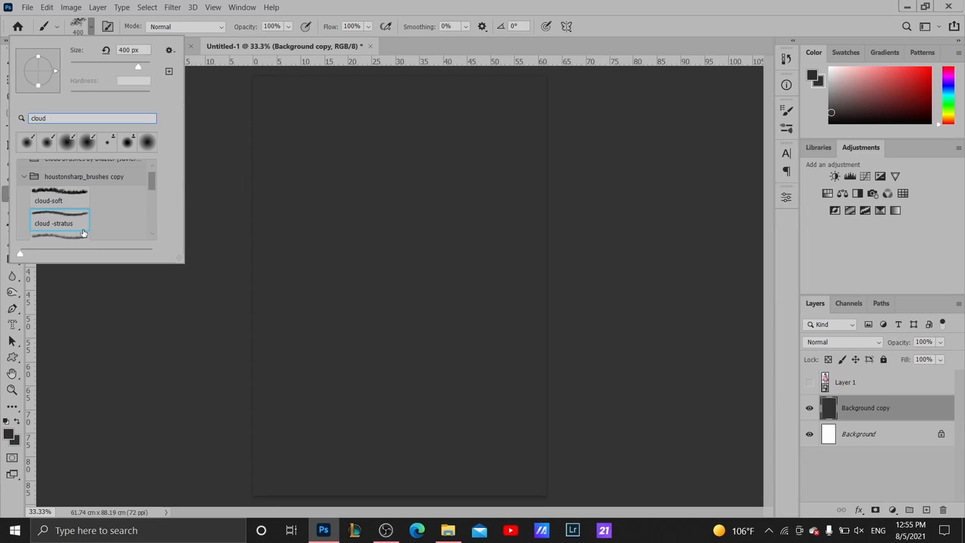
pyautogui.scroll(-1, 75, 220)
pyautogui.click(75, 217)
pyautogui.click(70, 232)
pyautogui.scroll(-1, 97, 209)
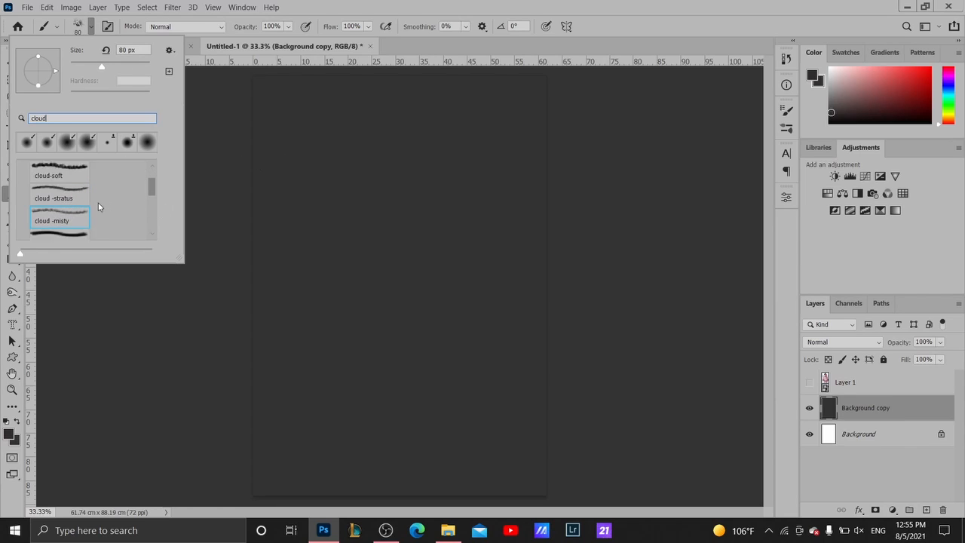
pyautogui.click(70, 231)
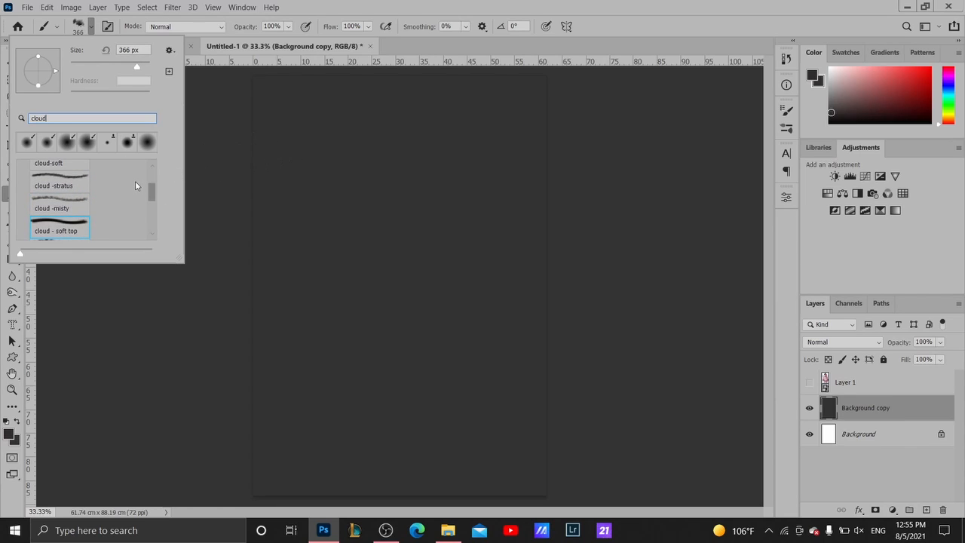
pyautogui.scroll(-2, 113, 187)
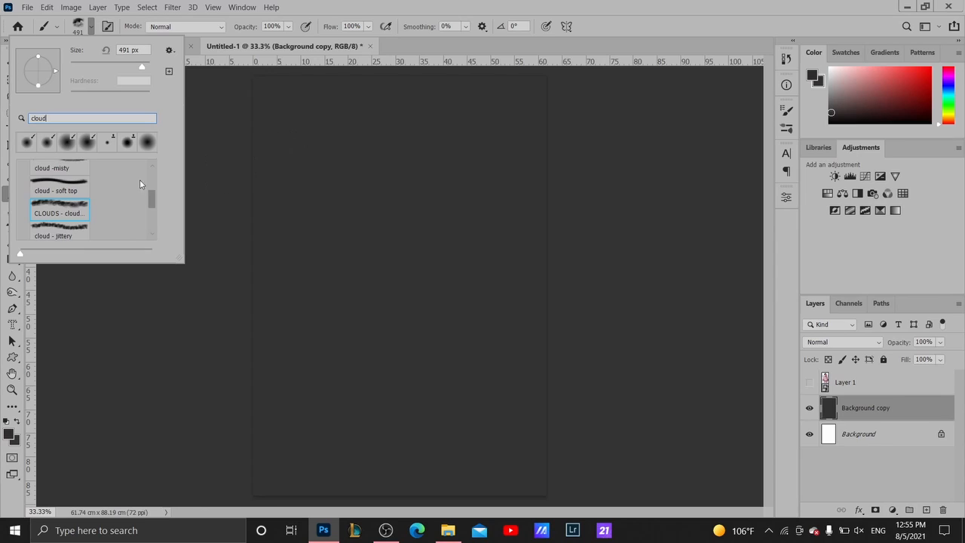
pyautogui.scroll(-1, 87, 193)
pyautogui.click(72, 204)
pyautogui.scroll(-1, 69, 219)
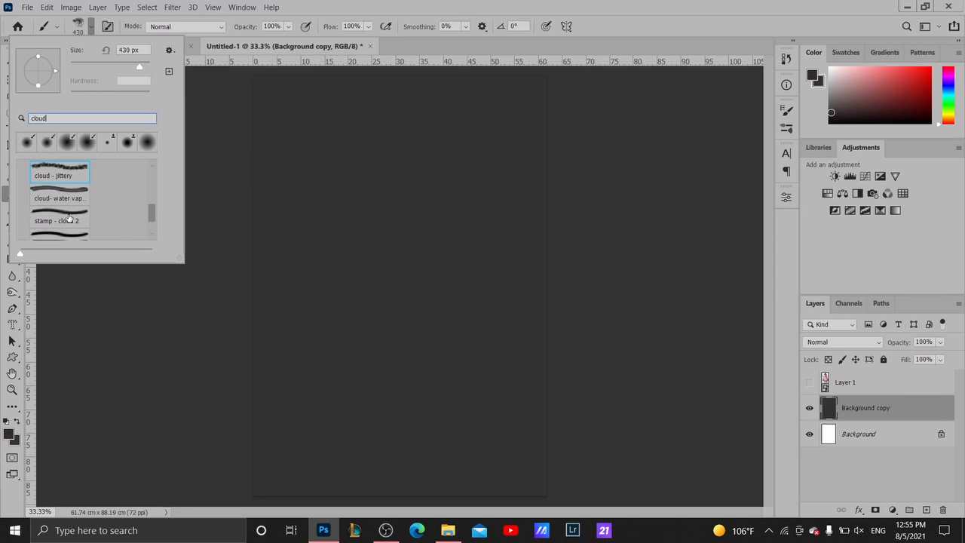
pyautogui.click(85, 197)
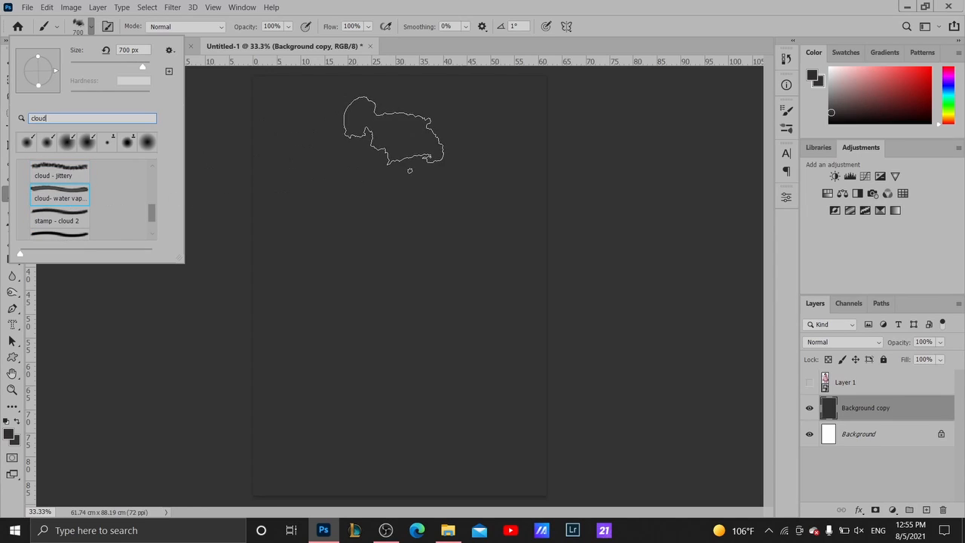
pyautogui.click(41, 217)
pyautogui.scroll(-1, 95, 209)
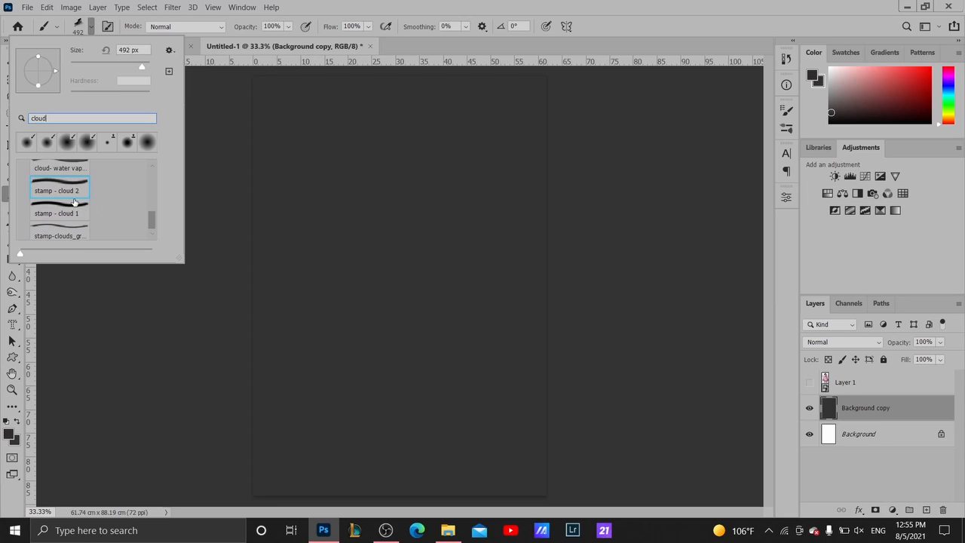
pyautogui.click(97, 208)
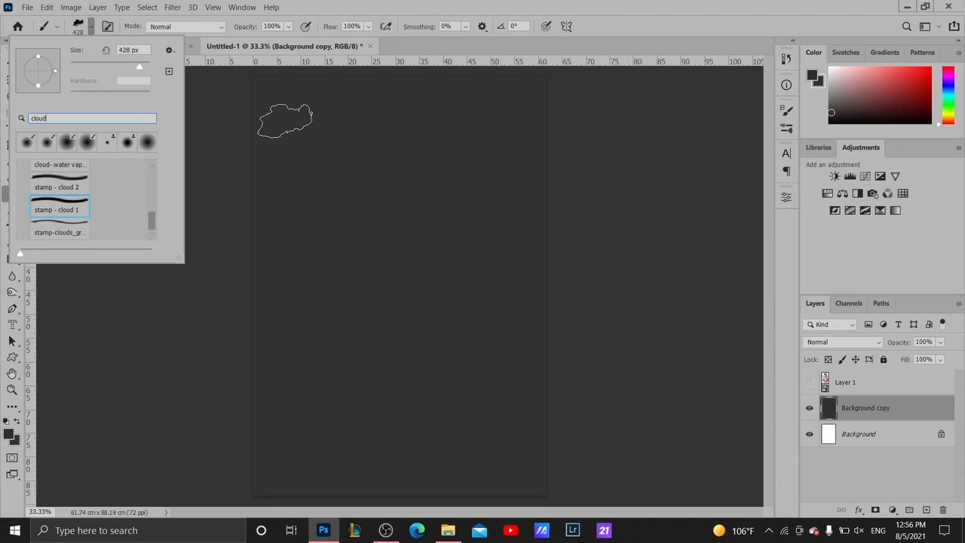
pyautogui.click(286, 120)
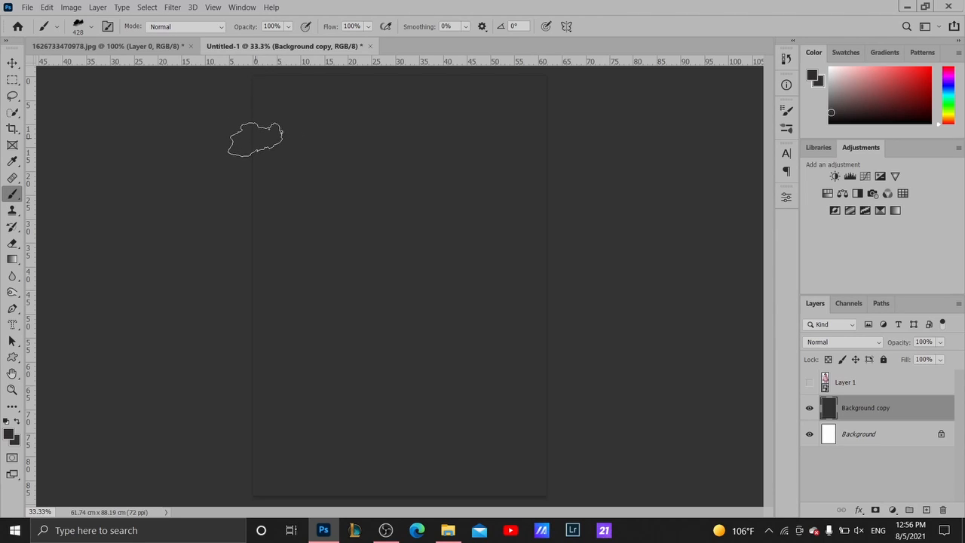
# Enlarge the cloud brush to 1200 px and set its flow to 43%
pyautogui.press(']')
pyautogui.press(']')
pyautogui.press(']')
pyautogui.press(']')
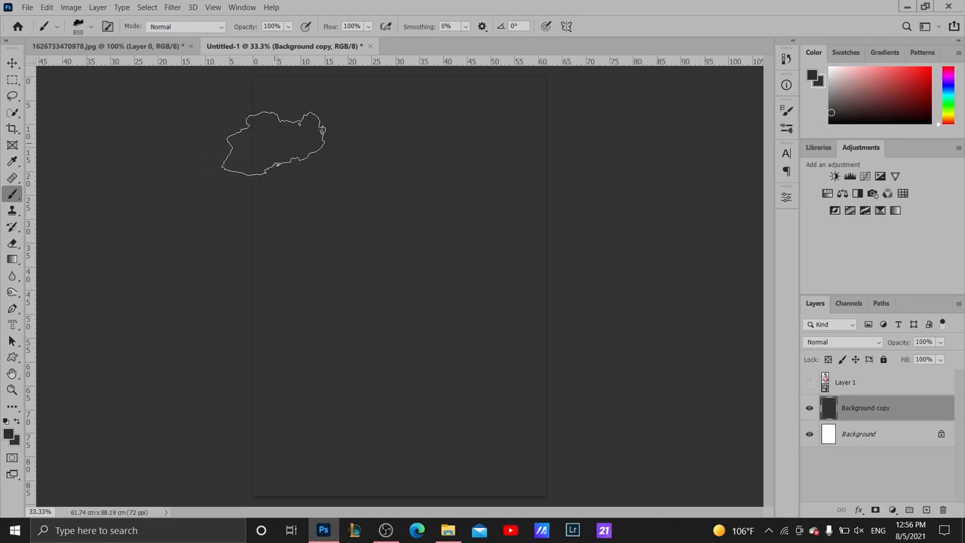
pyautogui.press(']')
pyautogui.press(']')
pyautogui.press(']')
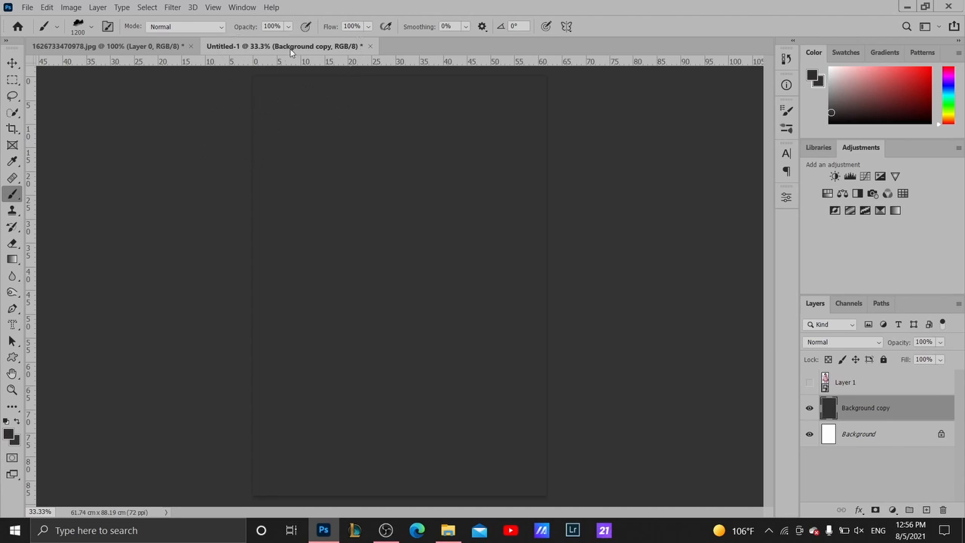
pyautogui.click(369, 27)
pyautogui.moveTo(366, 44); pyautogui.dragTo(355, 46)
pyautogui.click(368, 27)
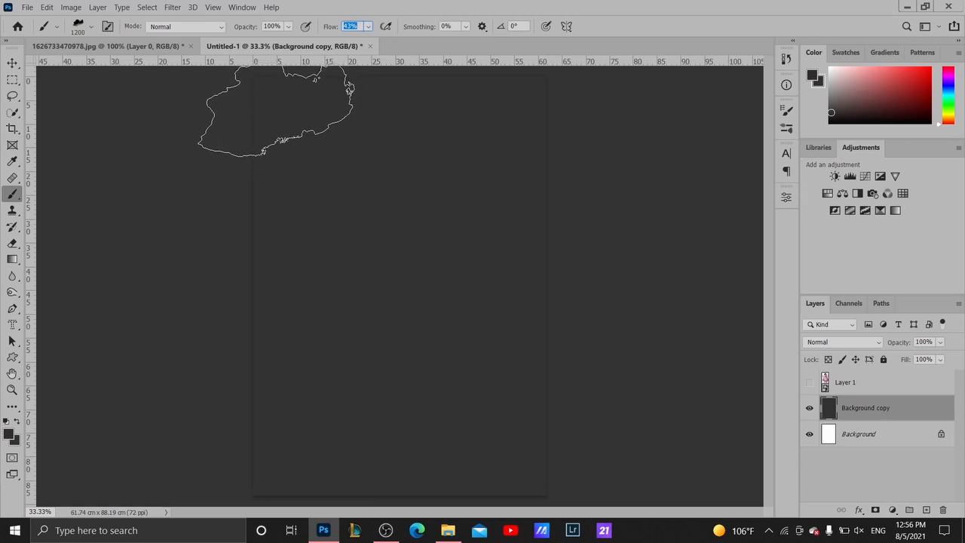
# Paint dark gray clouds across the upper area and left side of the Background copy layer at 52% flow, and reduce the flow to 39%
pyautogui.click(274, 107)
pyautogui.moveTo(340, 166)
pyautogui.mouseDown()
pyautogui.moveTo(362, 122)
pyautogui.moveTo(378, 168)
pyautogui.moveTo(431, 133)
pyautogui.moveTo(495, 121)
pyautogui.moveTo(523, 166)
pyautogui.moveTo(415, 174)
pyautogui.moveTo(369, 191)
pyautogui.moveTo(303, 179)
pyautogui.moveTo(304, 136)
pyautogui.moveTo(415, 103)
pyautogui.moveTo(534, 119)
pyautogui.moveTo(540, 185)
pyautogui.moveTo(429, 190)
pyautogui.moveTo(306, 213)
pyautogui.moveTo(271, 156)
pyautogui.moveTo(361, 276)
pyautogui.moveTo(329, 297)
pyautogui.moveTo(306, 276)
pyautogui.moveTo(296, 279)
pyautogui.moveTo(316, 303)
pyautogui.moveTo(323, 306)
pyautogui.moveTo(315, 185)
pyautogui.moveTo(381, 49)
pyautogui.mouseUp()
pyautogui.click(367, 28)
pyautogui.click(367, 29)
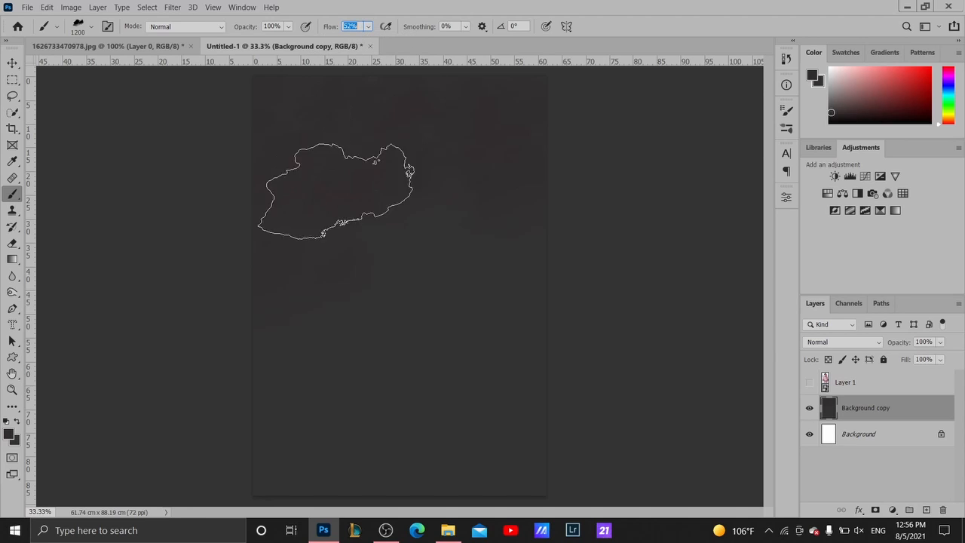
pyautogui.moveTo(297, 303); pyautogui.dragTo(289, 129)
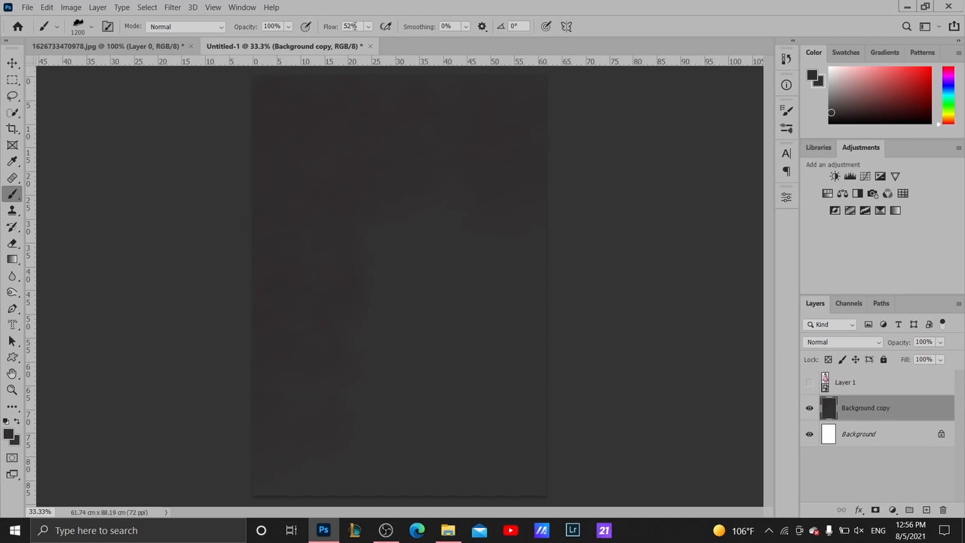
pyautogui.click(370, 28)
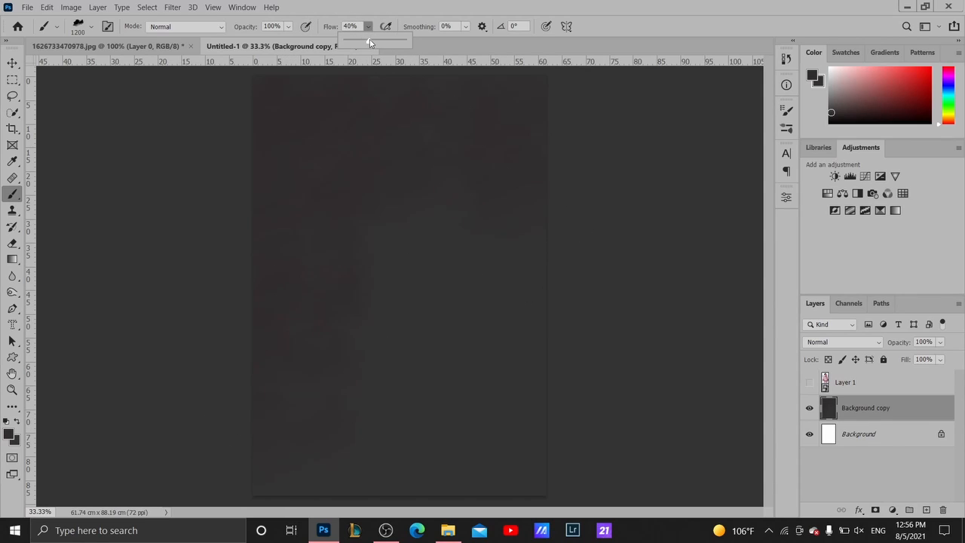
pyautogui.click(370, 31)
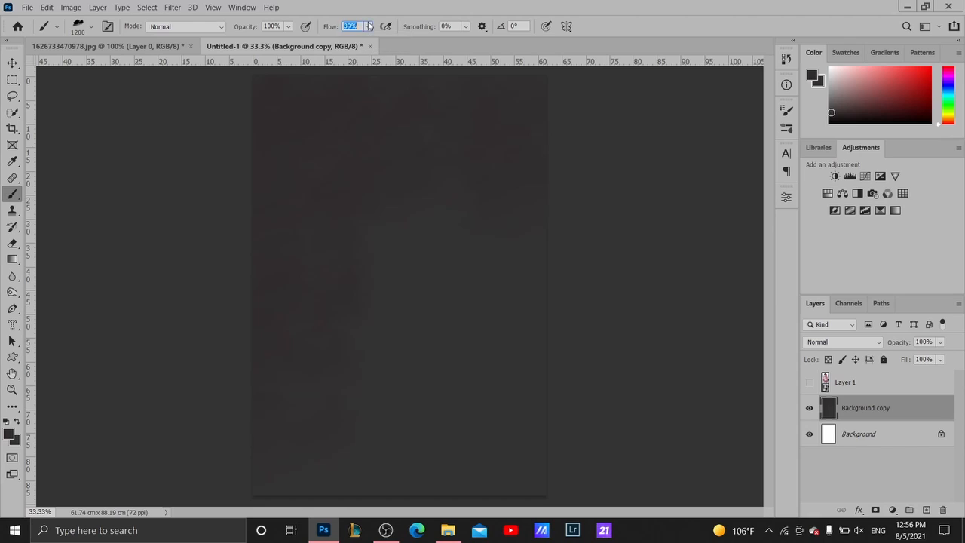
# Browse the stamp brush presets above and below stamp - cloud 1 for another suitable cloud shape
pyautogui.click(91, 27)
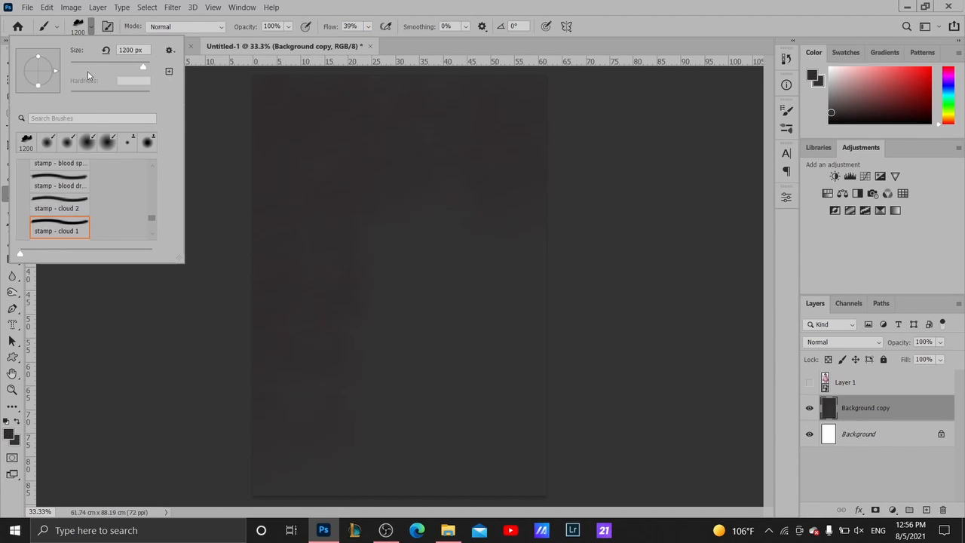
pyautogui.click(68, 203)
pyautogui.scroll(1, 68, 189)
pyautogui.click(68, 181)
pyautogui.scroll(1, 68, 181)
pyautogui.click(68, 181)
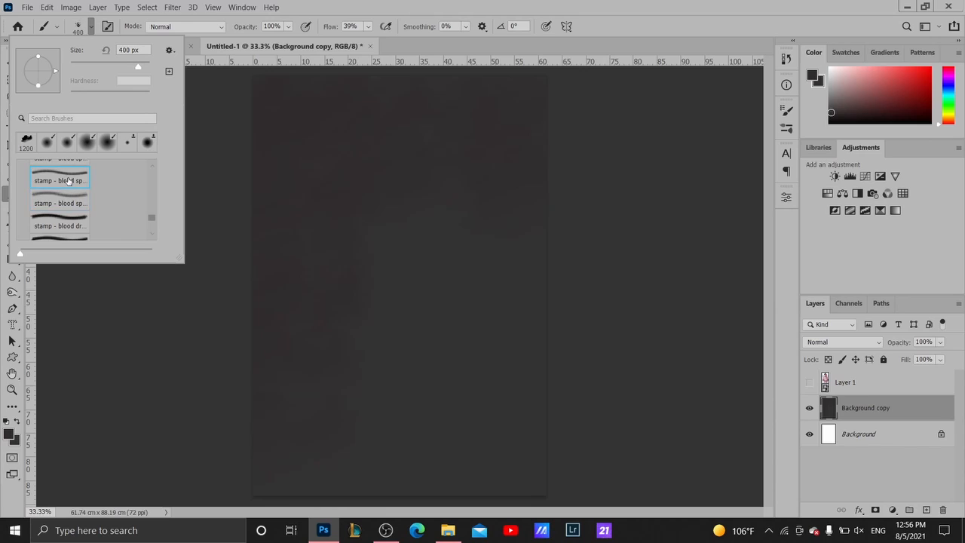
pyautogui.scroll(1, 67, 181)
pyautogui.click(72, 172)
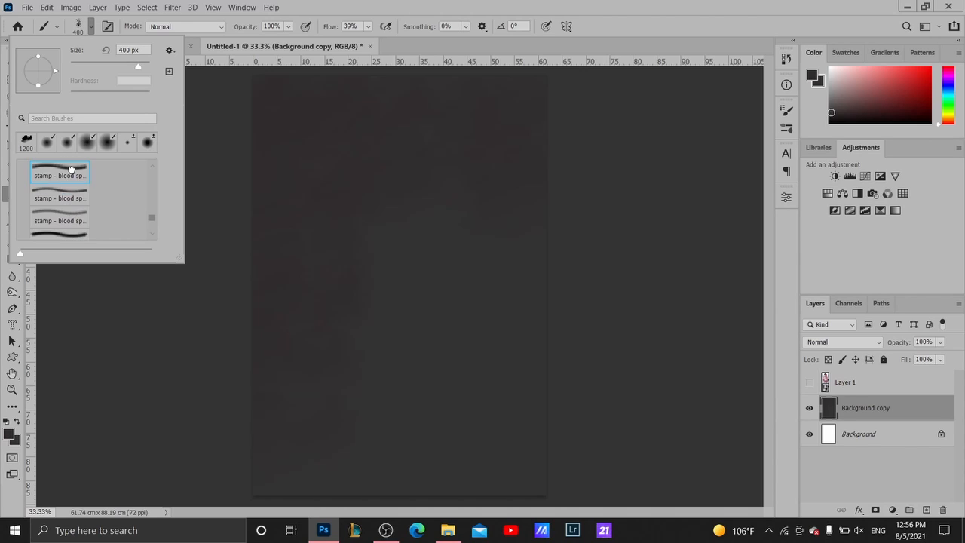
pyautogui.scroll(1, 71, 175)
pyautogui.click(69, 177)
pyautogui.scroll(1, 69, 176)
pyautogui.scroll(1, 69, 176)
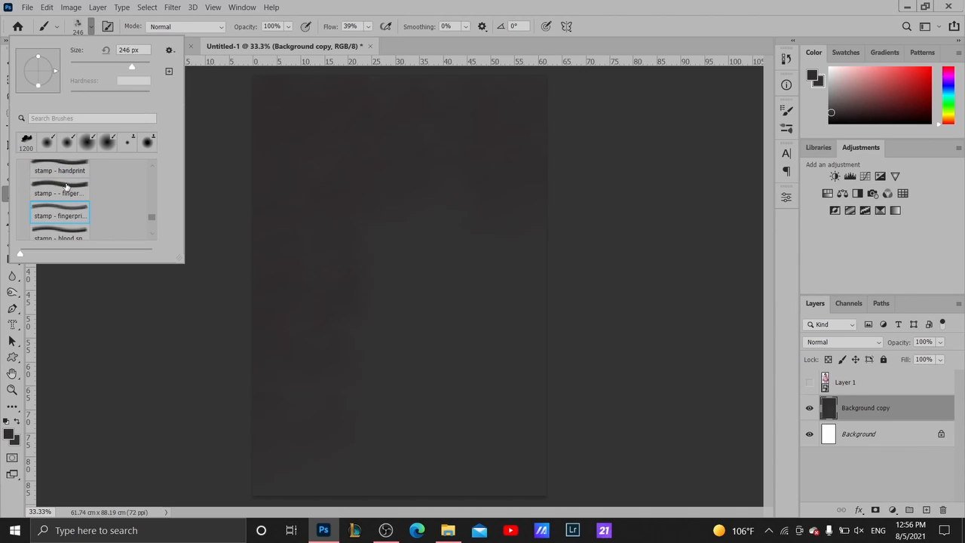
pyautogui.click(66, 185)
pyautogui.scroll(1, 66, 185)
pyautogui.scroll(-5, 67, 184)
pyautogui.scroll(-3, 67, 184)
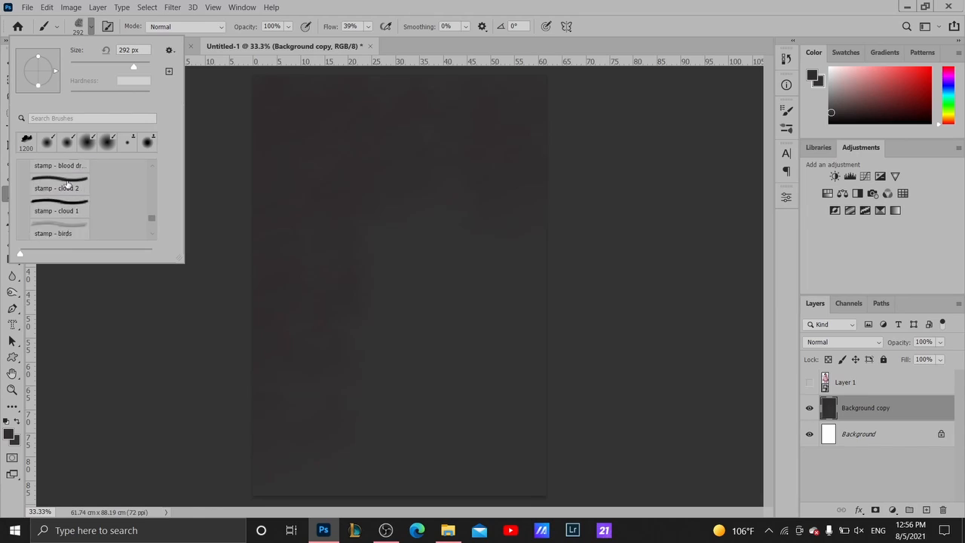
# Try the presets following the cloud stamps, including stamp - palmleaf, and choose the stamp-clouds_gr... brush
pyautogui.click(63, 191)
pyautogui.click(66, 215)
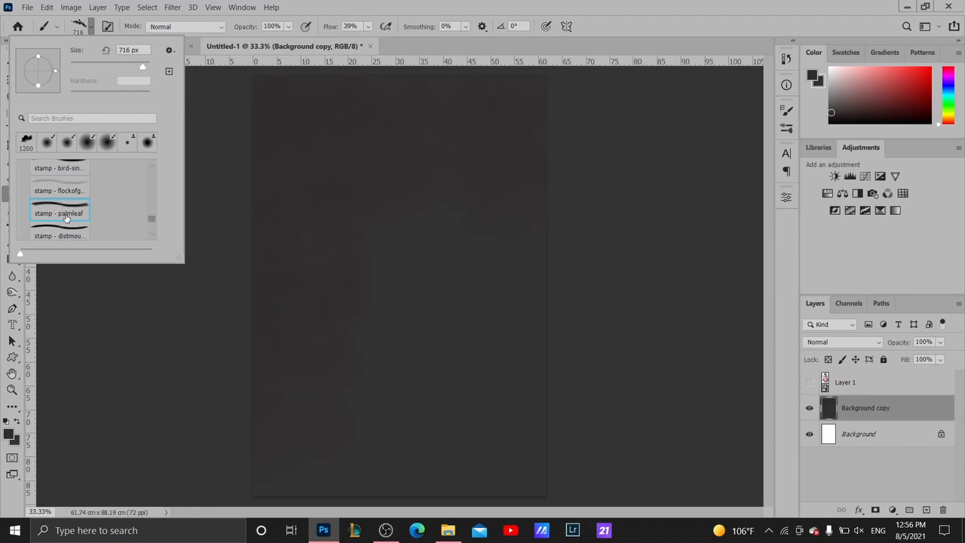
pyautogui.scroll(-1, 66, 216)
pyautogui.click(66, 217)
pyautogui.scroll(-1, 66, 216)
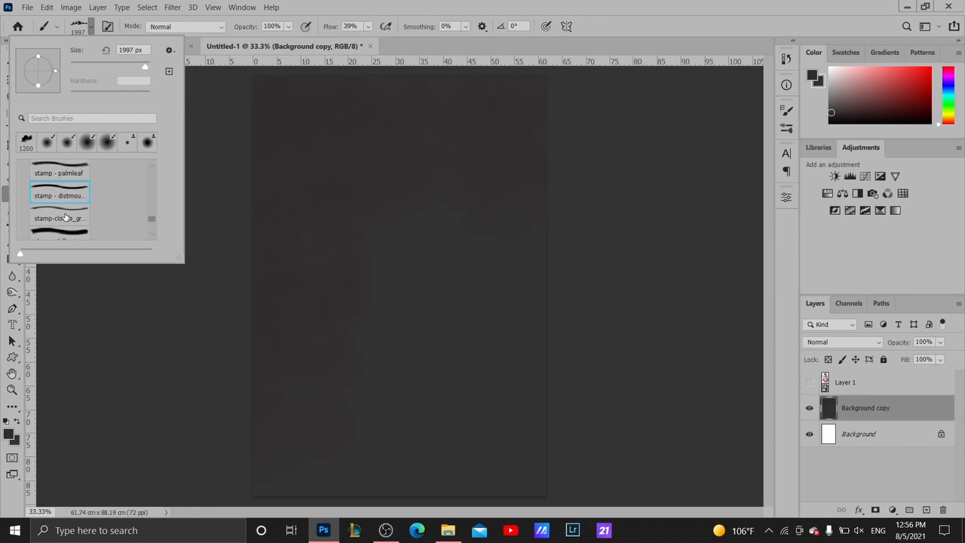
pyautogui.click(67, 218)
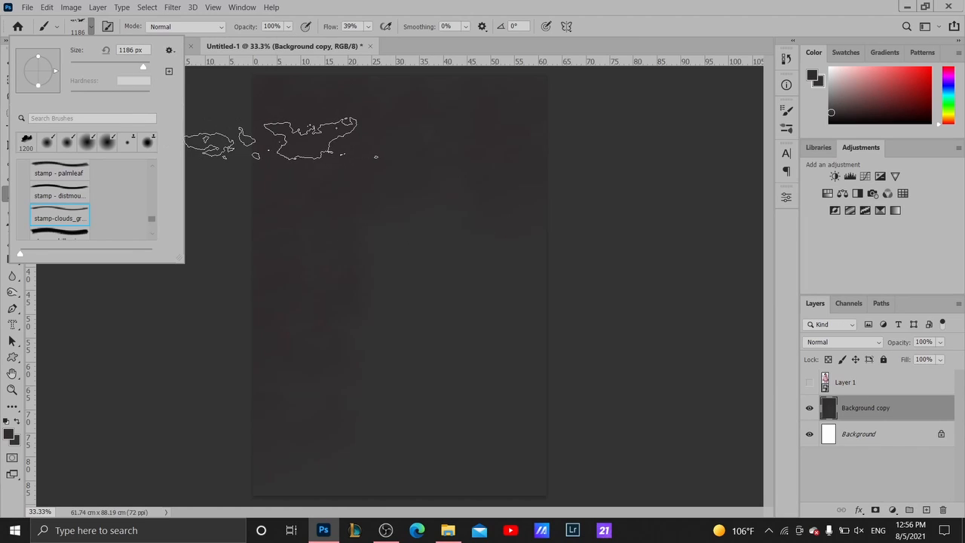
# Try stamping cloud groups down the middle and right side of the background, raising the flow to 75% and finally 100%
pyautogui.click(273, 173)
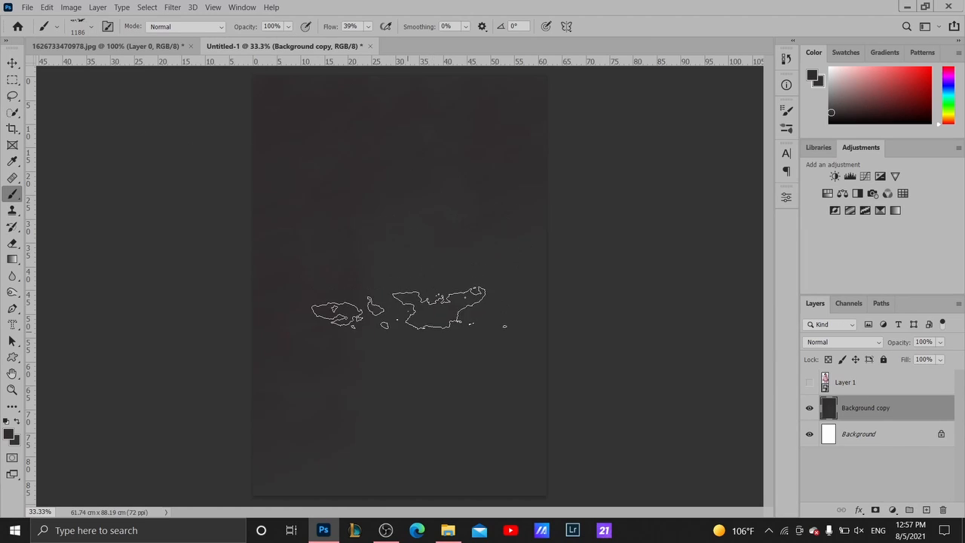
pyautogui.click(365, 28)
pyautogui.click(469, 305)
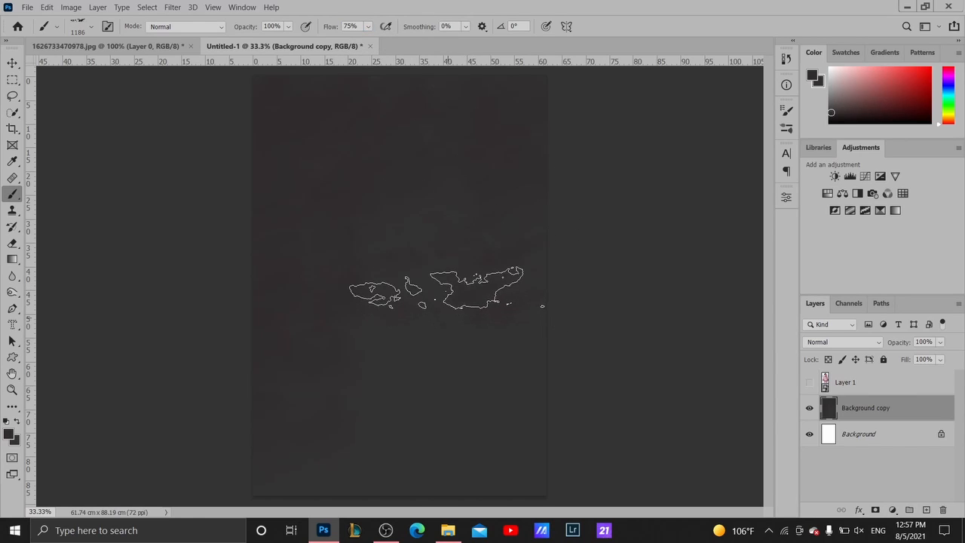
pyautogui.press('3')
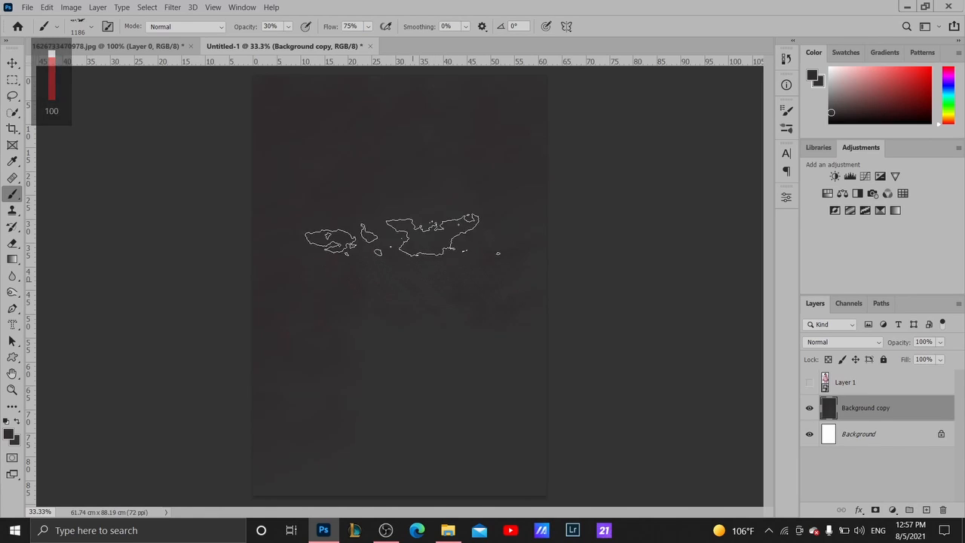
pyautogui.click(289, 28)
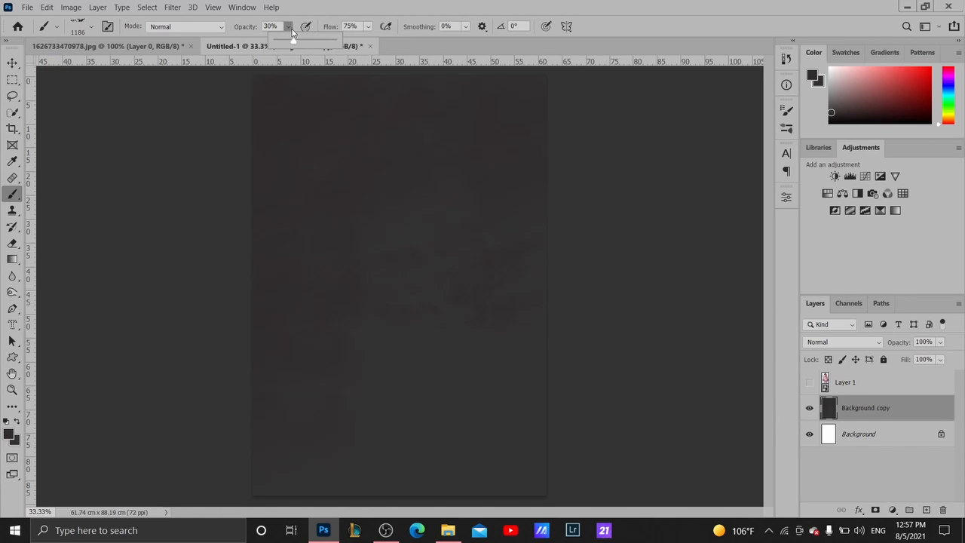
pyautogui.click(367, 27)
pyautogui.click(479, 382)
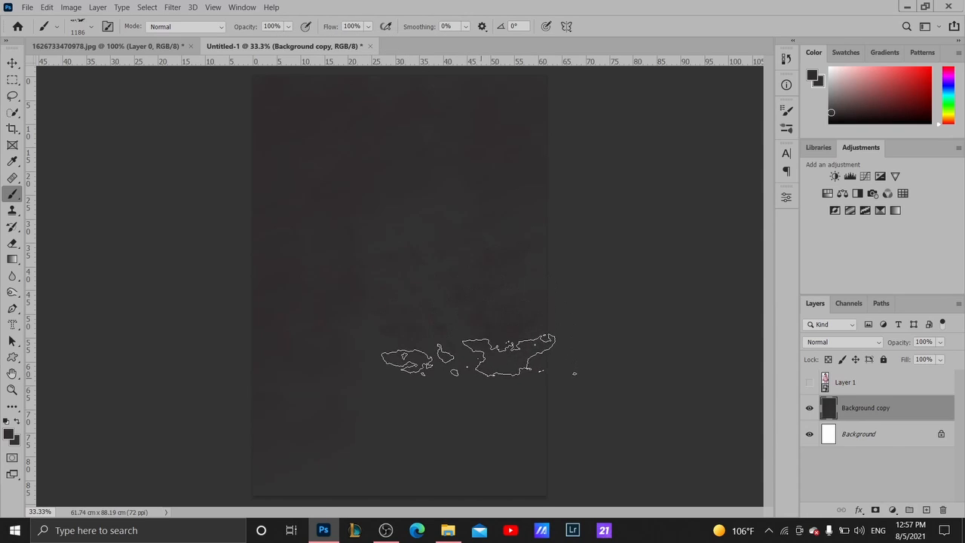
# Undo the stamped cloud groups in the middle and right side of the background
pyautogui.press('z')
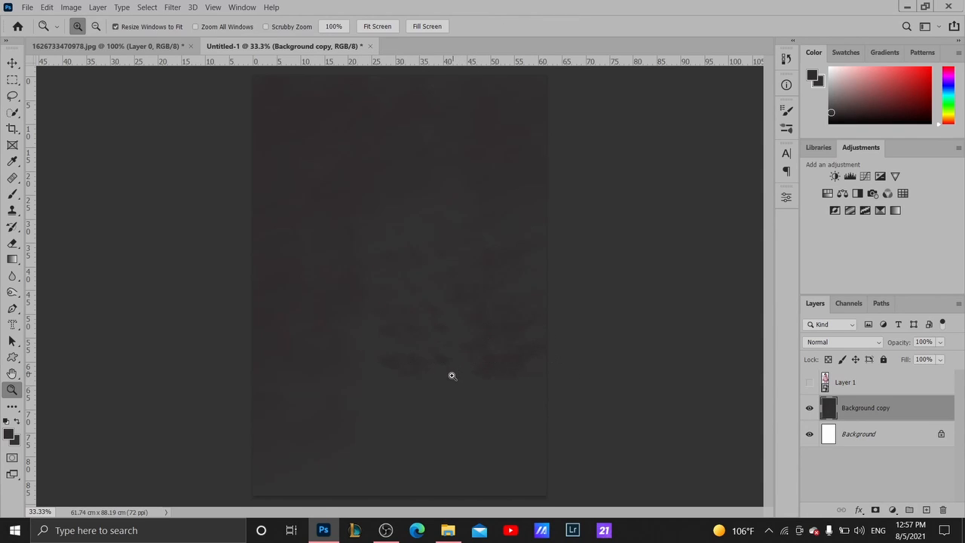
pyautogui.click(451, 379)
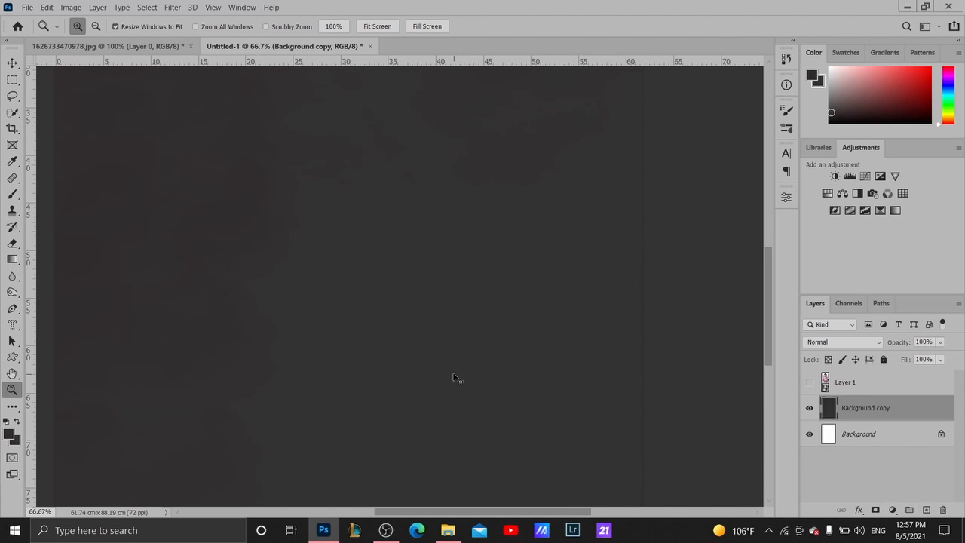
pyautogui.moveTo(453, 372); pyautogui.dragTo(458, 457)
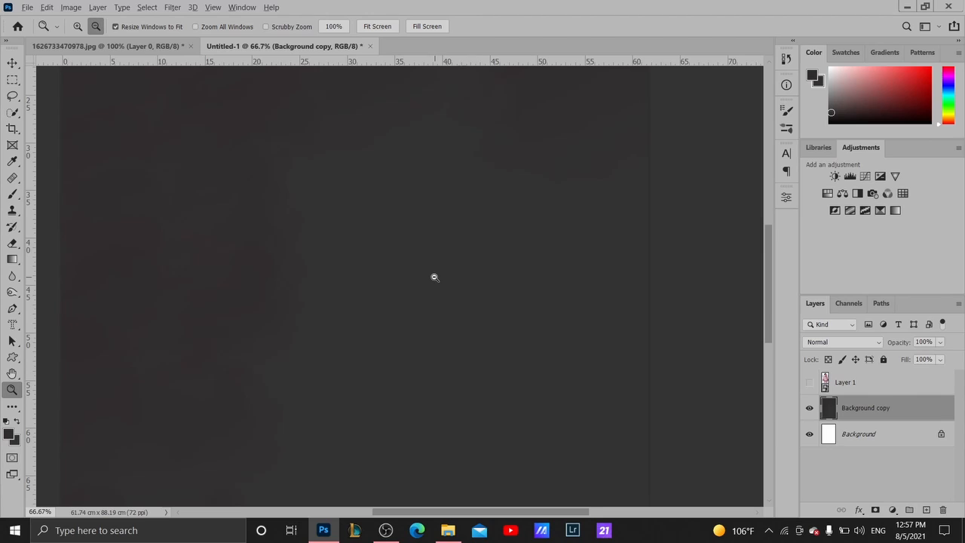
pyautogui.hotkey('ctrl', '0')
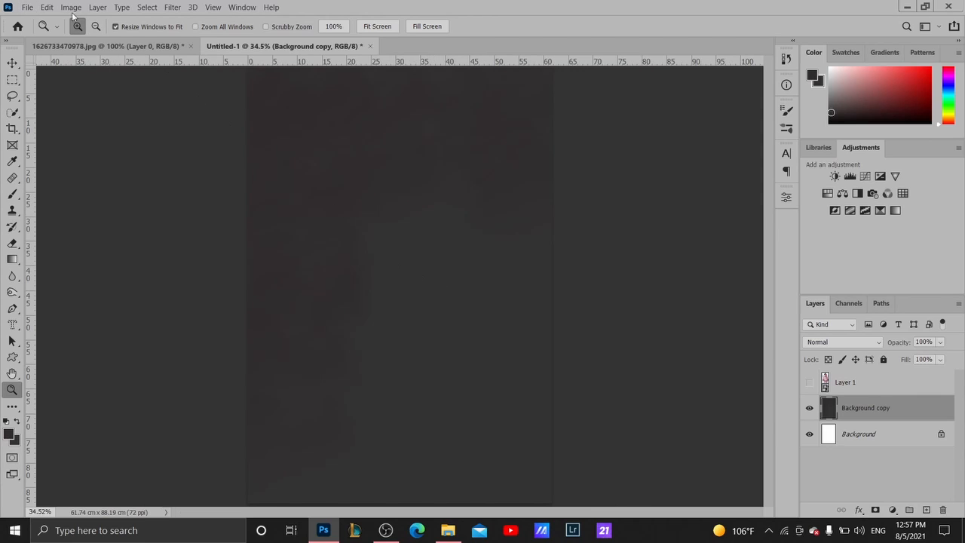
# Return to the Brush tool, search the brush presets for "clouds" and choose the CLOUDS - cloud... preset
pyautogui.click(13, 195)
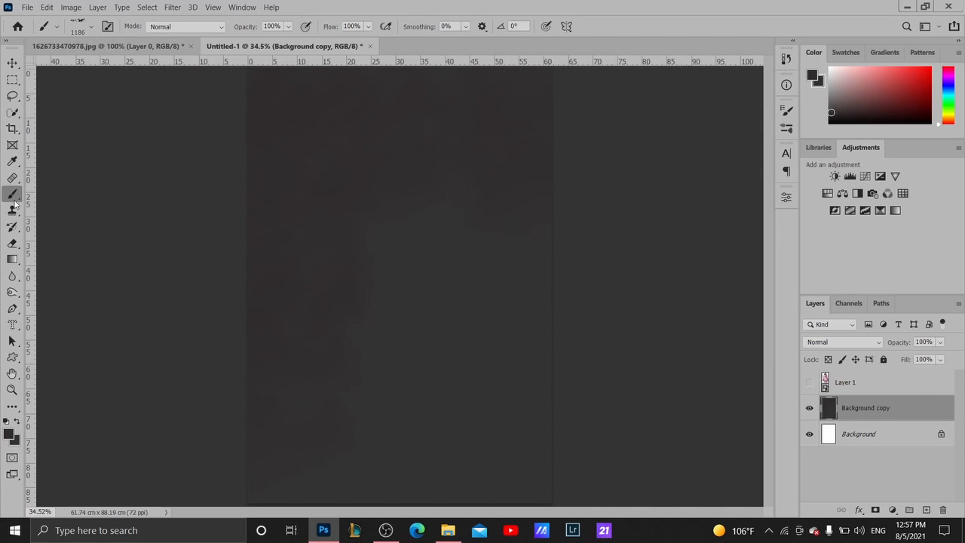
pyautogui.click(91, 28)
pyautogui.scroll(-5, 72, 199)
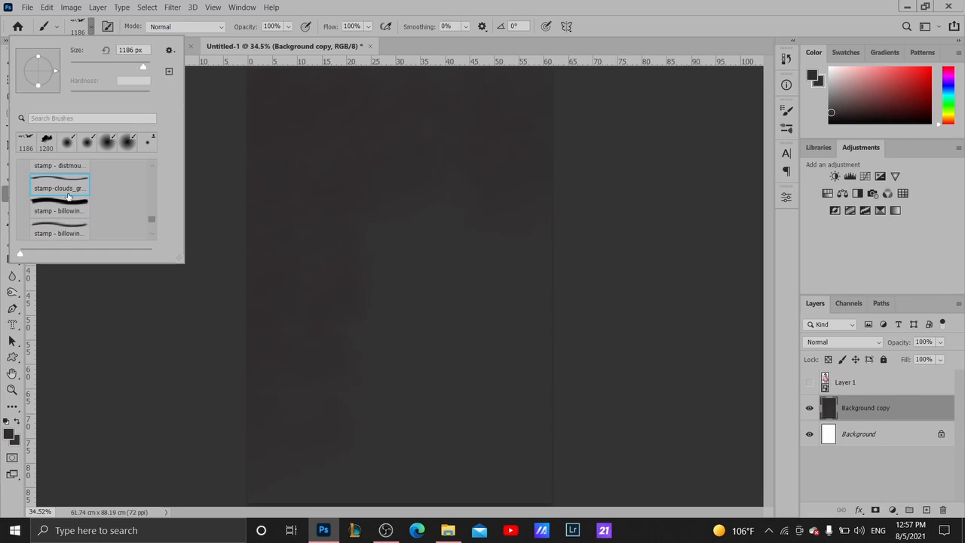
pyautogui.scroll(-1, 72, 200)
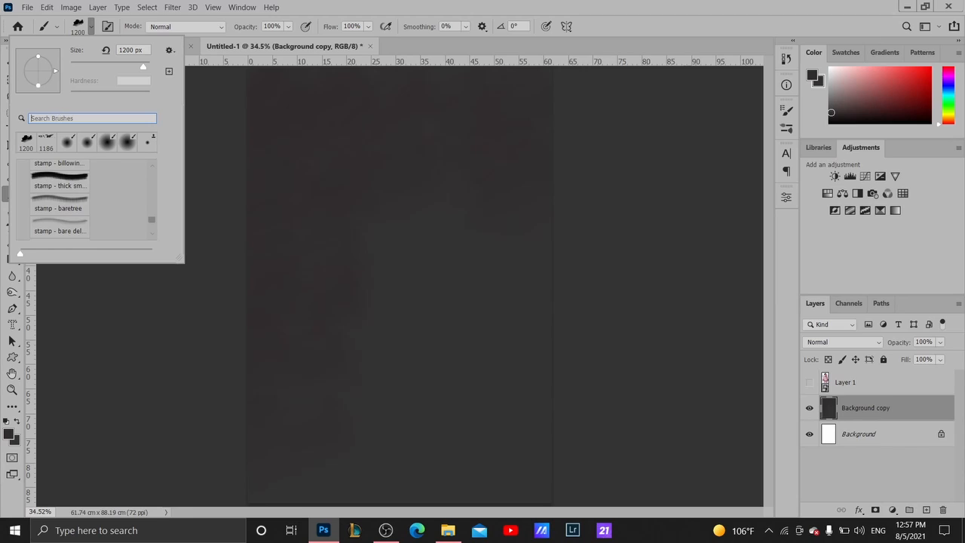
pyautogui.write('clo')
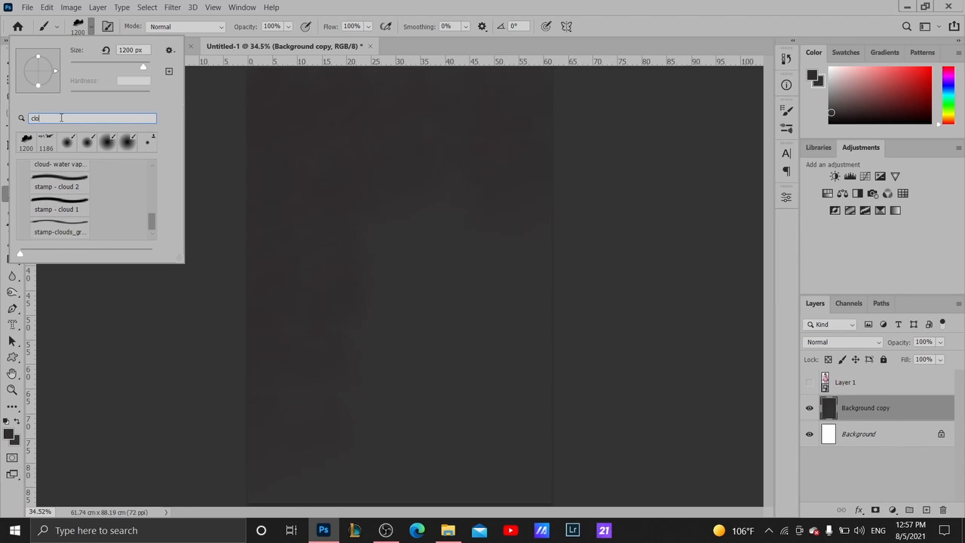
pyautogui.write('uds')
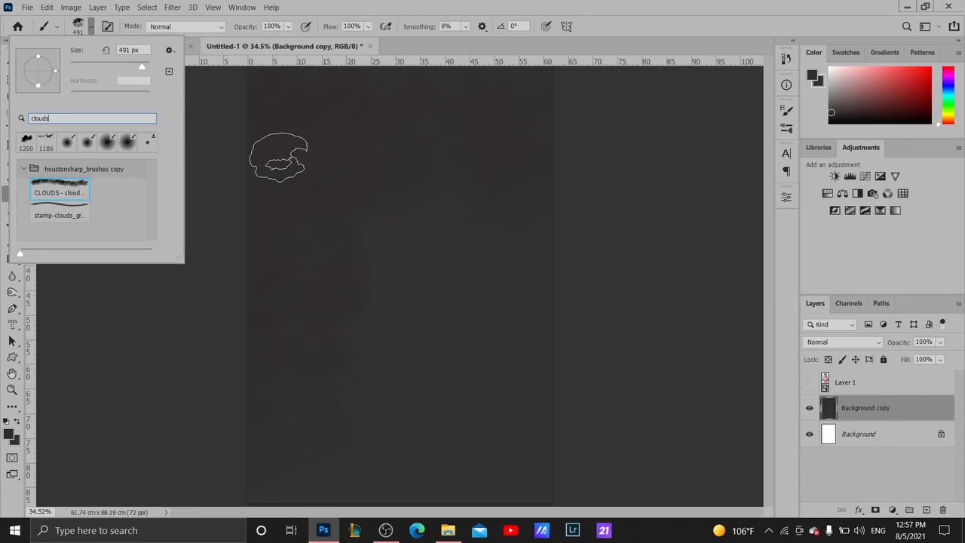
pyautogui.click(279, 158)
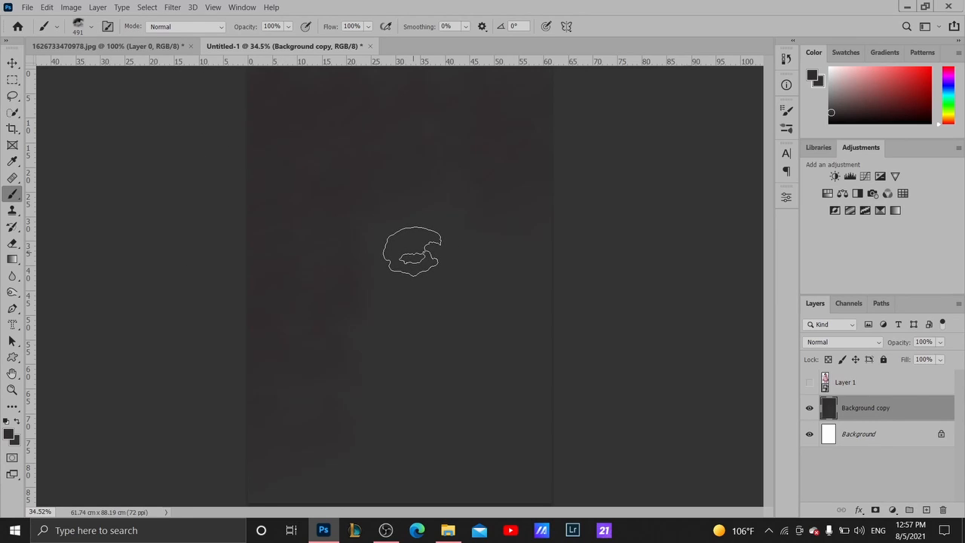
# Enlarge the brush to 1100 px and paint dark gray clouds over the background, with the flow set to 70%
pyautogui.press(']')
pyautogui.press(']')
pyautogui.press(']')
pyautogui.press(']')
pyautogui.press(']')
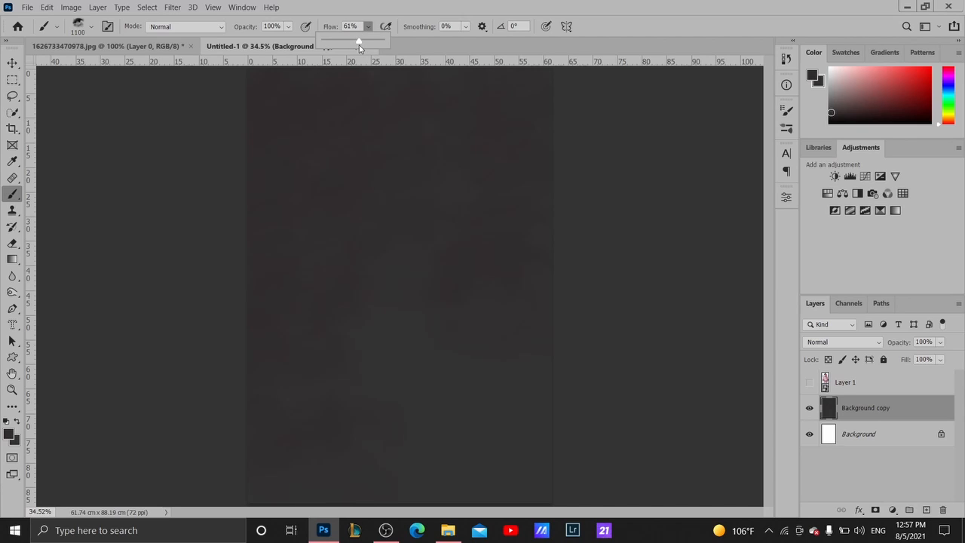
pyautogui.click(368, 27)
pyautogui.moveTo(309, 320)
pyautogui.mouseDown()
pyautogui.moveTo(304, 422)
pyautogui.moveTo(318, 177)
pyautogui.moveTo(436, 115)
pyautogui.moveTo(499, 215)
pyautogui.mouseUp()
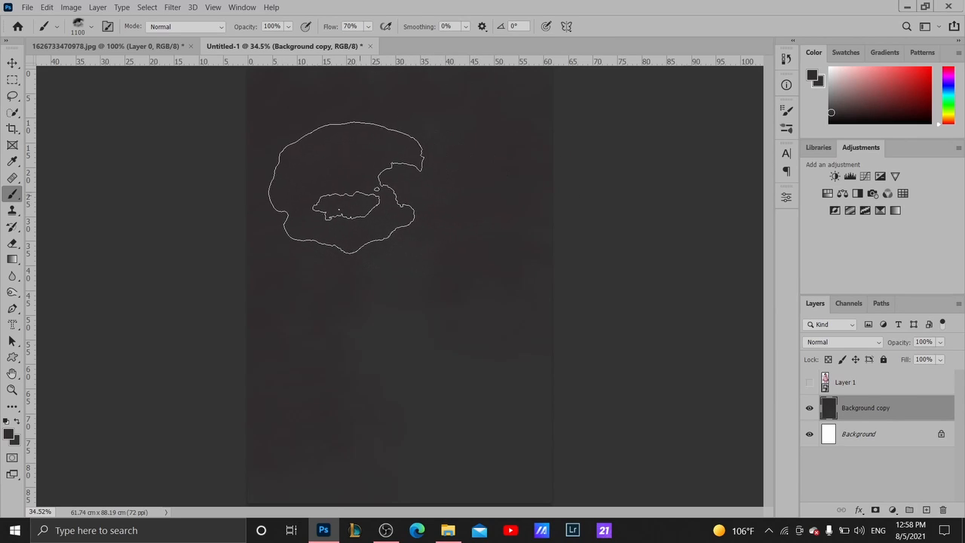
# Set the foreground color to white, try single cloud stamps at the poster's upper right and lower left, and undo both
pyautogui.press('d')
pyautogui.press('x')
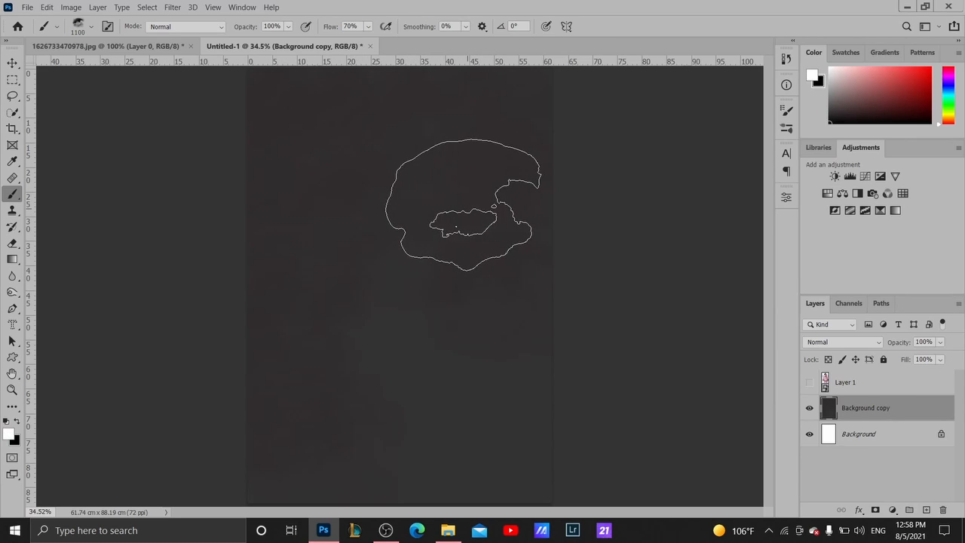
pyautogui.click(459, 232)
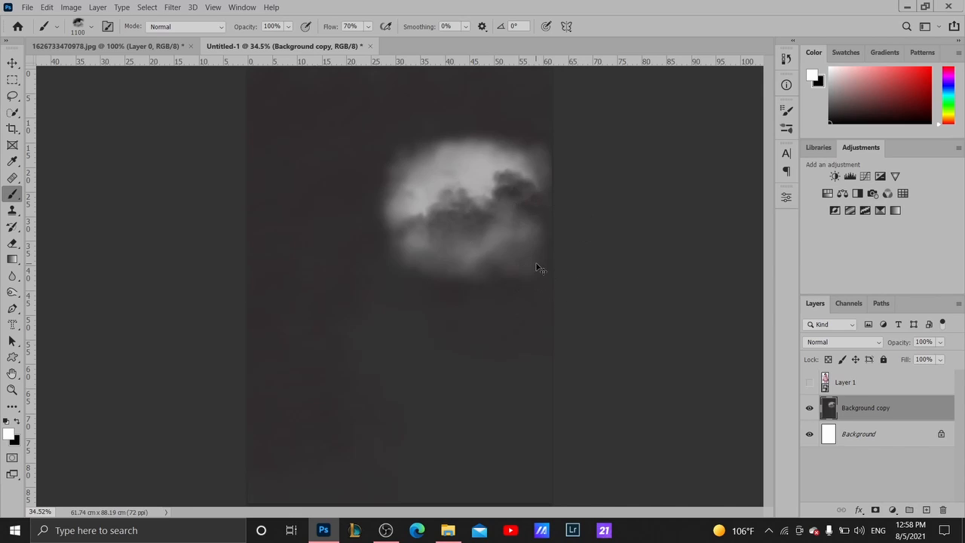
pyautogui.hotkey('ctrl', 'z')
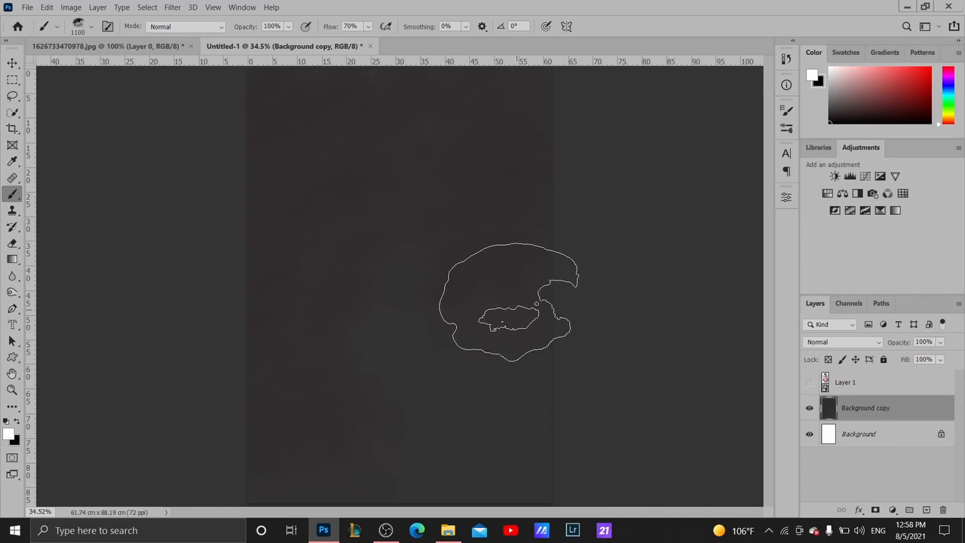
pyautogui.click(320, 451)
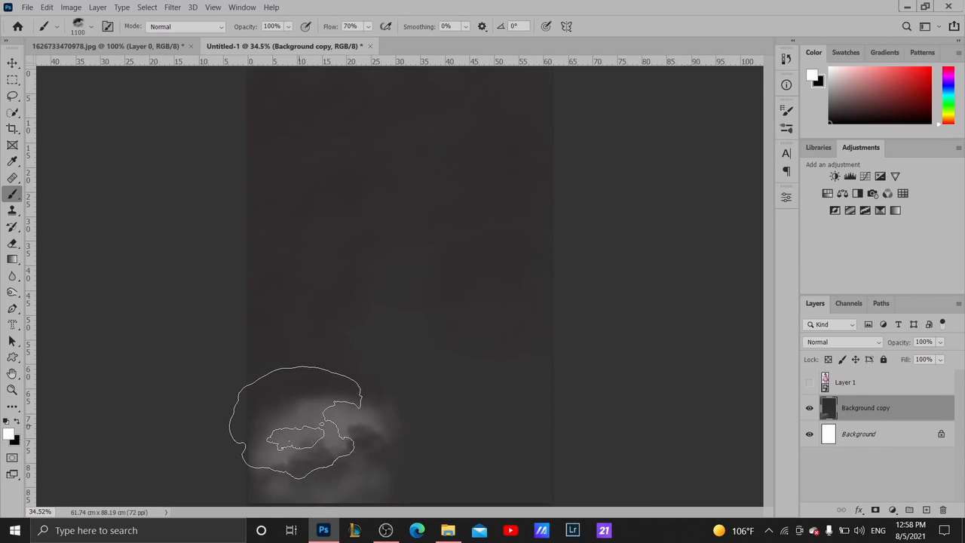
pyautogui.hotkey('ctrl', 'z')
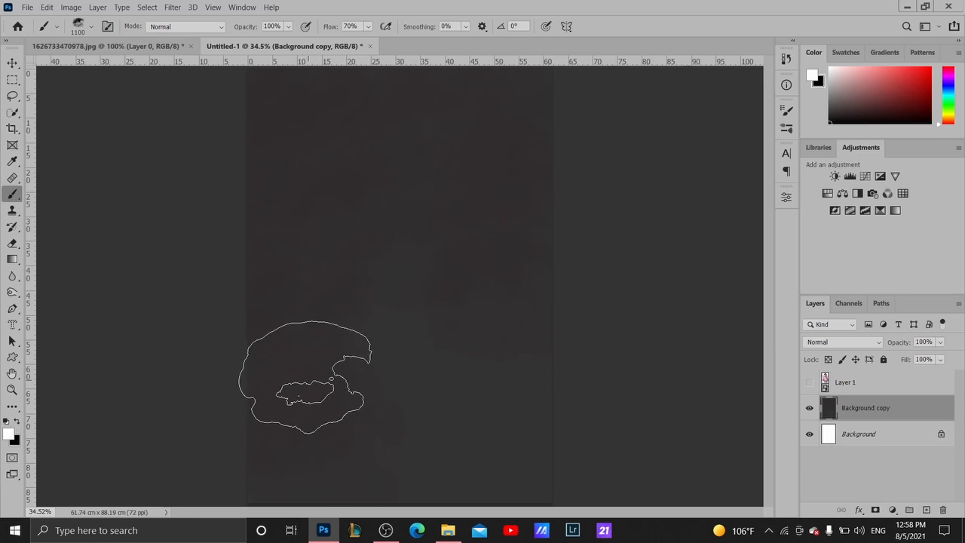
# Switch the foreground color to black, paint clouds up the left side of the background and undo the last strokes
pyautogui.press('x')
pyautogui.moveTo(302, 382)
pyautogui.mouseDown()
pyautogui.moveTo(302, 464)
pyautogui.moveTo(302, 332)
pyautogui.moveTo(317, 236)
pyautogui.moveTo(310, 173)
pyautogui.mouseUp()
pyautogui.hotkey('ctrl', 'z')
pyautogui.hotkey('ctrl', 'z')
pyautogui.hotkey('ctrl', 'z')
pyautogui.hotkey('ctrl', 'z')
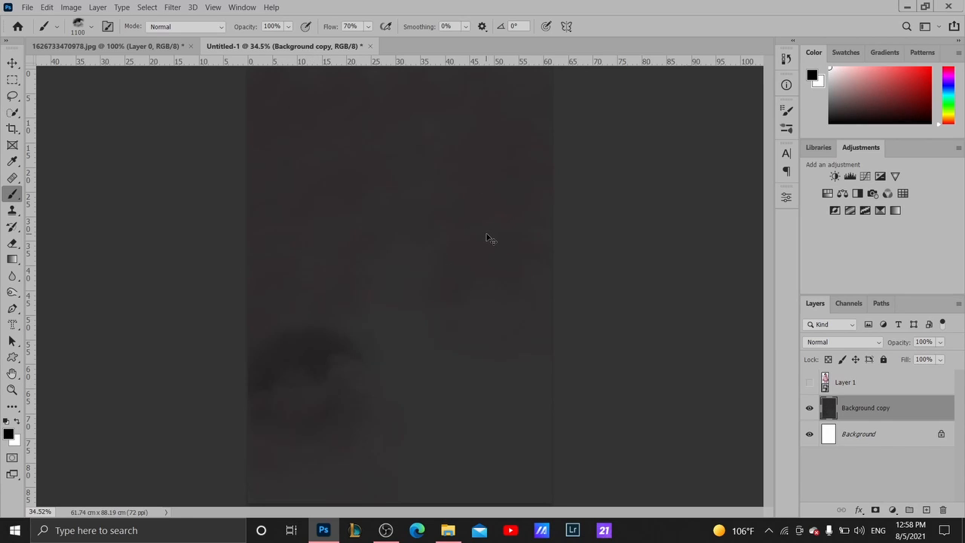
# Lower the brush flow to 39%, try black cloud strokes along the poster's right side and undo them
pyautogui.press('space')
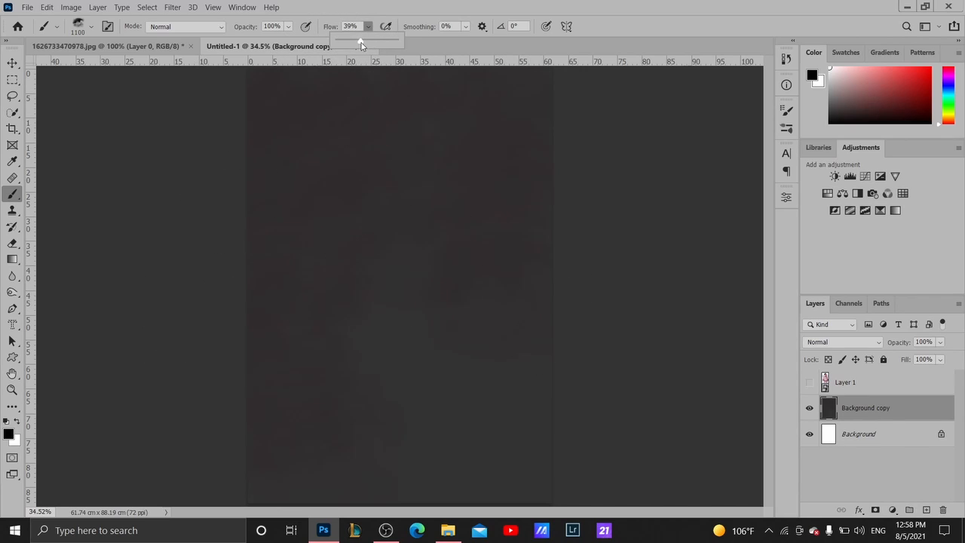
pyautogui.click(488, 303)
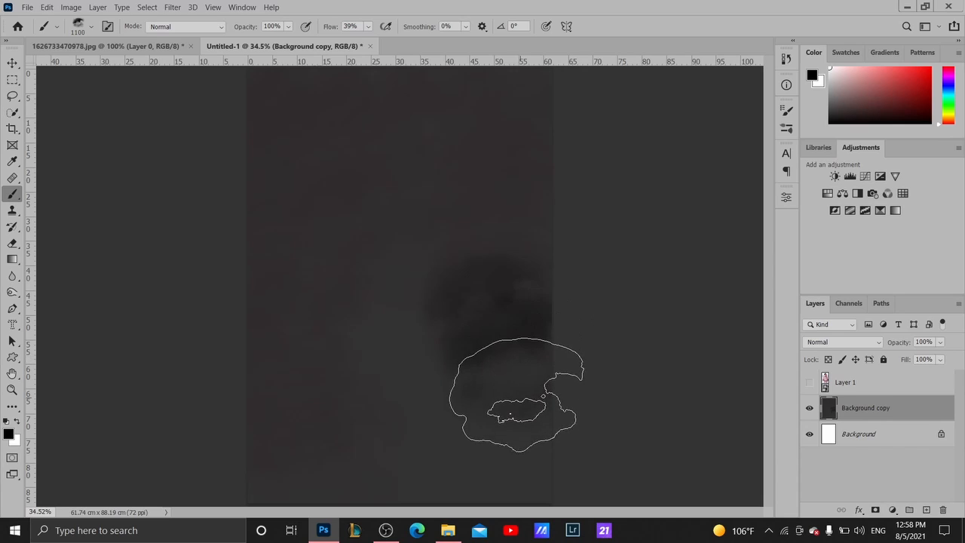
pyautogui.hotkey('ctrl', 'z')
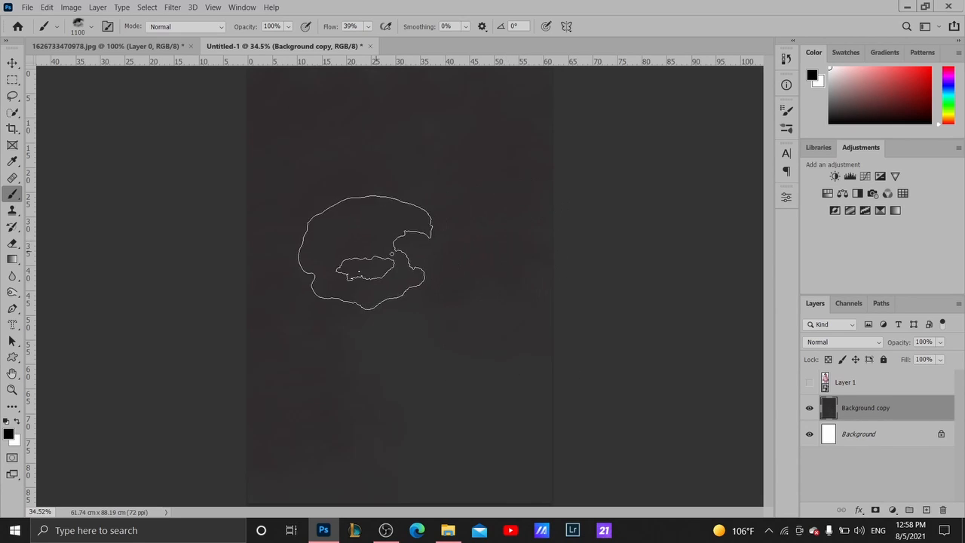
# Choose the cloud - soft top brush, enlarge it to 900 px, try a black stamp at the poster's right side and undo it
pyautogui.click(93, 27)
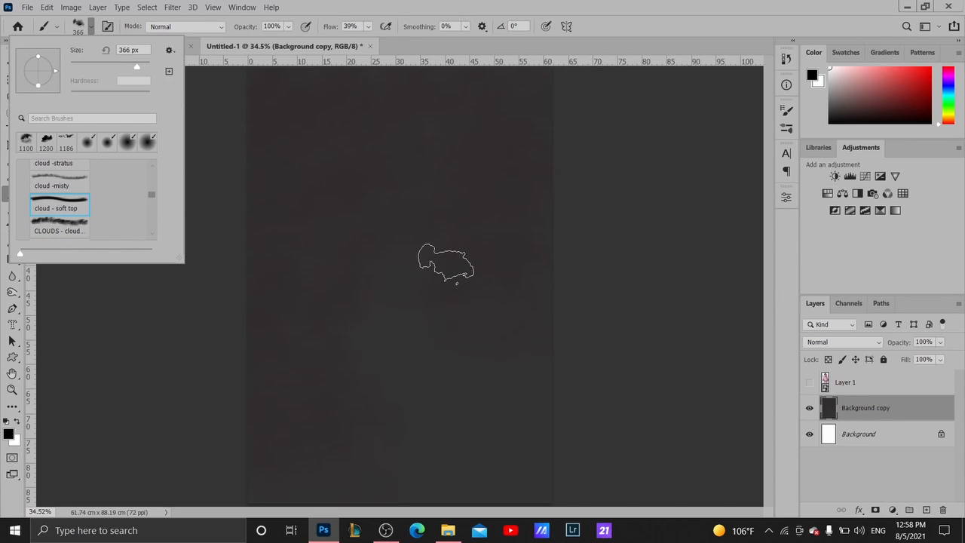
pyautogui.click(329, 229)
pyautogui.press(']')
pyautogui.press(']')
pyautogui.press(']')
pyautogui.press(']')
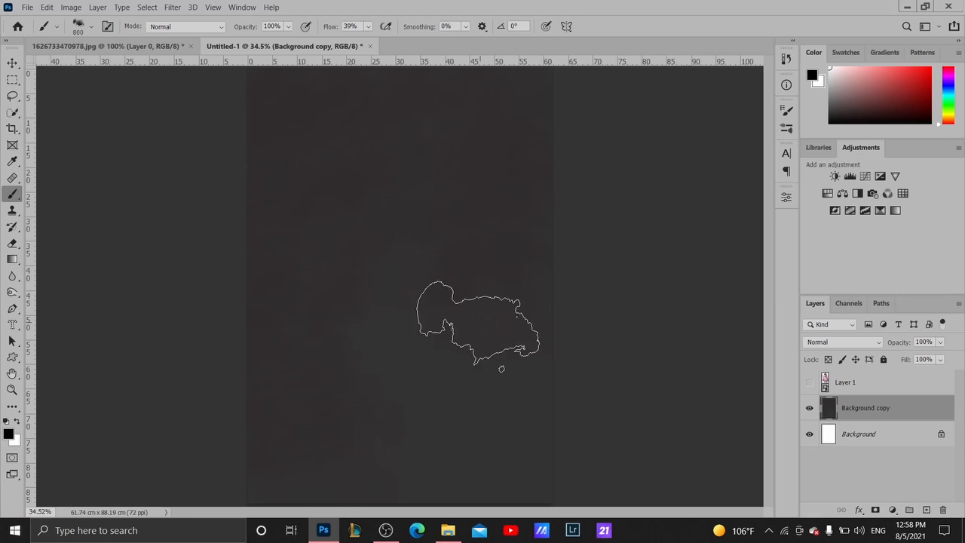
pyautogui.click(489, 324)
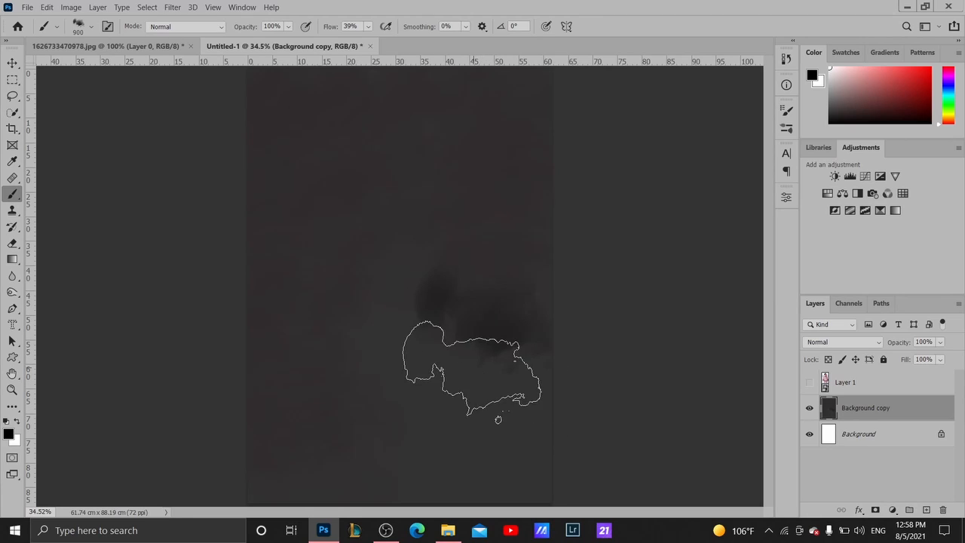
pyautogui.hotkey('ctrl', 'z')
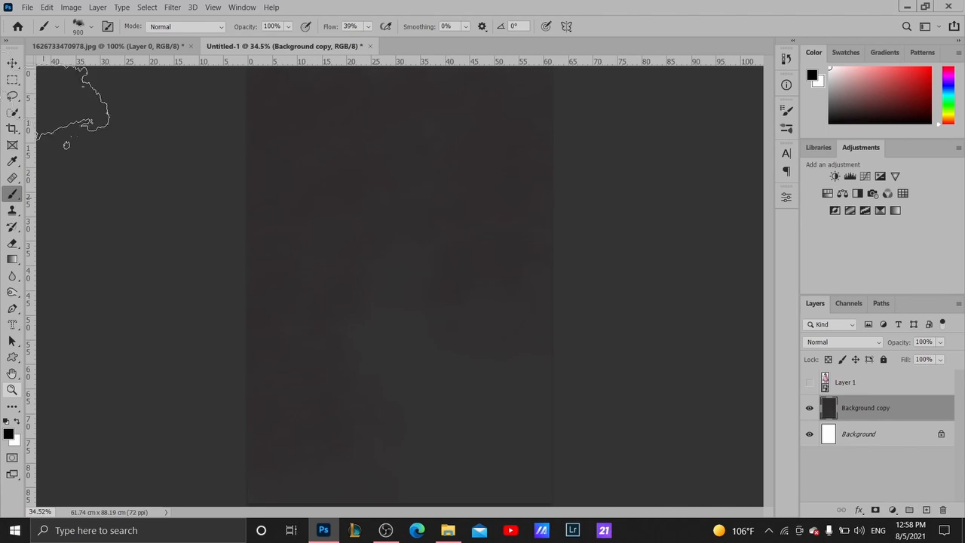
# Switch to the recently used 1200 px cloud brush, try a black stamp at the poster's right side and undo it
pyautogui.click(91, 30)
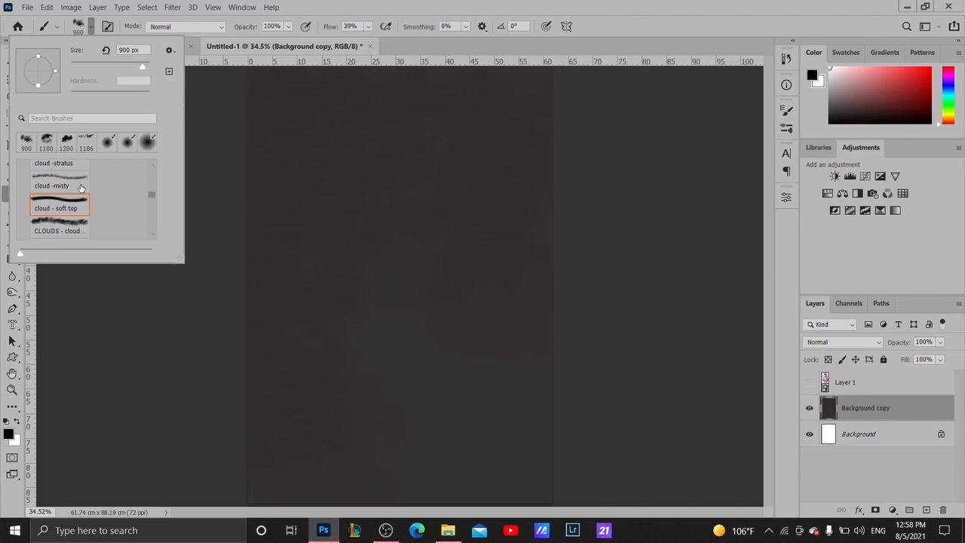
pyautogui.scroll(2, 74, 199)
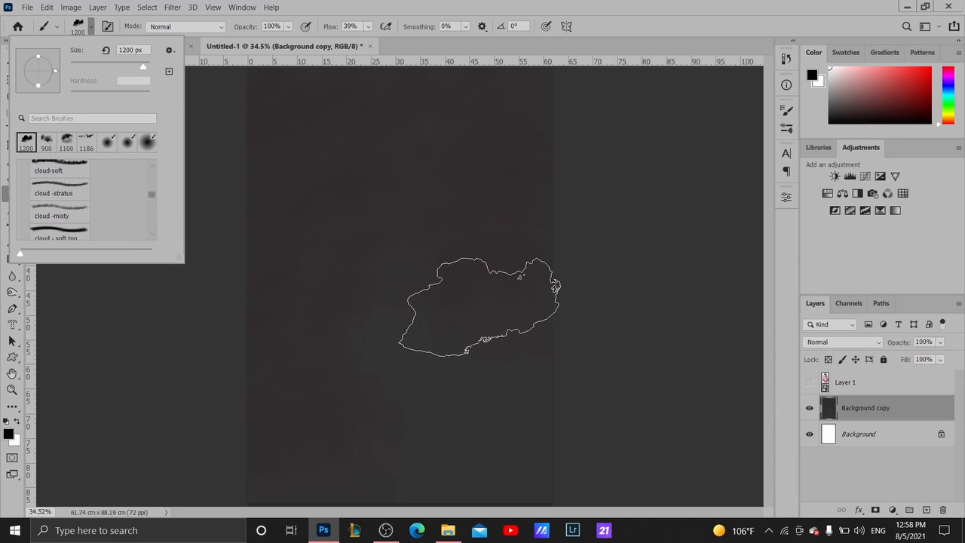
pyautogui.click(481, 311)
pyautogui.hotkey('ctrl', 'z')
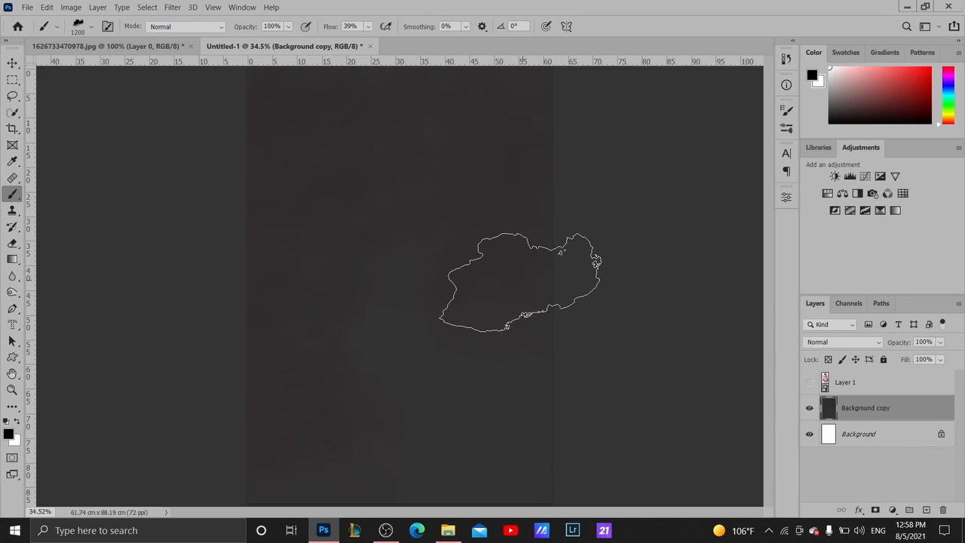
# Reduce the cloud brush to 800 px, try two overlapping black stamps at the poster's right side and undo both
pyautogui.press('[')
pyautogui.press('[')
pyautogui.press('[')
pyautogui.press('[')
pyautogui.click(491, 311)
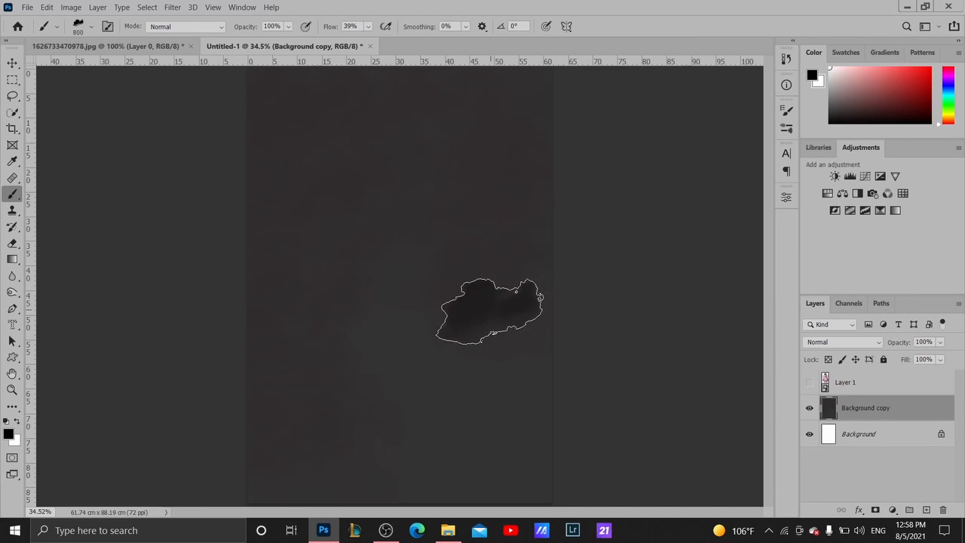
pyautogui.click(495, 344)
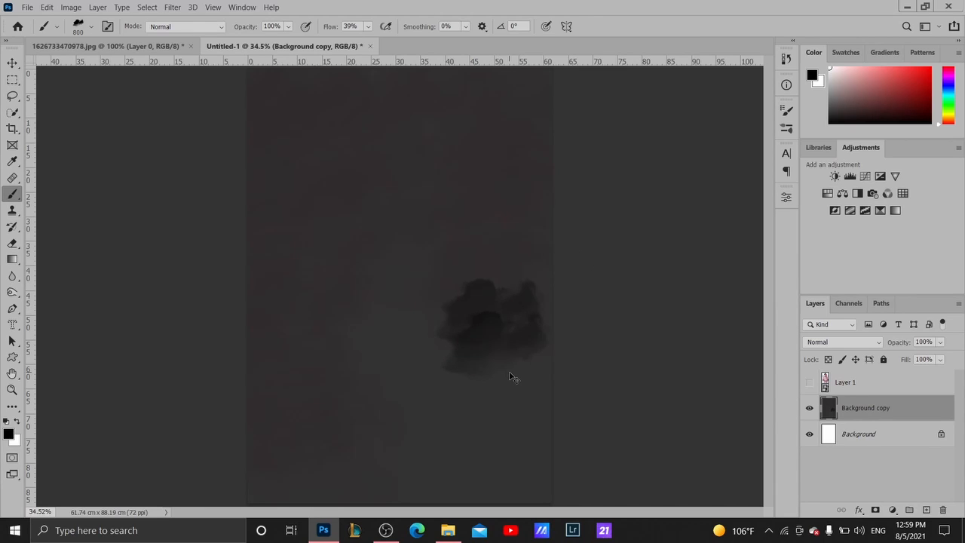
pyautogui.hotkey('ctrl', 'z')
pyautogui.hotkey('ctrl', 'z')
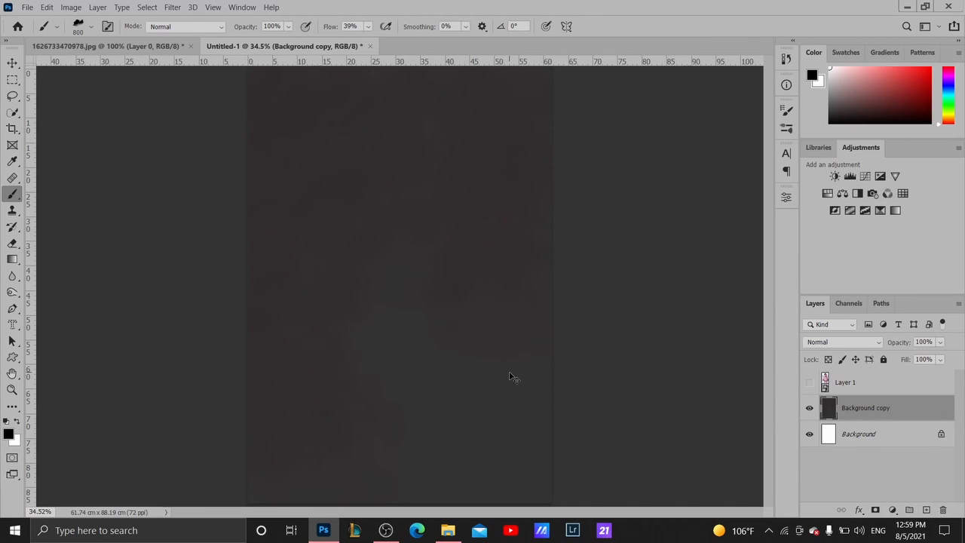
# Pick the dark gray #342f2f and paint clouds over the poster's lower right and center with the flow at 62%
pyautogui.click(16, 442)
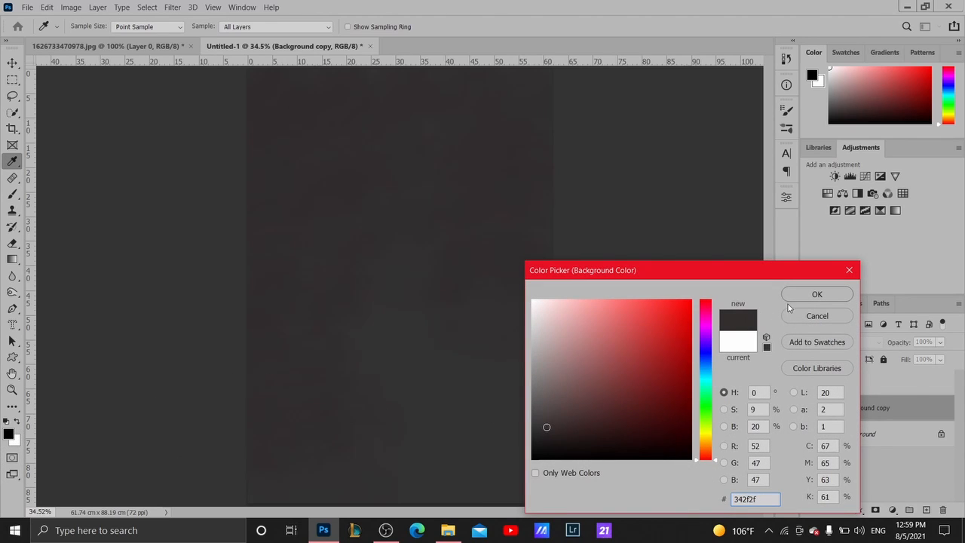
pyautogui.click(817, 294)
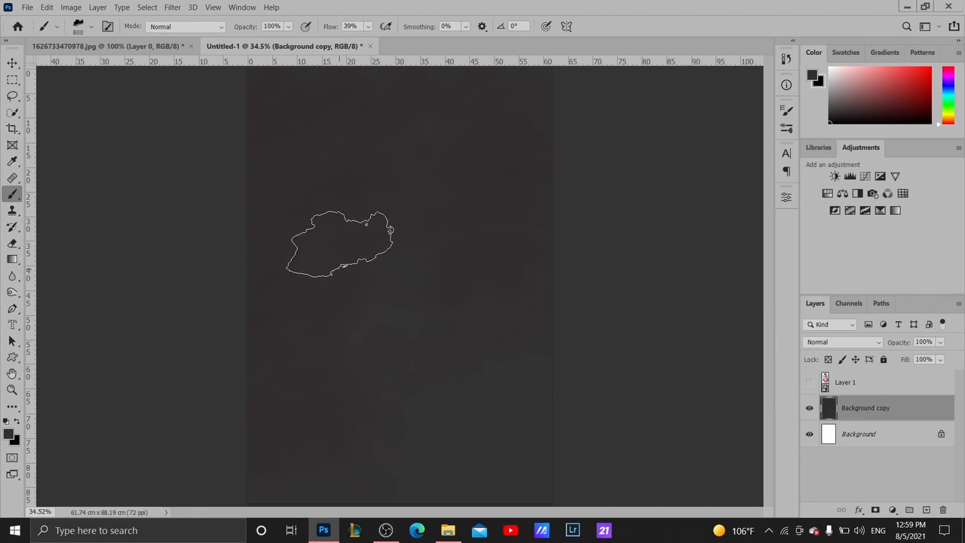
pyautogui.click(368, 26)
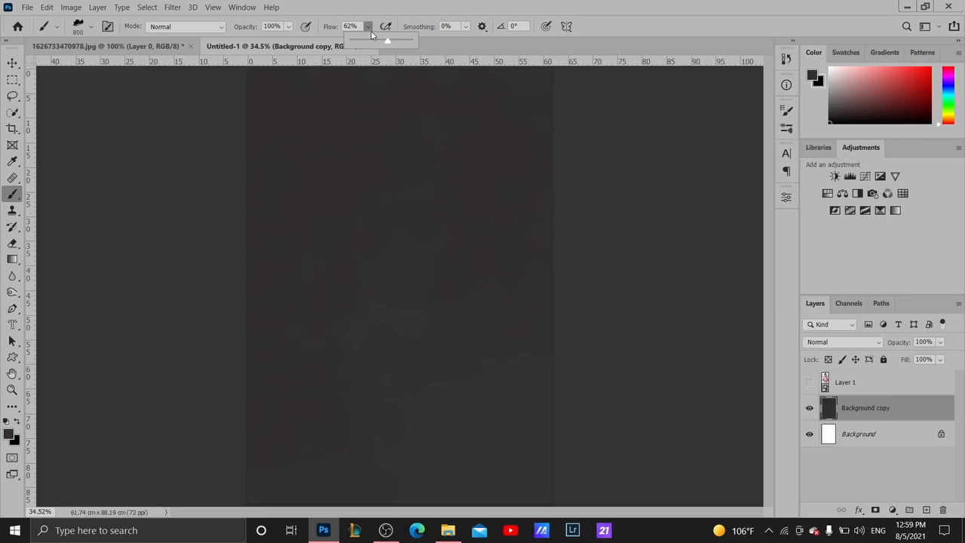
pyautogui.click(369, 29)
pyautogui.moveTo(483, 331)
pyautogui.mouseDown()
pyautogui.moveTo(525, 319)
pyautogui.moveTo(427, 311)
pyautogui.moveTo(412, 272)
pyautogui.moveTo(442, 363)
pyautogui.moveTo(515, 360)
pyautogui.moveTo(511, 422)
pyautogui.moveTo(468, 394)
pyautogui.moveTo(481, 440)
pyautogui.moveTo(520, 472)
pyautogui.moveTo(520, 484)
pyautogui.moveTo(465, 483)
pyautogui.moveTo(398, 460)
pyautogui.moveTo(277, 483)
pyautogui.moveTo(351, 495)
pyautogui.moveTo(505, 491)
pyautogui.moveTo(522, 446)
pyautogui.moveTo(425, 355)
pyautogui.moveTo(491, 247)
pyautogui.moveTo(460, 185)
pyautogui.moveTo(349, 256)
pyautogui.moveTo(440, 270)
pyautogui.moveTo(428, 265)
pyautogui.mouseUp()
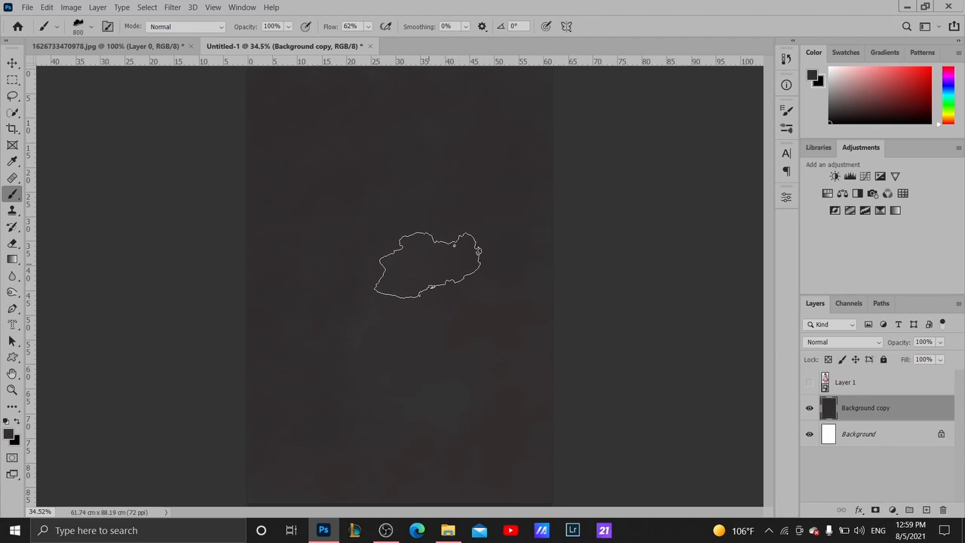
# Raise the flow to 83%, enlarge the cloud brush to 1500 px and paint dark gray clouds over the poster's upper part
pyautogui.click(369, 28)
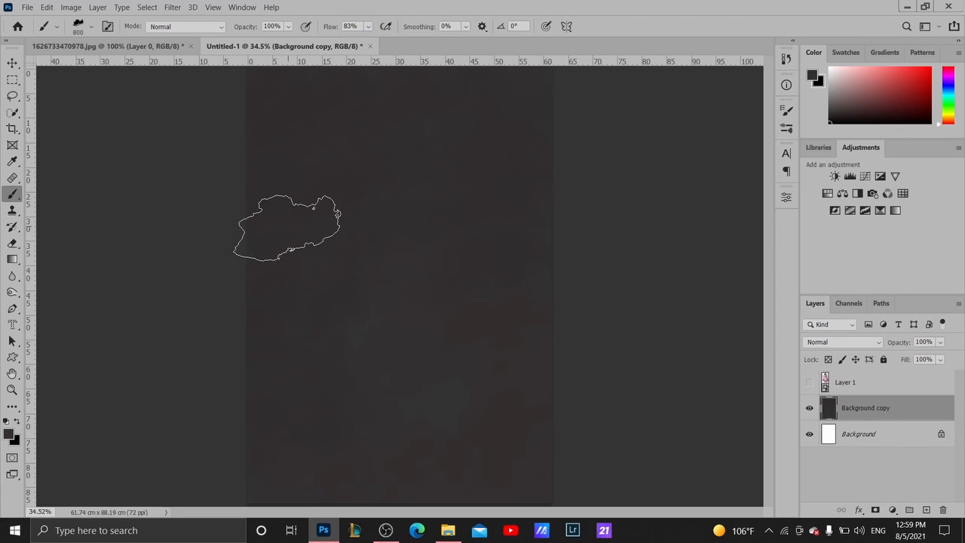
pyautogui.press(']')
pyautogui.press(']')
pyautogui.press(']')
pyautogui.press(']')
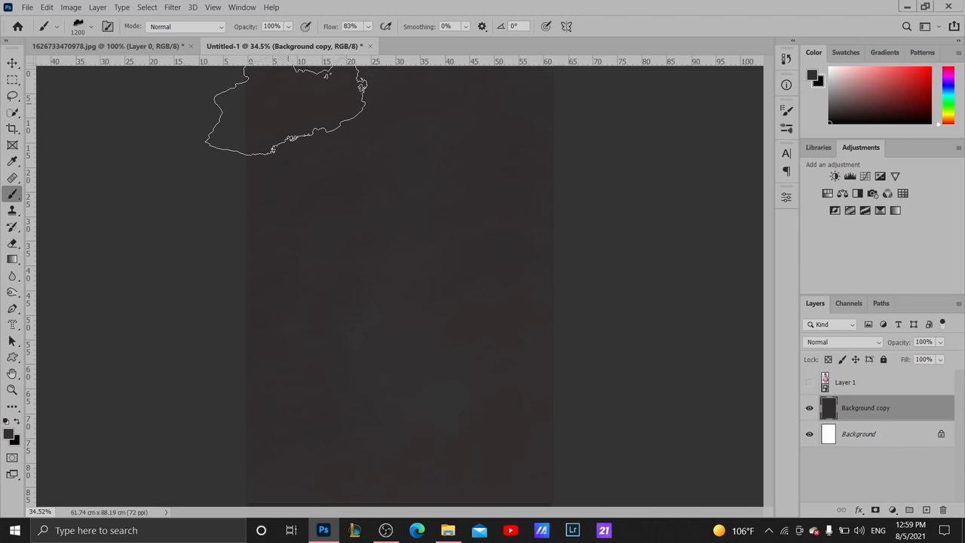
pyautogui.press(']')
pyautogui.press(']')
pyautogui.press(']')
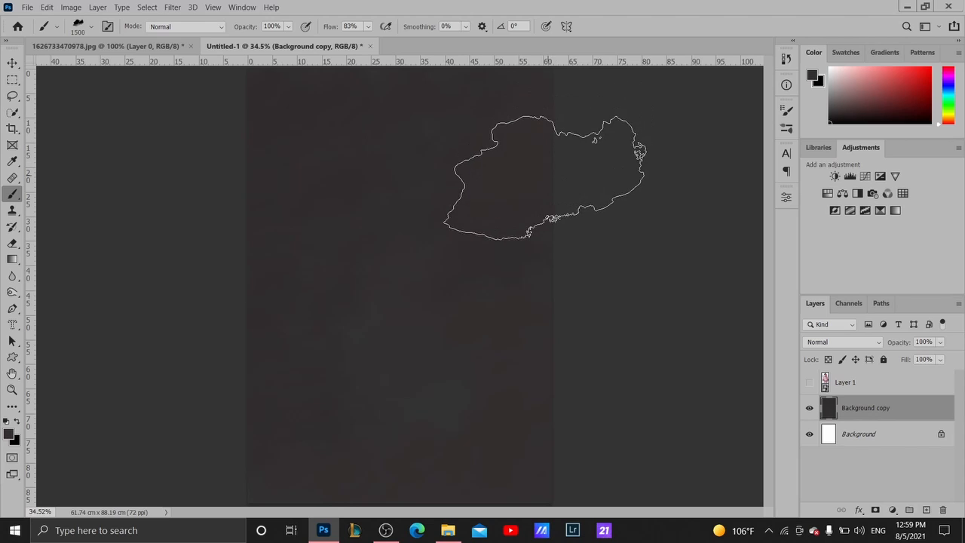
# Swap the foreground color to black, try a cloud stamp in the poster's upper left corner and undo it
pyautogui.press('x')
pyautogui.press('x')
pyautogui.press('x')
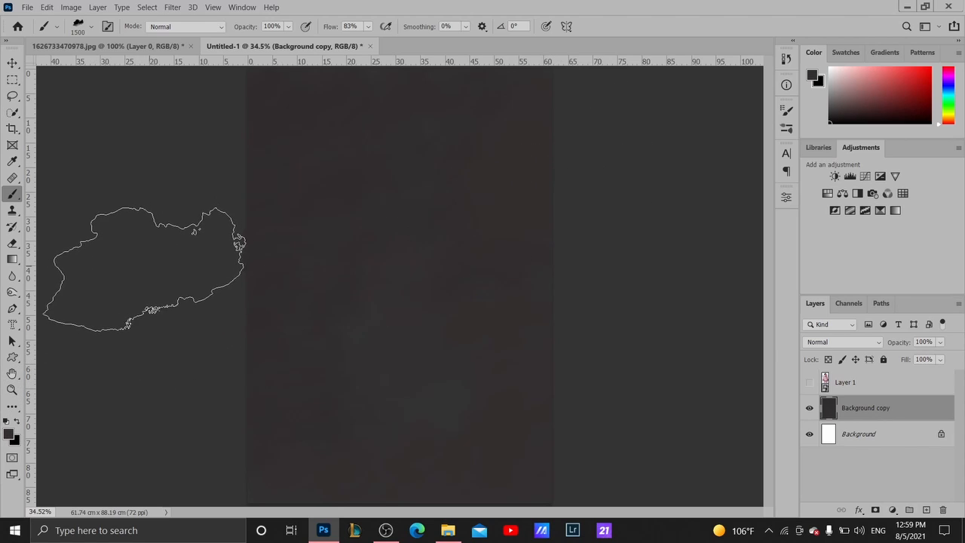
pyautogui.click(336, 92)
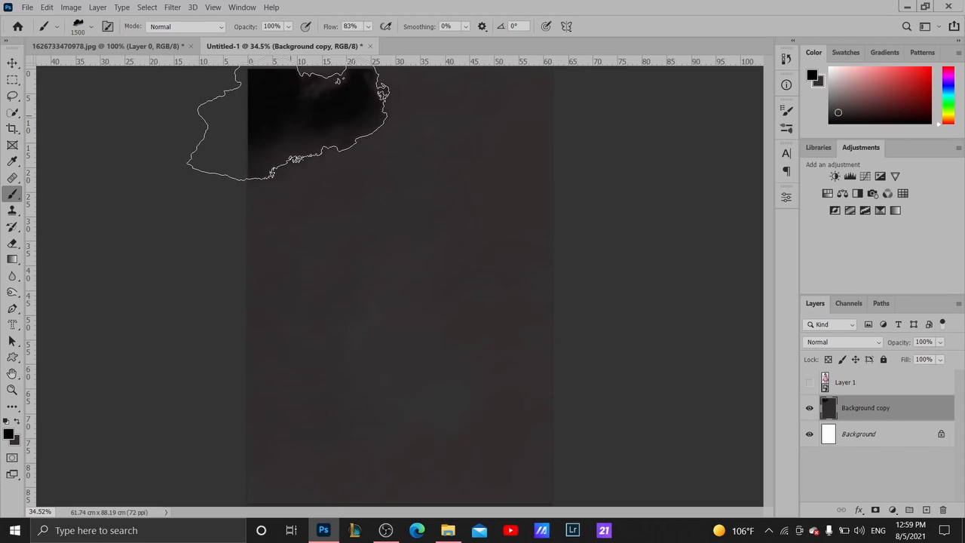
pyautogui.hotkey('ctrl', 'z')
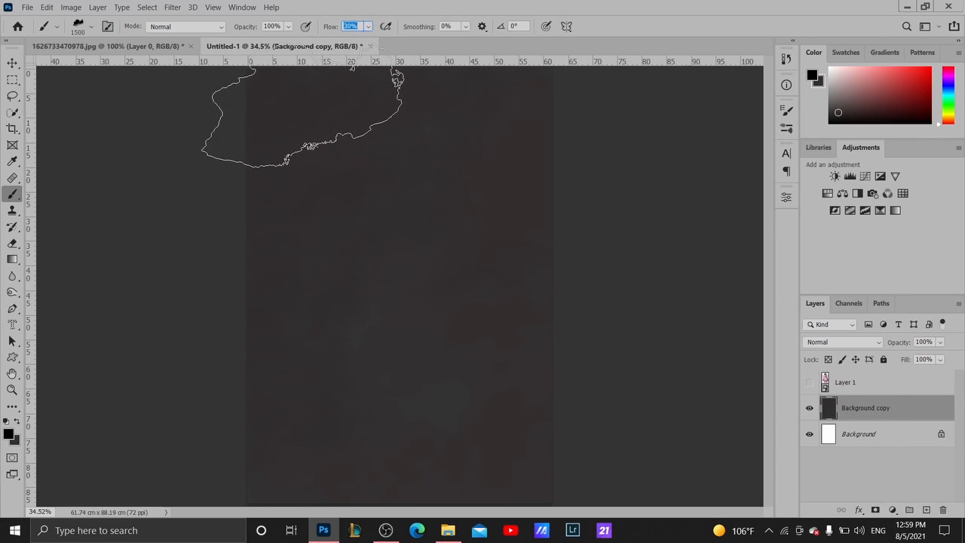
# Lower the flow to 30%, paint black clouds down from the poster's upper left corner and undo the strokes
pyautogui.click(290, 118)
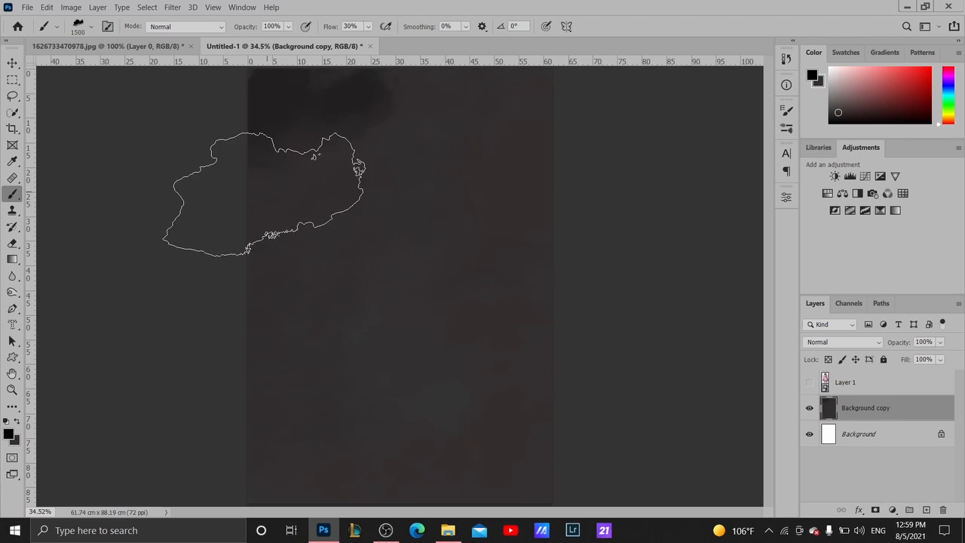
pyautogui.moveTo(284, 161); pyautogui.dragTo(278, 217)
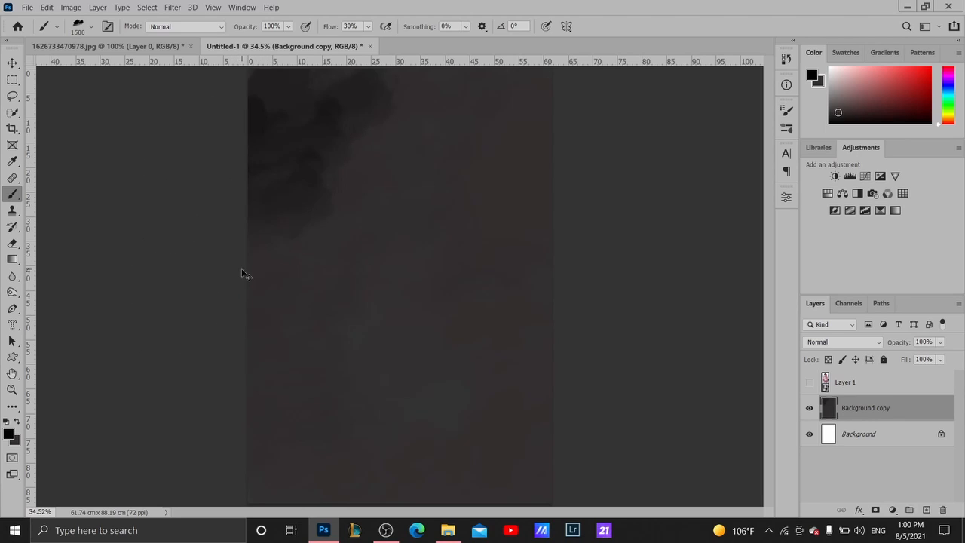
pyautogui.hotkey('ctrl', 'z')
pyautogui.hotkey('ctrl', 'z')
pyautogui.hotkey('ctrl', 'z')
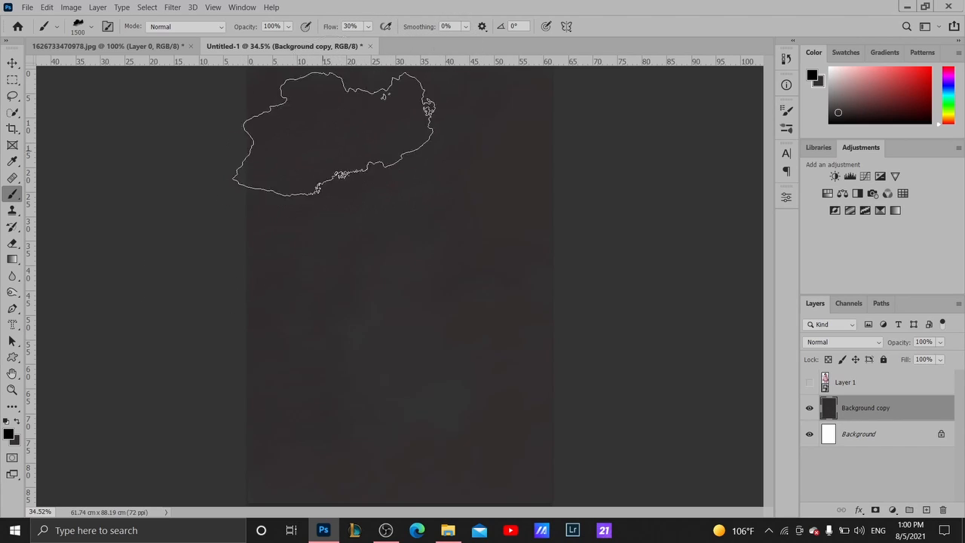
# Select and show Layer 1 with the man's cutout, and inspect the cutout edge around the sleeve and upper arm
pyautogui.click(867, 386)
pyautogui.click(810, 383)
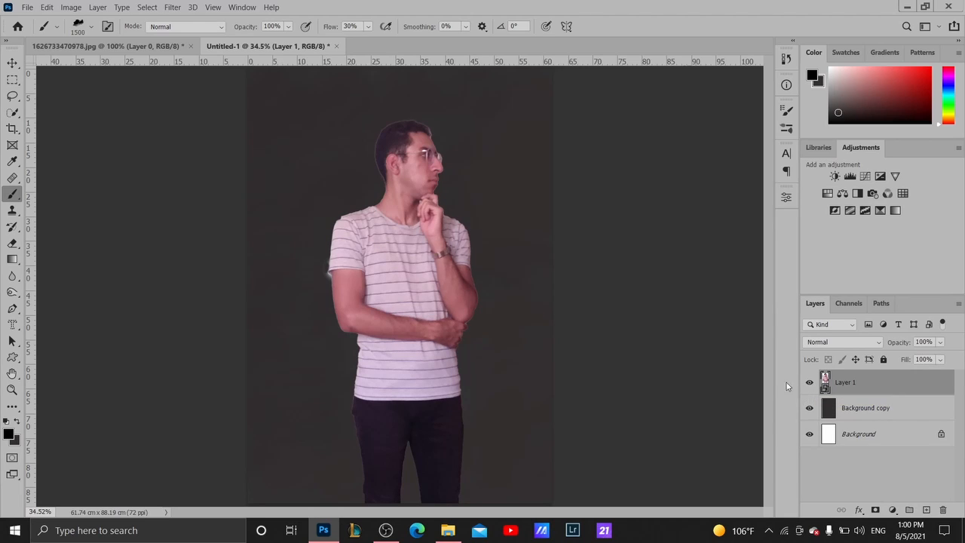
pyautogui.click(331, 292)
pyautogui.click(331, 293)
pyautogui.click(331, 293)
pyautogui.click(330, 293)
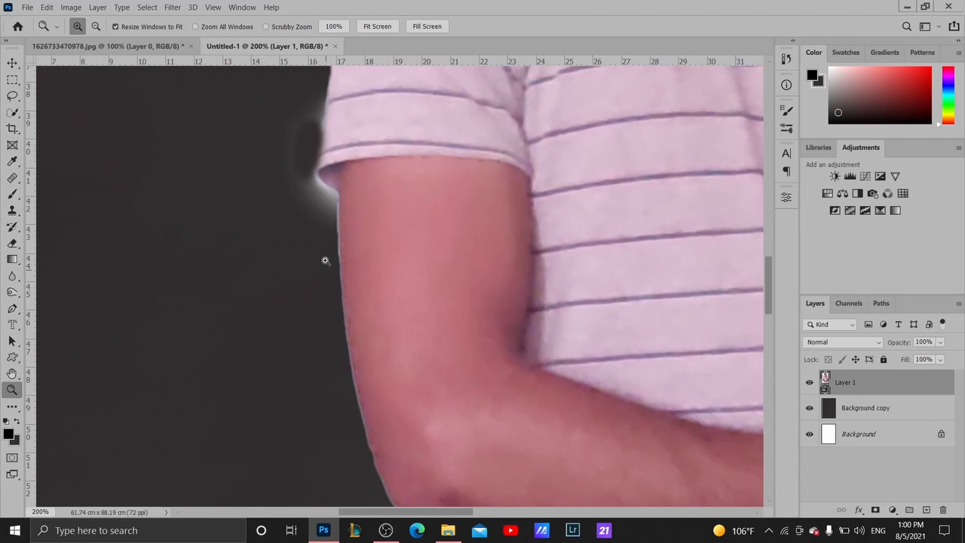
pyautogui.moveTo(323, 261); pyautogui.dragTo(324, 297)
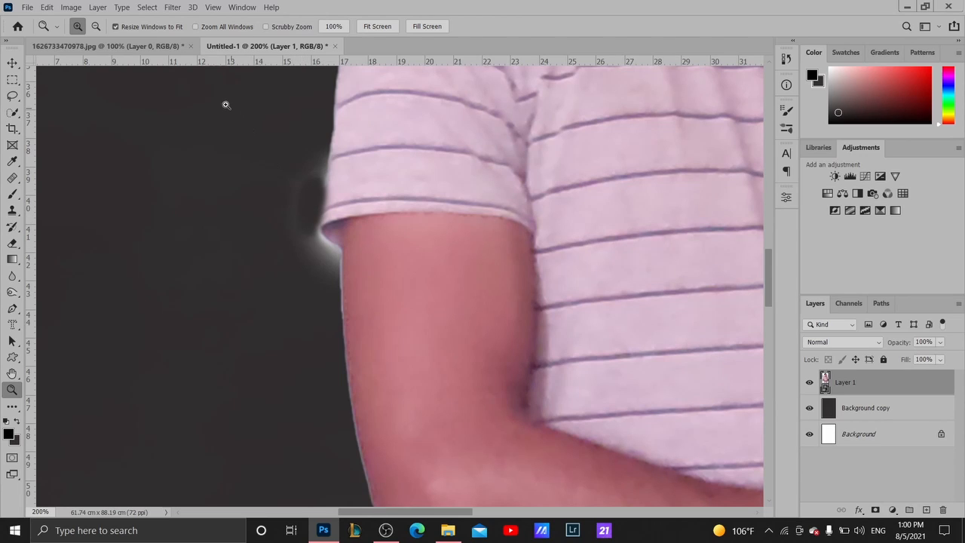
# Switch to the 1626733470978.jpg document and examine the same sleeve edge of the masked cutout closely
pyautogui.click(160, 46)
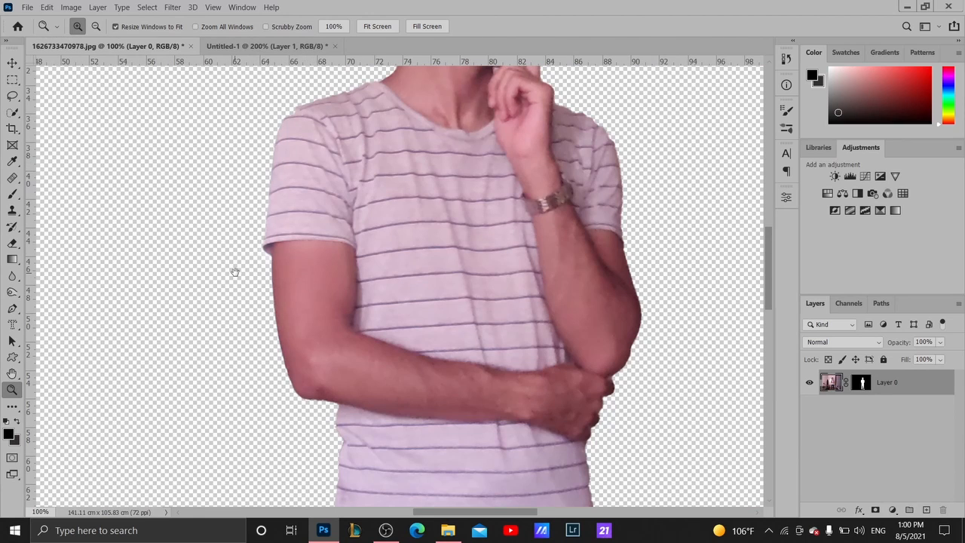
pyautogui.moveTo(237, 271); pyautogui.dragTo(270, 306)
pyautogui.click(272, 300)
pyautogui.click(272, 299)
pyautogui.click(272, 300)
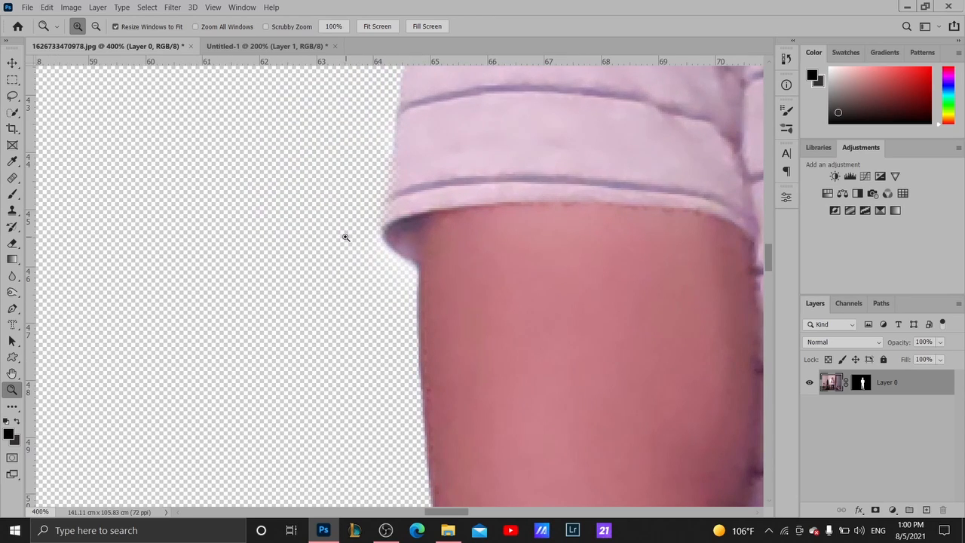
# Target Layer 0's mask and choose the Soft Round brush from General Brushes for painting on it
pyautogui.press('b')
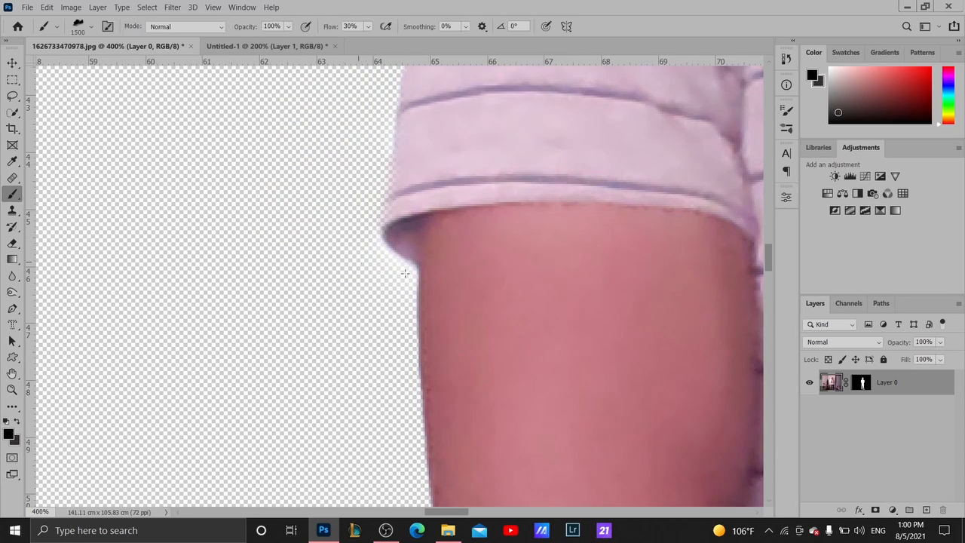
pyautogui.click(862, 384)
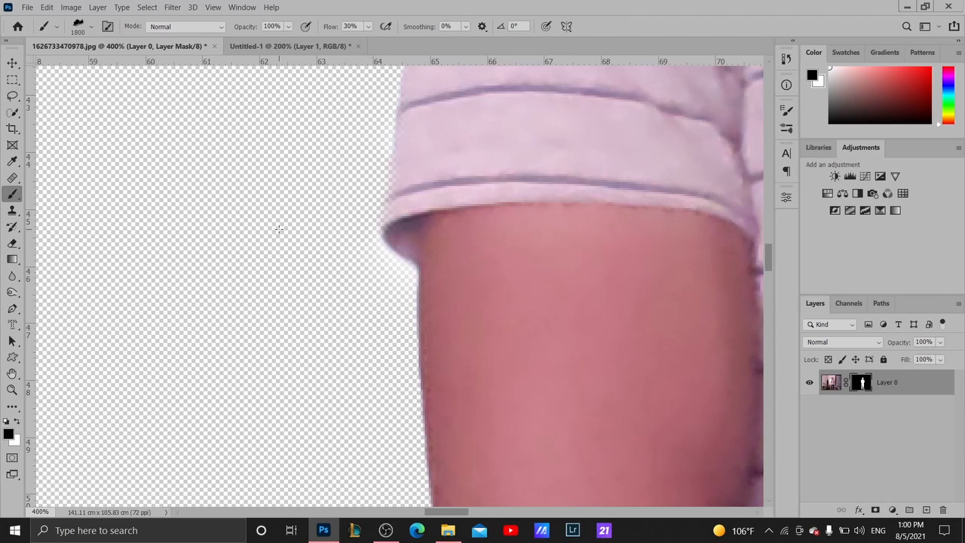
pyautogui.click(91, 26)
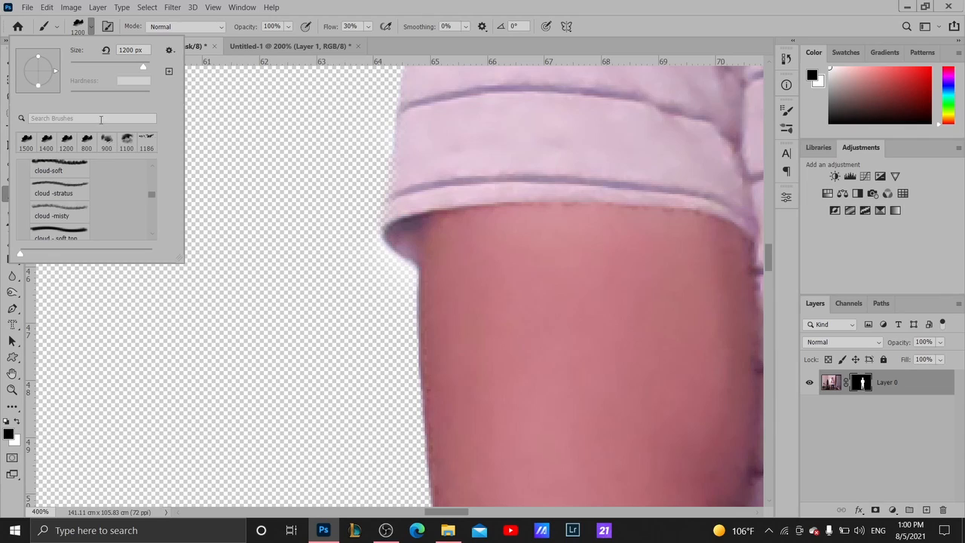
pyautogui.scroll(-2, 150, 188)
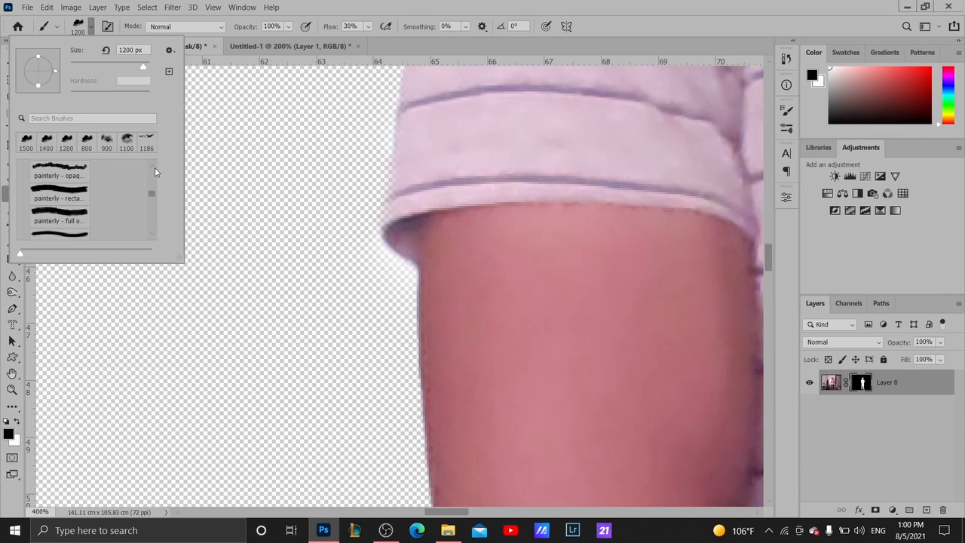
pyautogui.scroll(-2, 151, 177)
pyautogui.moveTo(150, 193); pyautogui.dragTo(149, 165)
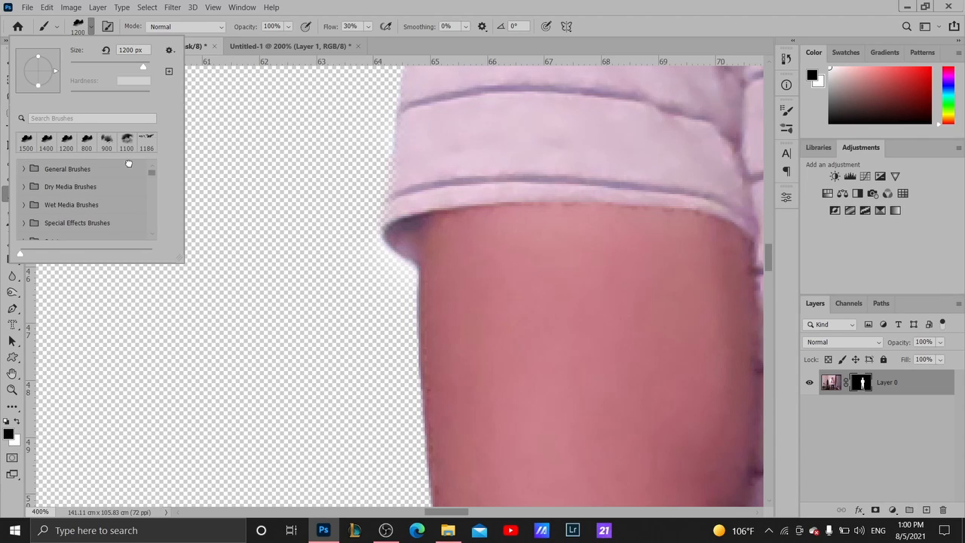
pyautogui.click(26, 169)
pyautogui.click(37, 190)
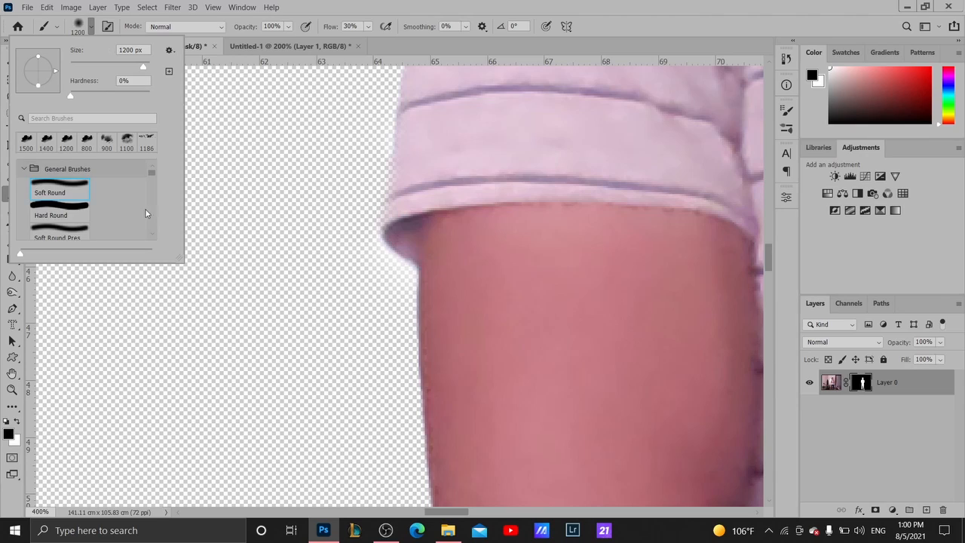
# Try a black 1200 px soft brush stroke on the mask beside the sleeve and undo it
pyautogui.moveTo(282, 235); pyautogui.dragTo(257, 211)
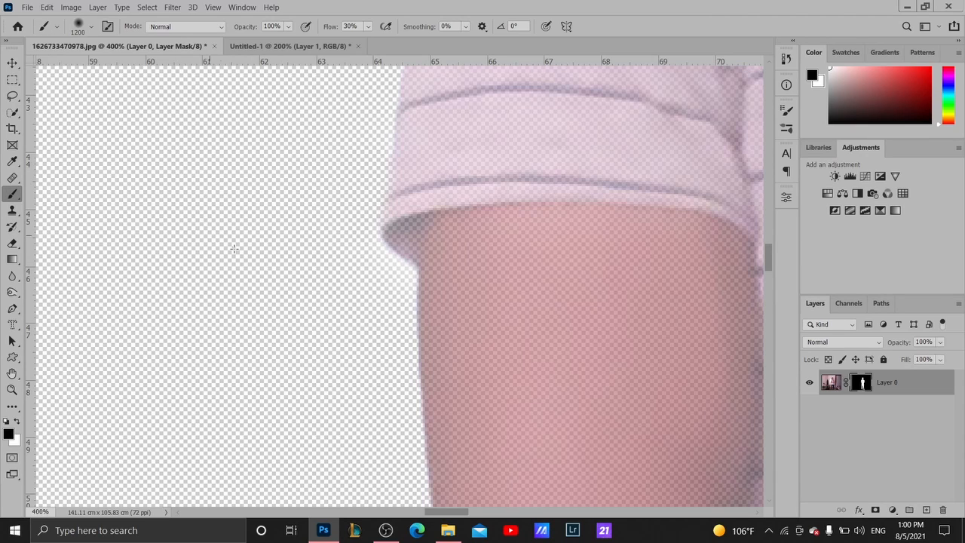
pyautogui.hotkey('ctrl', 'z')
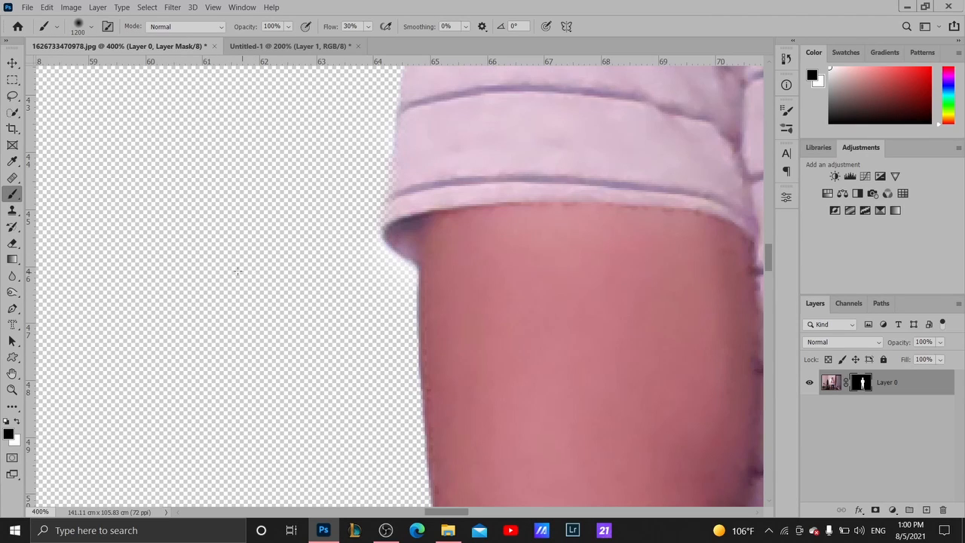
pyautogui.press('p')
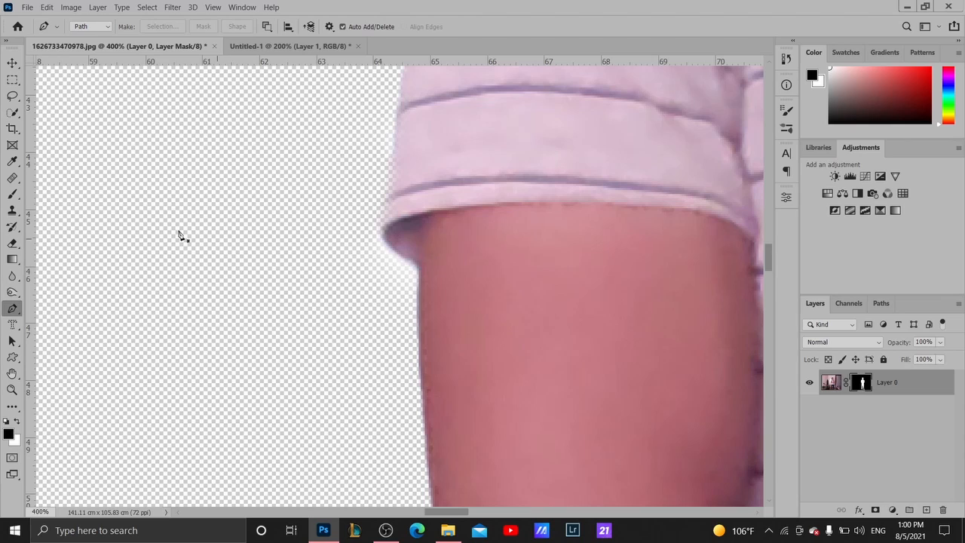
pyautogui.press('b')
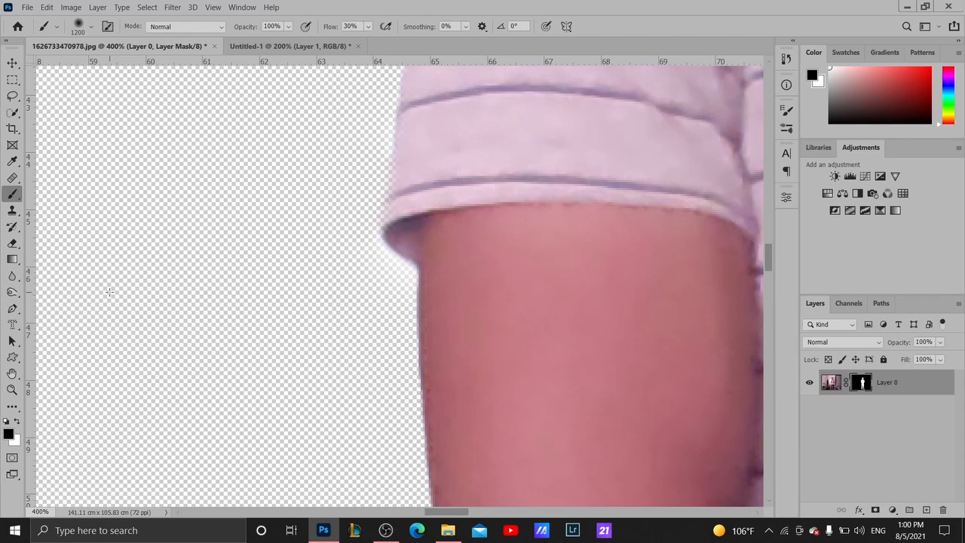
# Reduce the soft brush size to 30 px for fine work along the sleeve edge
pyautogui.press('[')
pyautogui.press('[')
pyautogui.press('[')
pyautogui.press('[')
pyautogui.press('[')
pyautogui.press('[')
pyautogui.press('[')
pyautogui.press('[')
pyautogui.press('[')
pyautogui.press('[')
pyautogui.press('[')
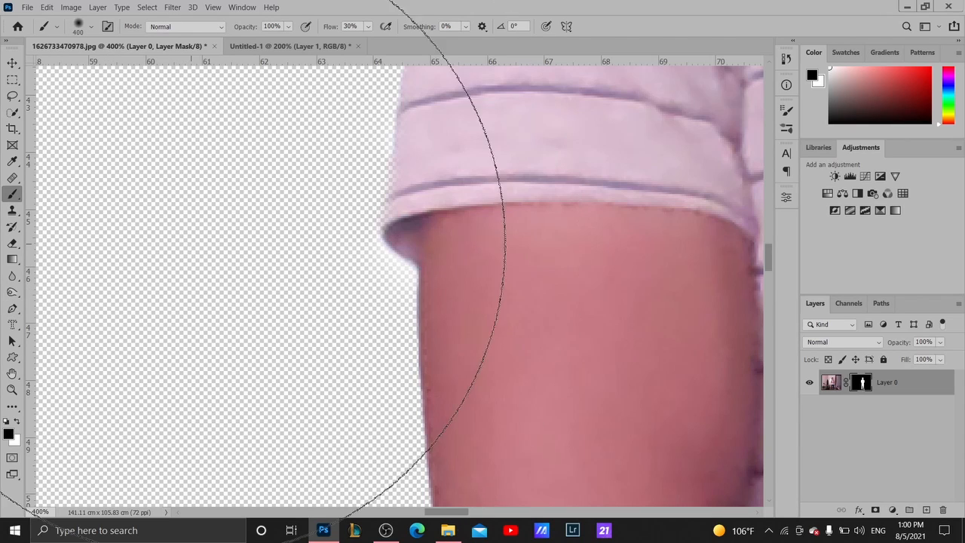
pyautogui.press('[')
pyautogui.press('[')
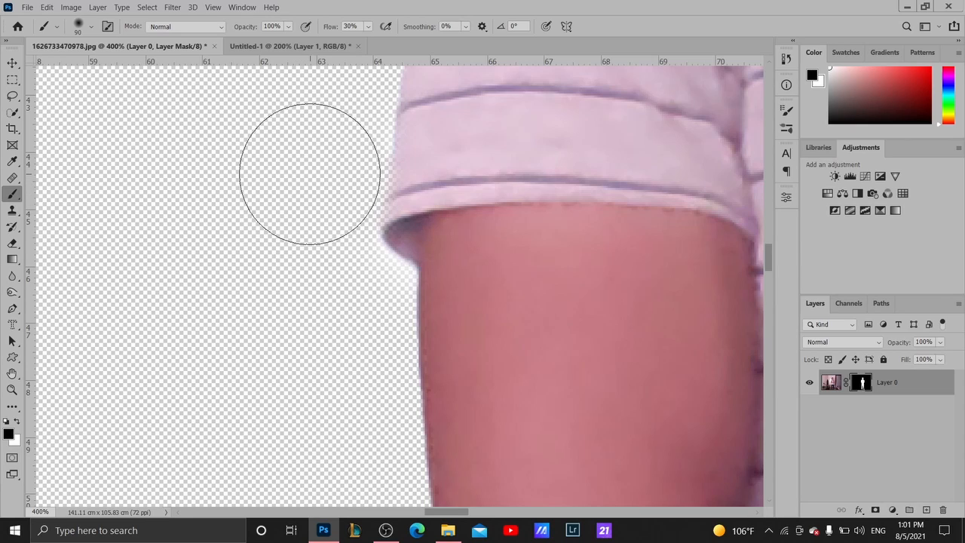
pyautogui.press('[')
pyautogui.press('[')
pyautogui.press('[')
pyautogui.press('[')
pyautogui.press('[')
pyautogui.press('[')
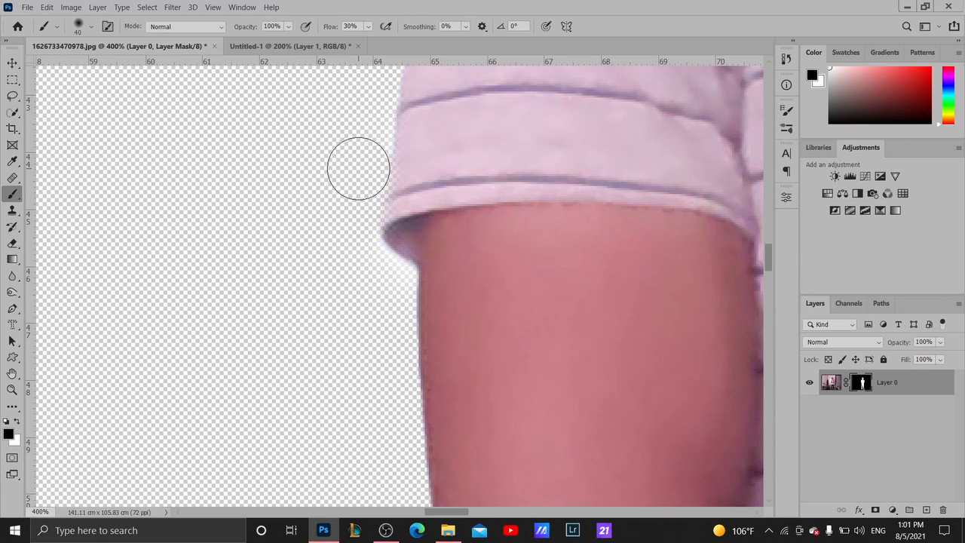
pyautogui.press('[')
# Switch to the Untitled-1 document and open the contents of the Layer 1 smart object for editing
pyautogui.click(290, 46)
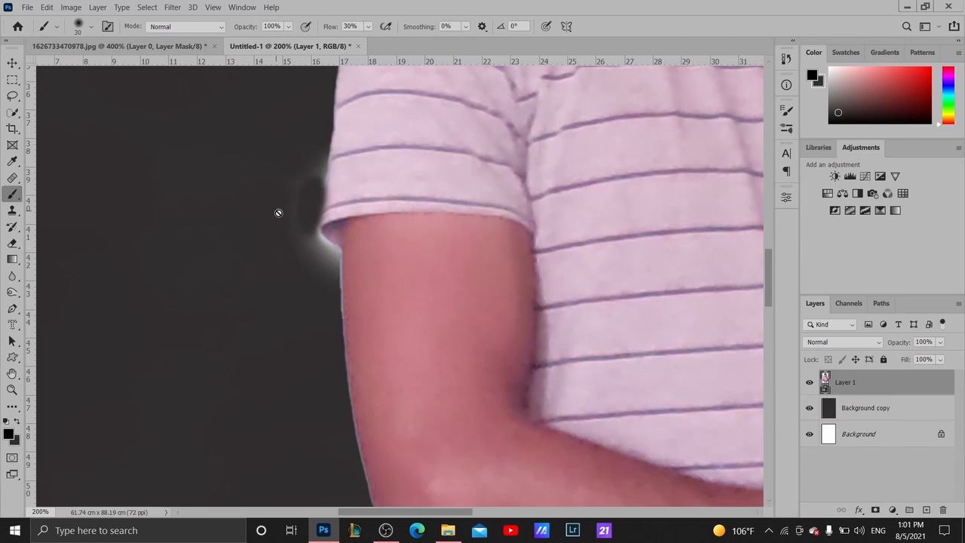
pyautogui.doubleClick(867, 386)
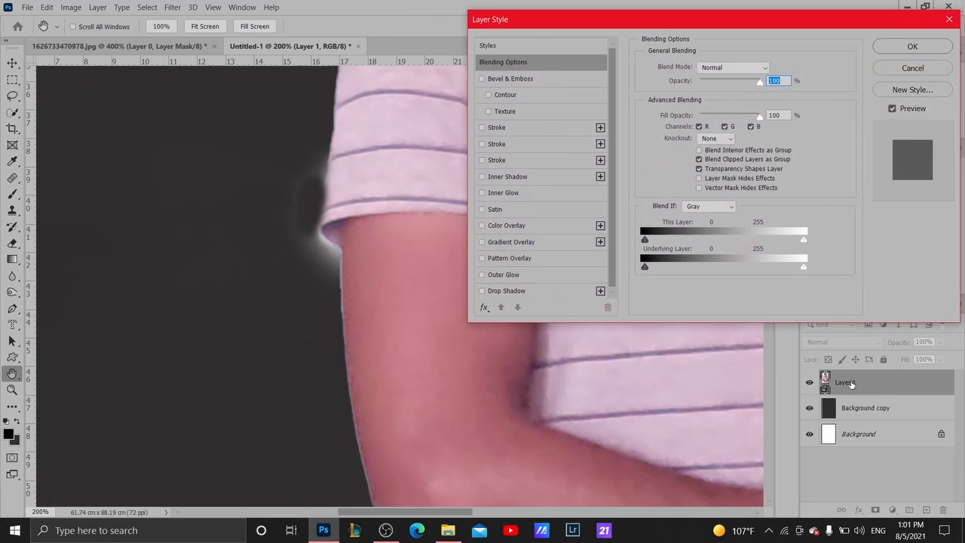
pyautogui.click(950, 22)
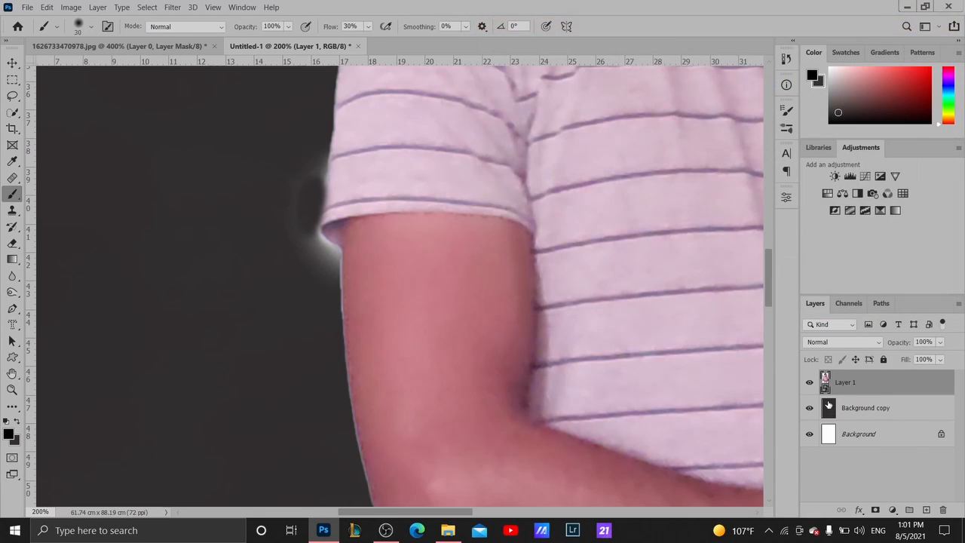
pyautogui.doubleClick(826, 383)
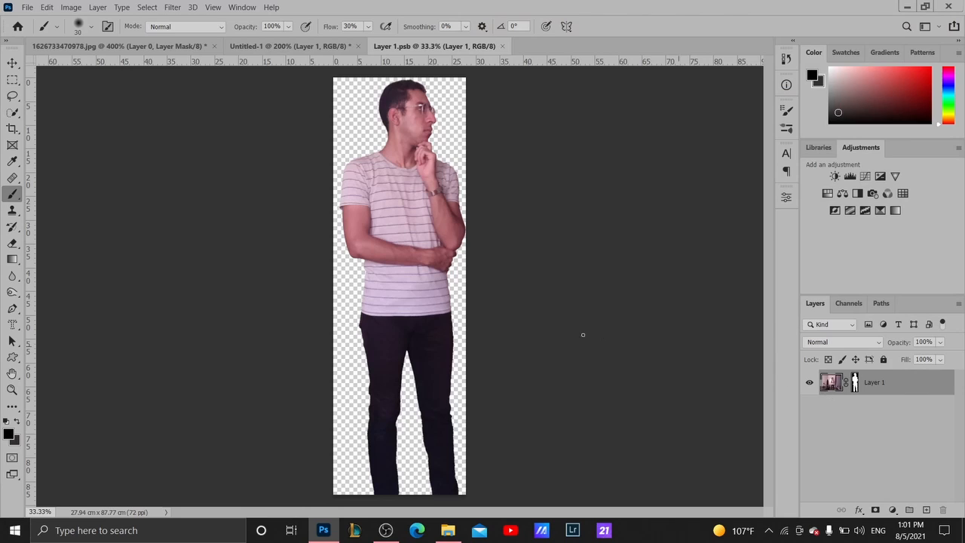
# Target the layer mask in Layer 1.psb for brushing at the man's sleeve edge, with white as the foreground color
pyautogui.press('z')
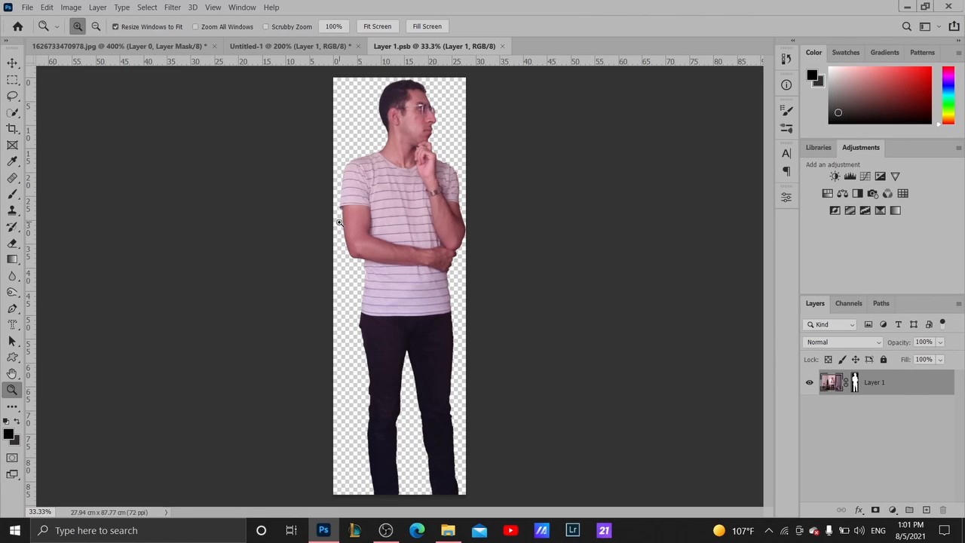
pyautogui.click(340, 225)
pyautogui.click(340, 224)
pyautogui.click(339, 224)
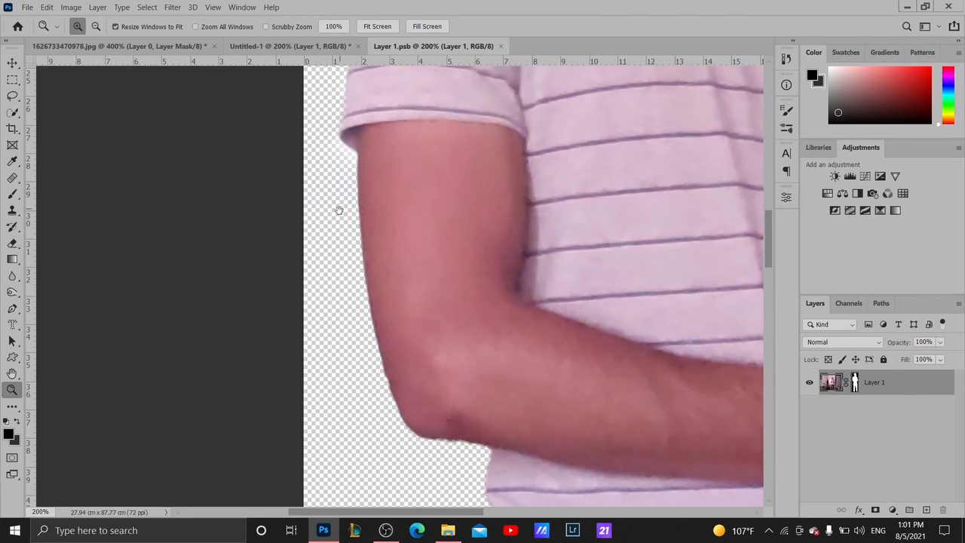
pyautogui.click(347, 249)
pyautogui.click(349, 254)
pyautogui.moveTo(347, 243); pyautogui.dragTo(360, 306)
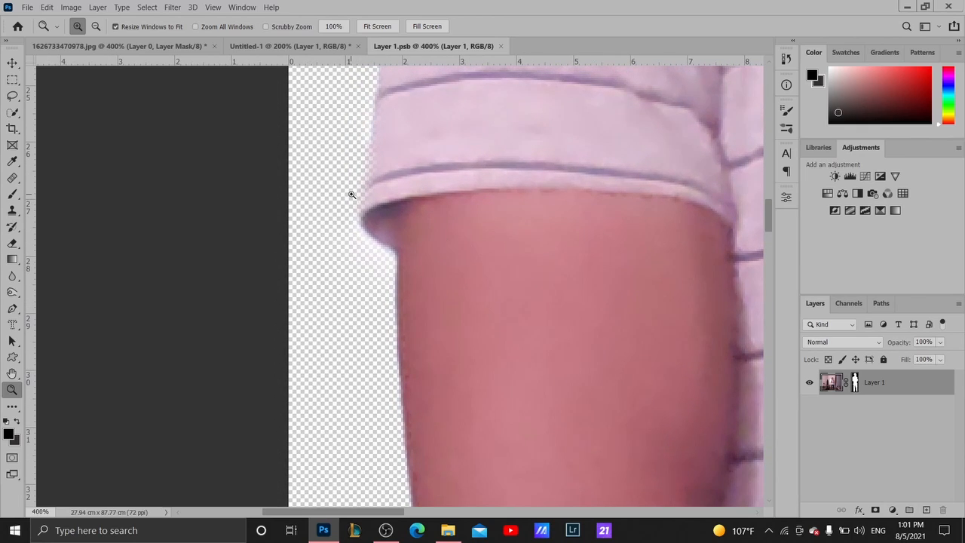
pyautogui.click(853, 383)
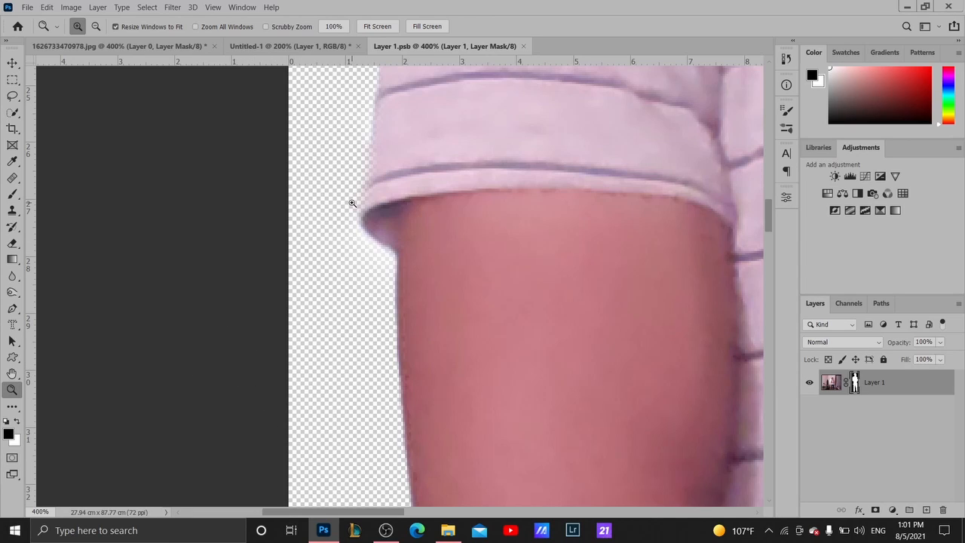
pyautogui.press('b')
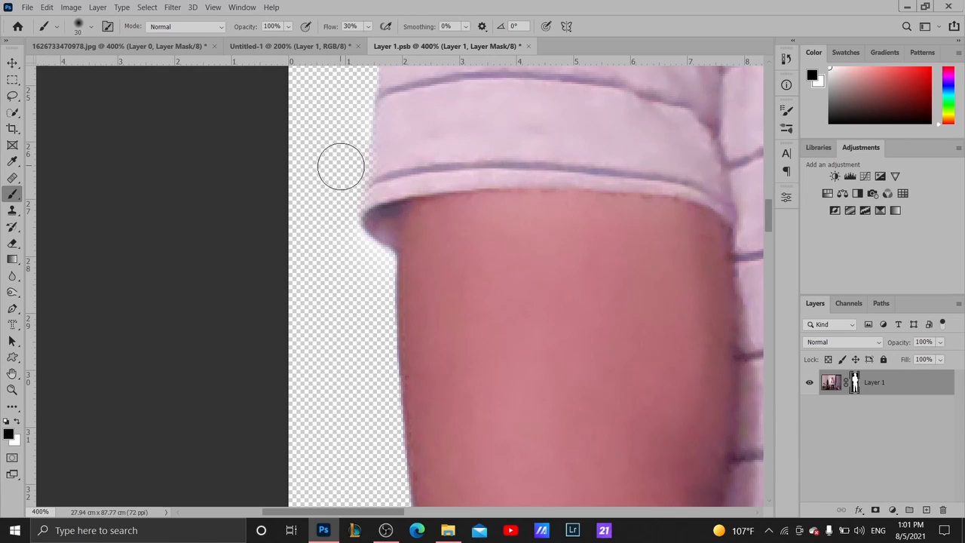
pyautogui.press('x')
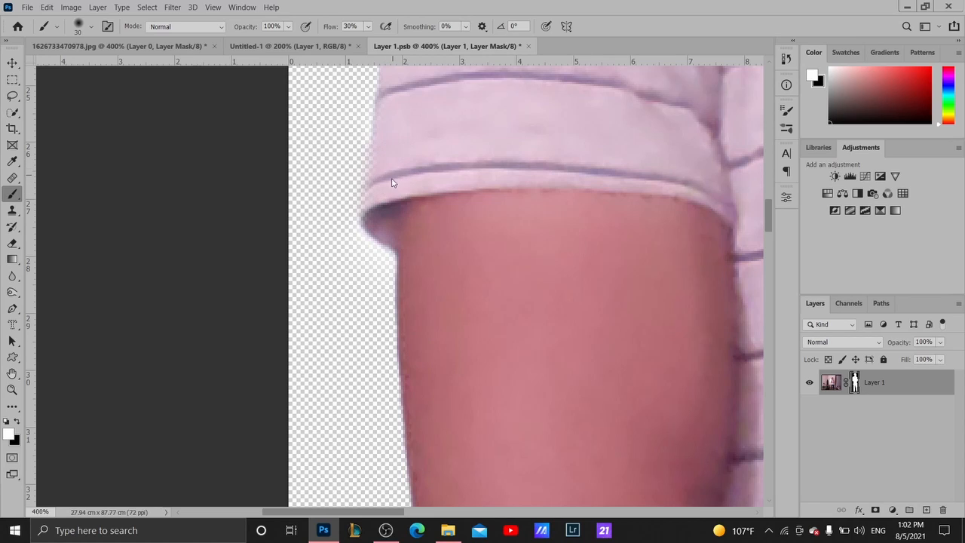
# Compare the sleeve edge of the cutout in the Untitled-1 poster with the masked original in Layer 1.psb
pyautogui.click(297, 46)
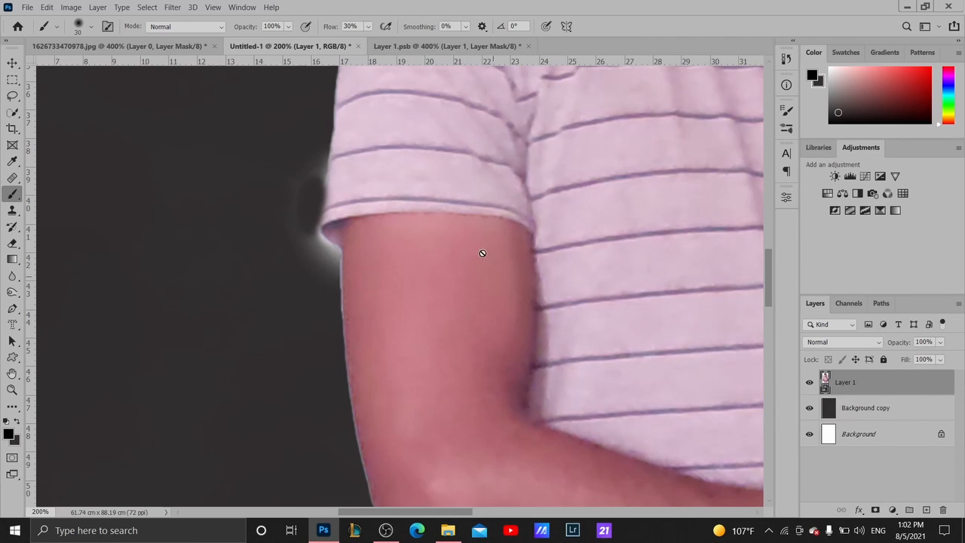
pyautogui.click(396, 47)
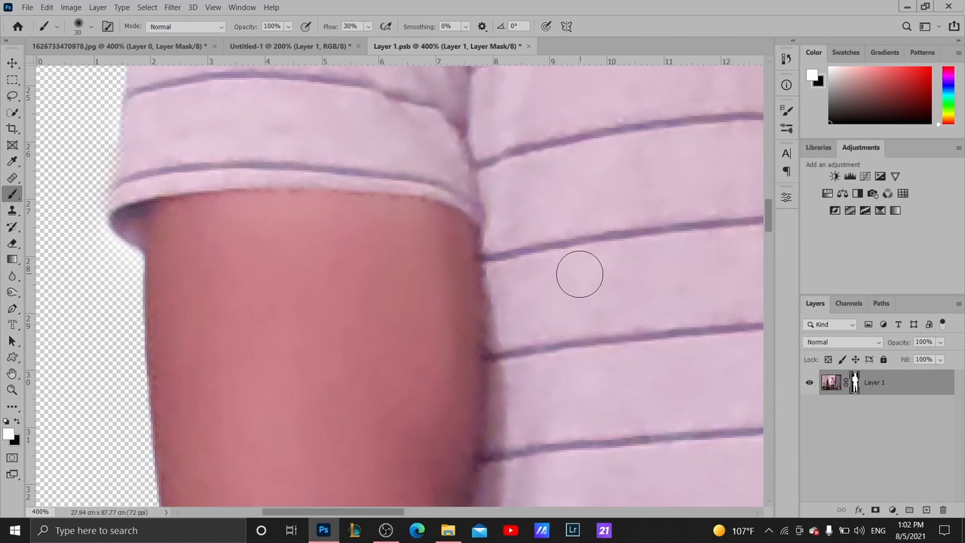
pyautogui.press('Return')
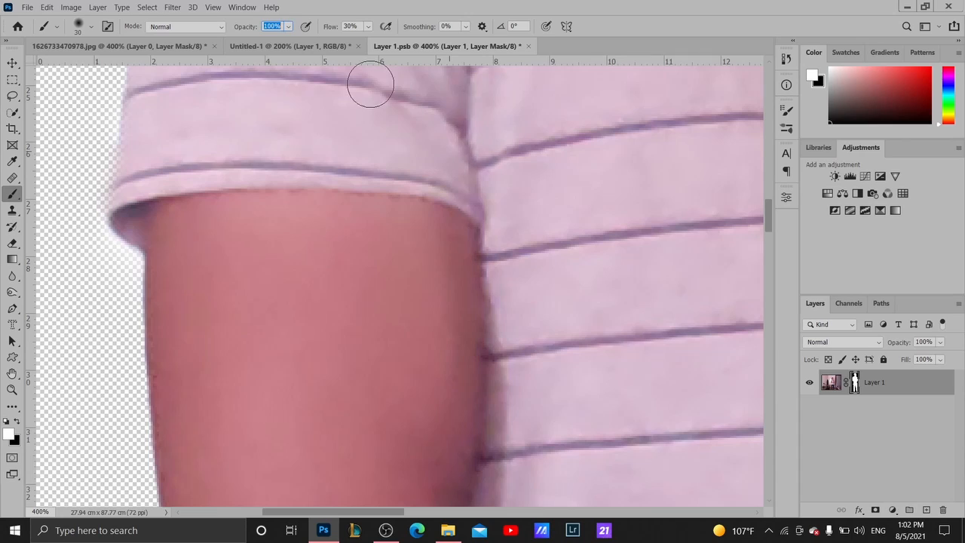
pyautogui.click(324, 48)
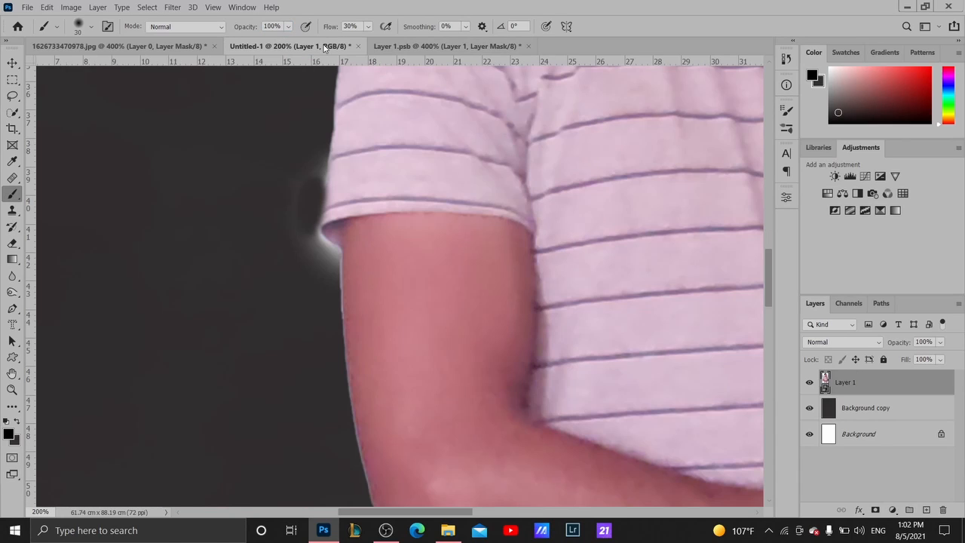
pyautogui.click(394, 47)
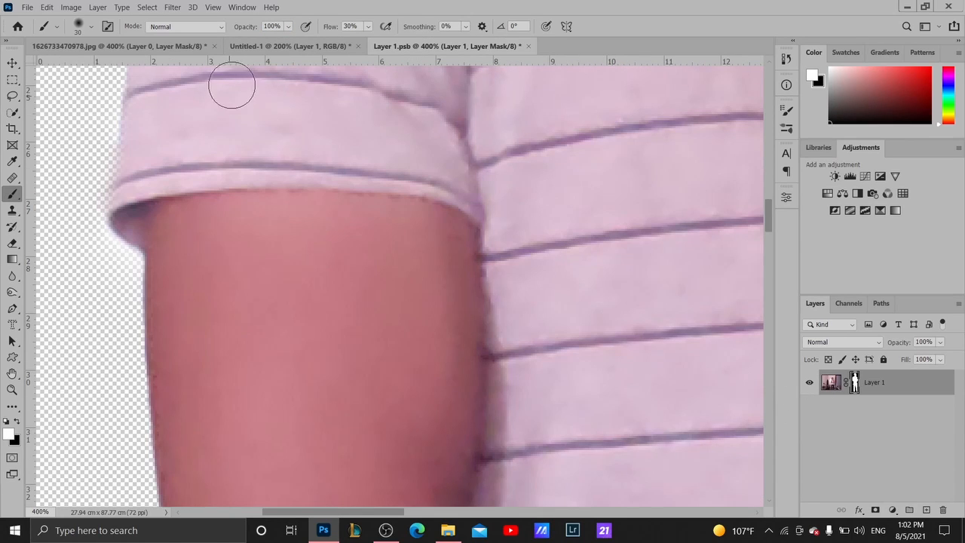
pyautogui.click(290, 46)
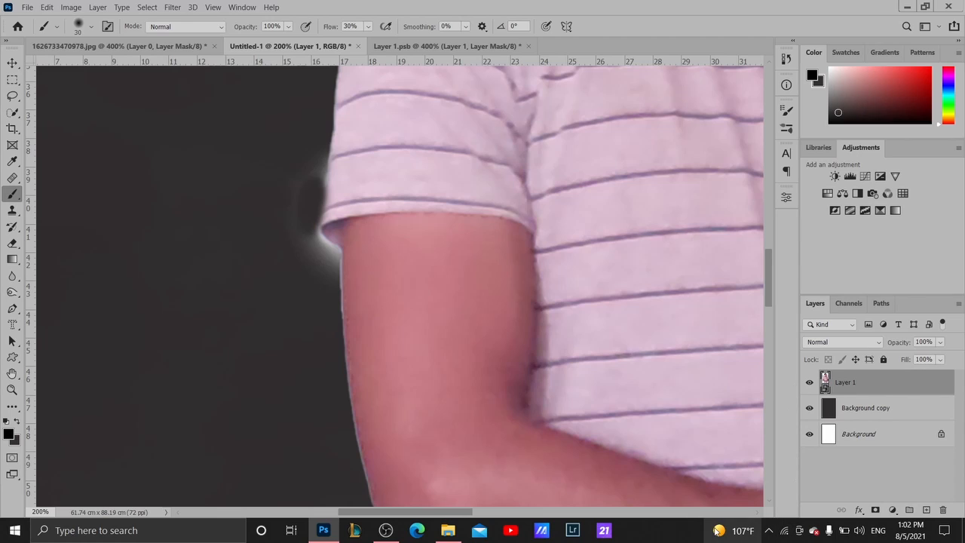
pyautogui.click(385, 530)
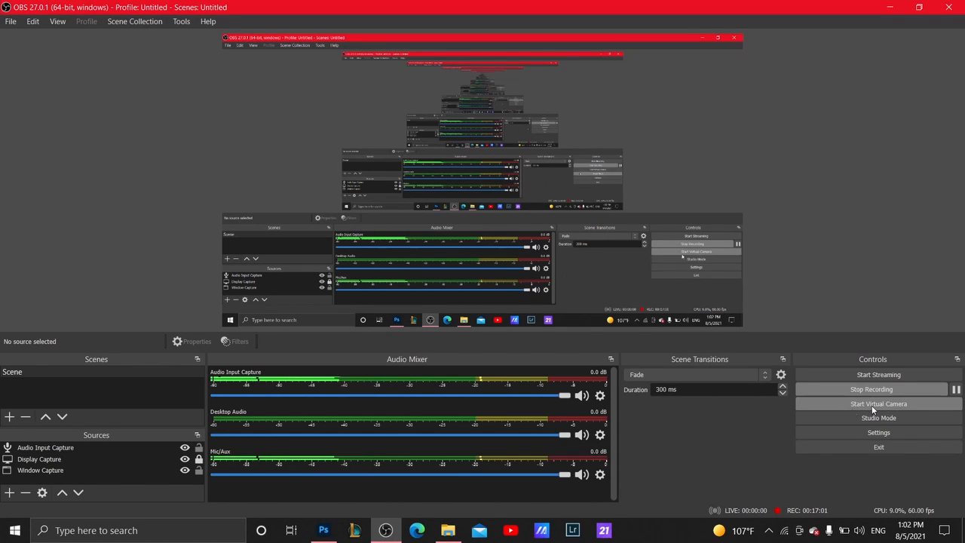
pyautogui.click(956, 390)
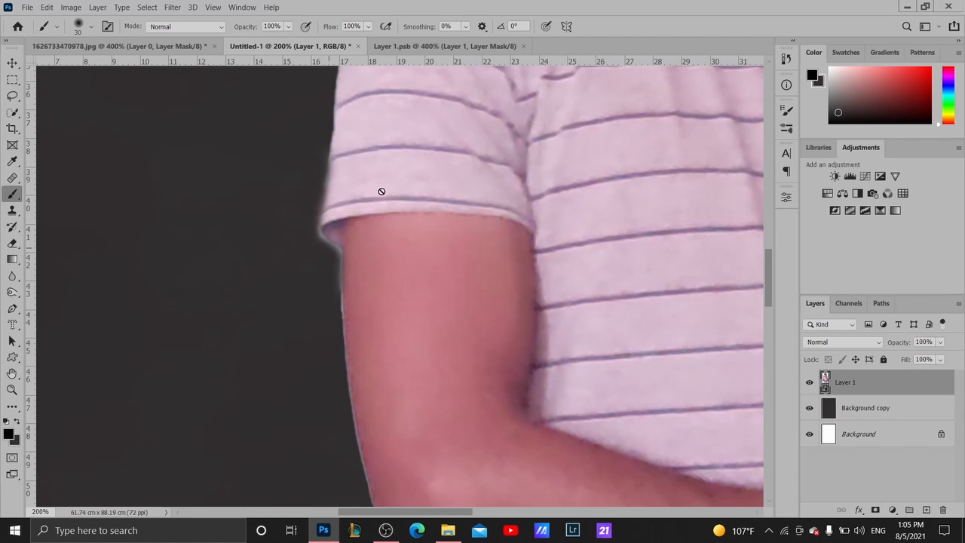
# Check in Layer 1.psb whether the sleeve mask edits are saved, and return to the Untitled-1 poster
pyautogui.click(430, 49)
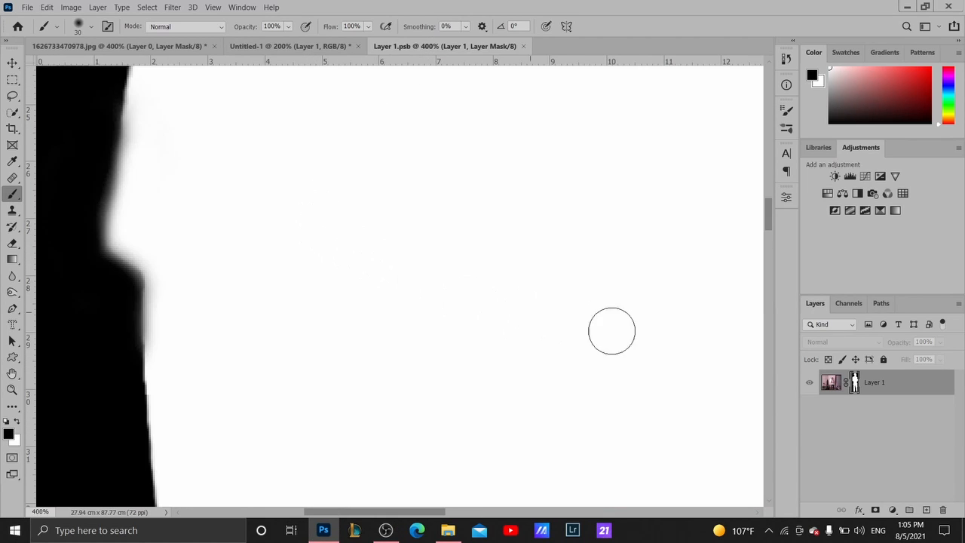
pyautogui.click(290, 46)
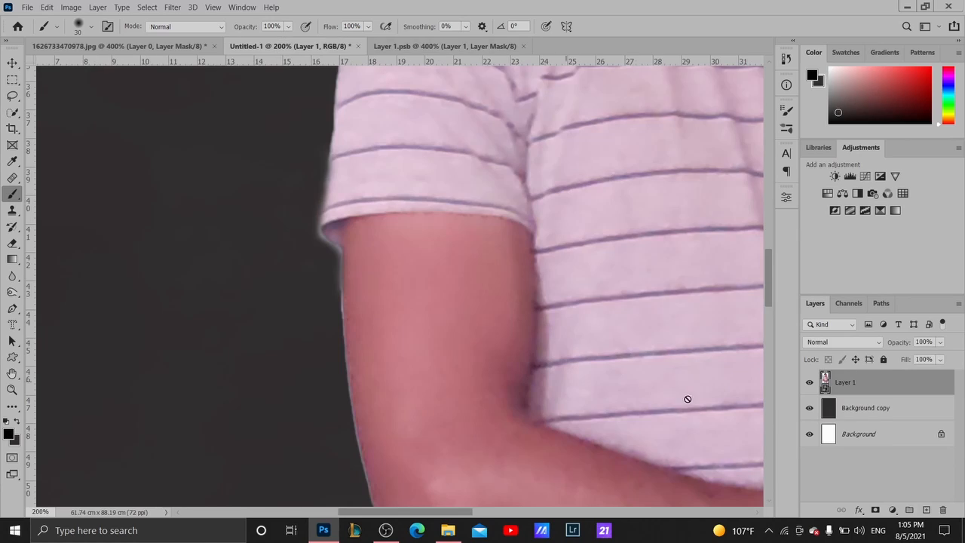
pyautogui.doubleClick(826, 384)
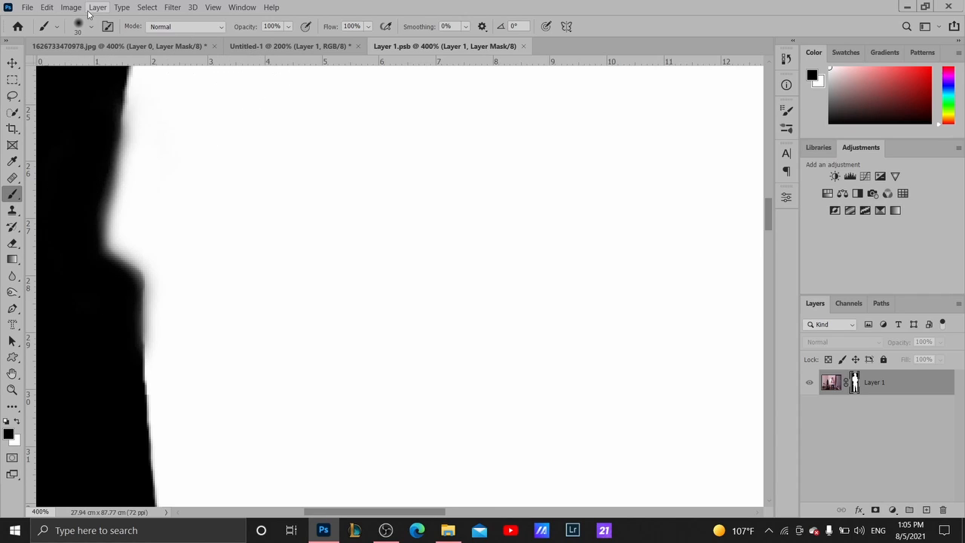
pyautogui.click(26, 7)
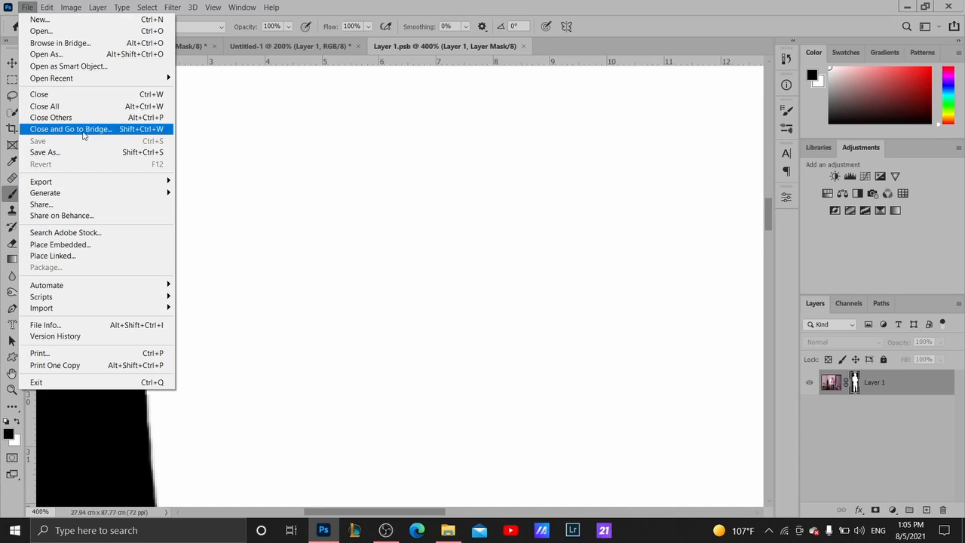
pyautogui.click(260, 46)
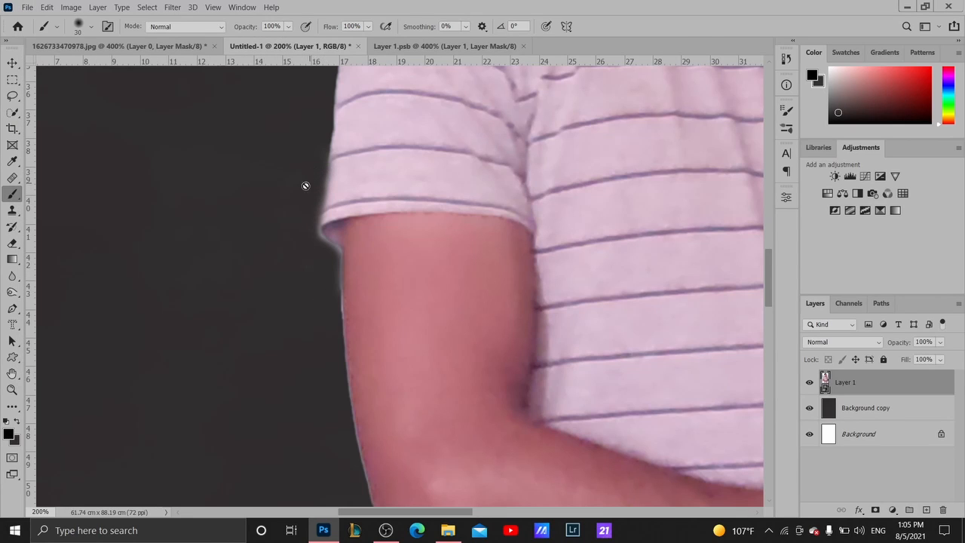
# Examine the man's cutout around the neck and shoulders and as a whole figure against the dark background
pyautogui.click(876, 418)
pyautogui.moveTo(520, 276)
pyautogui.mouseDown()
pyautogui.moveTo(442, 430)
pyautogui.moveTo(370, 395)
pyautogui.moveTo(478, 218)
pyautogui.moveTo(457, 319)
pyautogui.moveTo(438, 335)
pyautogui.moveTo(400, 416)
pyautogui.mouseUp()
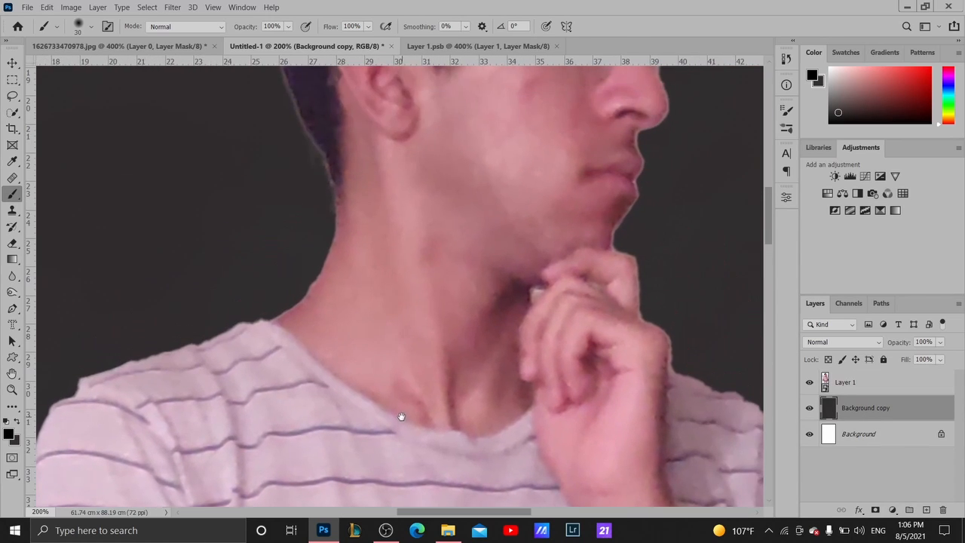
pyautogui.hotkey('alt', 'space')
pyautogui.keyDown('alt'); pyautogui.click(408, 294); pyautogui.keyUp('alt')
pyautogui.keyDown('alt'); pyautogui.click(408, 294); pyautogui.keyUp('alt')
pyautogui.keyDown('alt'); pyautogui.click(408, 294); pyautogui.keyUp('alt')
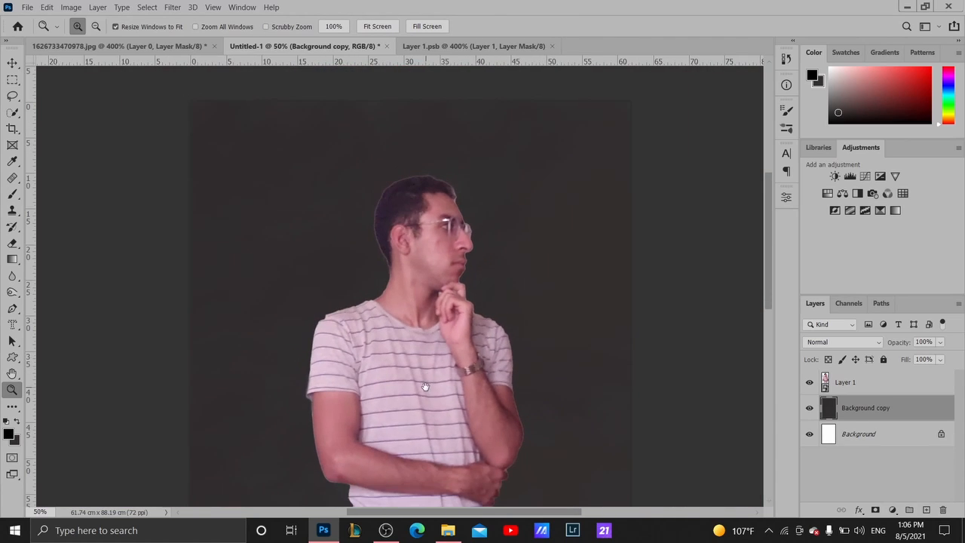
pyautogui.moveTo(425, 387); pyautogui.dragTo(418, 331)
pyautogui.keyDown('alt'); pyautogui.click(420, 335); pyautogui.keyUp('alt')
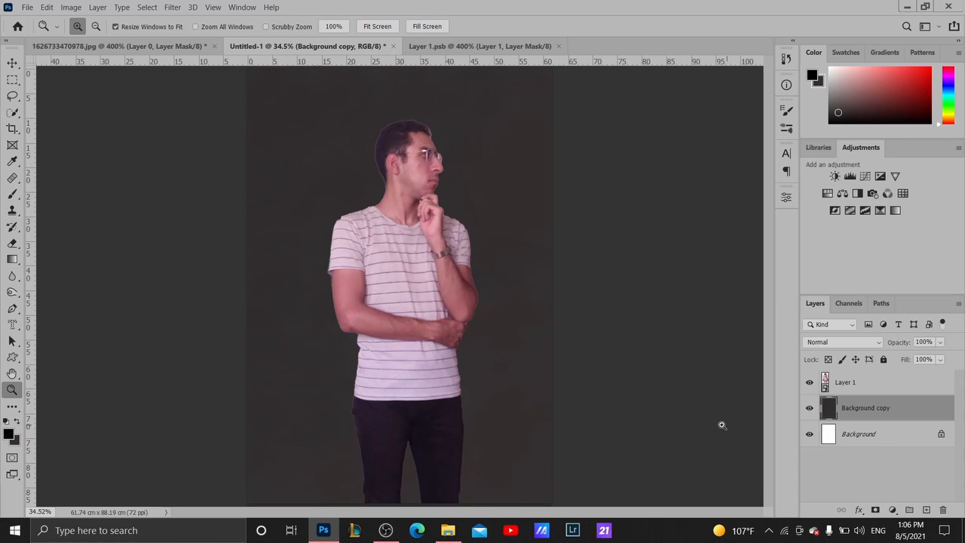
# Add a Curves adjustment layer above Layer 1 and clip it to that layer
pyautogui.click(848, 383)
pyautogui.click(896, 509)
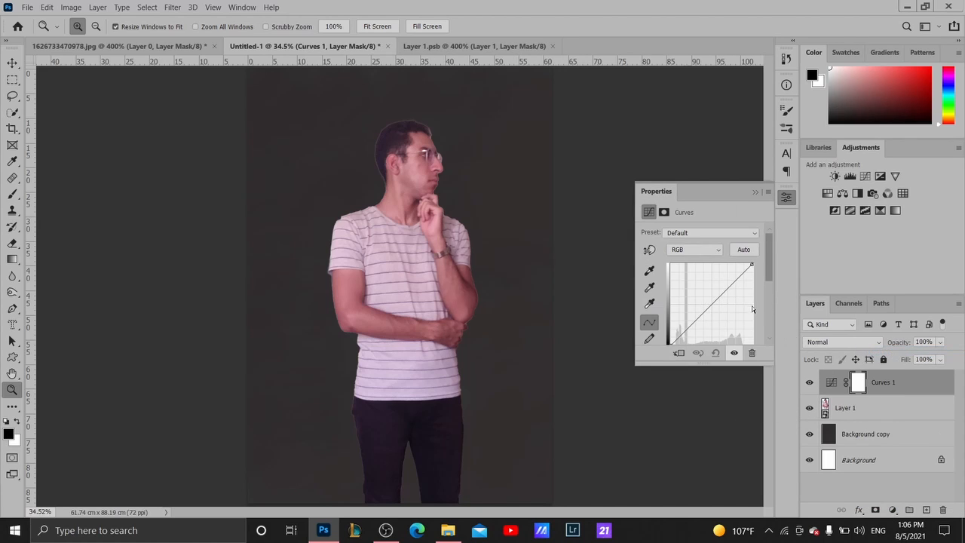
pyautogui.click(680, 354)
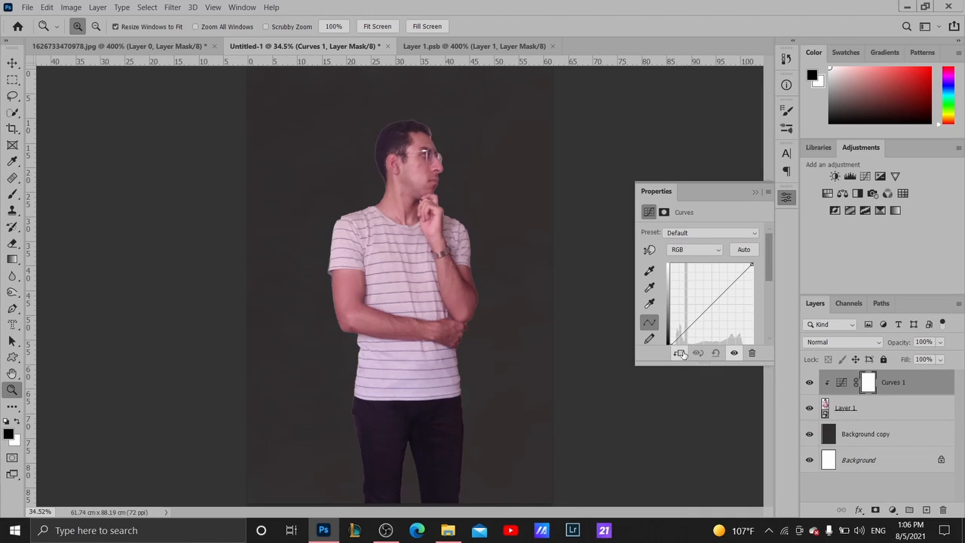
# Rename Layer 1 as subject
pyautogui.doubleClick(845, 407)
pyautogui.write('subject')
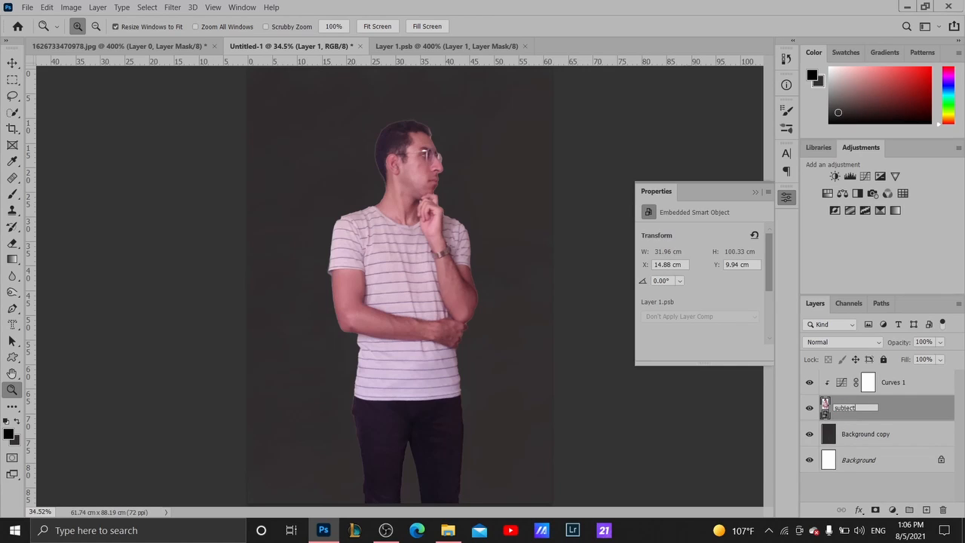
pyautogui.press('Return')
# Bend the Curves 1 RGB curve slightly downward with three points to darken the man's midtones and highlights
pyautogui.click(843, 384)
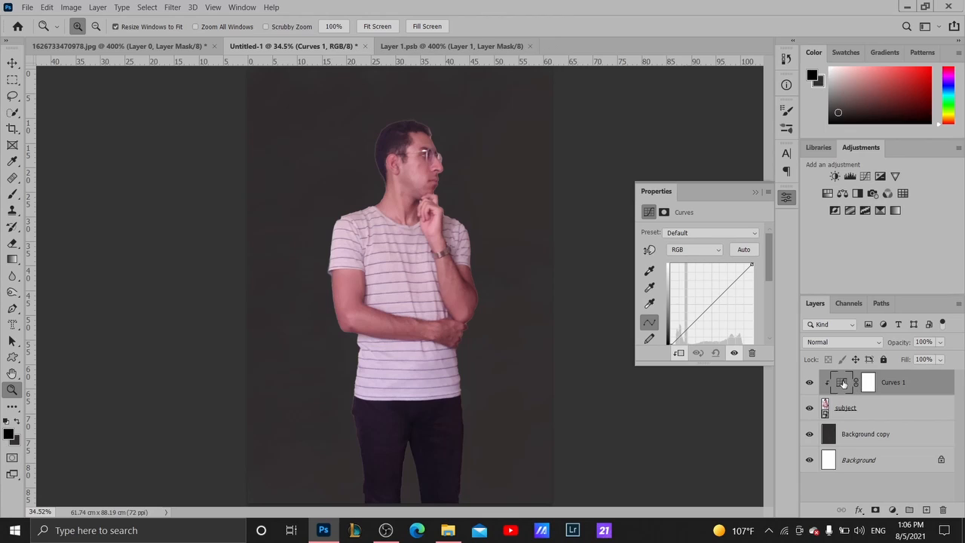
pyautogui.moveTo(720, 300)
pyautogui.mouseDown()
pyautogui.moveTo(729, 292)
pyautogui.moveTo(714, 309)
pyautogui.mouseUp()
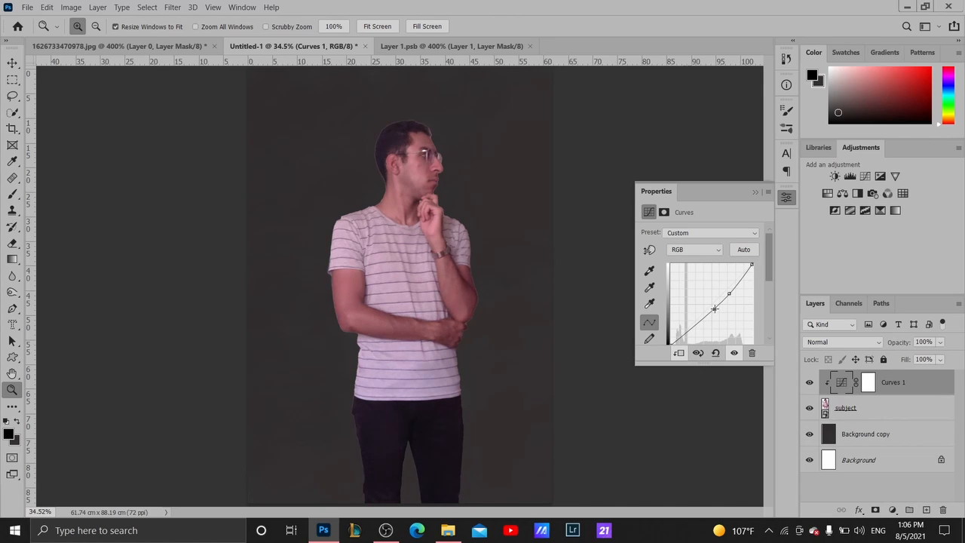
pyautogui.click(692, 325)
pyautogui.moveTo(693, 326); pyautogui.dragTo(697, 324)
pyautogui.moveTo(730, 294); pyautogui.dragTo(733, 294)
# Add a second Curves adjustment clipped above Curves 1, and pull its RGB curve downward with three points to darken the man further
pyautogui.click(901, 385)
pyautogui.click(894, 511)
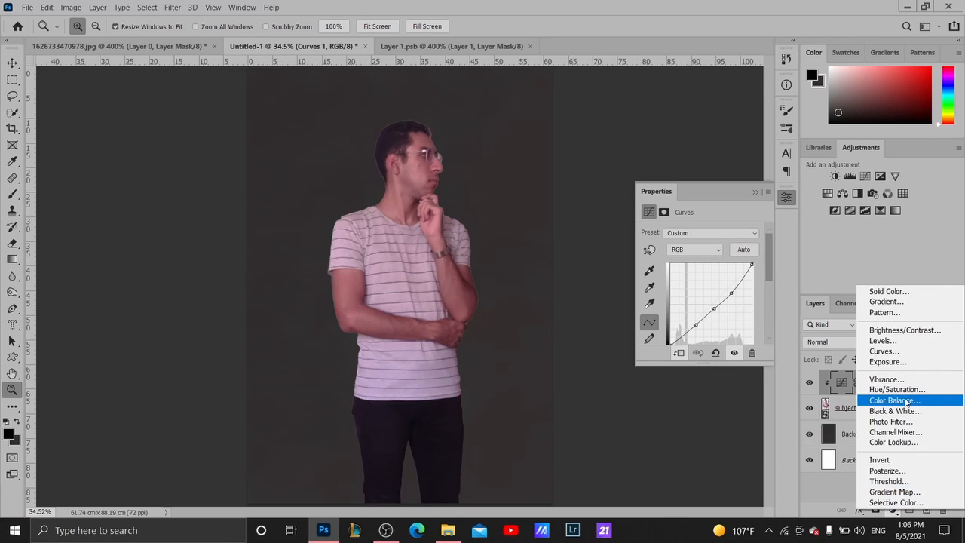
pyautogui.click(904, 352)
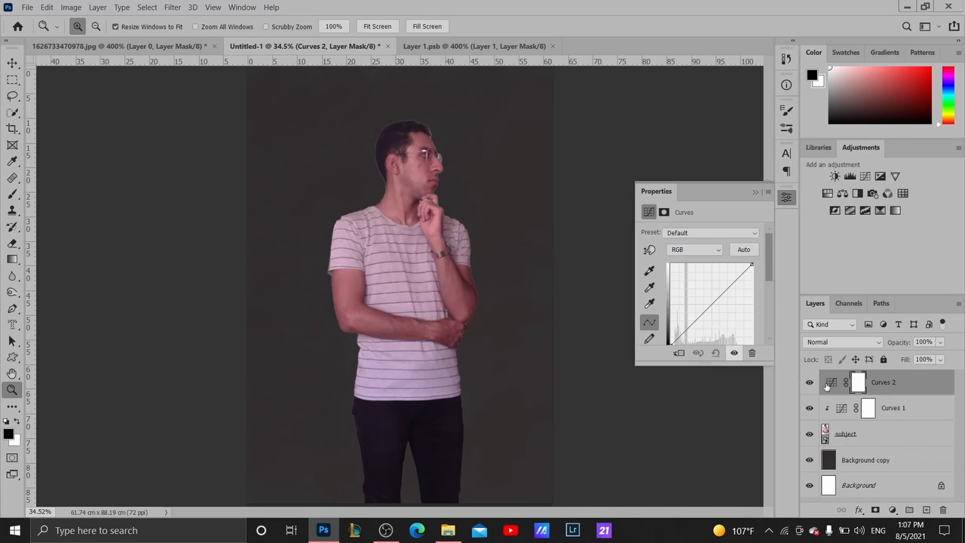
pyautogui.click(679, 353)
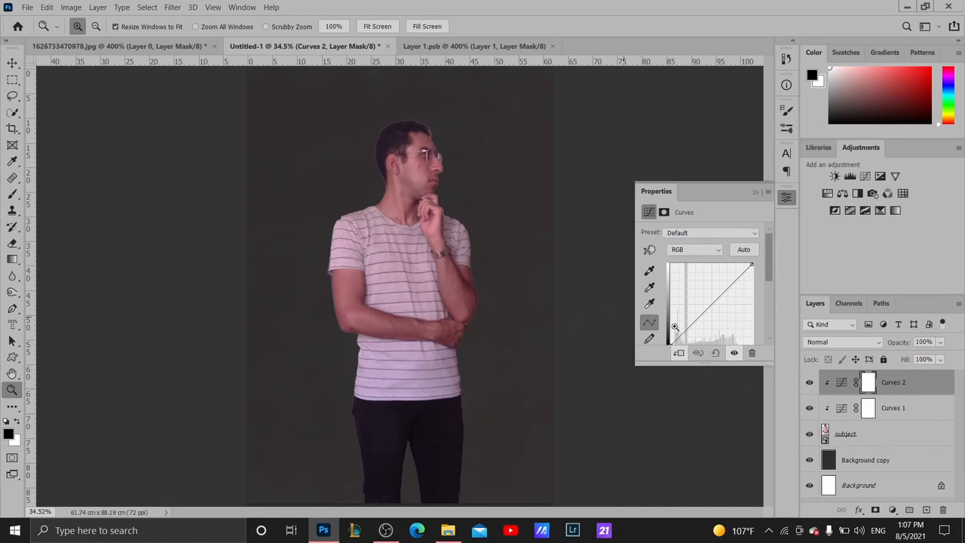
pyautogui.moveTo(727, 290); pyautogui.dragTo(708, 315)
pyautogui.click(715, 304)
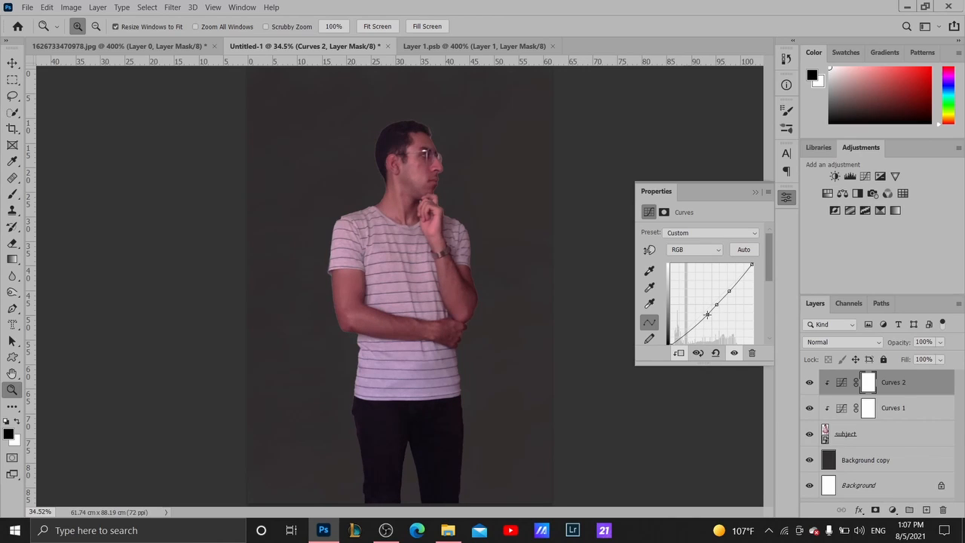
# Compare the man with and without the Curves 1 and Curves 2 adjustments, leaving both visible
pyautogui.click(811, 383)
pyautogui.click(811, 409)
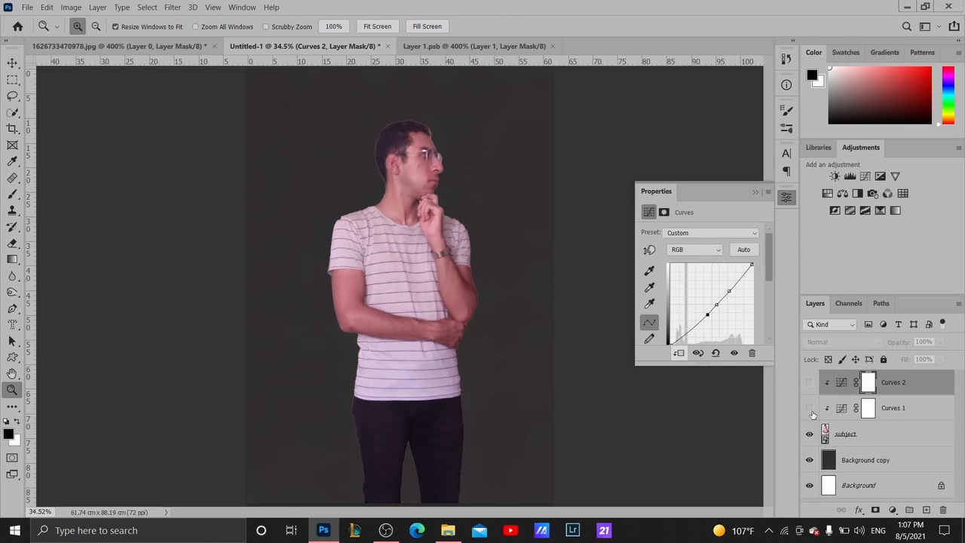
pyautogui.click(811, 409)
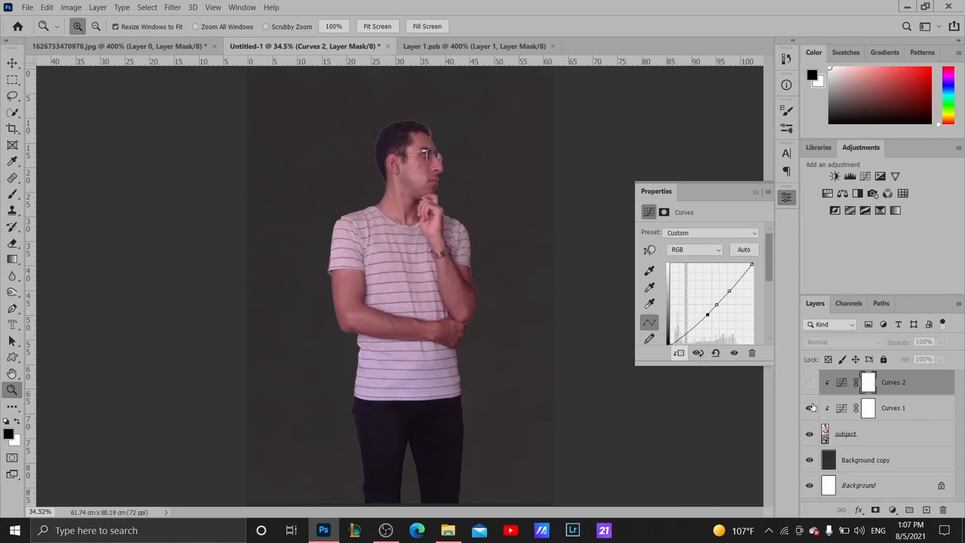
pyautogui.click(811, 382)
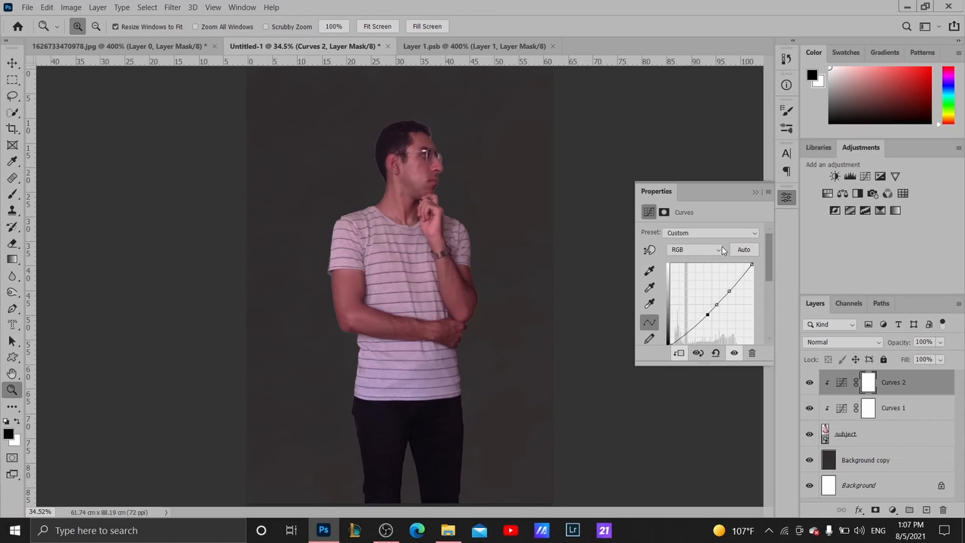
pyautogui.click(756, 193)
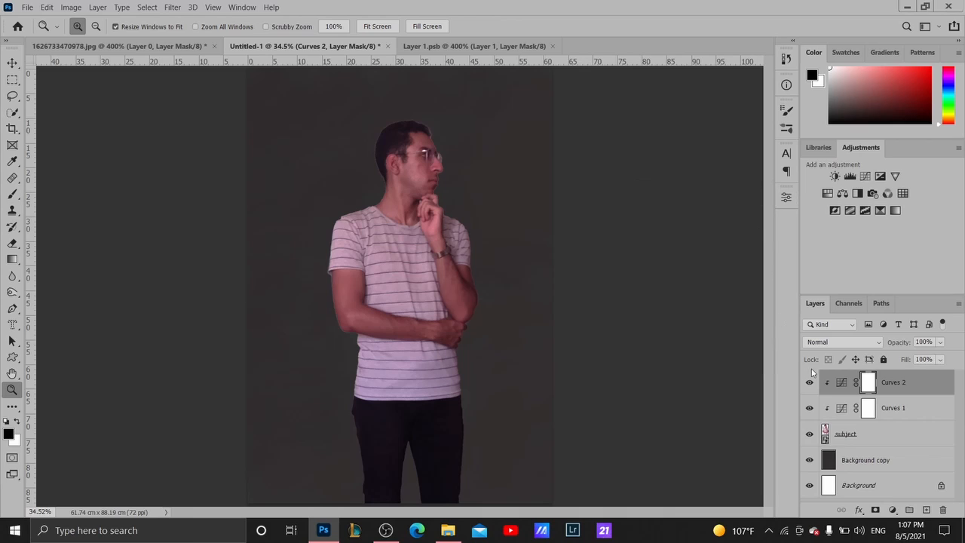
# Add a Hue/Saturation adjustment layer above Curves 2 with the Master saturation at -22
pyautogui.click(892, 510)
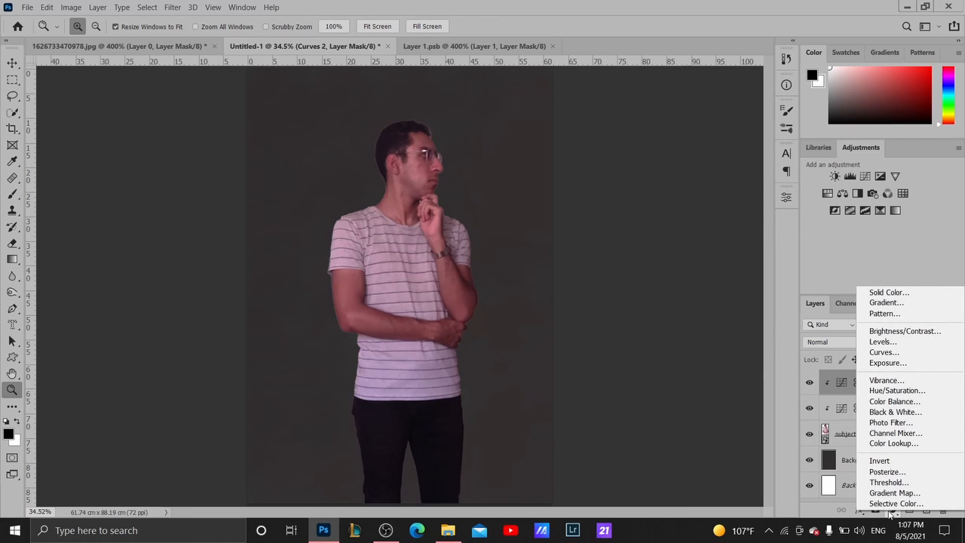
pyautogui.click(893, 393)
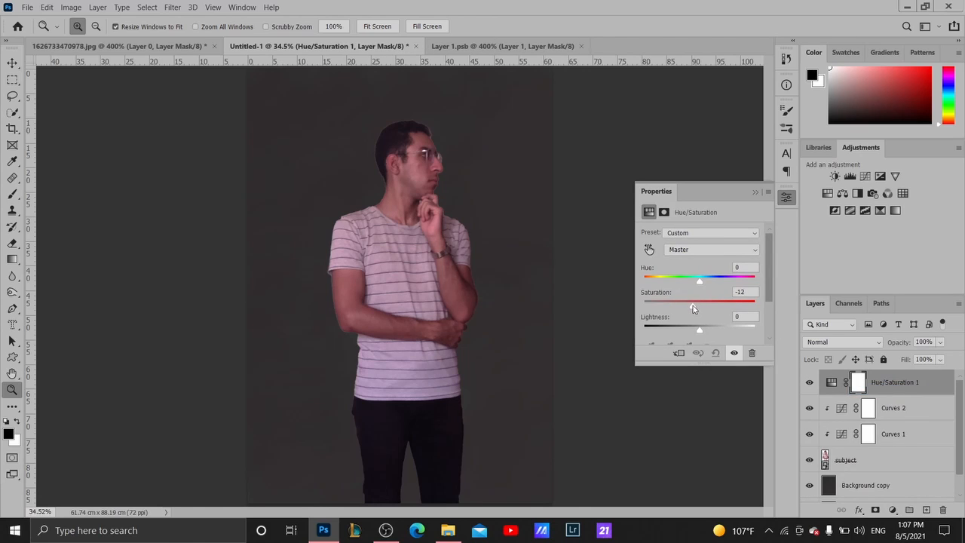
pyautogui.moveTo(693, 305); pyautogui.dragTo(688, 308)
pyautogui.click(831, 383)
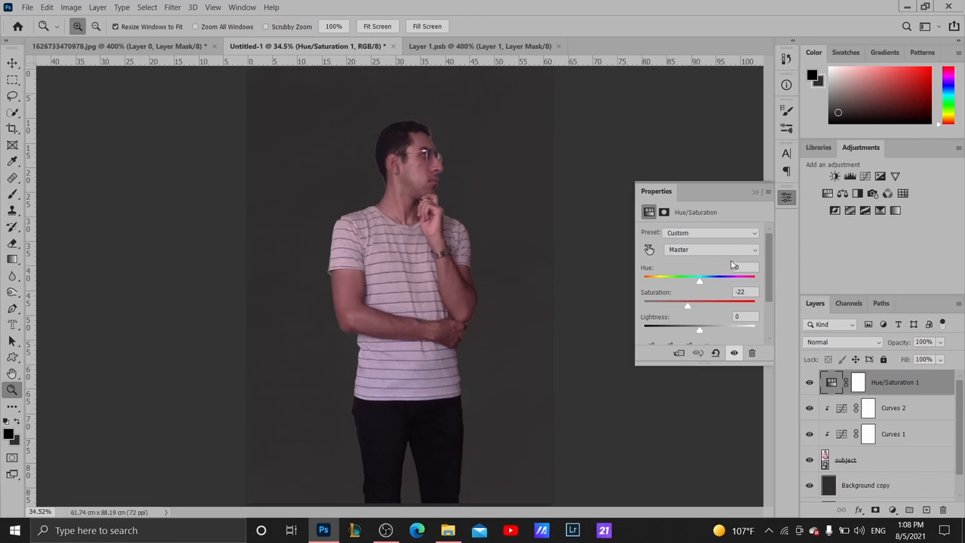
pyautogui.click(767, 185)
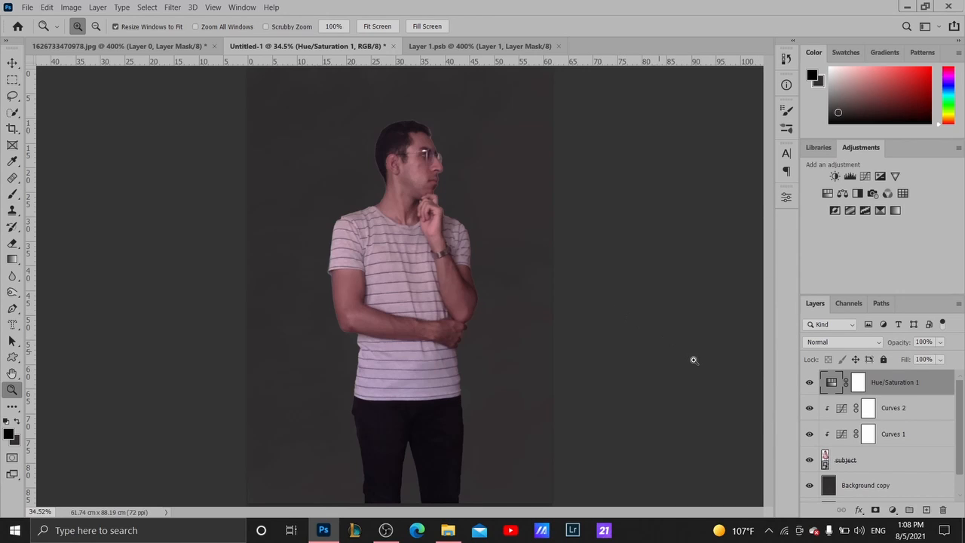
# Duplicate the Background copy layer and convert the duplicate to a smart object
pyautogui.scroll(-1, 892, 462)
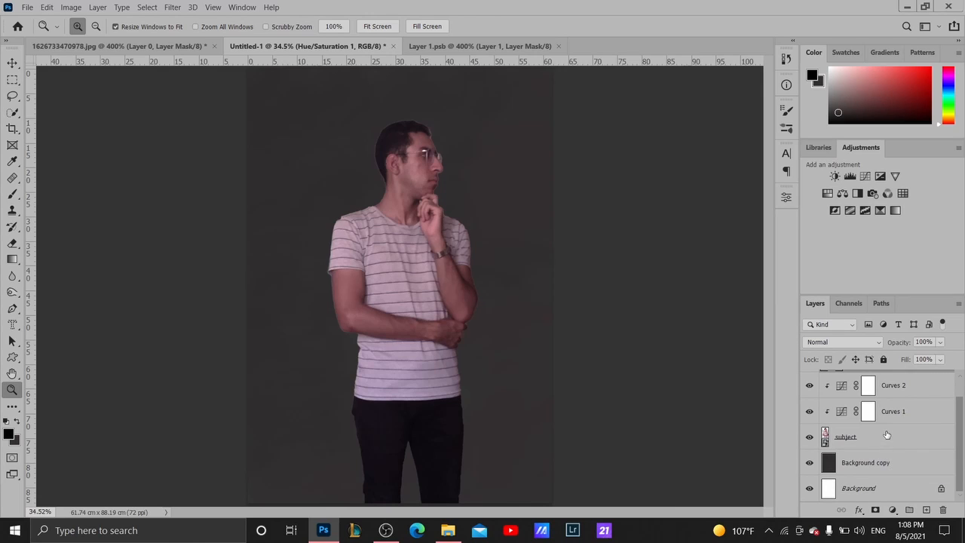
pyautogui.scroll(1, 874, 467)
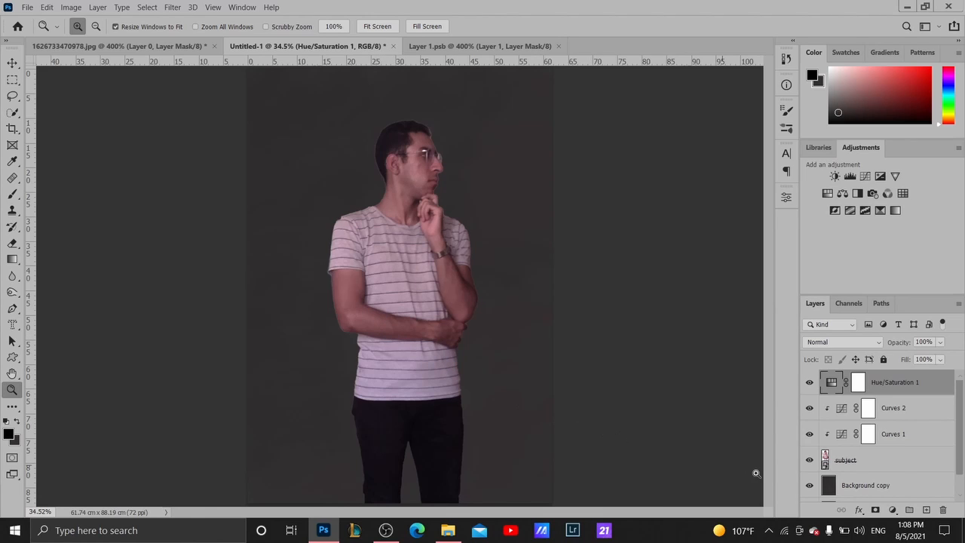
pyautogui.click(861, 462)
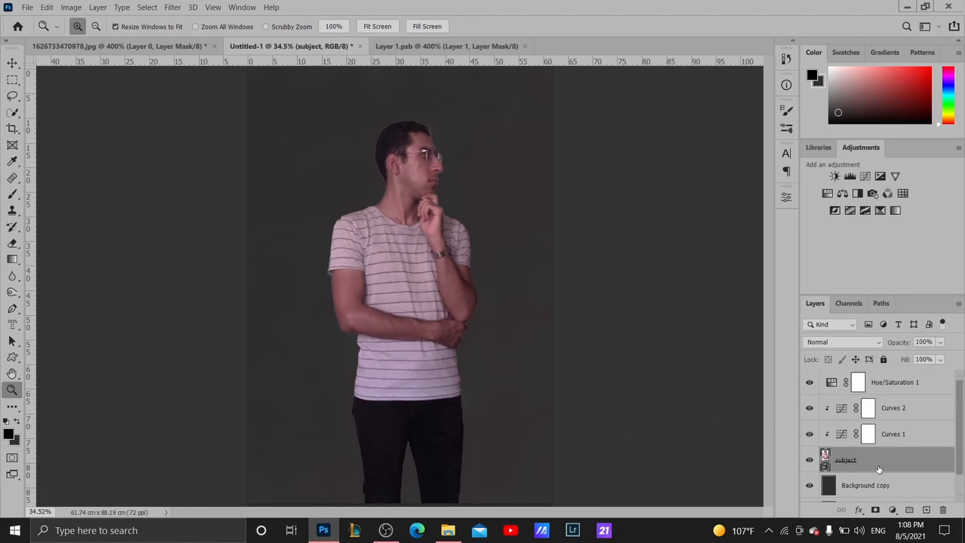
pyautogui.scroll(-1, 882, 464)
pyautogui.click(881, 466)
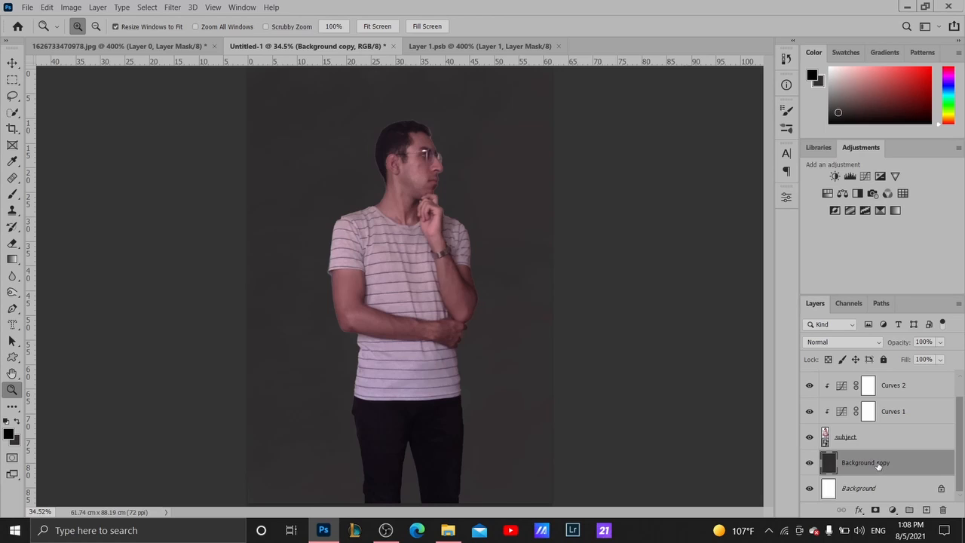
pyautogui.hotkey('ctrl', 'j')
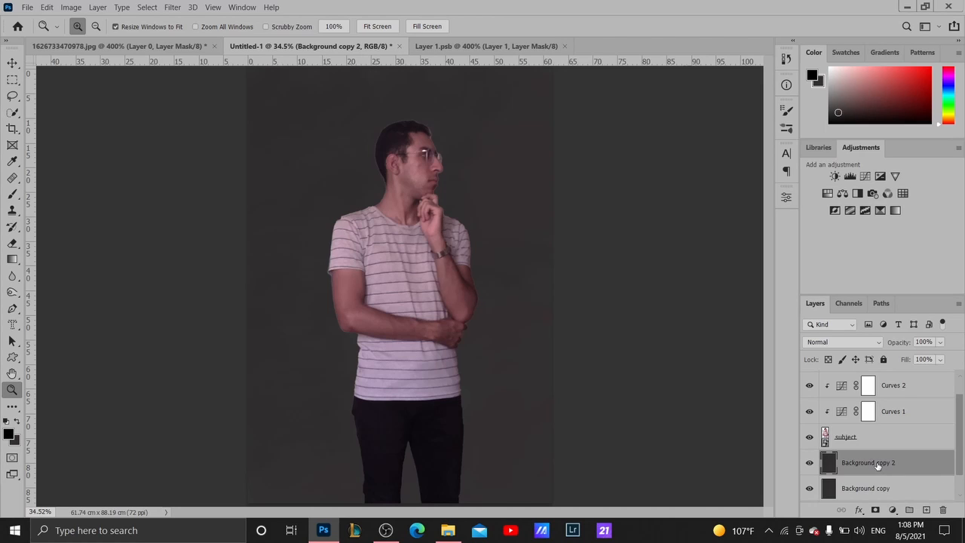
pyautogui.rightClick(878, 466)
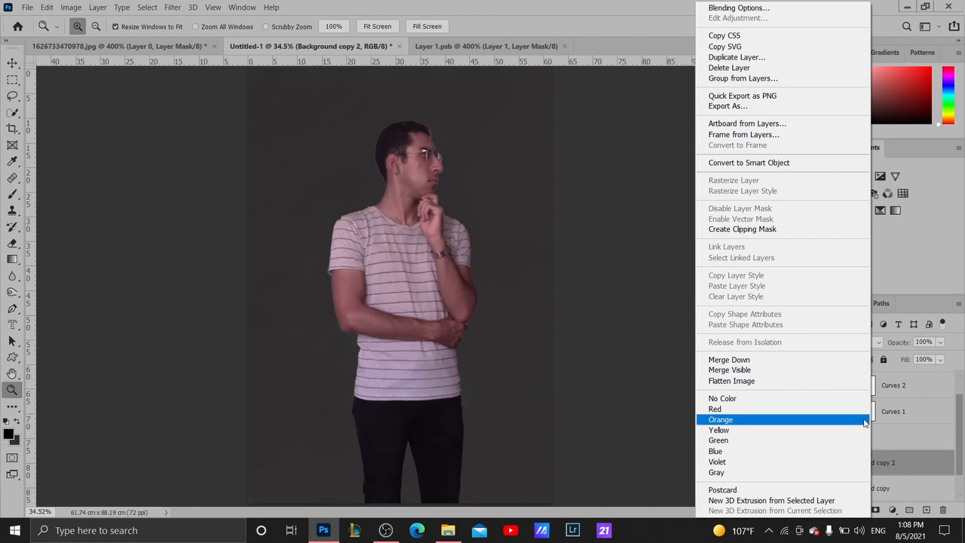
pyautogui.click(819, 162)
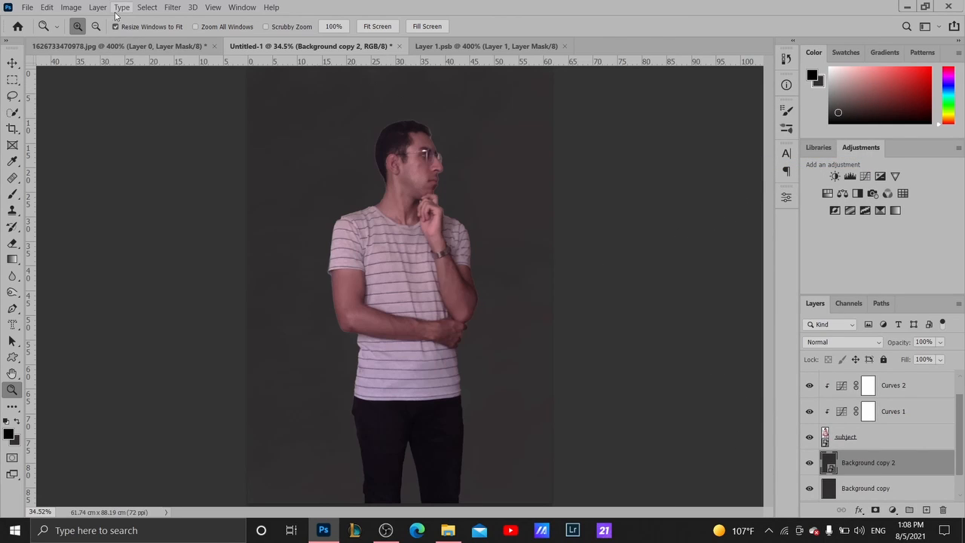
# Apply a Gaussian Blur smart filter with a 40.1-pixel radius to the Background copy 2 layer
pyautogui.click(172, 8)
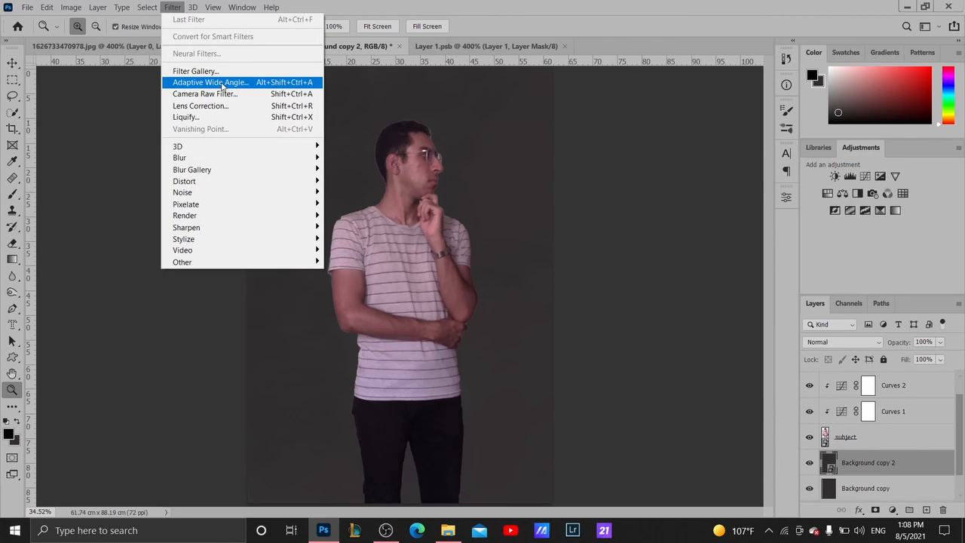
pyautogui.moveTo(225, 169)
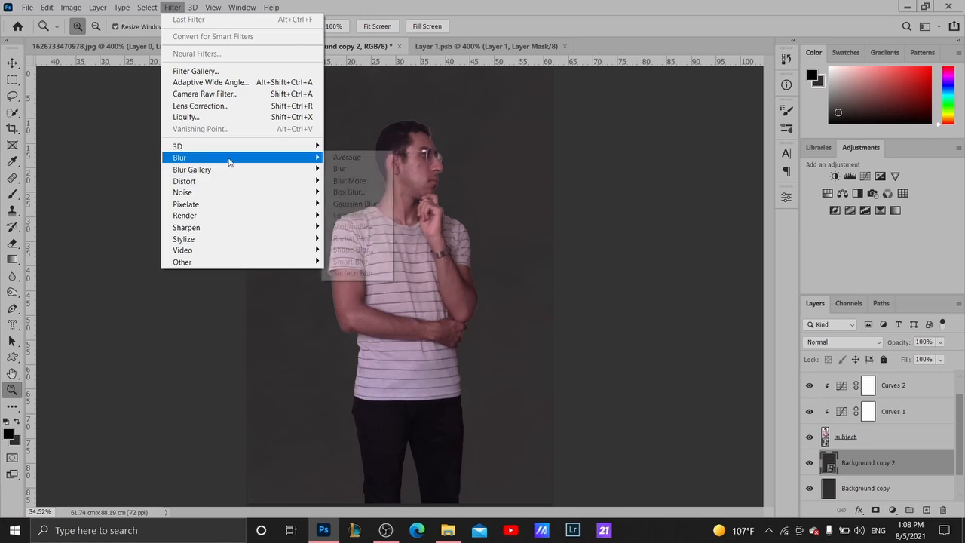
pyautogui.click(352, 204)
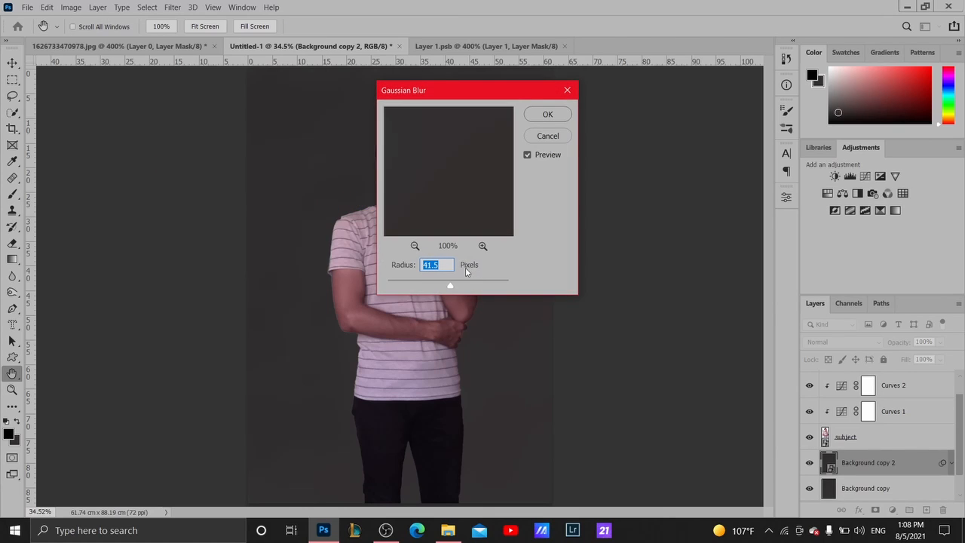
pyautogui.click(417, 249)
pyautogui.click(416, 248)
pyautogui.click(416, 249)
pyautogui.click(417, 248)
pyautogui.click(416, 248)
pyautogui.click(415, 247)
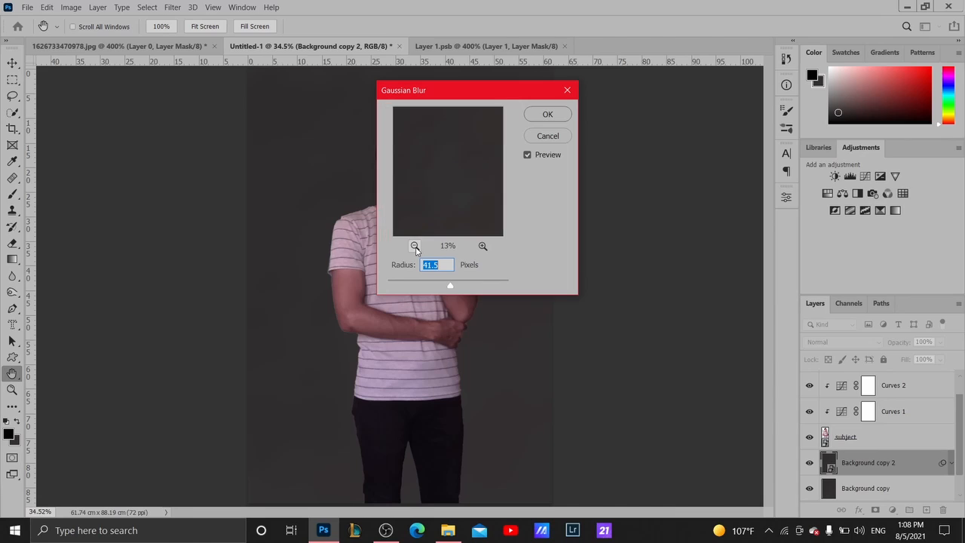
pyautogui.moveTo(454, 285)
pyautogui.mouseDown()
pyautogui.moveTo(412, 282)
pyautogui.moveTo(441, 294)
pyautogui.moveTo(459, 284)
pyautogui.moveTo(450, 285)
pyautogui.mouseUp()
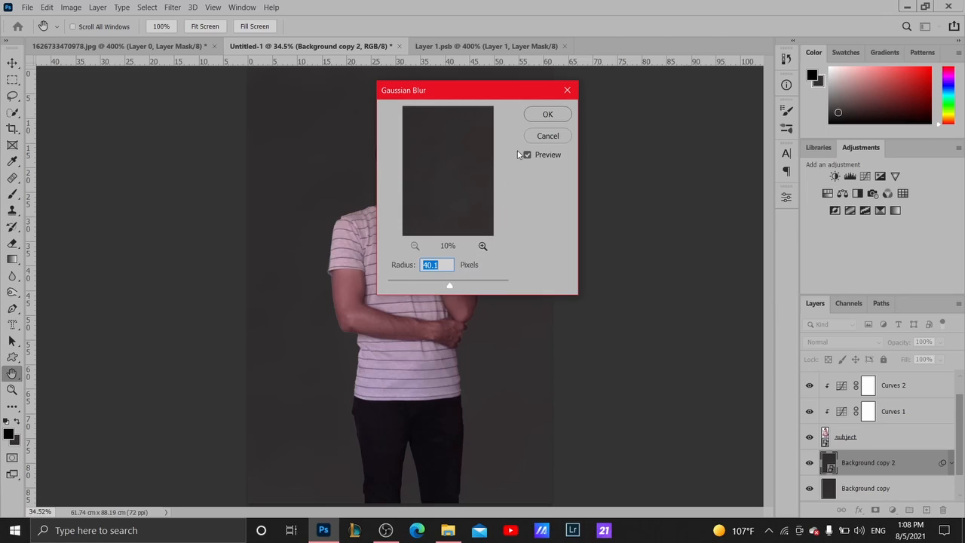
pyautogui.click(540, 116)
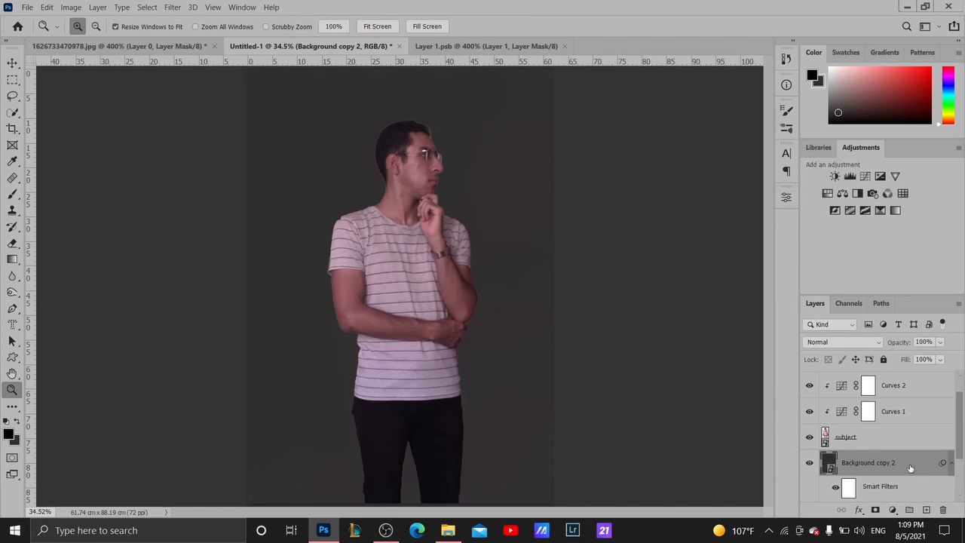
# Move Background copy 2 directly above Curves 2 and clip it to the man's layer stack
pyautogui.moveTo(910, 468); pyautogui.dragTo(905, 383)
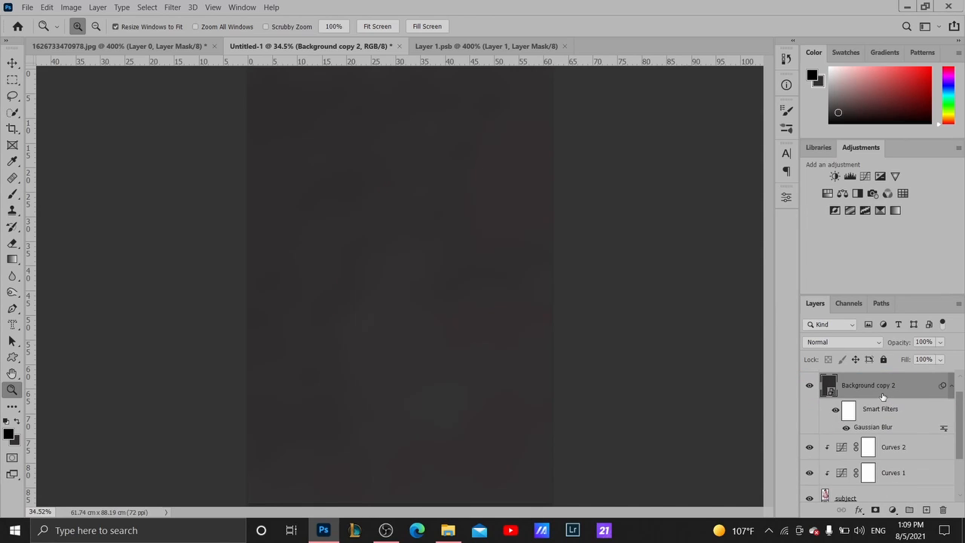
pyautogui.scroll(-1, 871, 393)
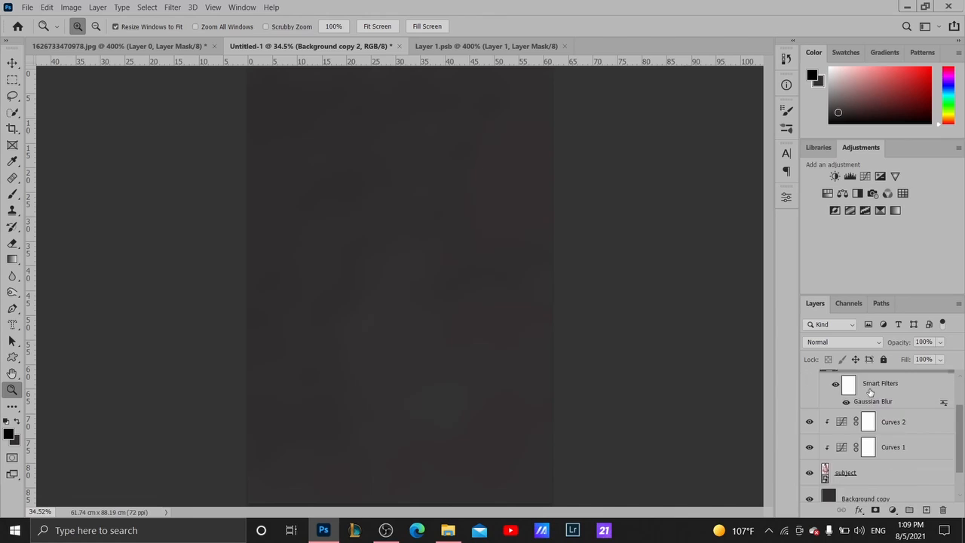
pyautogui.scroll(1, 870, 393)
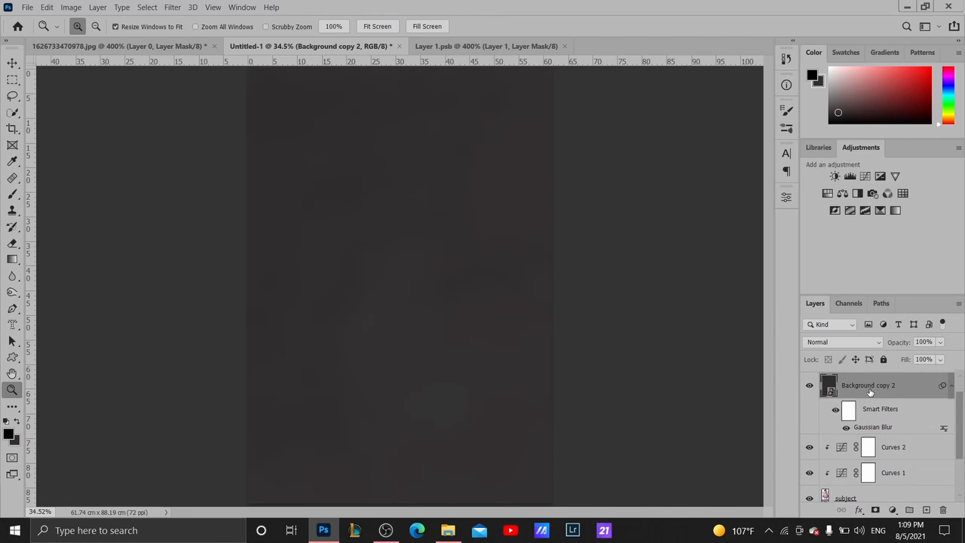
pyautogui.keyDown('alt'); pyautogui.click(888, 431); pyautogui.keyUp('alt')
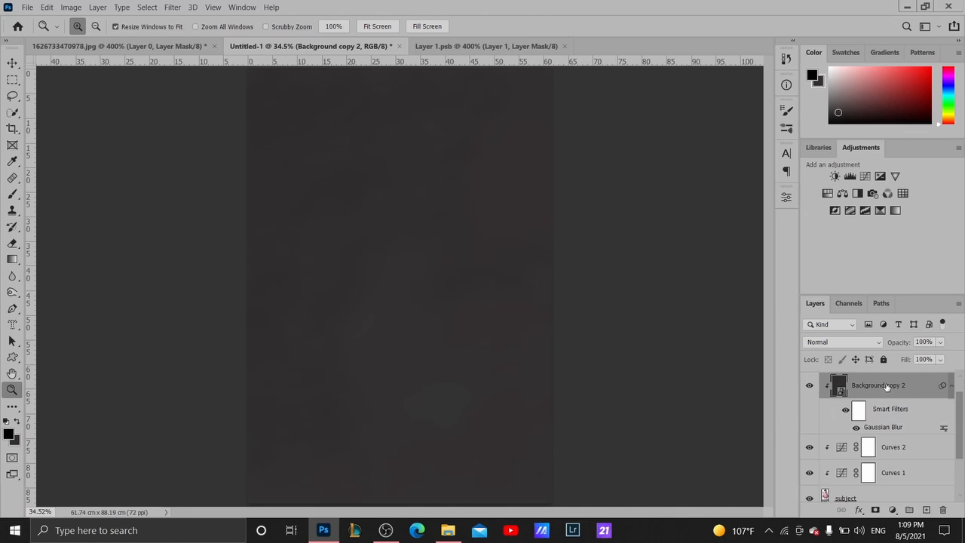
# Set Background copy 2 to the Soft Light blend mode at 23% opacity
pyautogui.click(860, 342)
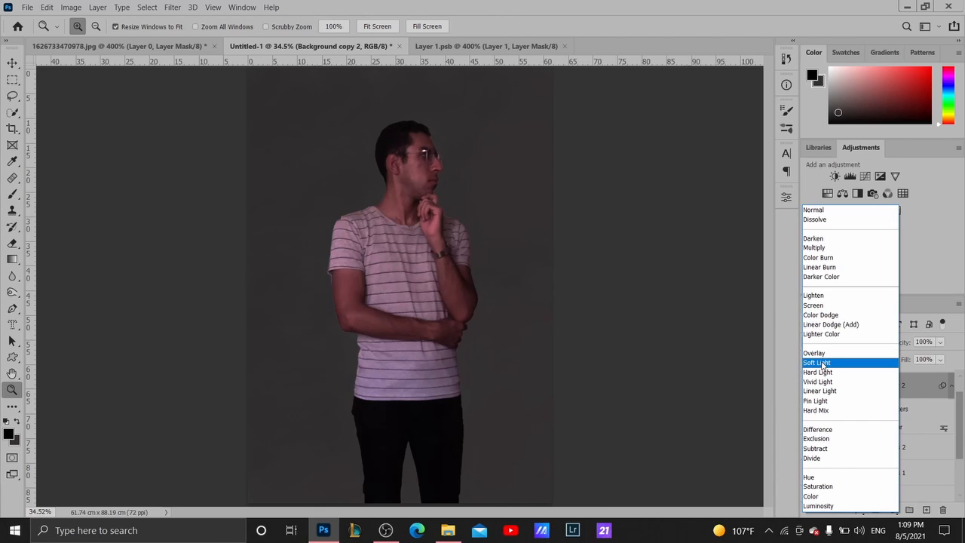
pyautogui.click(824, 365)
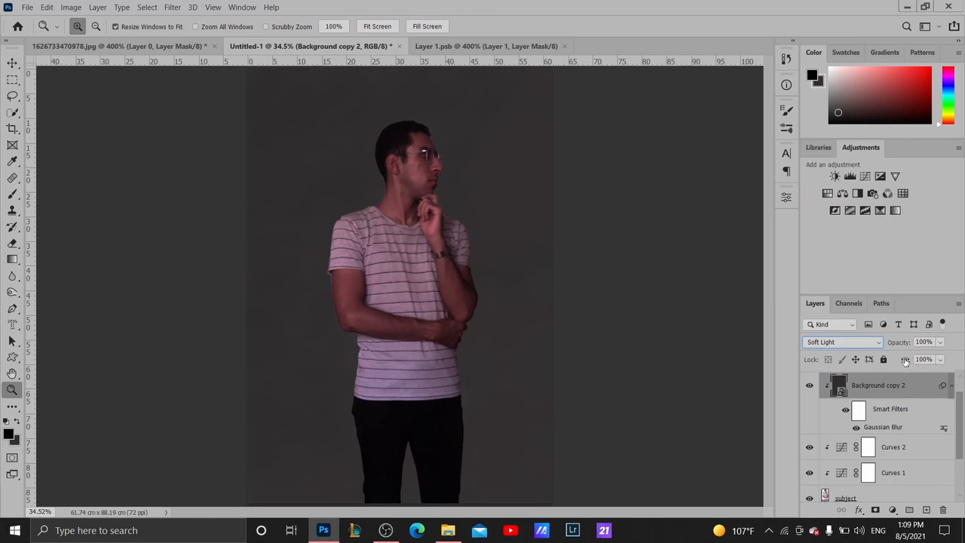
pyautogui.click(941, 360)
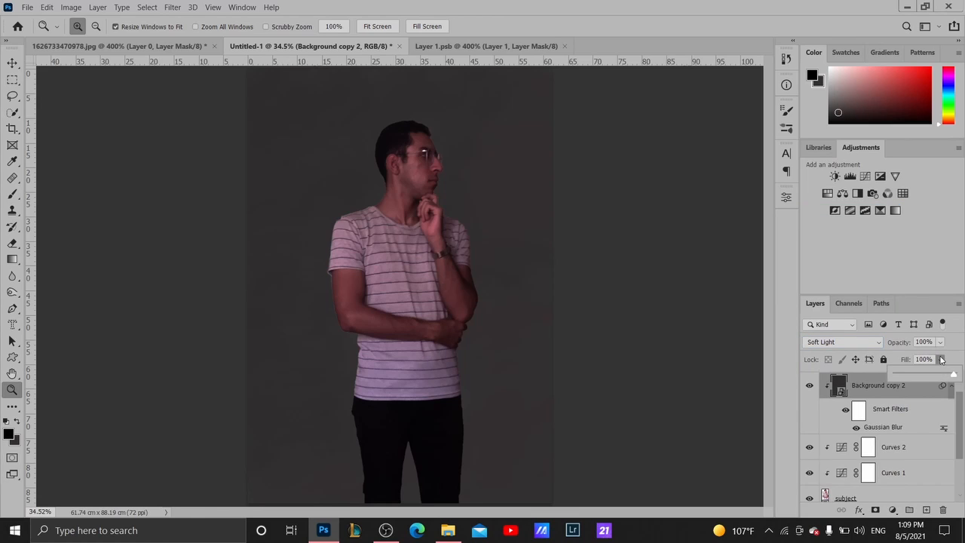
pyautogui.click(940, 343)
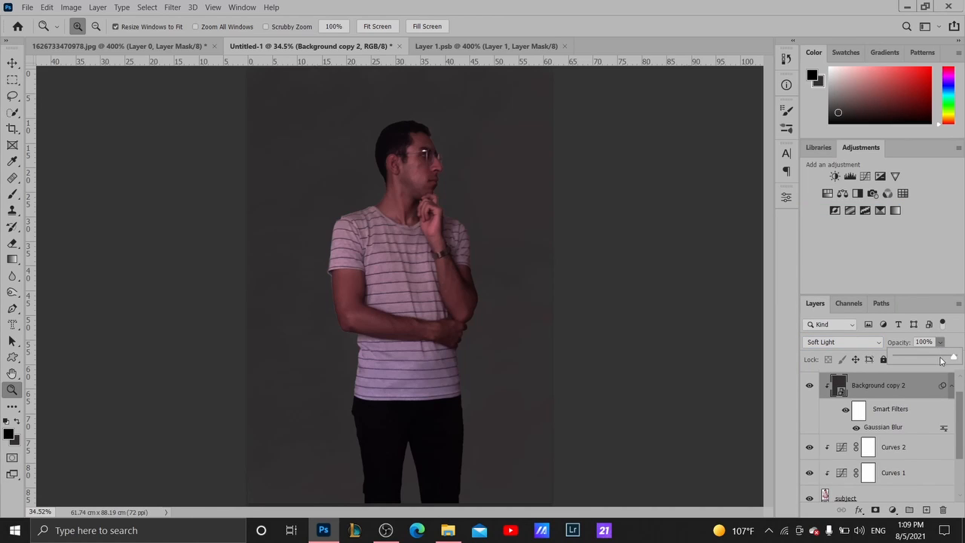
pyautogui.moveTo(940, 361); pyautogui.dragTo(931, 360)
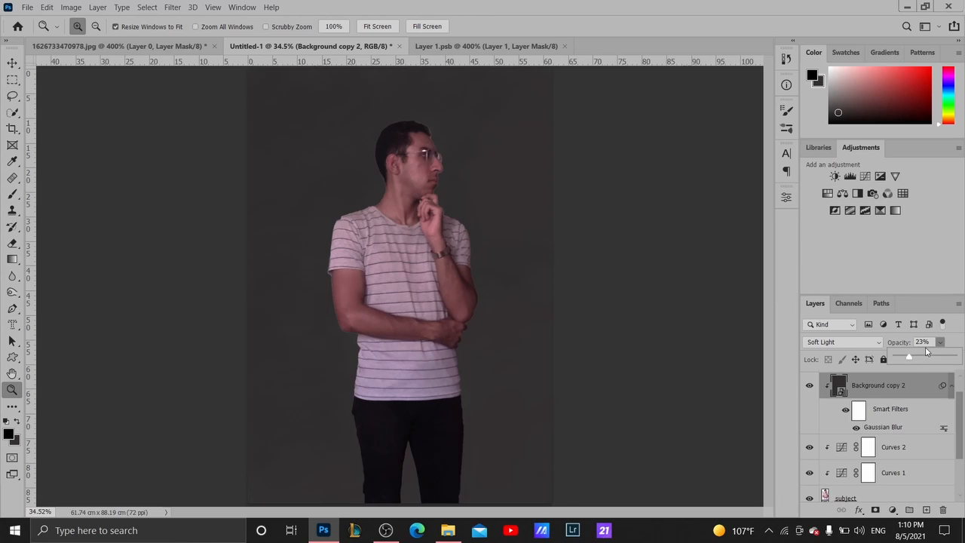
pyautogui.click(940, 344)
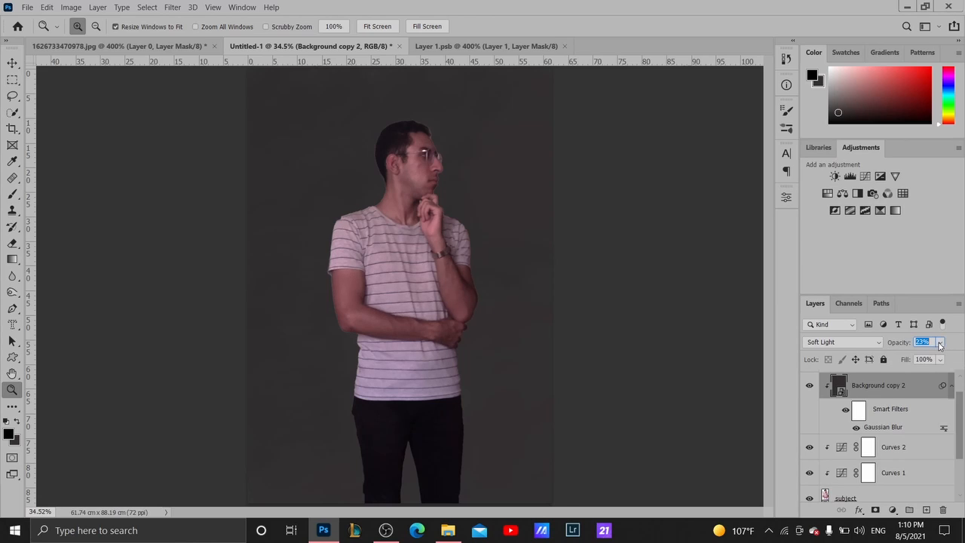
# Compare the man with and without Background copy 2 and Curves 2, leaving Curves 2 visible and Background copy 2 hidden
pyautogui.click(810, 386)
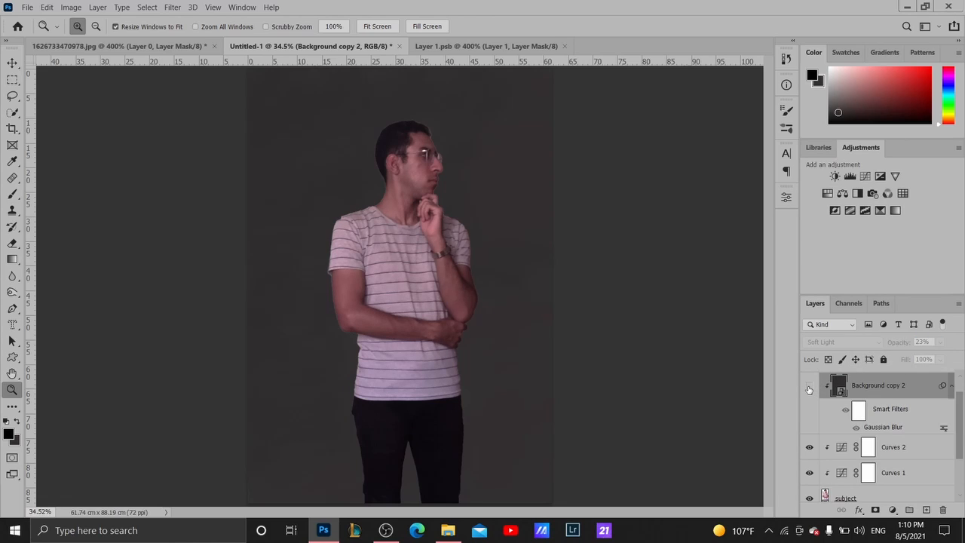
pyautogui.click(810, 447)
pyautogui.click(810, 447)
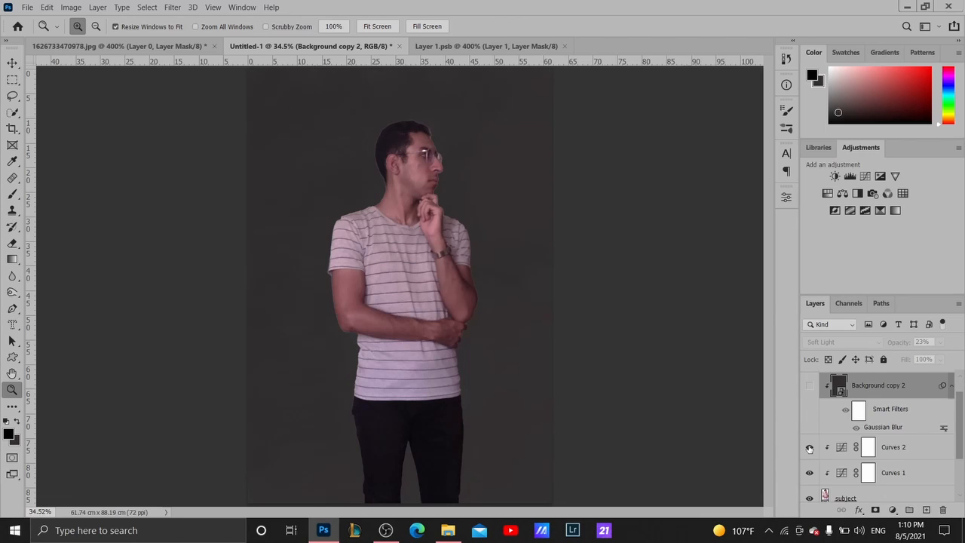
pyautogui.click(810, 386)
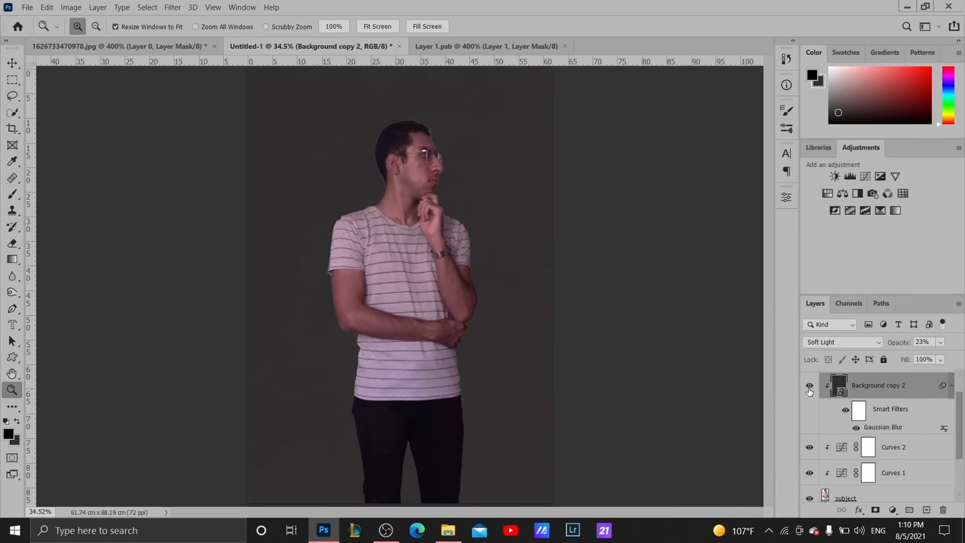
pyautogui.click(810, 386)
# Move Background copy 2 above the Hue/Saturation 1 layer and clip it to that adjustment
pyautogui.scroll(-2, 830, 411)
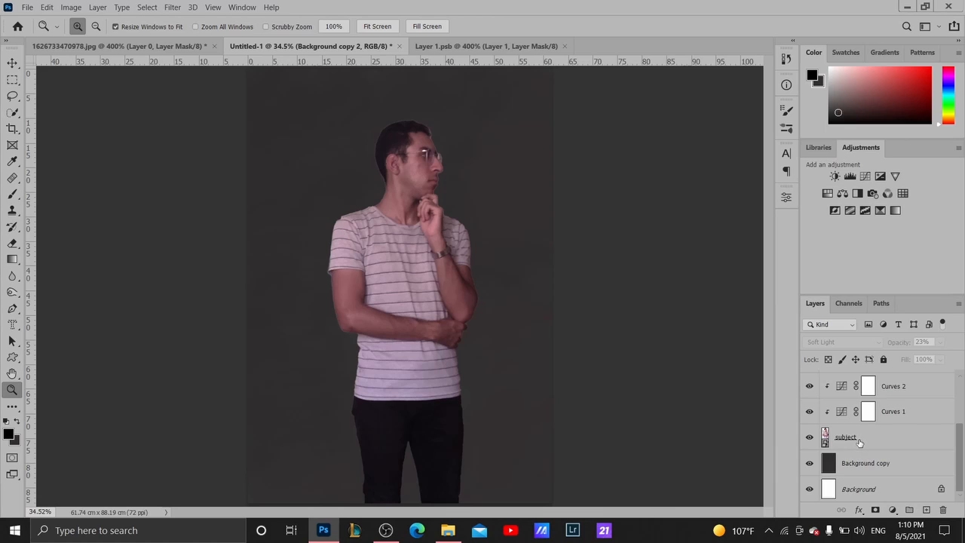
pyautogui.scroll(2, 860, 443)
pyautogui.moveTo(860, 444); pyautogui.dragTo(883, 372)
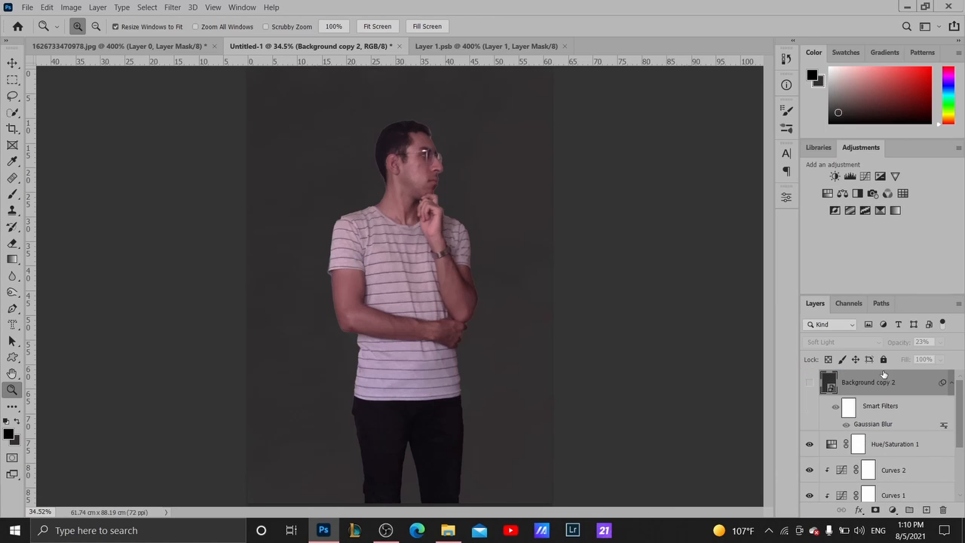
pyautogui.click(810, 384)
pyautogui.click(811, 384)
pyautogui.keyDown('alt'); pyautogui.click(871, 434); pyautogui.keyUp('alt')
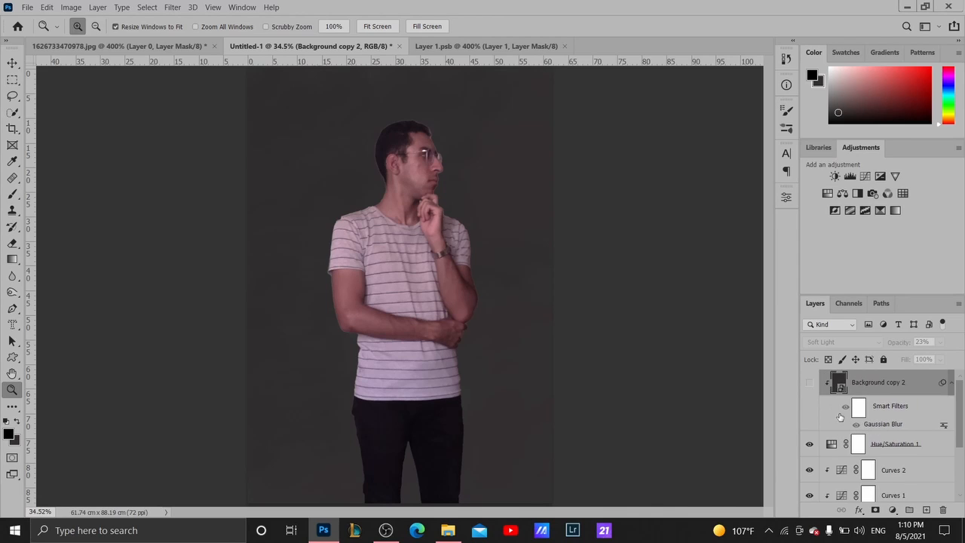
# Compare the image with and without the clipped Background copy 2 layer, leaving it hidden
pyautogui.click(810, 383)
pyautogui.click(811, 384)
pyautogui.click(811, 383)
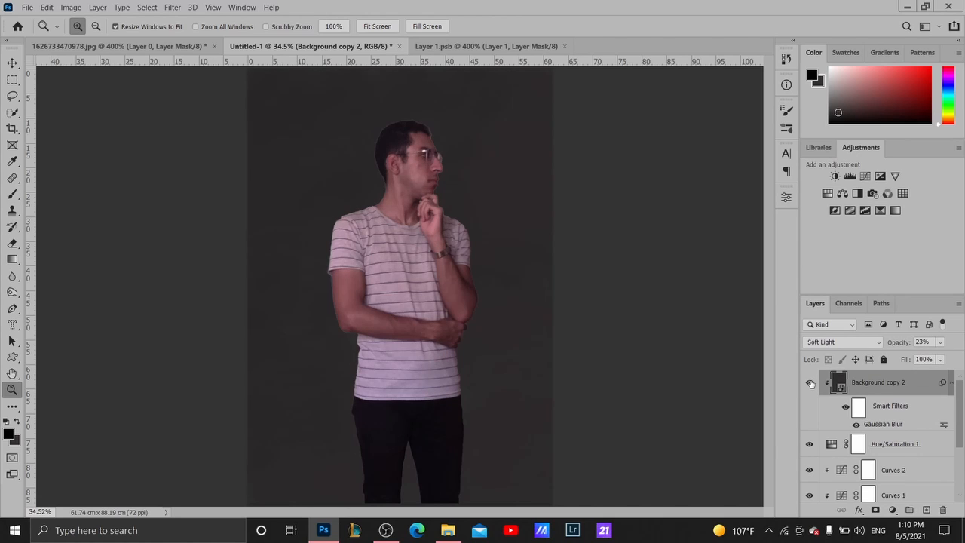
pyautogui.click(811, 383)
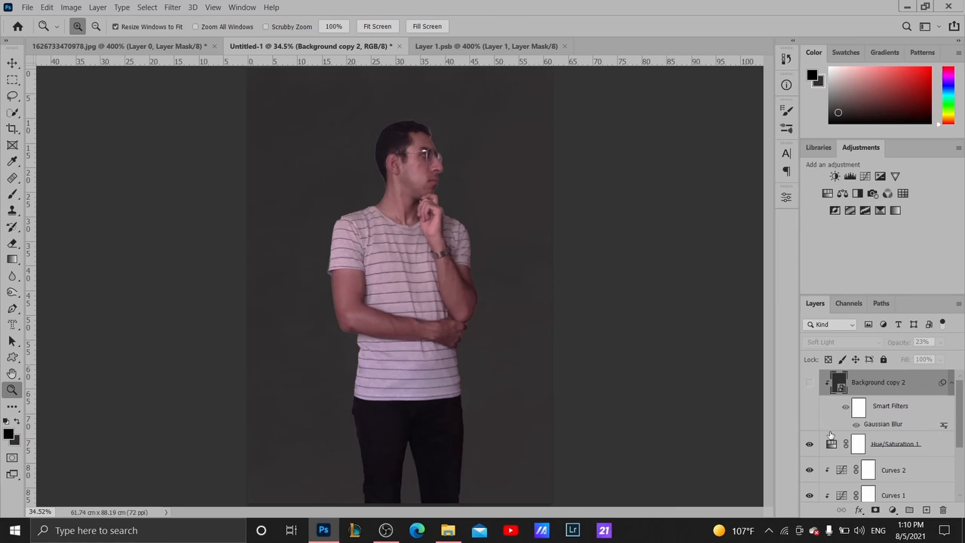
# Clip the Hue/Saturation 1 adjustment to the man's layer stack above Curves 2
pyautogui.scroll(-1, 830, 435)
pyautogui.click(899, 388)
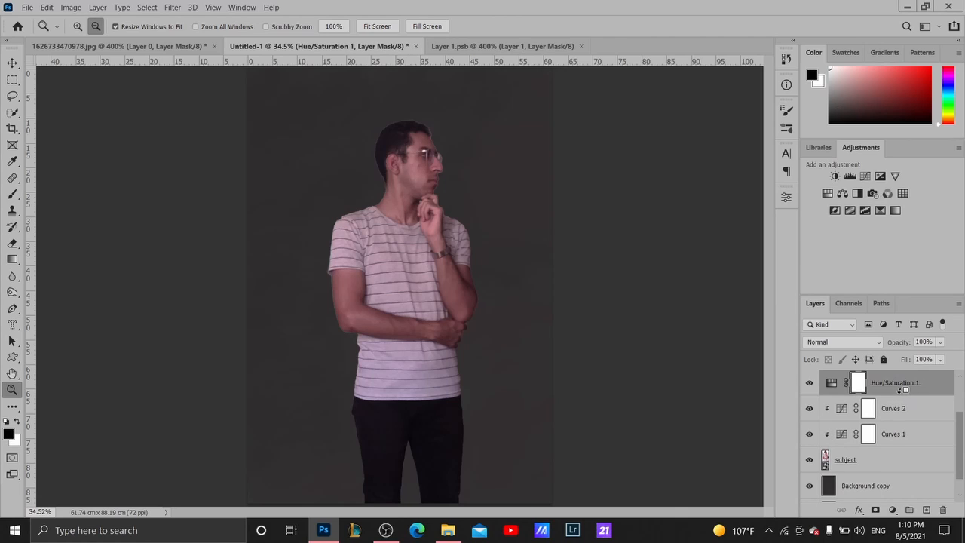
pyautogui.scroll(1, 848, 396)
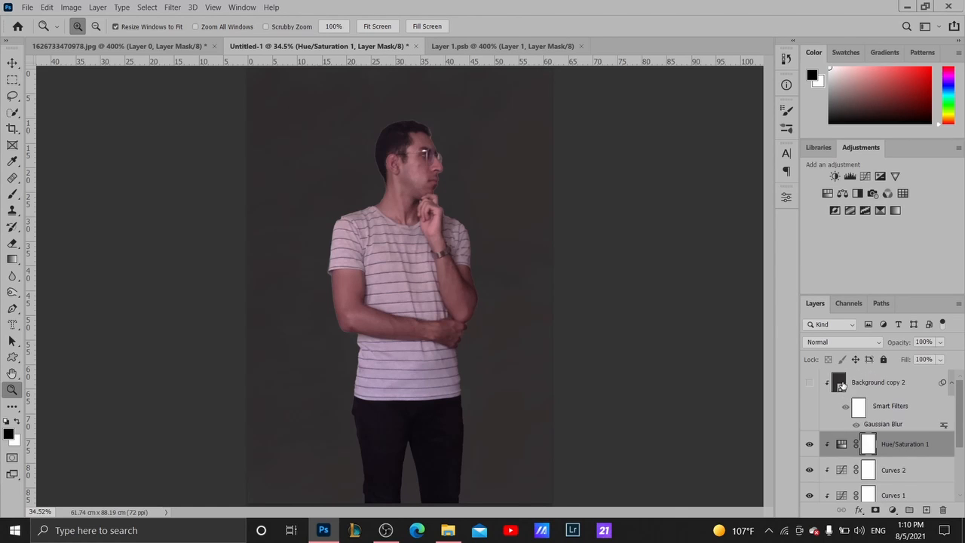
# Check the effect of Background copy 2 on the man by toggling its visibility, leaving it off
pyautogui.click(856, 384)
pyautogui.click(810, 385)
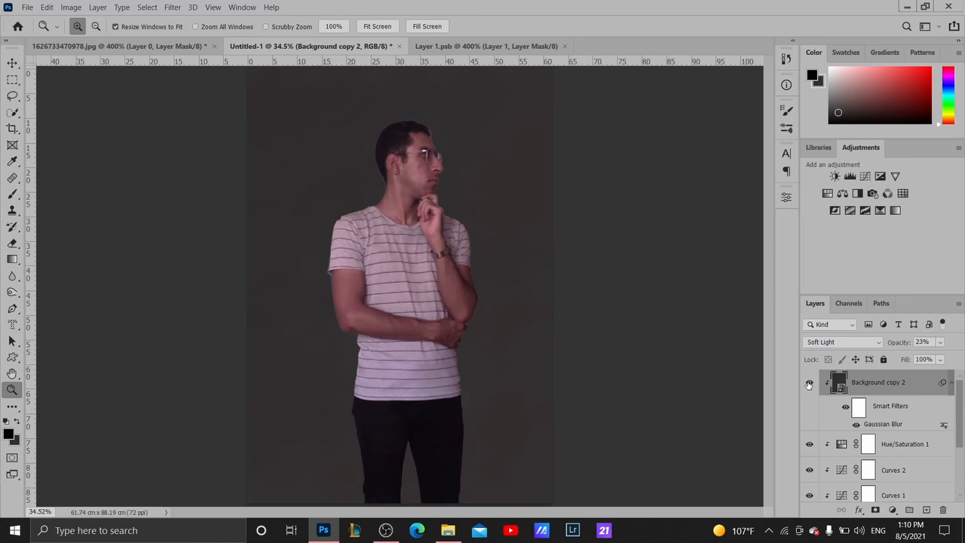
pyautogui.click(810, 384)
pyautogui.click(810, 385)
pyautogui.click(809, 385)
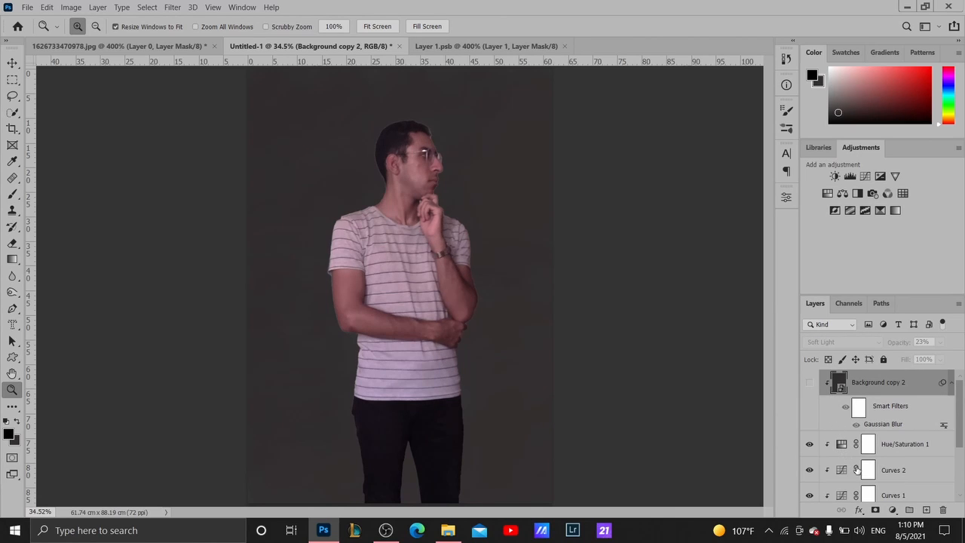
pyautogui.scroll(-3, 946, 444)
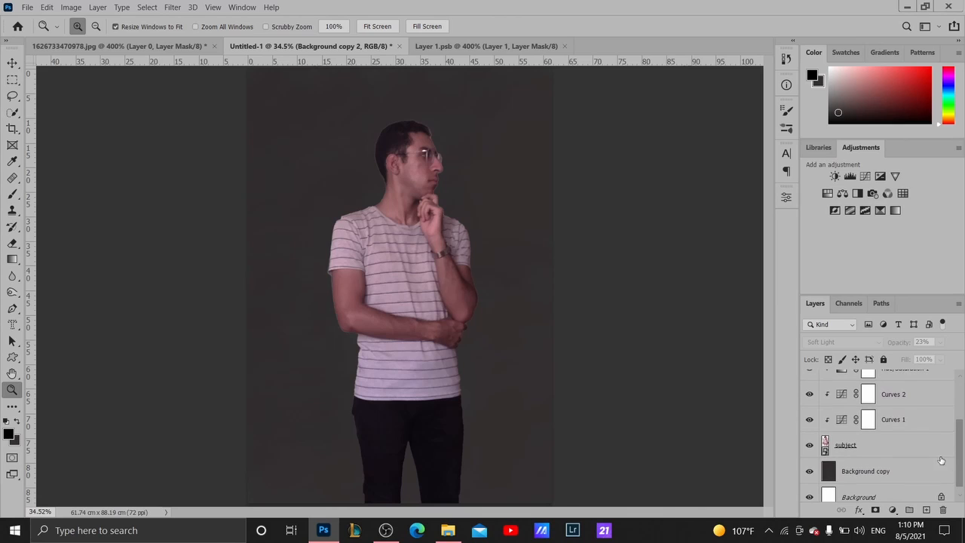
pyautogui.scroll(3, 891, 430)
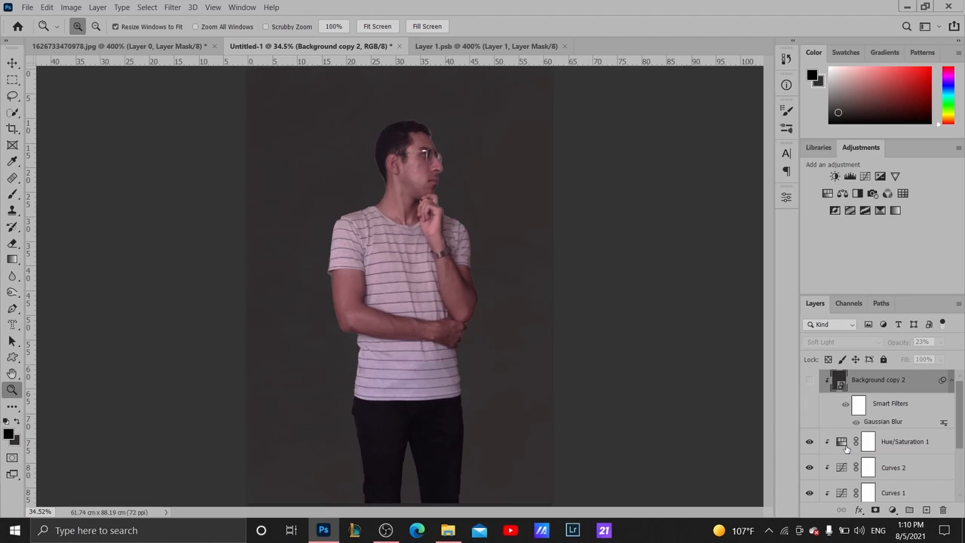
pyautogui.scroll(-3, 846, 449)
pyautogui.scroll(3, 847, 440)
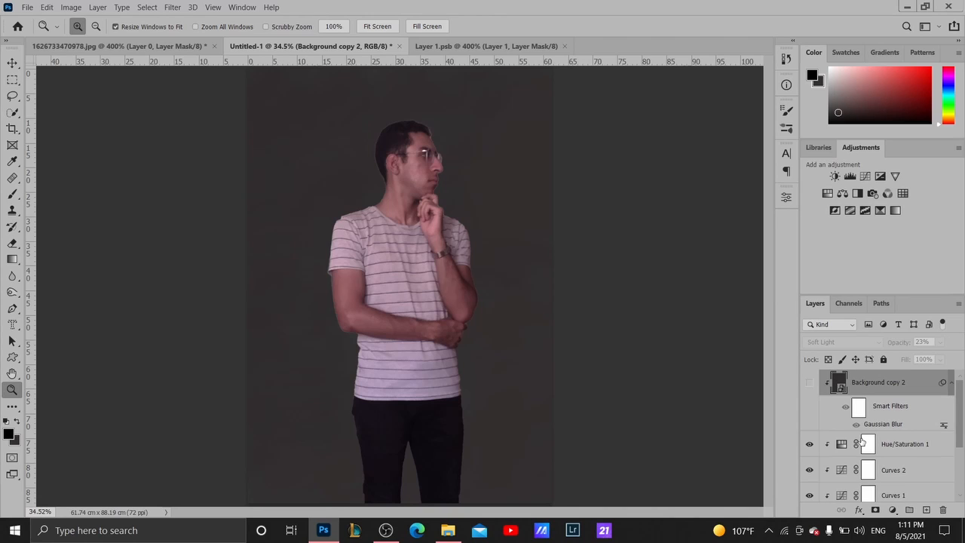
# Add a Curves adjustment clipped above Curves 2, and pull its RGB curve downward with one point to darken the man
pyautogui.click(914, 470)
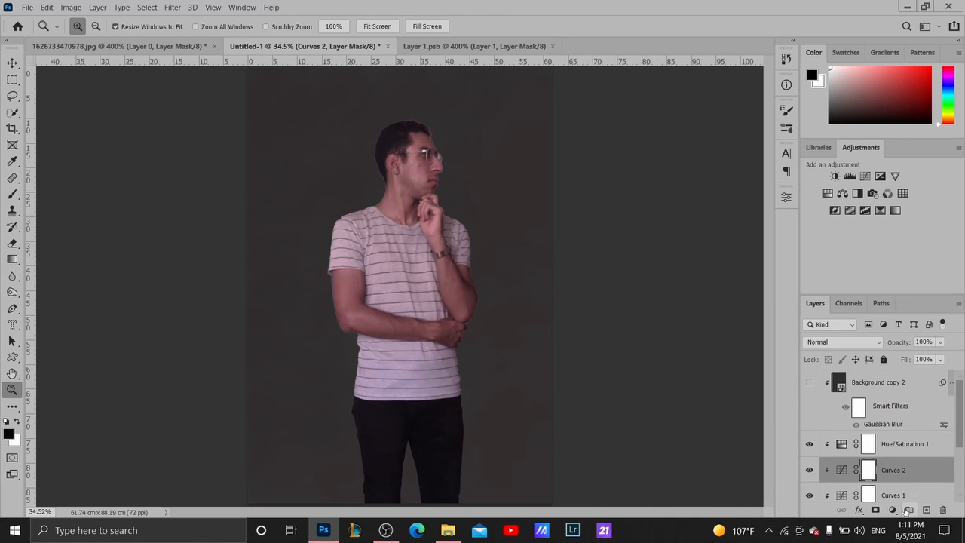
pyautogui.click(893, 510)
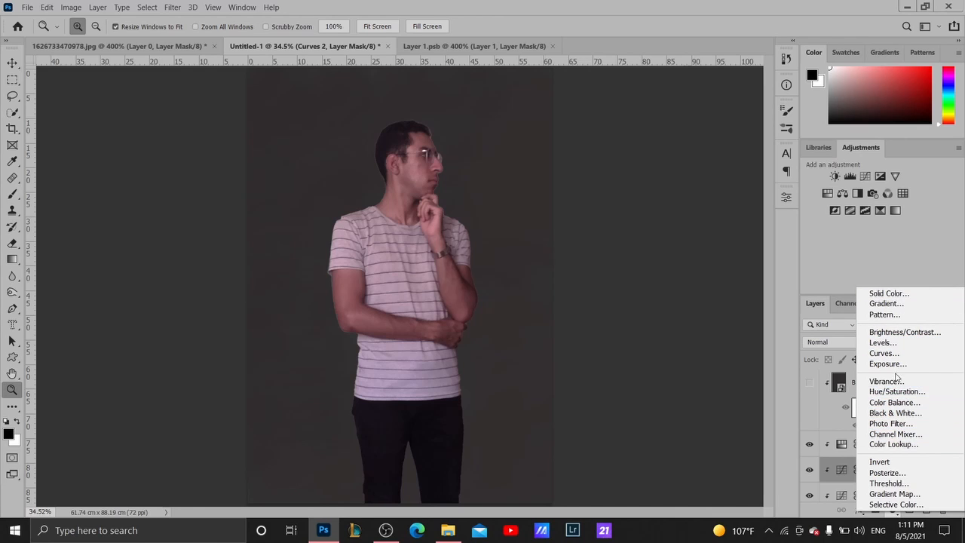
pyautogui.click(884, 353)
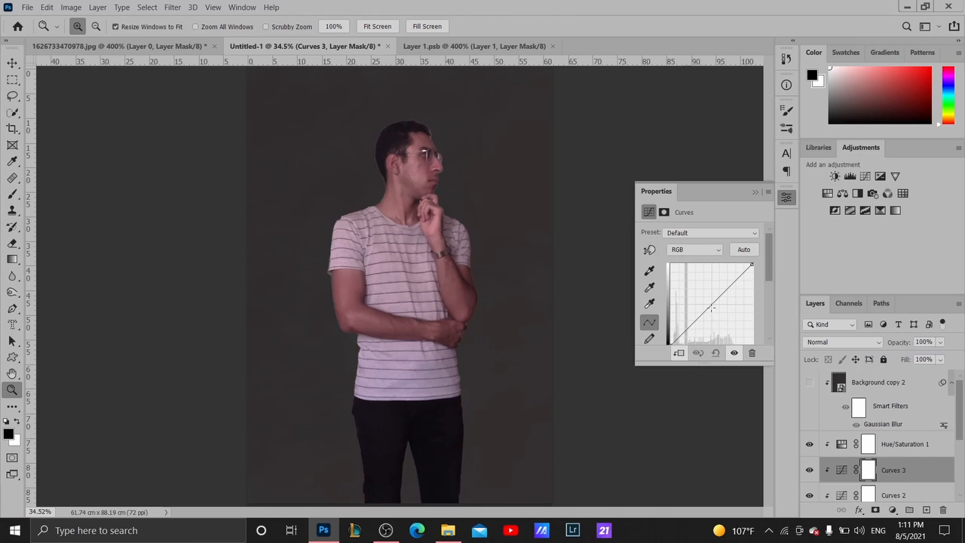
pyautogui.moveTo(724, 294); pyautogui.dragTo(722, 302)
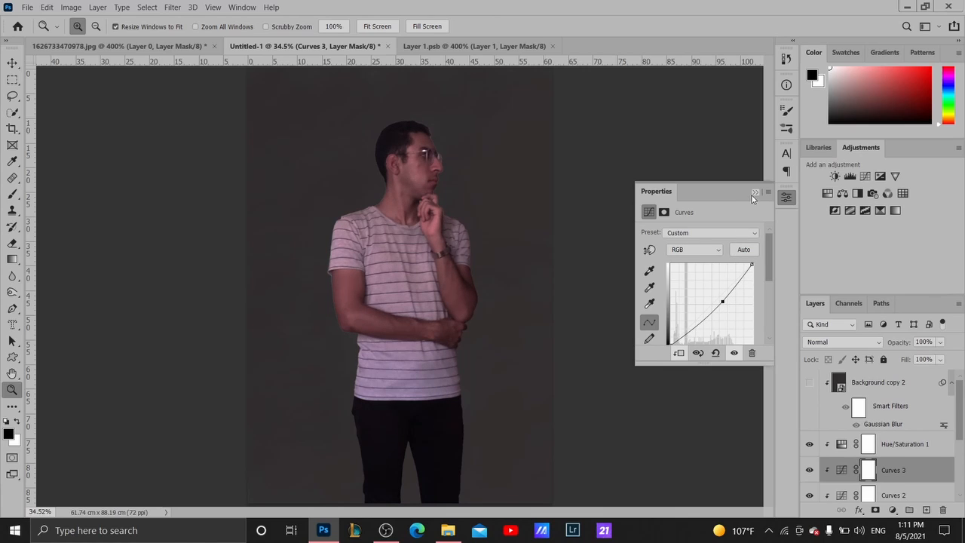
# Invert the Curves 3 mask to black, and paint white on it with an enlarged soft brush over the shirt's chest
pyautogui.click(755, 193)
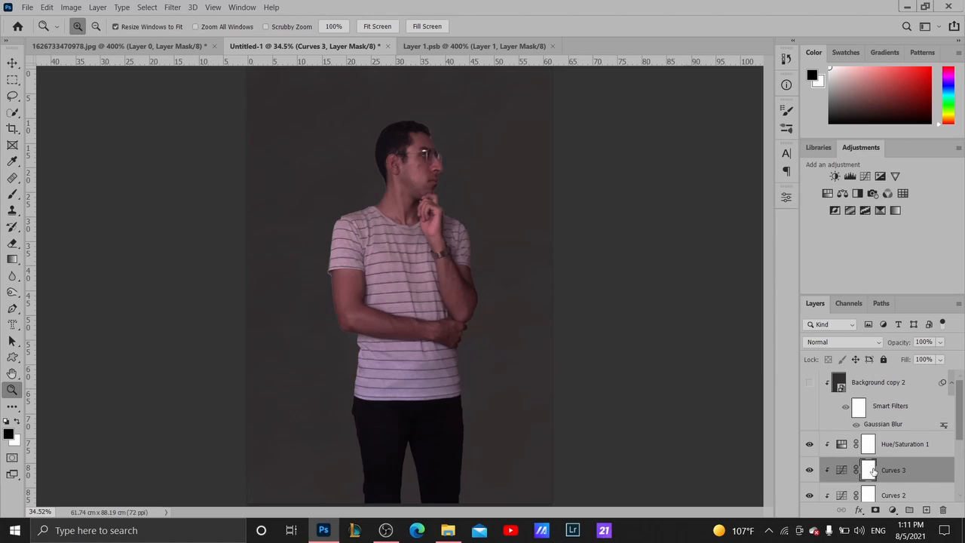
pyautogui.hotkey('ctrl', 'i')
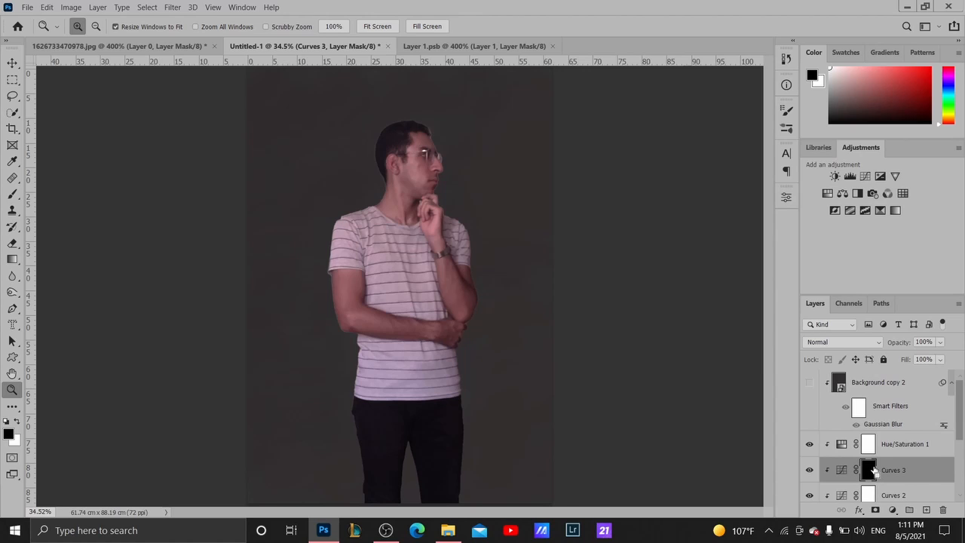
pyautogui.press('b')
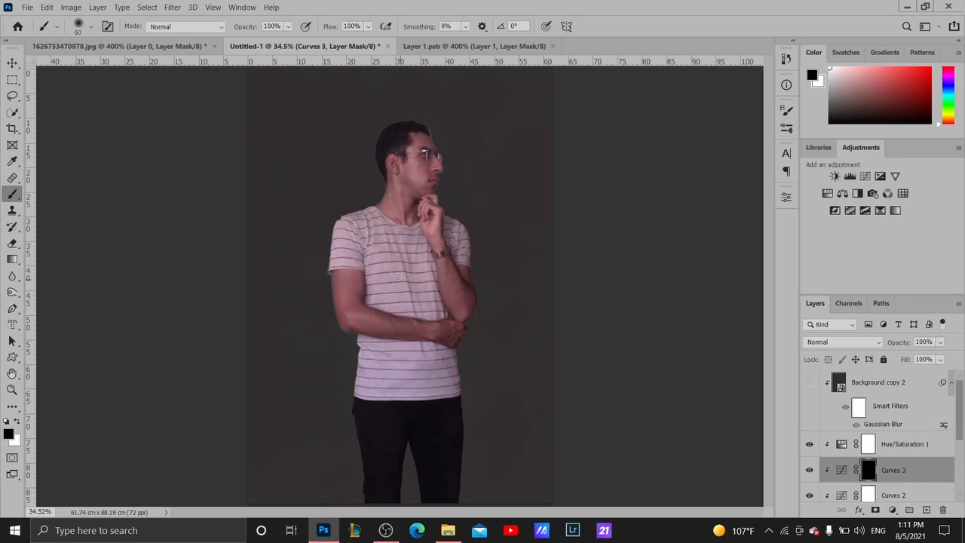
pyautogui.press(']')
pyautogui.press(']')
pyautogui.press(']')
pyautogui.press(']')
pyautogui.press(']')
pyautogui.press(']')
pyautogui.press('[')
pyautogui.press('[')
pyautogui.press(']')
pyautogui.press(']')
pyautogui.press('x')
pyautogui.moveTo(361, 236)
pyautogui.mouseDown()
pyautogui.moveTo(348, 240)
pyautogui.moveTo(365, 236)
pyautogui.moveTo(386, 287)
pyautogui.moveTo(391, 248)
pyautogui.moveTo(415, 259)
pyautogui.moveTo(423, 294)
pyautogui.moveTo(383, 295)
pyautogui.moveTo(381, 355)
pyautogui.mouseUp()
# Paint white on the Curves 3 mask over the shirt's lower part with a 200 px brush
pyautogui.press('[')
pyautogui.press('[')
pyautogui.press('[')
pyautogui.press('[')
pyautogui.press('[')
pyautogui.press('[')
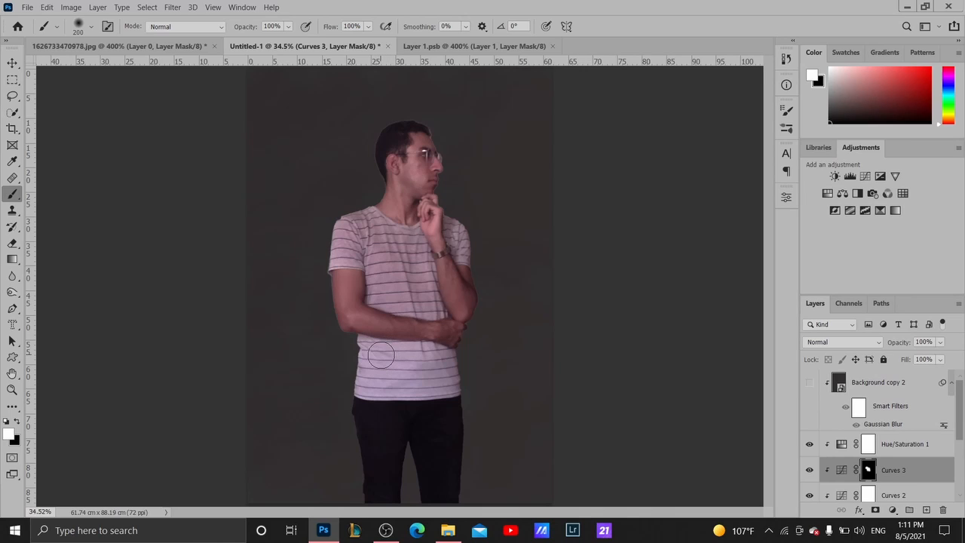
pyautogui.press(']')
pyautogui.moveTo(371, 344)
pyautogui.mouseDown()
pyautogui.moveTo(363, 385)
pyautogui.moveTo(383, 369)
pyautogui.moveTo(369, 386)
pyautogui.moveTo(425, 390)
pyautogui.moveTo(449, 381)
pyautogui.moveTo(448, 366)
pyautogui.moveTo(398, 353)
pyautogui.moveTo(435, 360)
pyautogui.moveTo(396, 386)
pyautogui.moveTo(391, 369)
pyautogui.moveTo(382, 386)
pyautogui.moveTo(419, 385)
pyautogui.mouseUp()
# Extend the white painting on the Curves 3 mask from the middle of the torso to the man's near sleeve
pyautogui.press(']')
pyautogui.press(']')
pyautogui.press(']')
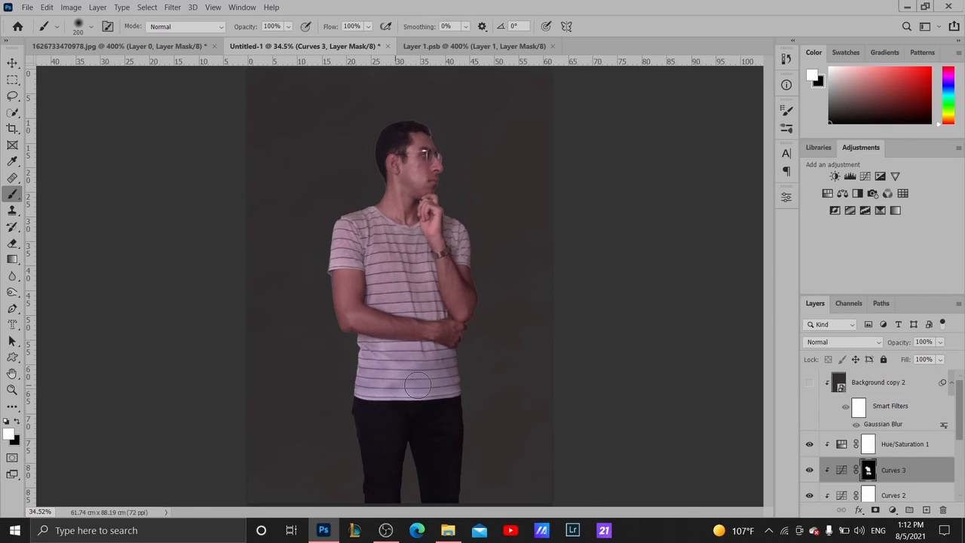
pyautogui.moveTo(427, 305)
pyautogui.mouseDown()
pyautogui.moveTo(410, 245)
pyautogui.moveTo(384, 248)
pyautogui.moveTo(380, 286)
pyautogui.moveTo(380, 236)
pyautogui.moveTo(369, 226)
pyautogui.moveTo(350, 232)
pyautogui.moveTo(343, 254)
pyautogui.moveTo(360, 228)
pyautogui.moveTo(342, 259)
pyautogui.mouseUp()
# Reduce the mask brush to 125 px and set its flow to 85%
pyautogui.press('[')
pyautogui.press('[')
pyautogui.press('[')
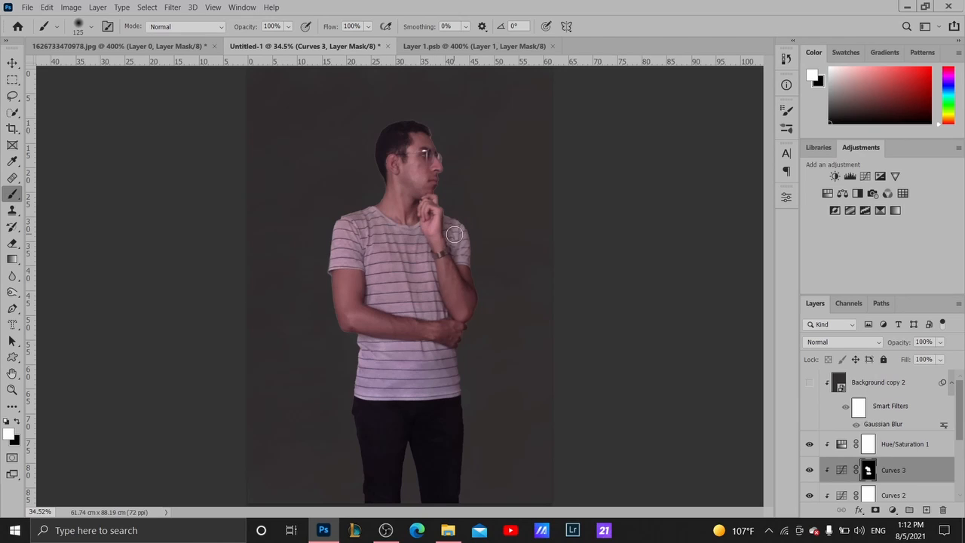
pyautogui.click(368, 26)
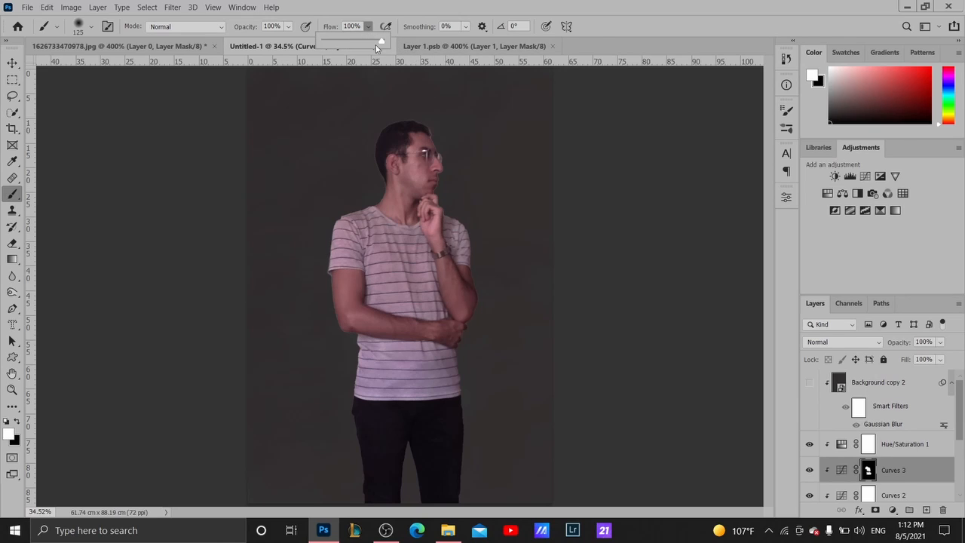
pyautogui.moveTo(385, 41); pyautogui.dragTo(370, 43)
pyautogui.click(369, 26)
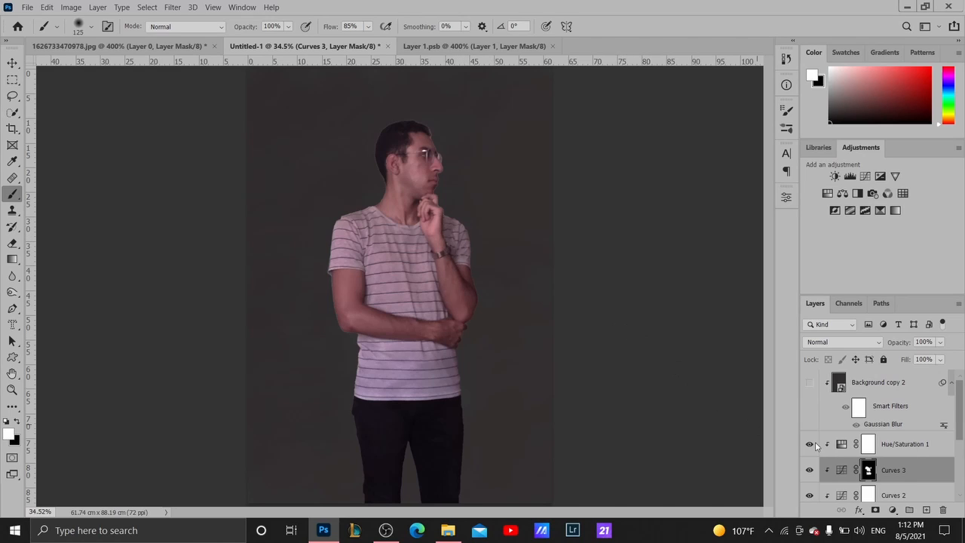
# Turn the Background copy 2 layer back on, and reselect the Curves 3 mask with the brush enlarged to 175 px
pyautogui.click(895, 477)
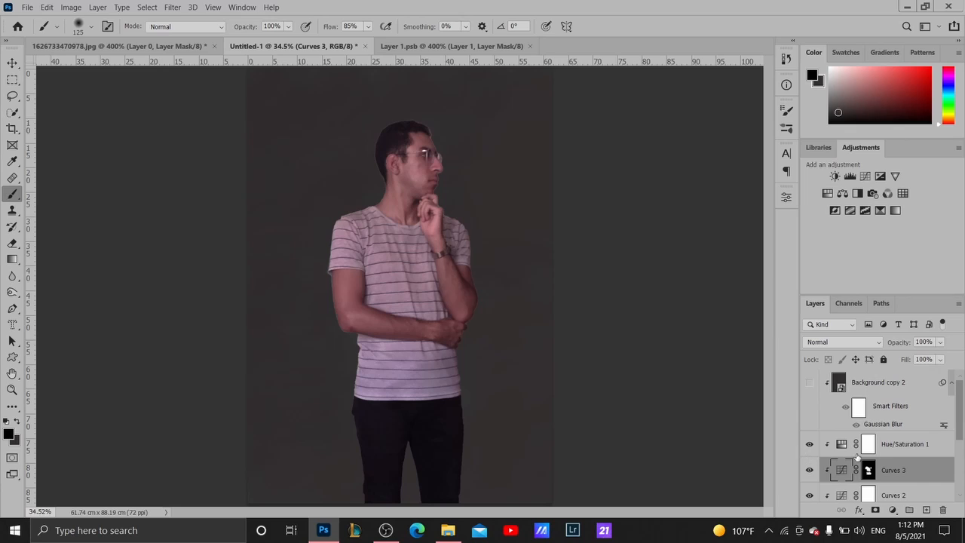
pyautogui.click(811, 384)
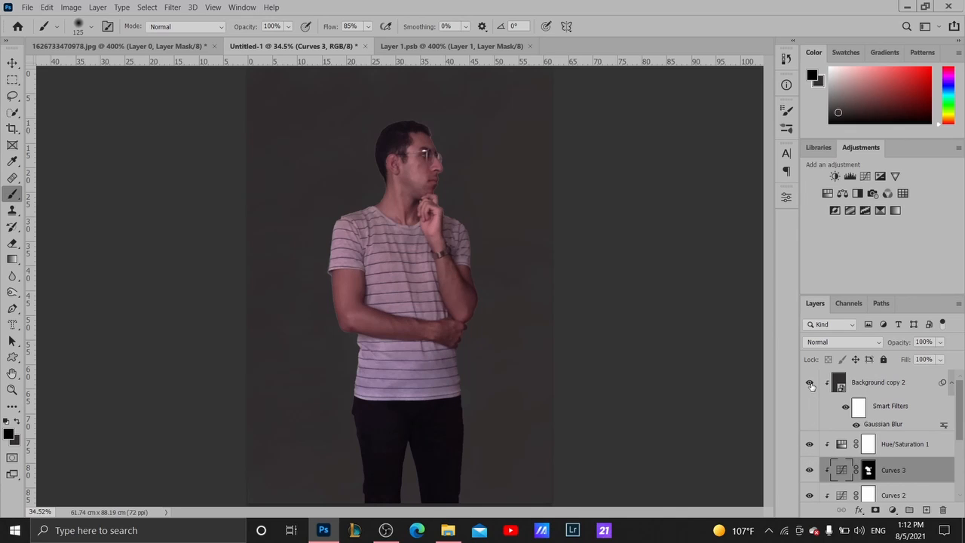
pyautogui.click(810, 385)
pyautogui.click(869, 472)
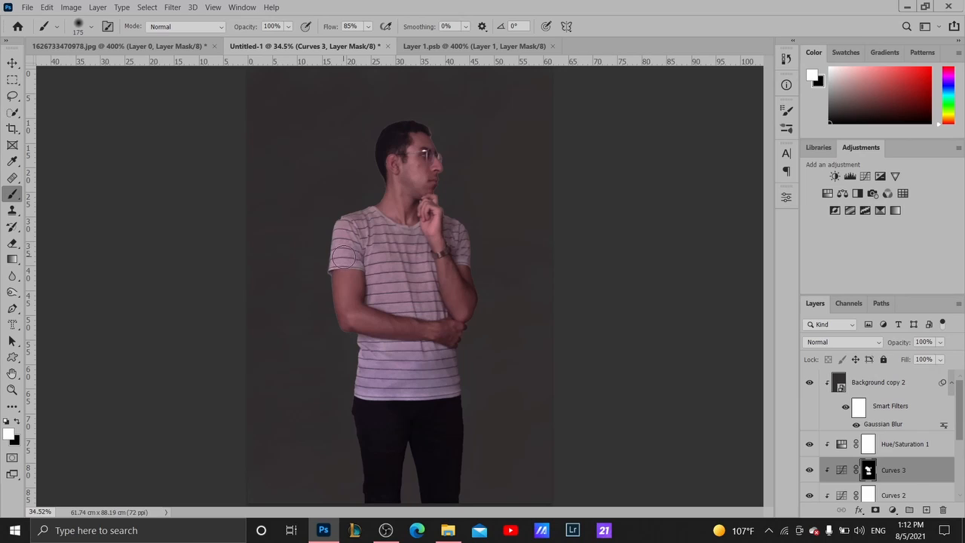
pyautogui.press(']')
# Add a Solid Color fill of dark grey #262424 directly above the subject layer, within the man's clipped stack
pyautogui.moveTo(958, 424); pyautogui.dragTo(963, 459)
pyautogui.click(915, 471)
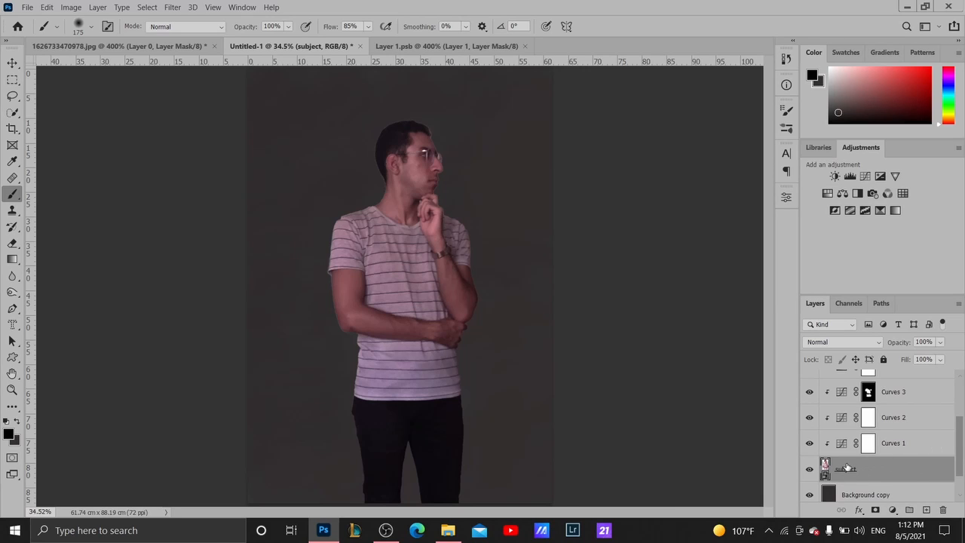
pyautogui.click(893, 512)
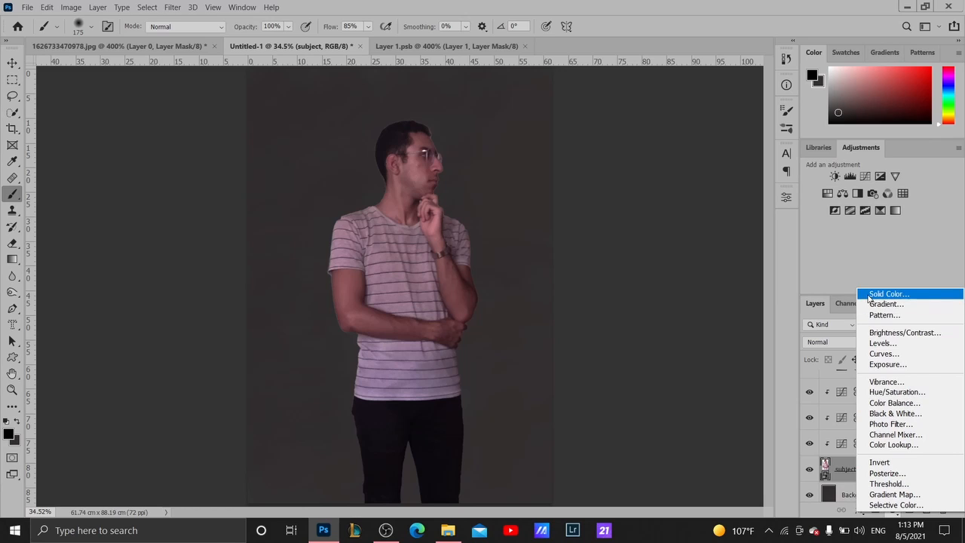
pyautogui.click(886, 294)
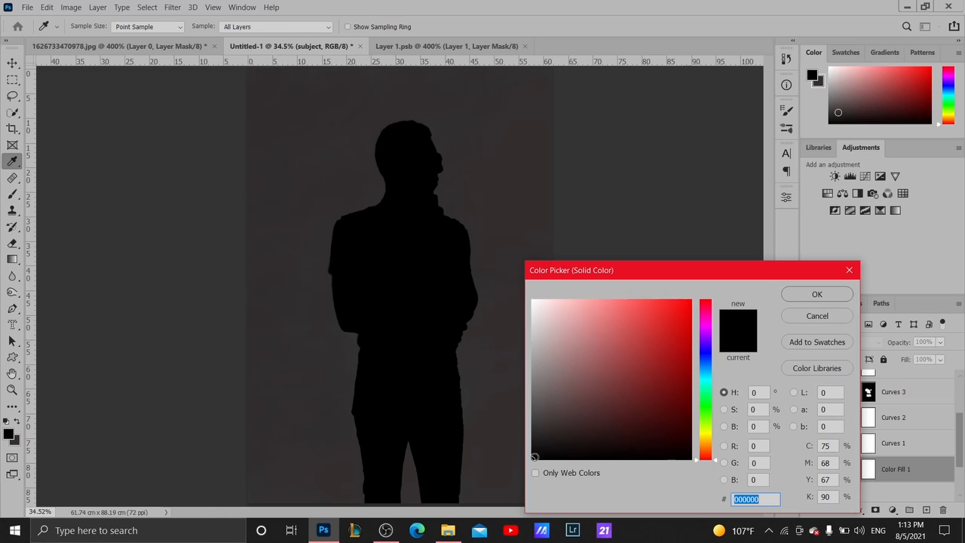
pyautogui.moveTo(534, 457); pyautogui.dragTo(536, 440)
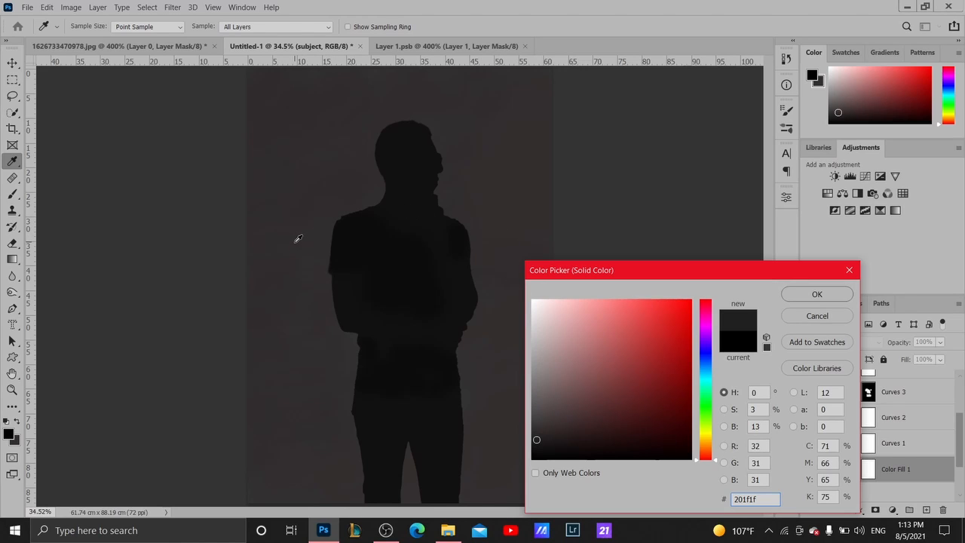
pyautogui.press('alt')
pyautogui.click(289, 254)
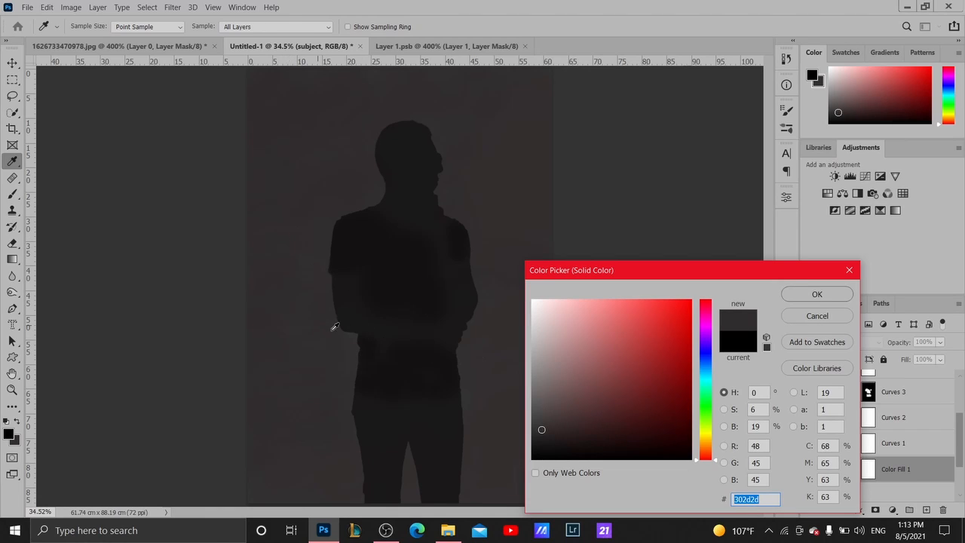
pyautogui.click(540, 436)
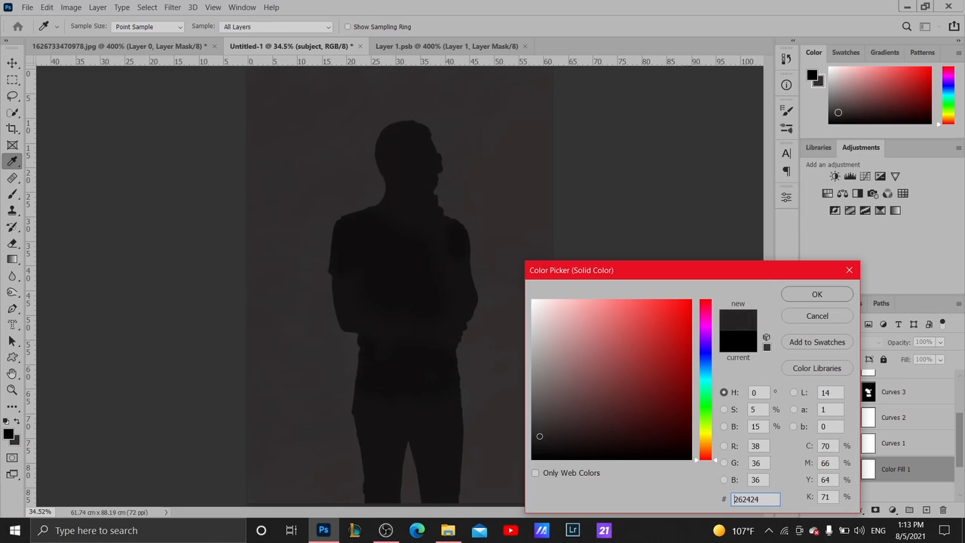
pyautogui.click(817, 295)
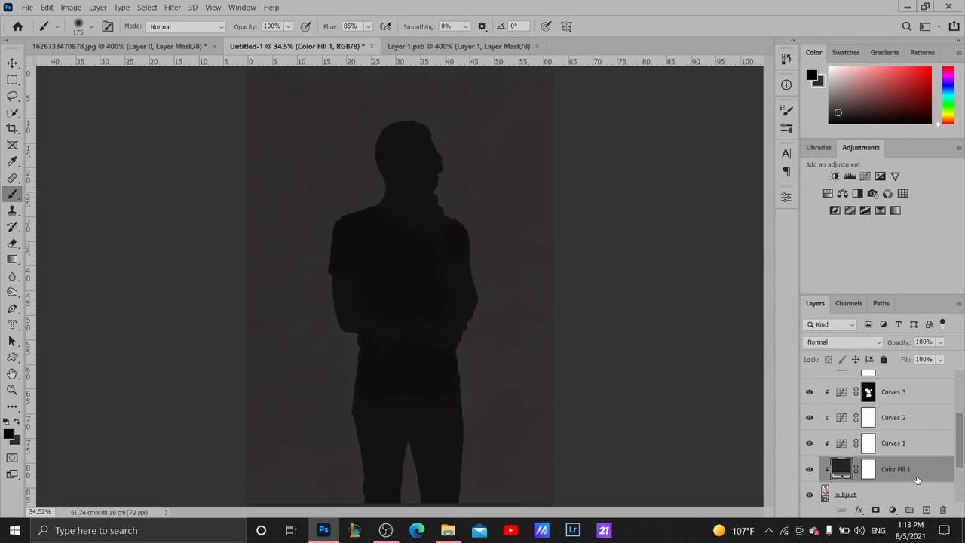
# Select the Color Fill 1 layer's mask and invert it to black to hide the dark fill
pyautogui.moveTo(902, 477)
pyautogui.mouseDown()
pyautogui.moveTo(907, 457)
pyautogui.moveTo(903, 478)
pyautogui.mouseUp()
pyautogui.click(870, 473)
pyautogui.hotkey('ctrl', 'i')
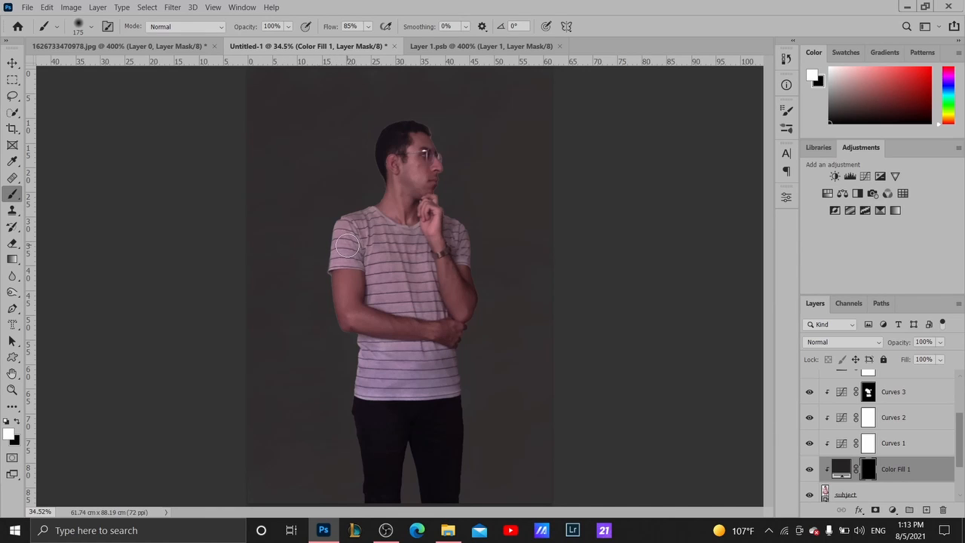
# Set up the Brush with 18% flow and an 80 px size for painting over the subject's sleeve
pyautogui.press('z')
pyautogui.click(339, 248)
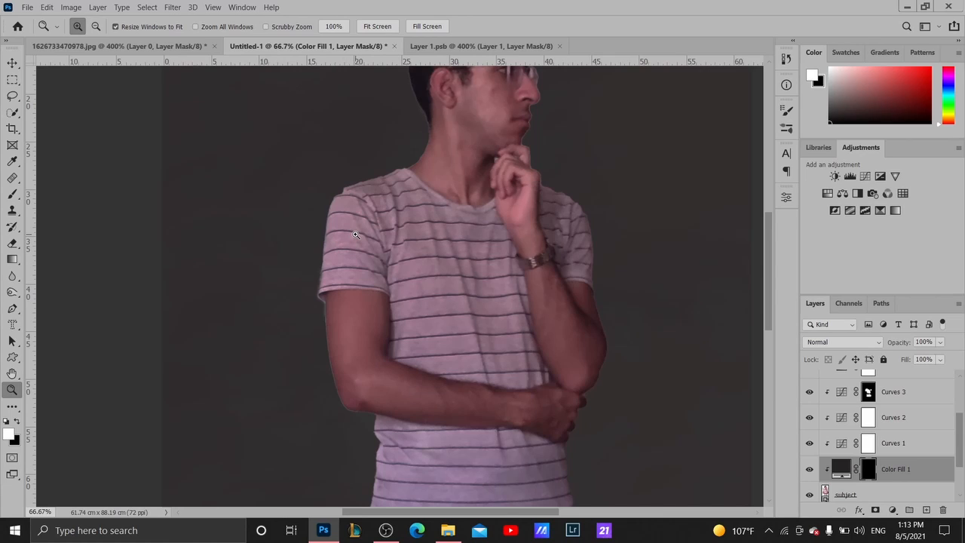
pyautogui.press('b')
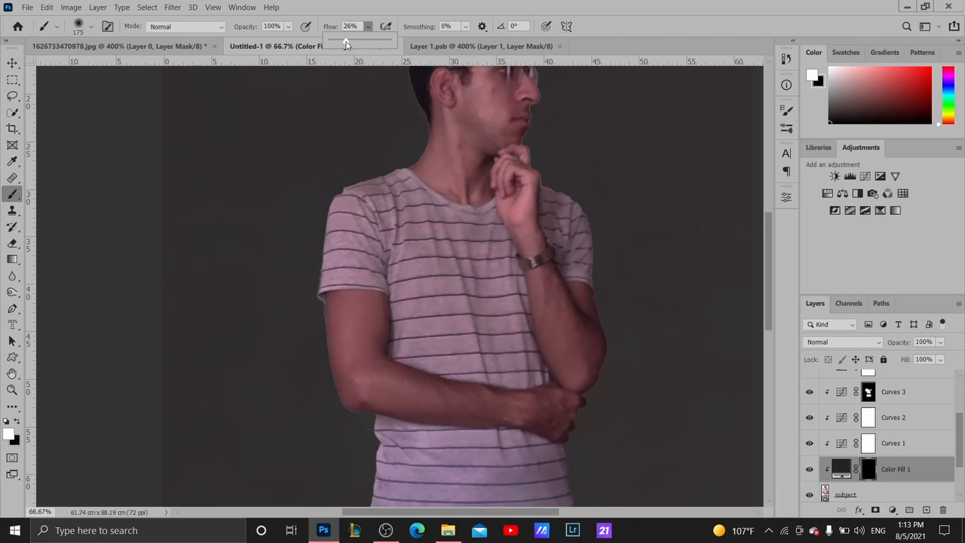
pyautogui.click(343, 43)
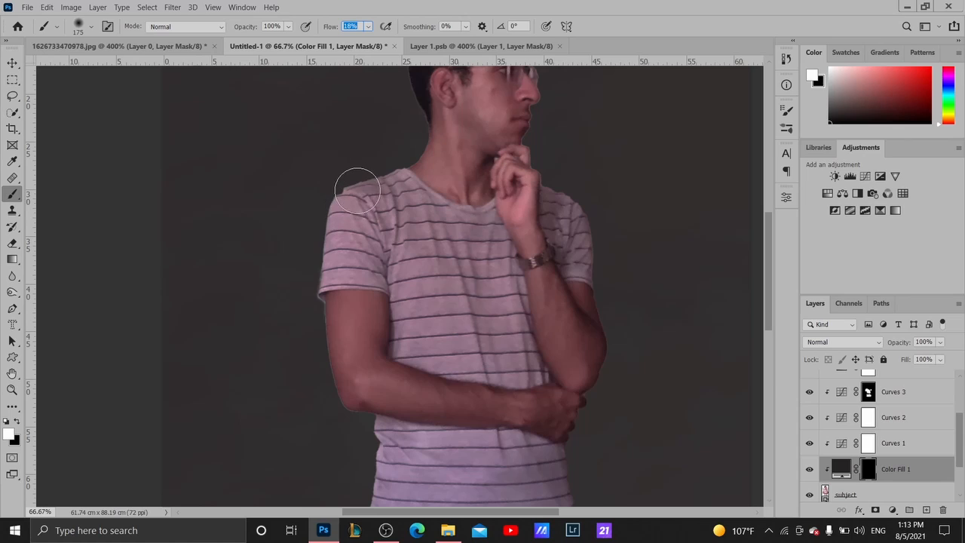
pyautogui.press('[')
pyautogui.press('[')
pyautogui.press('[')
pyautogui.press('[')
pyautogui.press('[')
# Try darkening the sleeve below the shoulder on the Color Fill 1 mask, first at 18% and again at 10% flow
pyautogui.moveTo(342, 206); pyautogui.dragTo(335, 231)
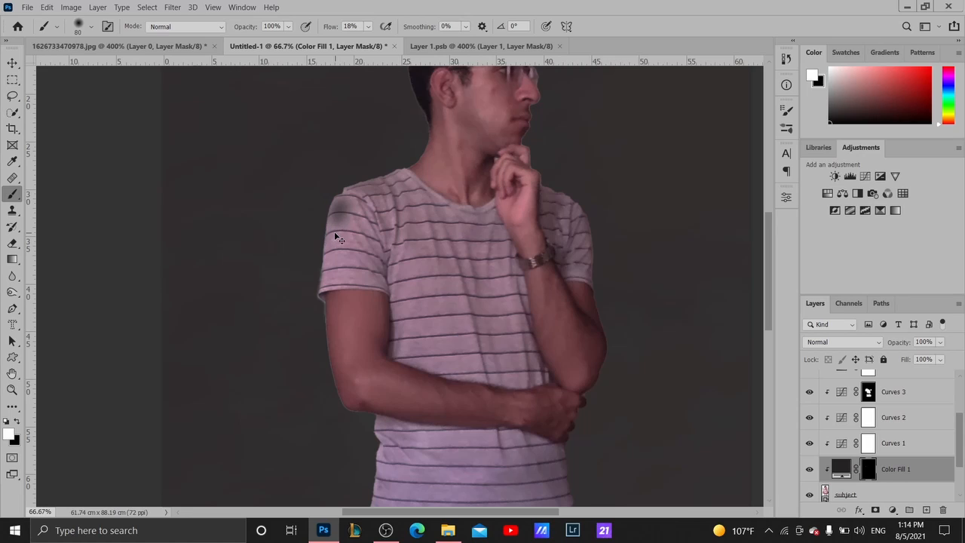
pyautogui.hotkey('ctrl', 'z')
pyautogui.click(365, 25)
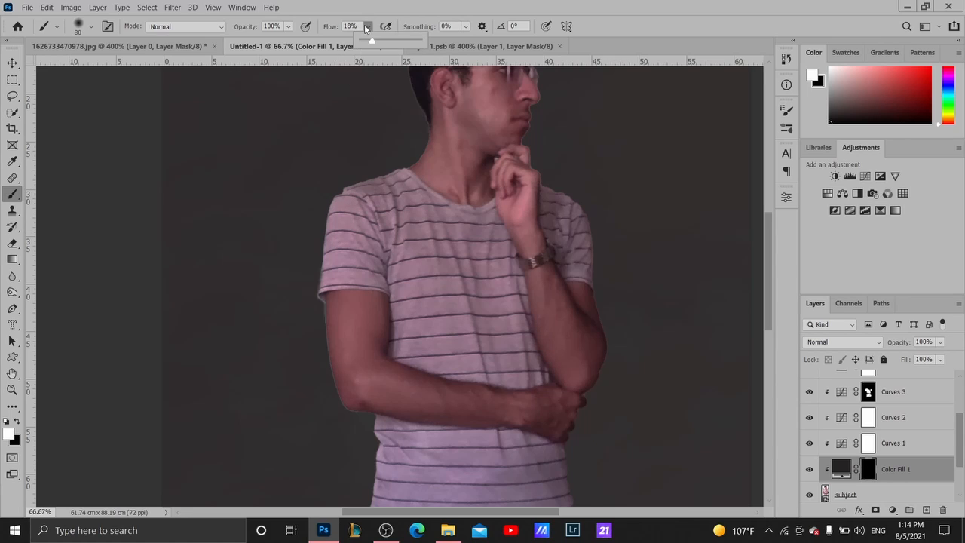
pyautogui.click(368, 27)
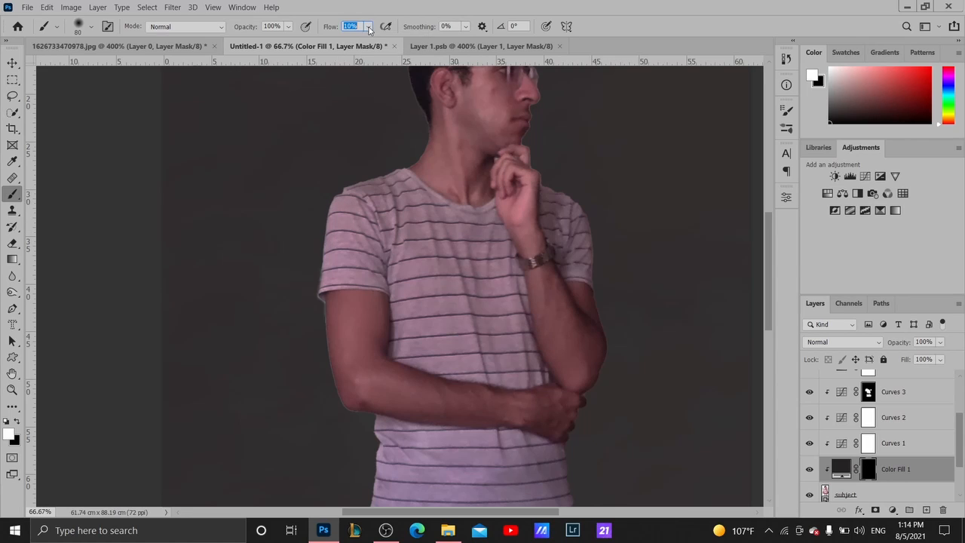
pyautogui.moveTo(338, 207)
pyautogui.mouseDown()
pyautogui.moveTo(324, 285)
pyautogui.moveTo(332, 231)
pyautogui.mouseUp()
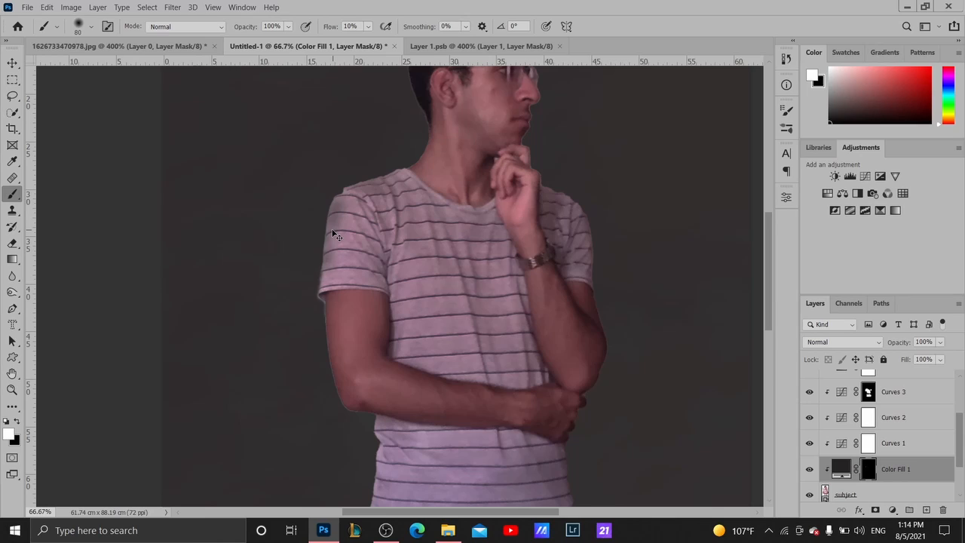
pyautogui.hotkey('ctrl', 'z')
# Lower the brush flow to 6% and paint the Color Fill 1 mask over the sleeve edges and the folded forearm
pyautogui.click(367, 29)
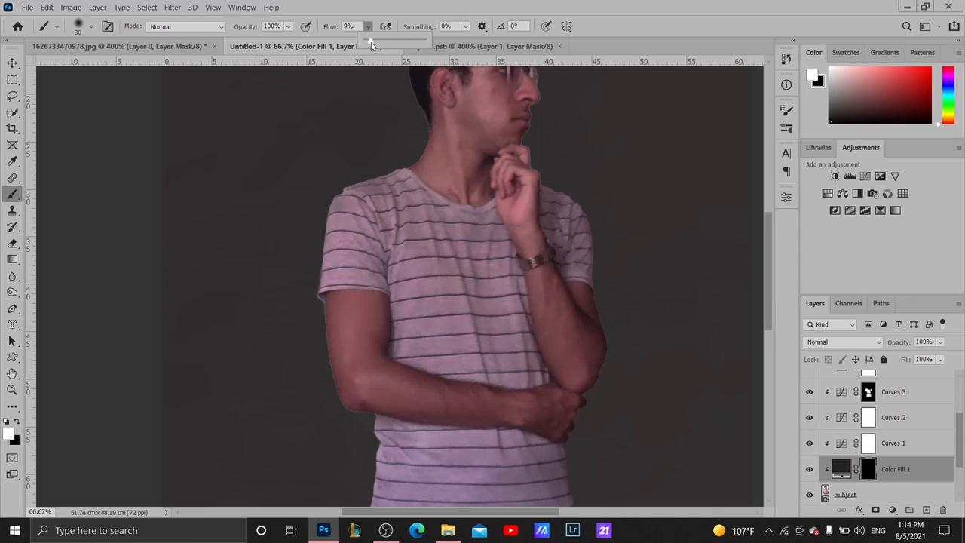
pyautogui.click(372, 29)
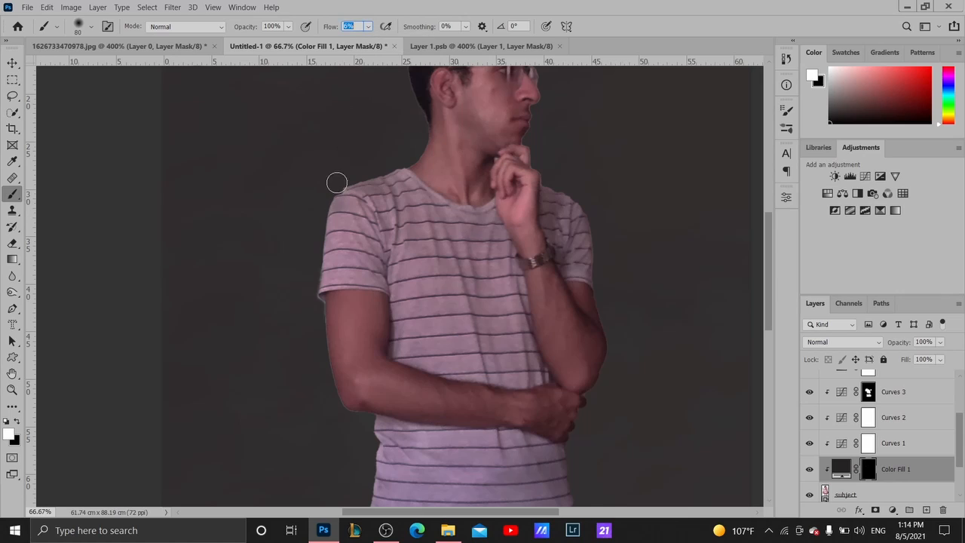
pyautogui.moveTo(332, 203)
pyautogui.mouseDown()
pyautogui.moveTo(325, 283)
pyautogui.moveTo(343, 280)
pyautogui.moveTo(329, 280)
pyautogui.moveTo(342, 203)
pyautogui.moveTo(329, 277)
pyautogui.mouseUp()
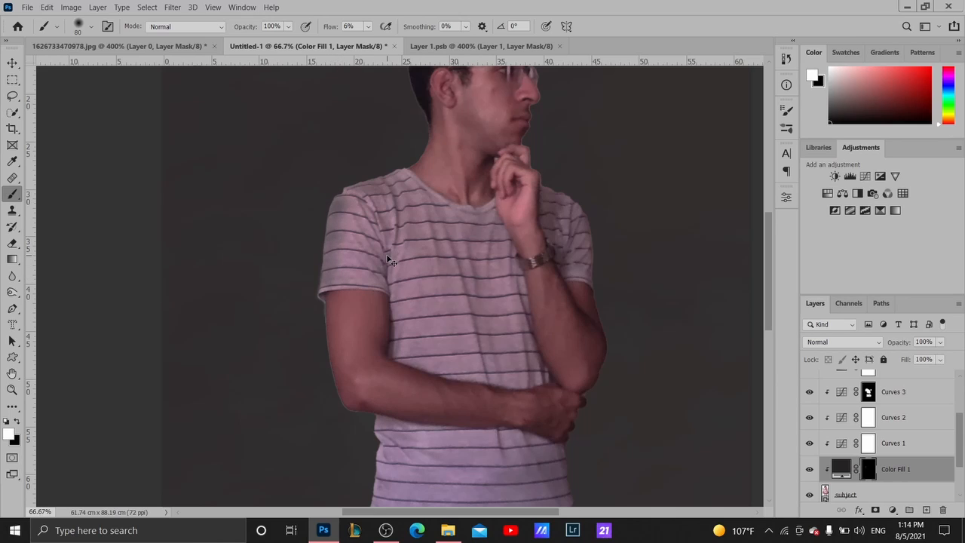
pyautogui.moveTo(334, 235); pyautogui.dragTo(329, 278)
pyautogui.moveTo(571, 216); pyautogui.dragTo(577, 231)
pyautogui.moveTo(331, 332)
pyautogui.mouseDown()
pyautogui.moveTo(350, 392)
pyautogui.moveTo(382, 409)
pyautogui.moveTo(537, 430)
pyautogui.mouseUp()
# Enlarge the brush to 175 px and paint the Color Fill 1 mask to shade the subject's neck
pyautogui.press('[')
pyautogui.press(']')
pyautogui.press(']')
pyautogui.press(']')
pyautogui.press(']')
pyautogui.press(']')
pyautogui.press('[')
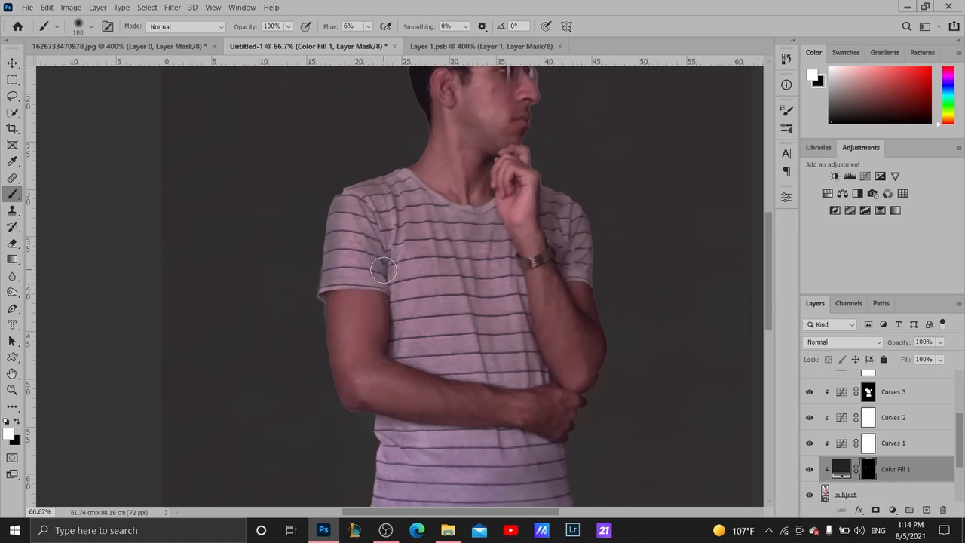
pyautogui.press(']')
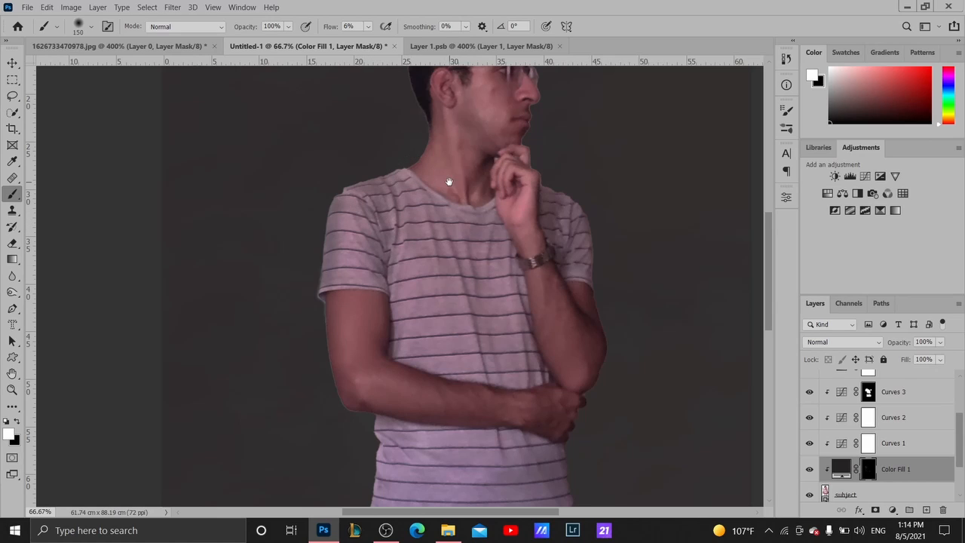
pyautogui.moveTo(449, 182); pyautogui.dragTo(442, 264)
pyautogui.press(']')
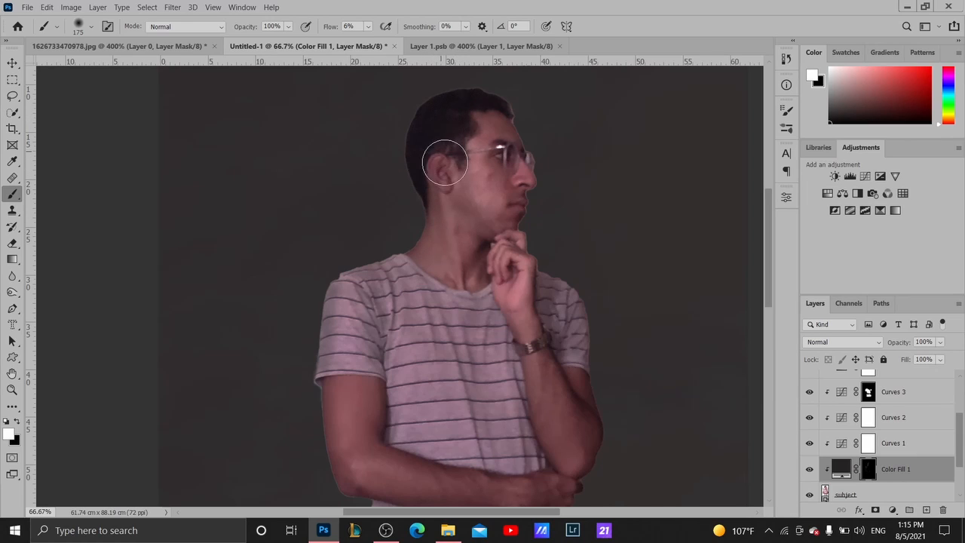
pyautogui.moveTo(446, 204); pyautogui.dragTo(447, 232)
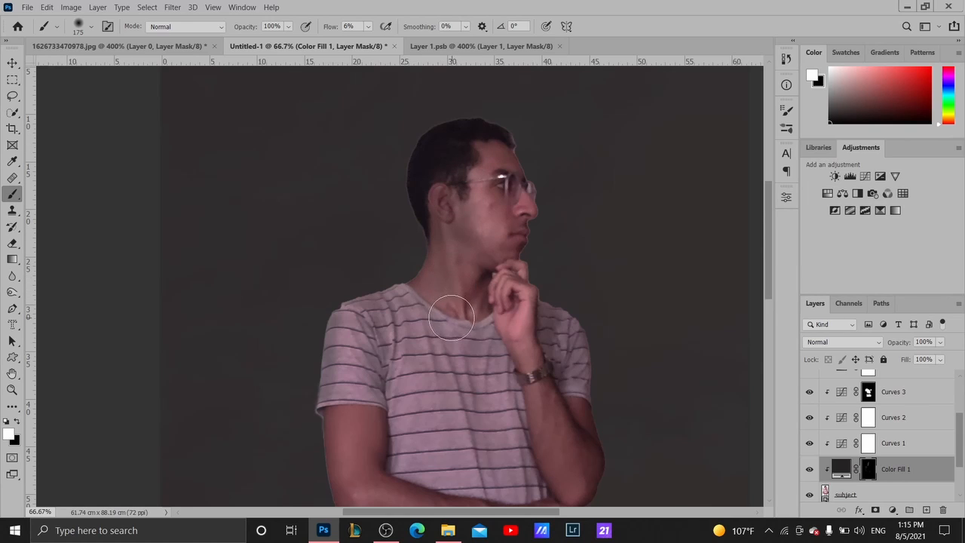
pyautogui.moveTo(482, 325); pyautogui.dragTo(486, 287)
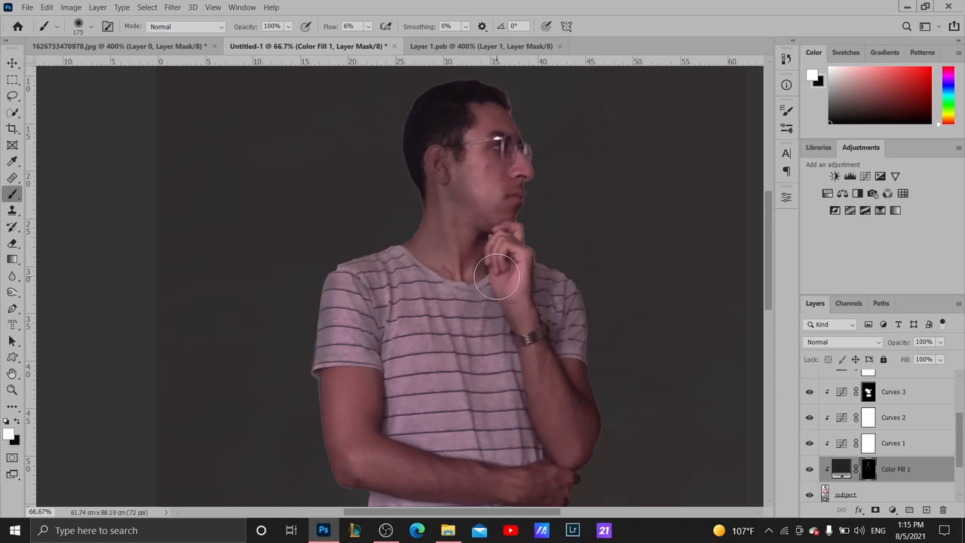
pyautogui.scroll(-10, 482, 316)
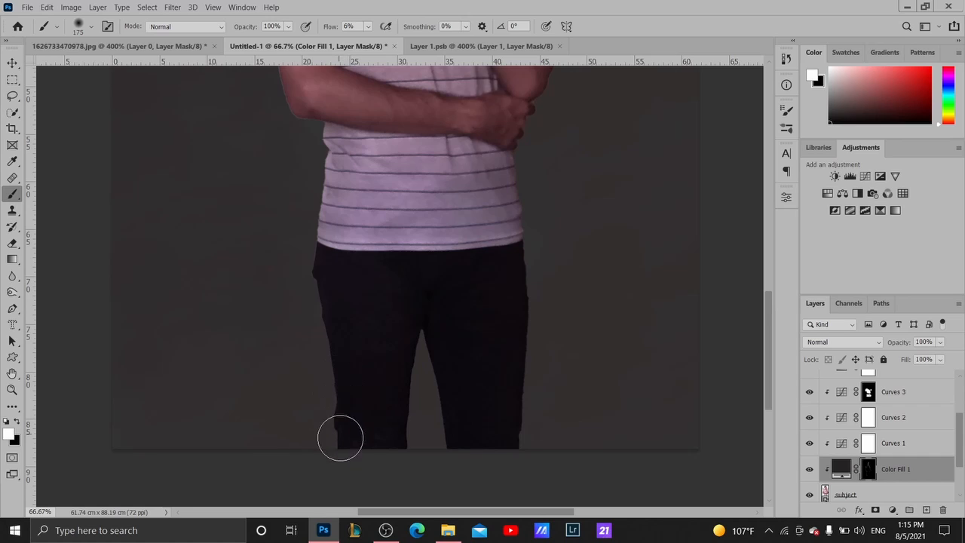
pyautogui.scroll(5, 356, 339)
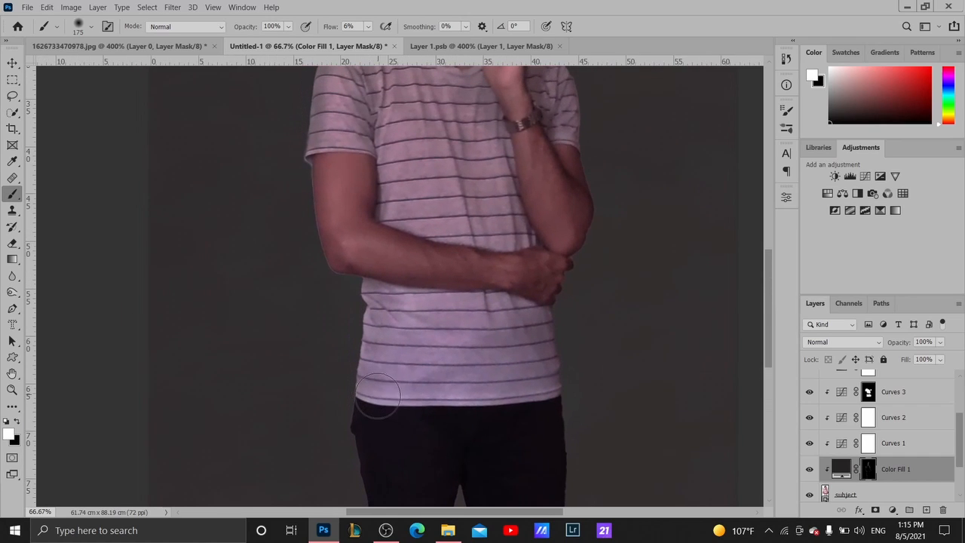
pyautogui.moveTo(468, 220); pyautogui.dragTo(448, 383)
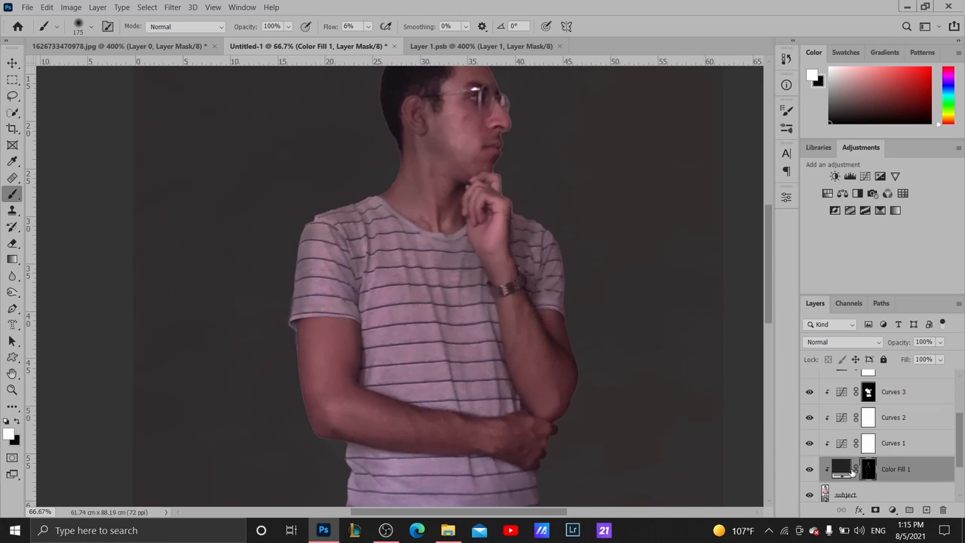
# Add an empty layer, move it above Background copy 2 and release it from the clipping mask
pyautogui.click(893, 510)
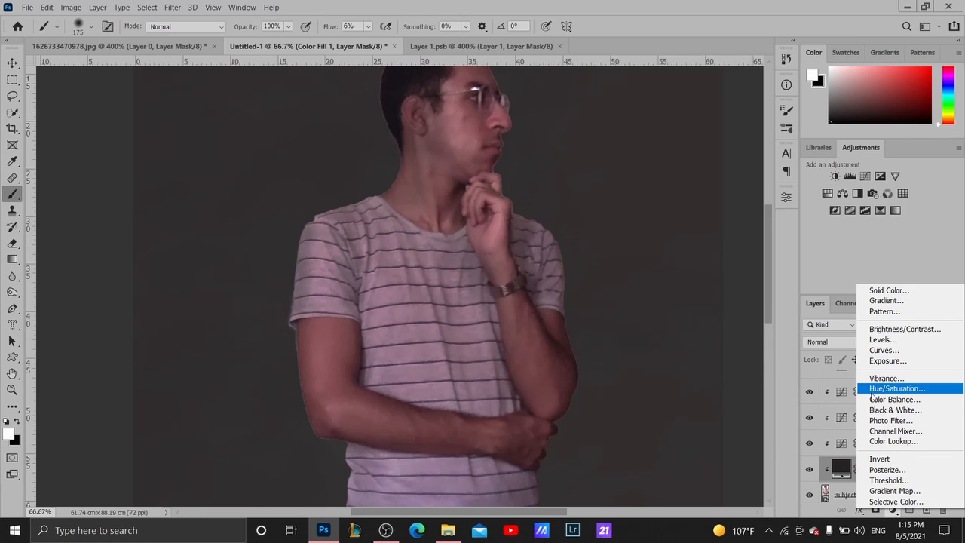
pyautogui.click(897, 511)
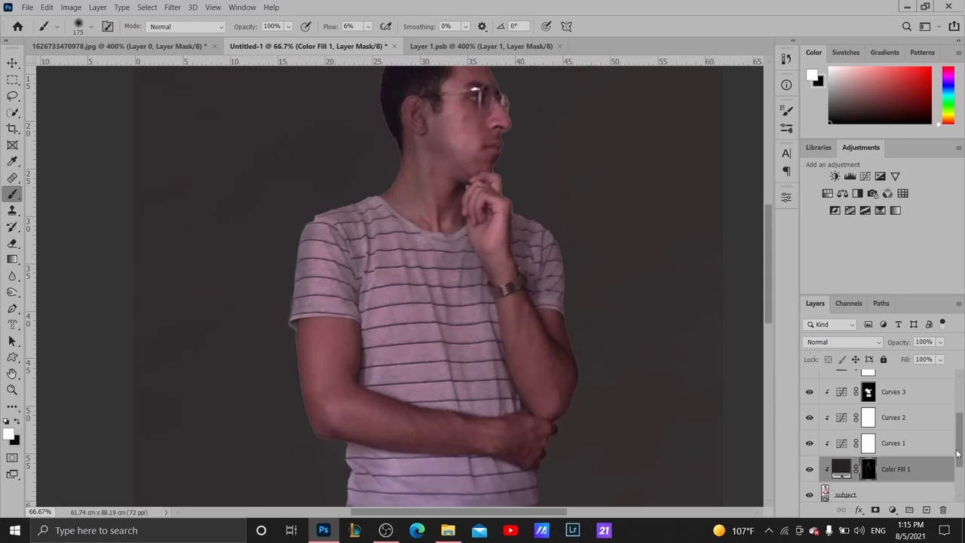
pyautogui.moveTo(957, 453); pyautogui.dragTo(962, 402)
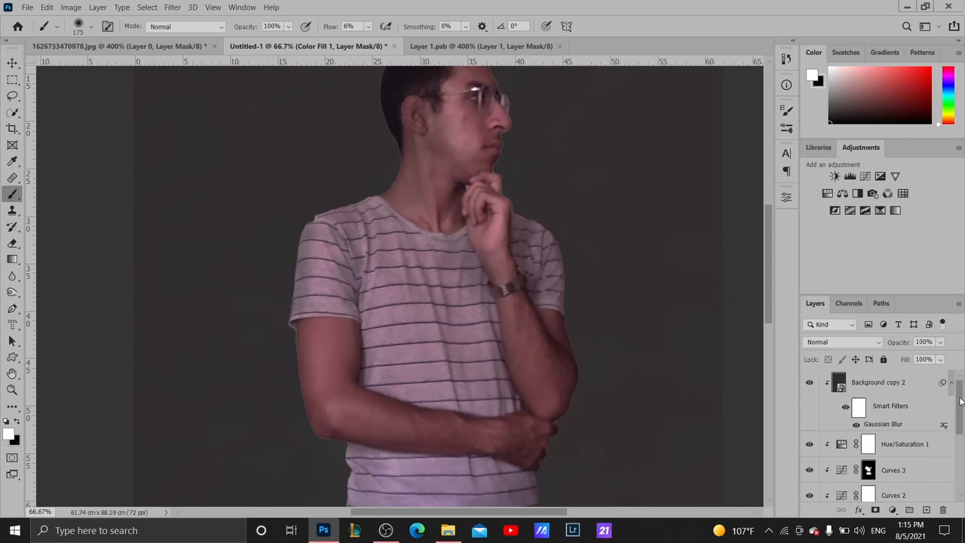
pyautogui.click(926, 511)
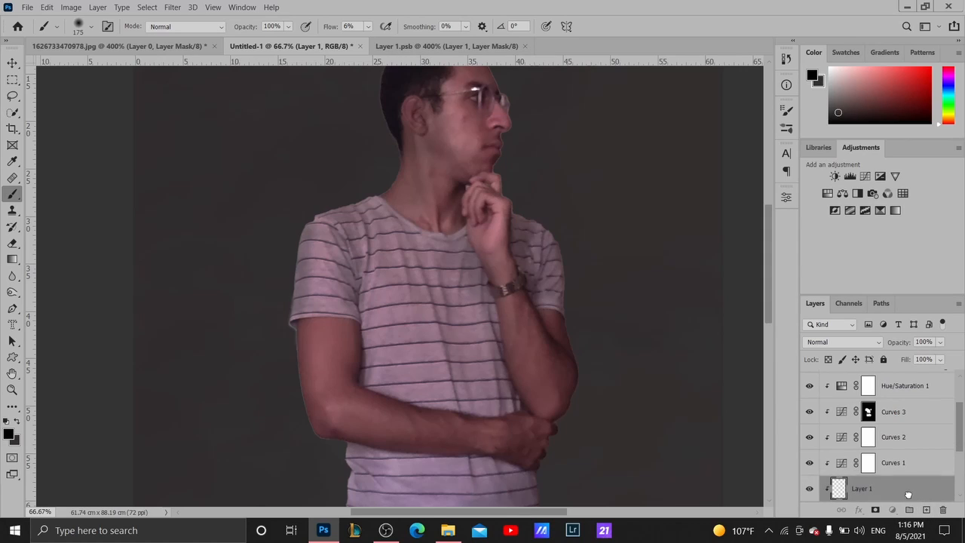
pyautogui.moveTo(903, 485); pyautogui.dragTo(899, 382)
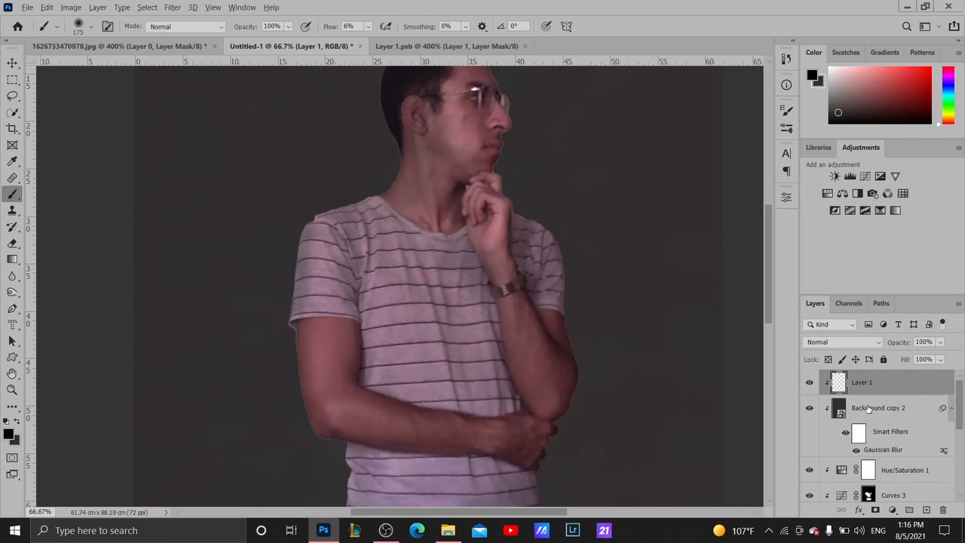
pyautogui.keyDown('alt'); pyautogui.click(881, 392); pyautogui.keyUp('alt')
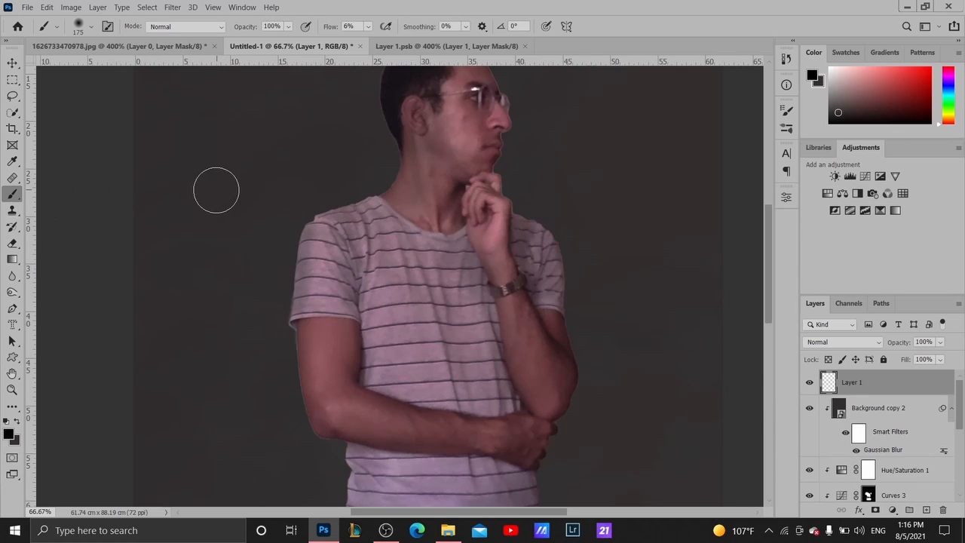
# Paint a soft white glow on Layer 1 over the backdrop the subject faces, using a 600 px brush at 6% flow
pyautogui.moveTo(308, 206); pyautogui.dragTo(200, 312)
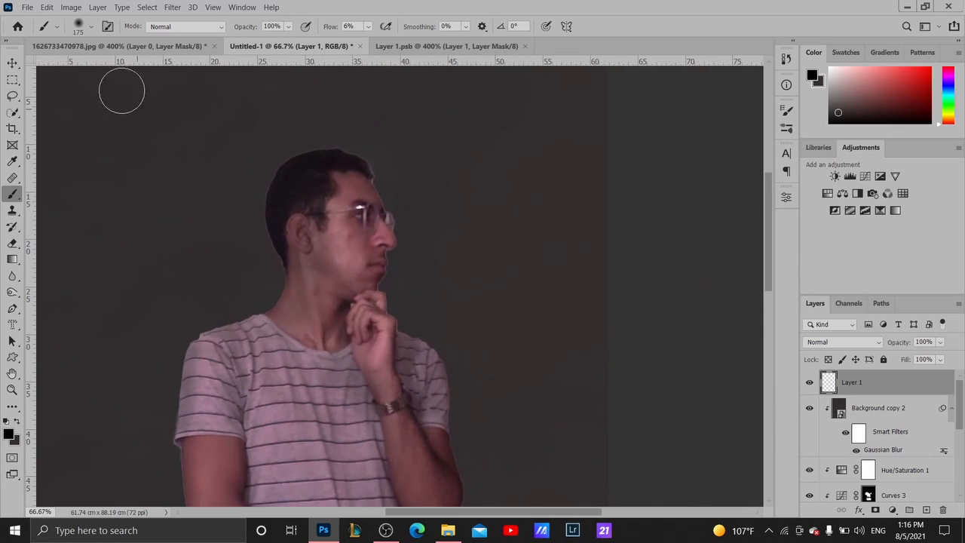
pyautogui.click(91, 28)
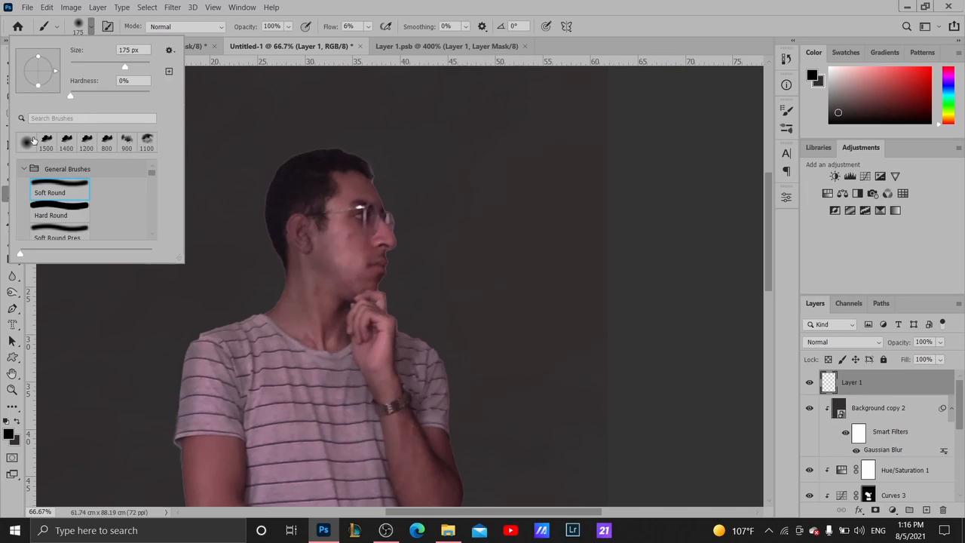
pyautogui.click(88, 29)
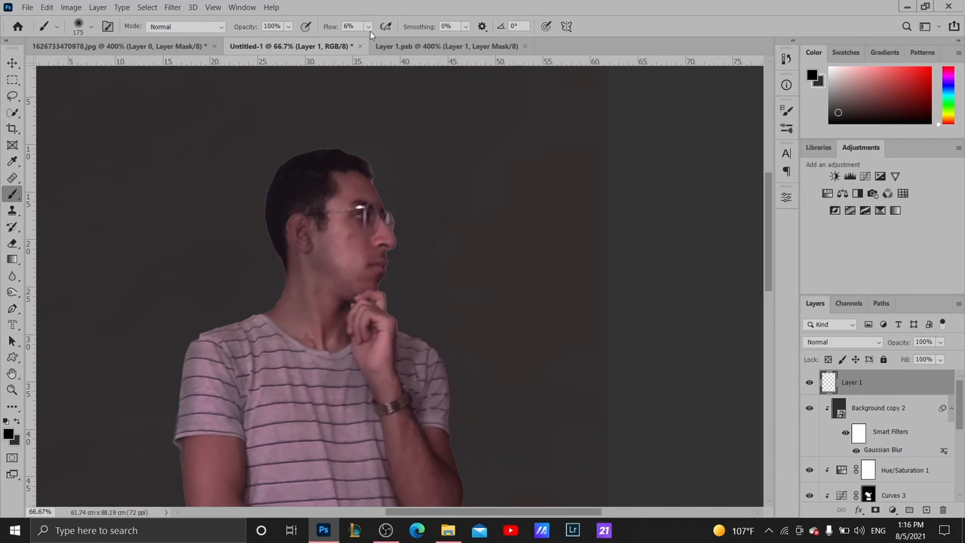
pyautogui.press('x')
pyautogui.press(']')
pyautogui.press(']')
pyautogui.press(']')
pyautogui.press(']')
pyautogui.press(']')
pyautogui.press(']')
pyautogui.moveTo(557, 199)
pyautogui.mouseDown()
pyautogui.moveTo(561, 318)
pyautogui.moveTo(560, 173)
pyautogui.mouseUp()
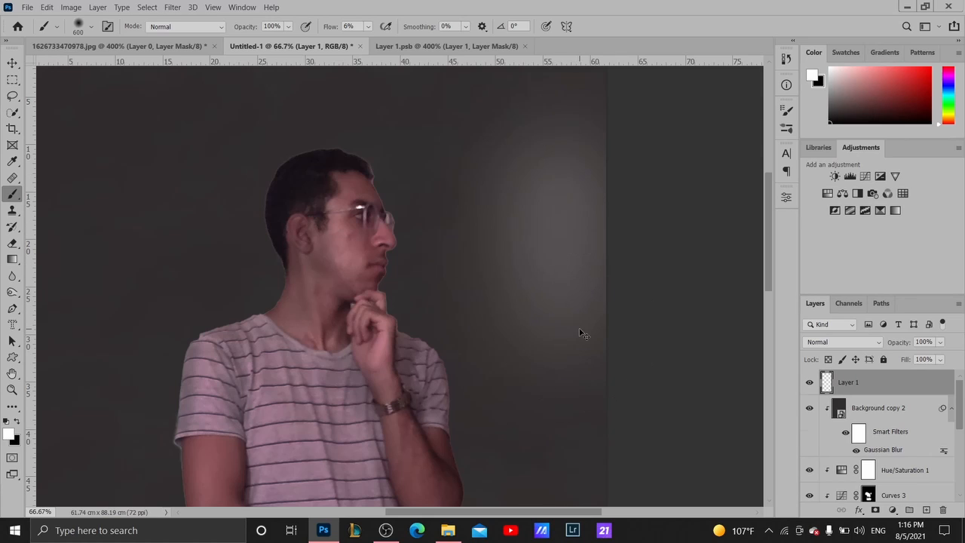
# Try Layer 1 beneath Hue/Saturation 1, and return it unclipped above Background copy 2
pyautogui.hotkey('ctrl', '[')
pyautogui.hotkey('ctrl', '[')
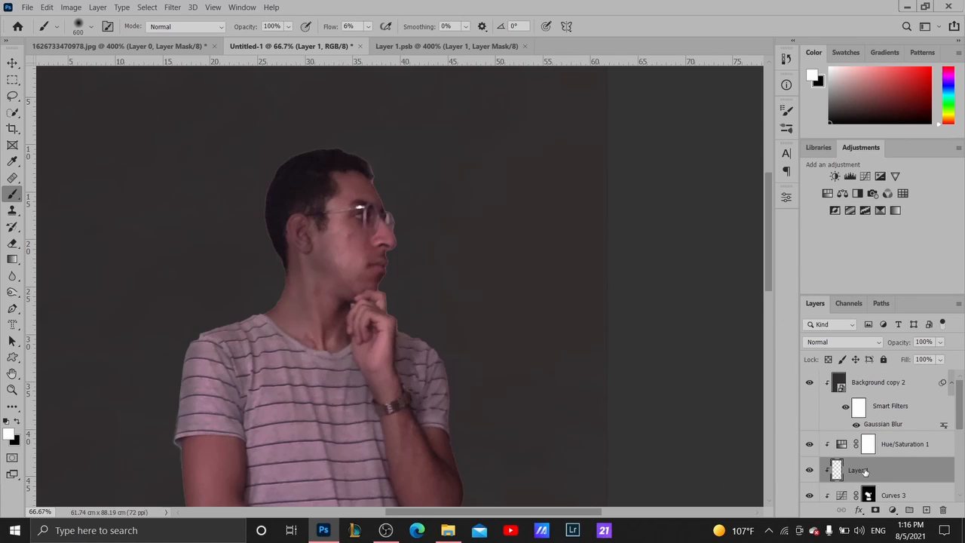
pyautogui.moveTo(864, 472); pyautogui.dragTo(872, 380)
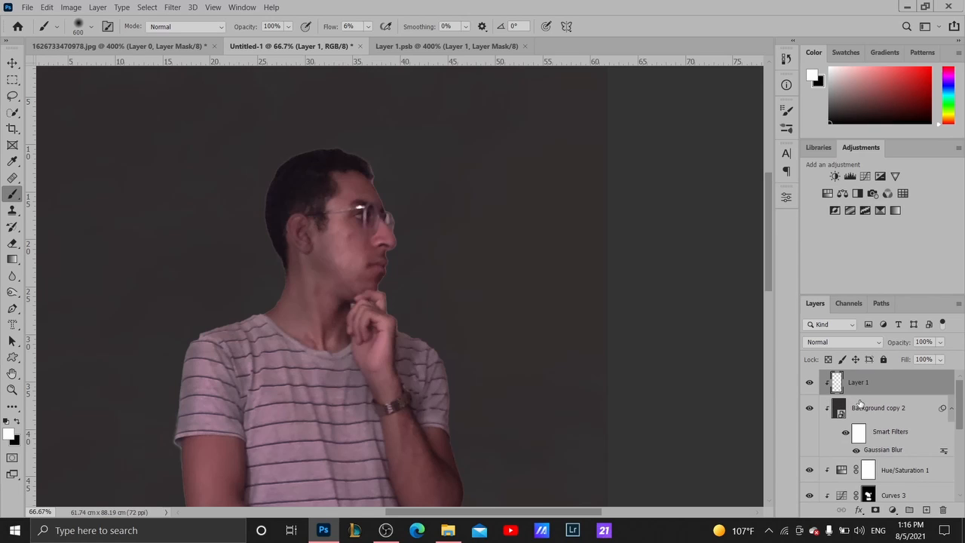
pyautogui.moveTo(872, 392); pyautogui.dragTo(873, 393)
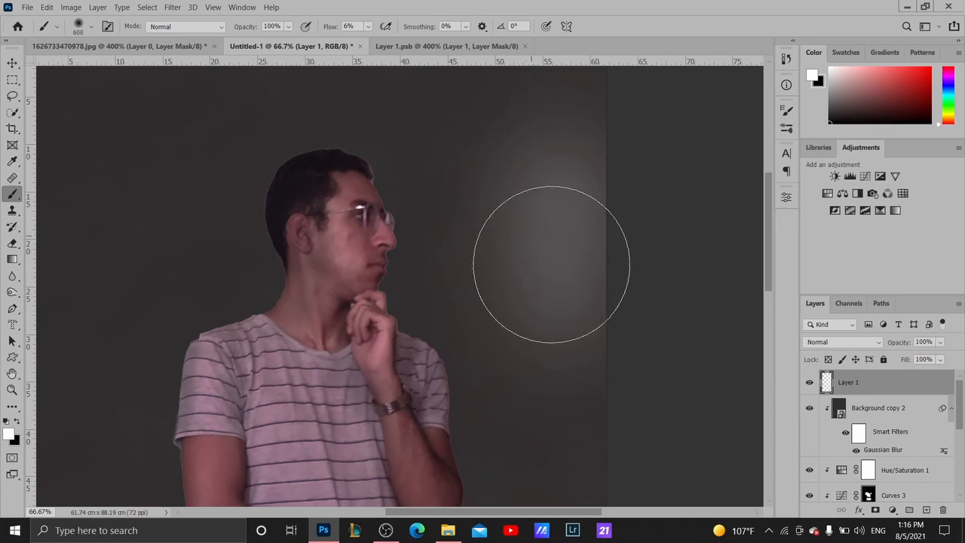
# Extend the soft white glow on Layer 1 down the photo's right edge to the bottom beside the legs
pyautogui.scroll(-3, 568, 322)
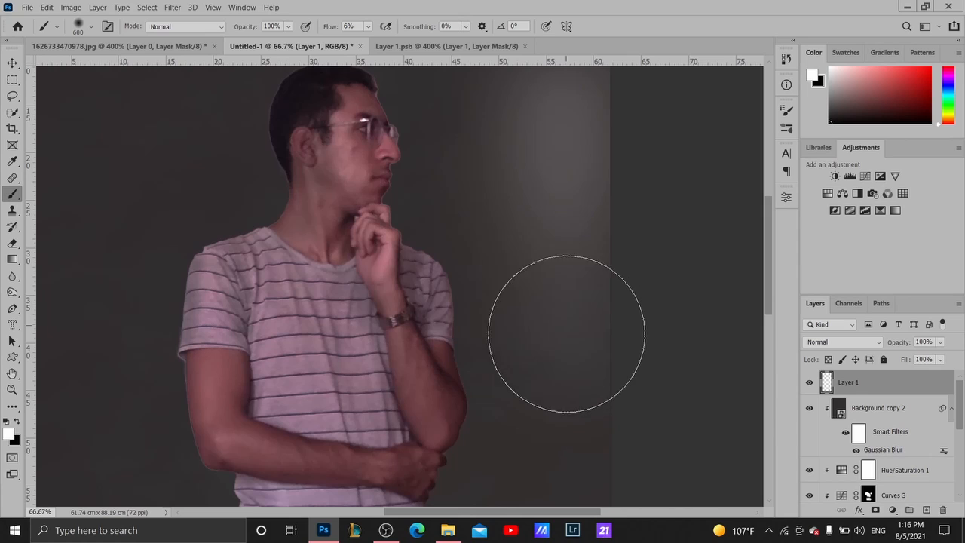
pyautogui.moveTo(570, 402); pyautogui.dragTo(550, 252)
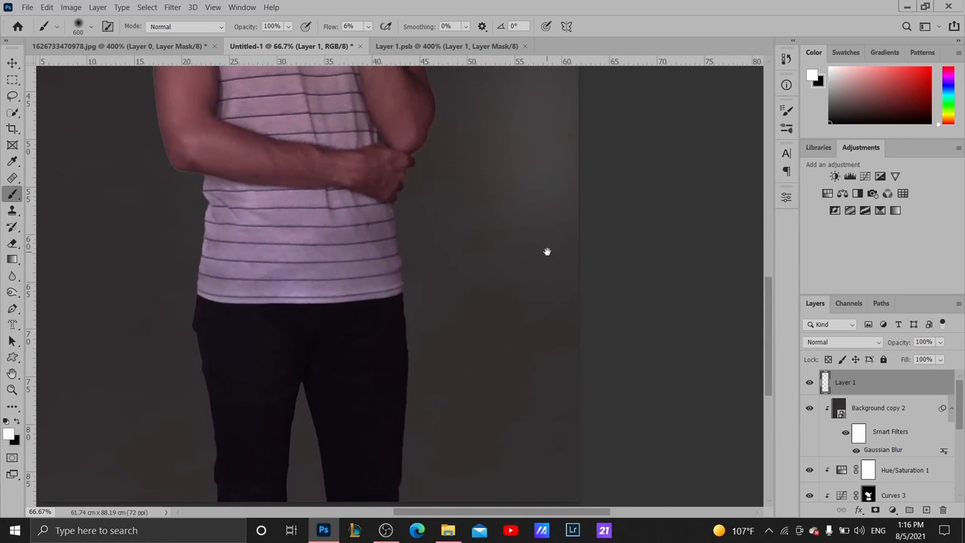
pyautogui.moveTo(547, 260); pyautogui.dragTo(543, 429)
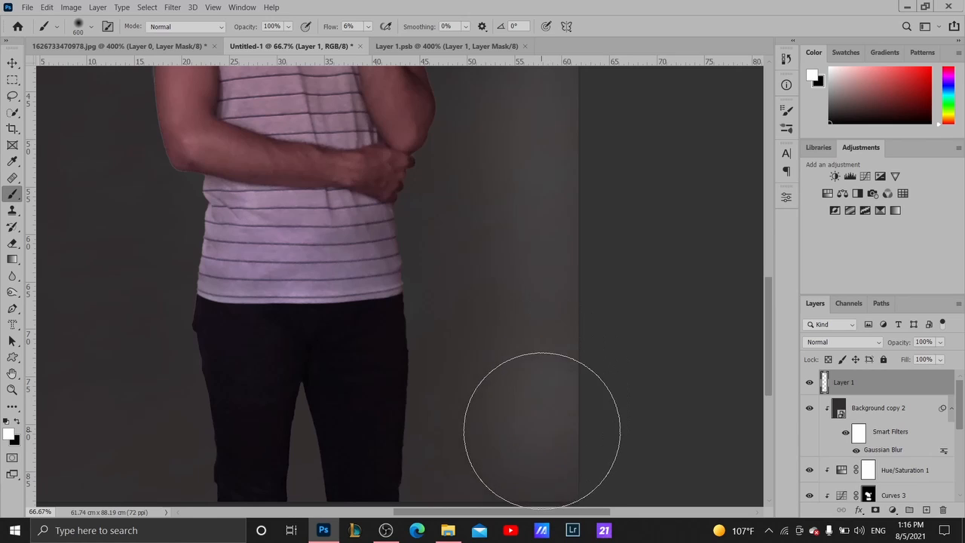
# Even out the soft glow on Layer 1 along the photo's right edge, alternating black and white brush strokes
pyautogui.moveTo(541, 392); pyautogui.dragTo(520, 181)
pyautogui.moveTo(511, 246)
pyautogui.mouseDown()
pyautogui.moveTo(516, 211)
pyautogui.moveTo(529, 326)
pyautogui.mouseUp()
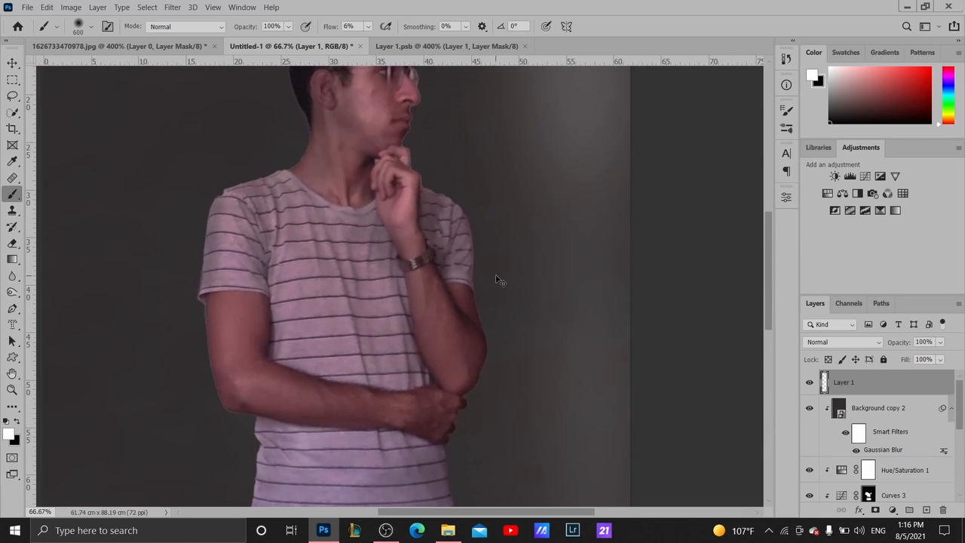
pyautogui.hotkey('ctrl', '0')
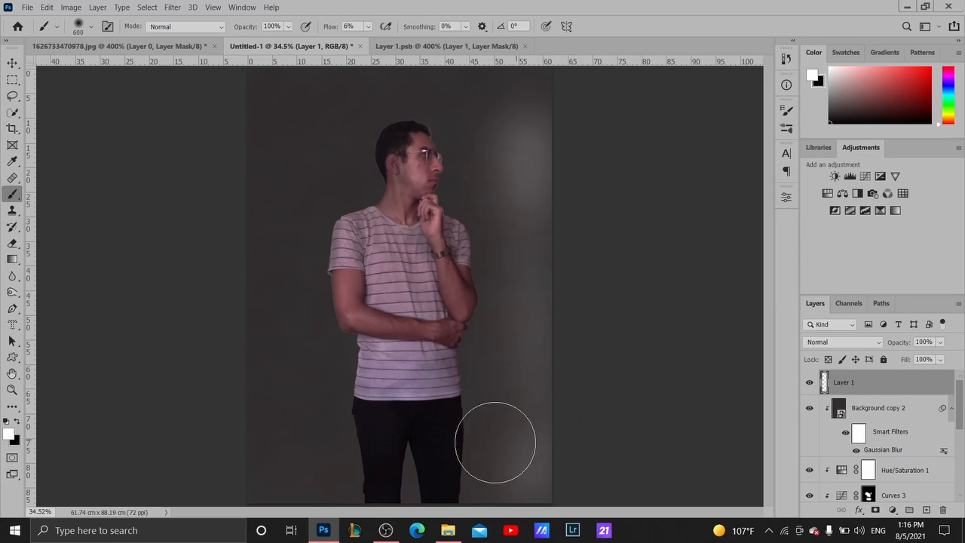
pyautogui.press('x')
pyautogui.moveTo(516, 454)
pyautogui.mouseDown()
pyautogui.moveTo(495, 463)
pyautogui.moveTo(507, 419)
pyautogui.moveTo(496, 180)
pyautogui.moveTo(512, 276)
pyautogui.moveTo(496, 142)
pyautogui.moveTo(512, 115)
pyautogui.moveTo(530, 116)
pyautogui.moveTo(511, 130)
pyautogui.moveTo(498, 168)
pyautogui.moveTo(517, 260)
pyautogui.moveTo(511, 343)
pyautogui.moveTo(525, 468)
pyautogui.mouseUp()
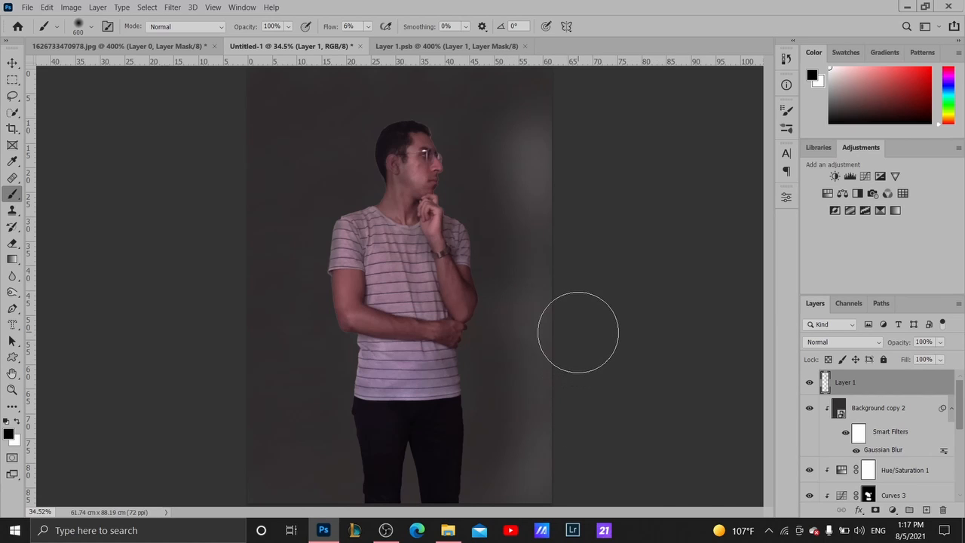
pyautogui.press('x')
pyautogui.moveTo(555, 234)
pyautogui.mouseDown()
pyautogui.moveTo(545, 218)
pyautogui.moveTo(545, 323)
pyautogui.moveTo(489, 181)
pyautogui.moveTo(493, 156)
pyautogui.moveTo(519, 295)
pyautogui.moveTo(532, 189)
pyautogui.moveTo(521, 286)
pyautogui.moveTo(488, 188)
pyautogui.moveTo(508, 258)
pyautogui.moveTo(520, 419)
pyautogui.mouseUp()
pyautogui.press('x')
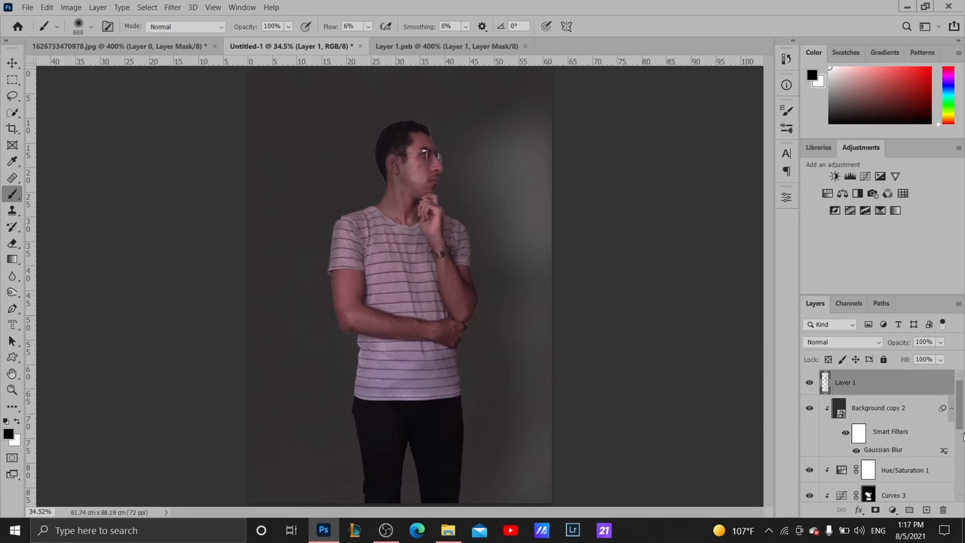
# Add a Solid Color fill layer directly above Color Fill 1, clipped to the subject layer
pyautogui.moveTo(963, 411); pyautogui.dragTo(963, 466)
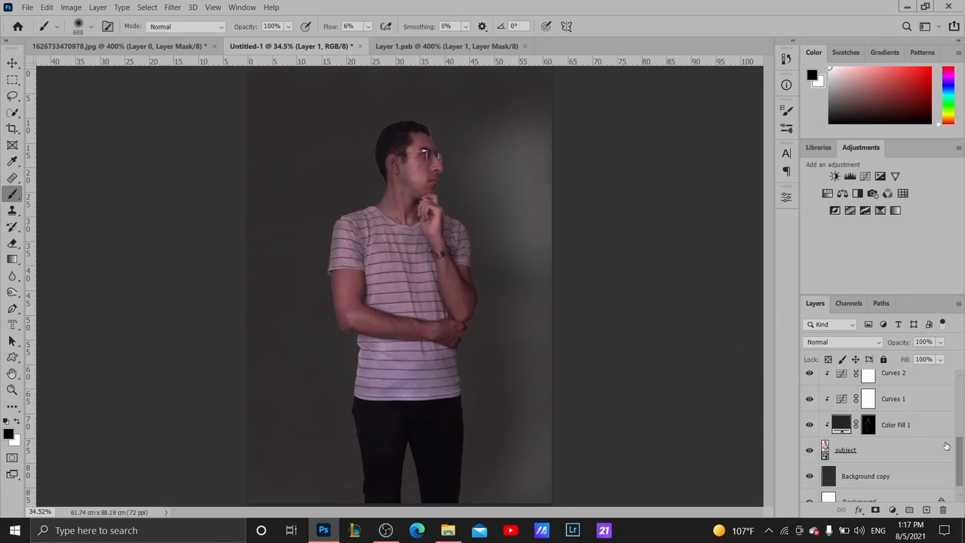
pyautogui.click(923, 424)
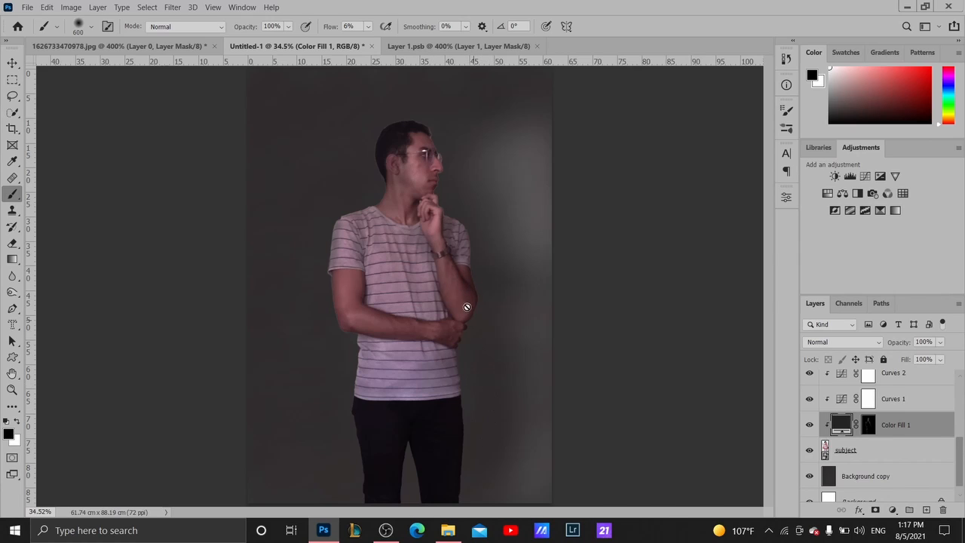
pyautogui.click(892, 510)
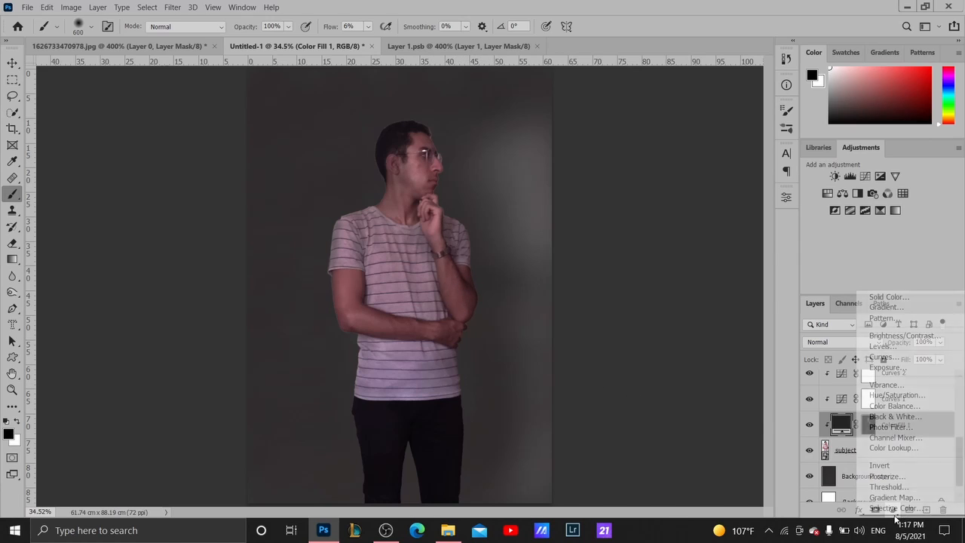
pyautogui.click(897, 297)
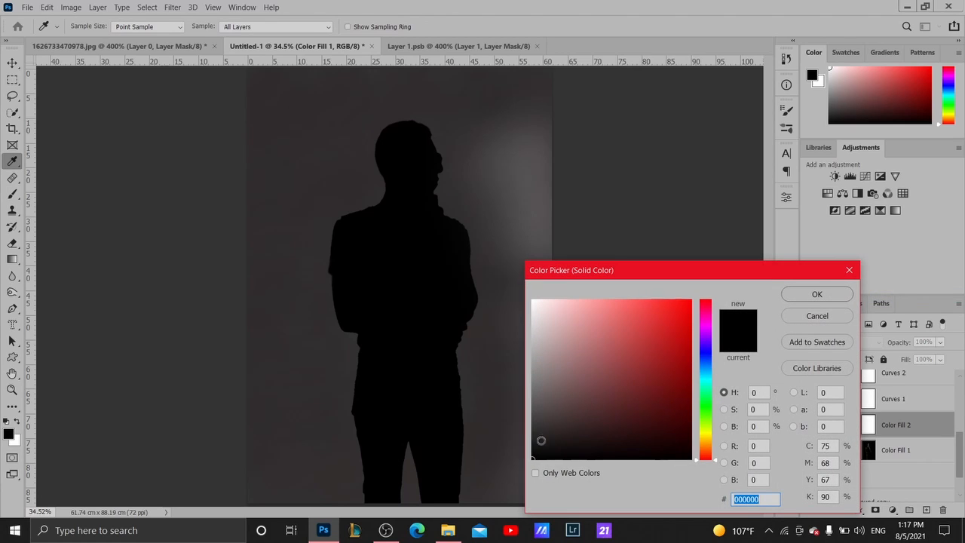
# Sample the fill colour from the backdrop's glow and lighten it to the grey 857f7f
pyautogui.moveTo(541, 440)
pyautogui.mouseDown()
pyautogui.moveTo(536, 452)
pyautogui.moveTo(539, 313)
pyautogui.mouseUp()
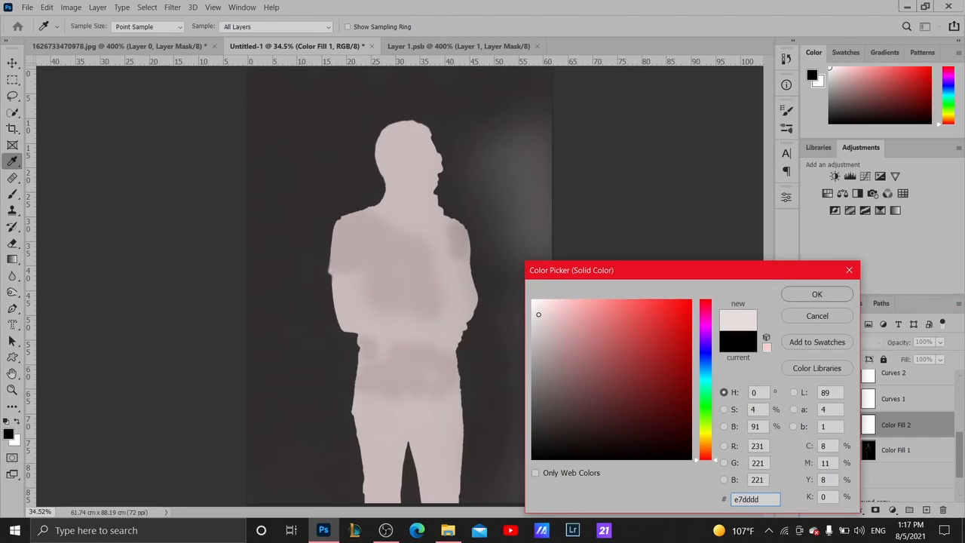
pyautogui.click(509, 220)
pyautogui.click(519, 201)
pyautogui.click(526, 194)
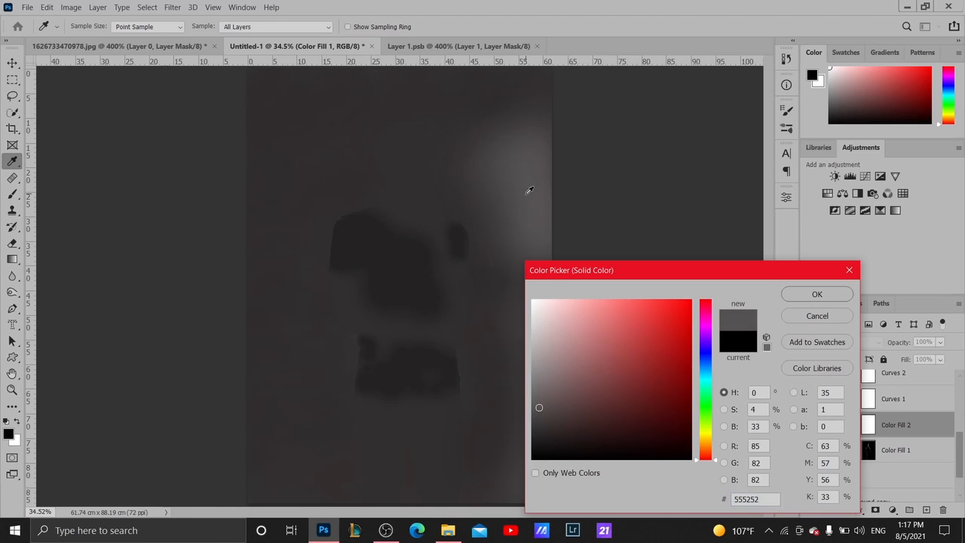
pyautogui.click(512, 176)
pyautogui.click(518, 178)
pyautogui.click(527, 201)
pyautogui.click(534, 204)
pyautogui.moveTo(540, 405); pyautogui.dragTo(539, 378)
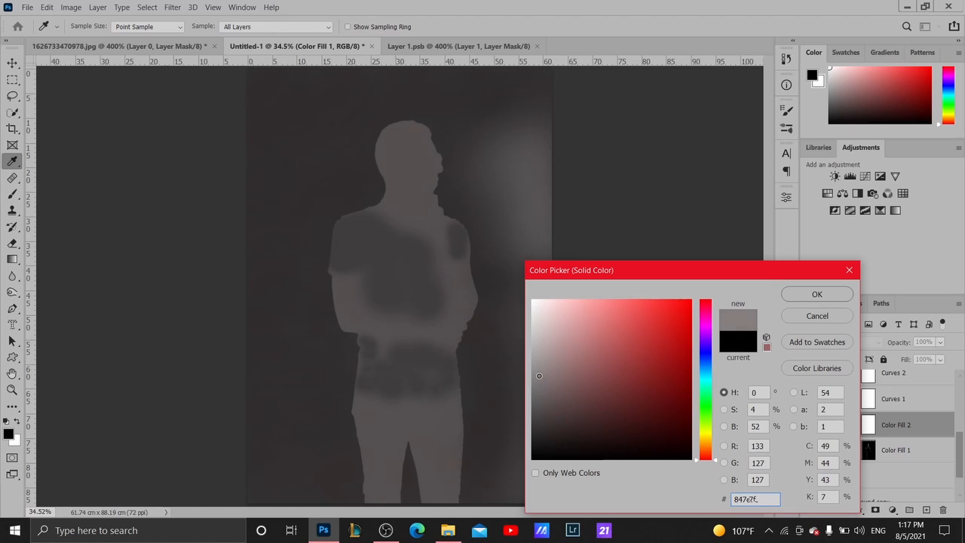
pyautogui.click(812, 296)
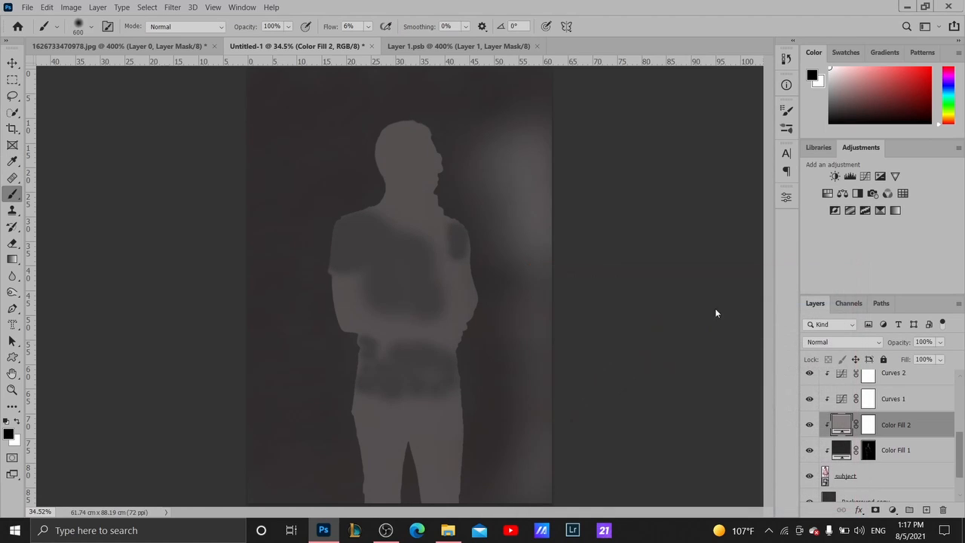
# Invert the Color Fill 2 mask to hide the fill, and reduce the brush to 200 px
pyautogui.click(871, 427)
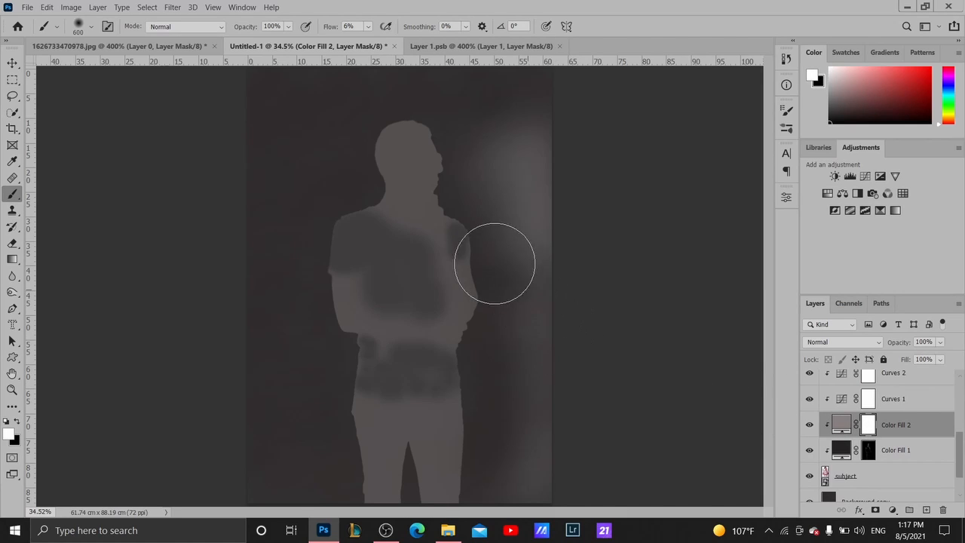
pyautogui.hotkey('ctrl', 'i')
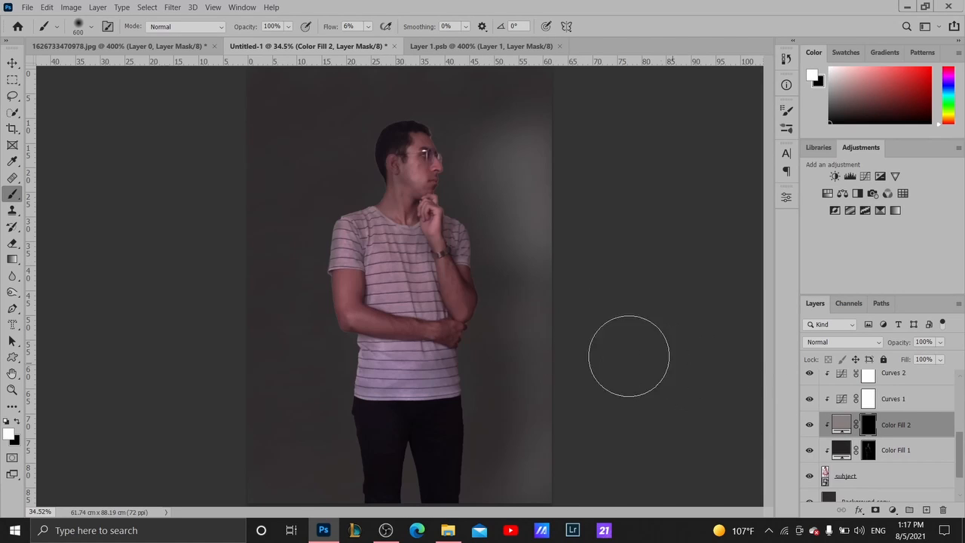
pyautogui.press('[')
pyautogui.press('[')
pyautogui.press('[')
pyautogui.press('[')
pyautogui.press('[')
# Paint white on the Color Fill 2 mask over the shoulder above the watch, using a 90 px brush at 19% flow
pyautogui.press('z')
pyautogui.click(463, 243)
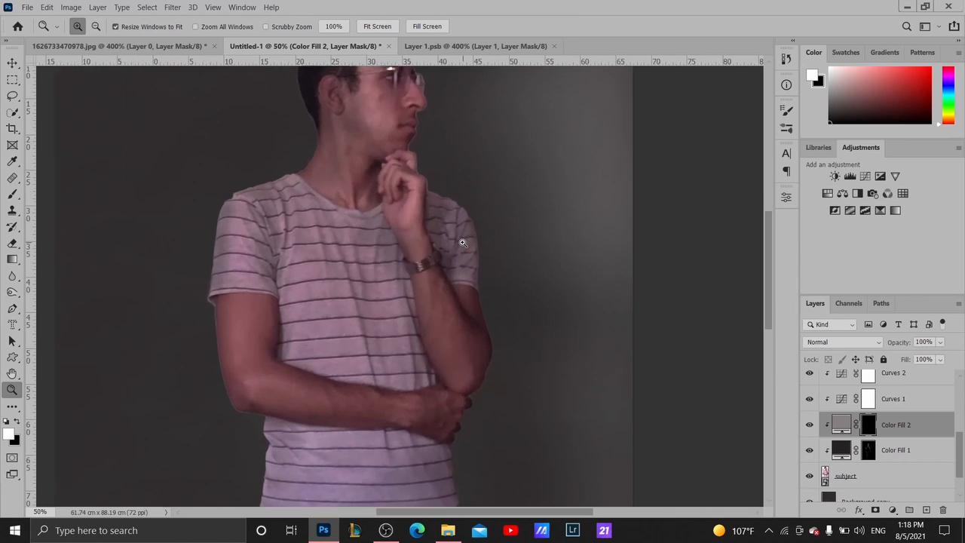
pyautogui.press('x')
pyautogui.press('x')
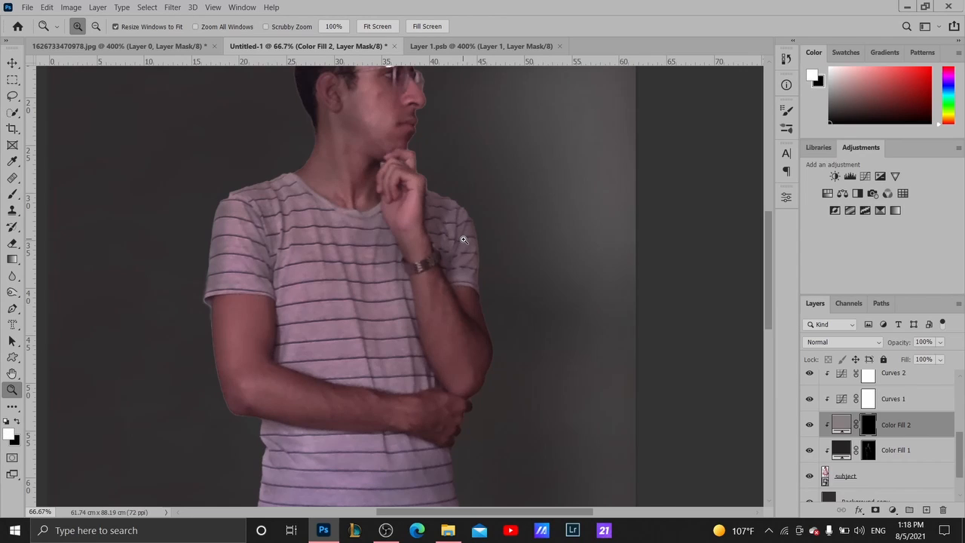
pyautogui.press('b')
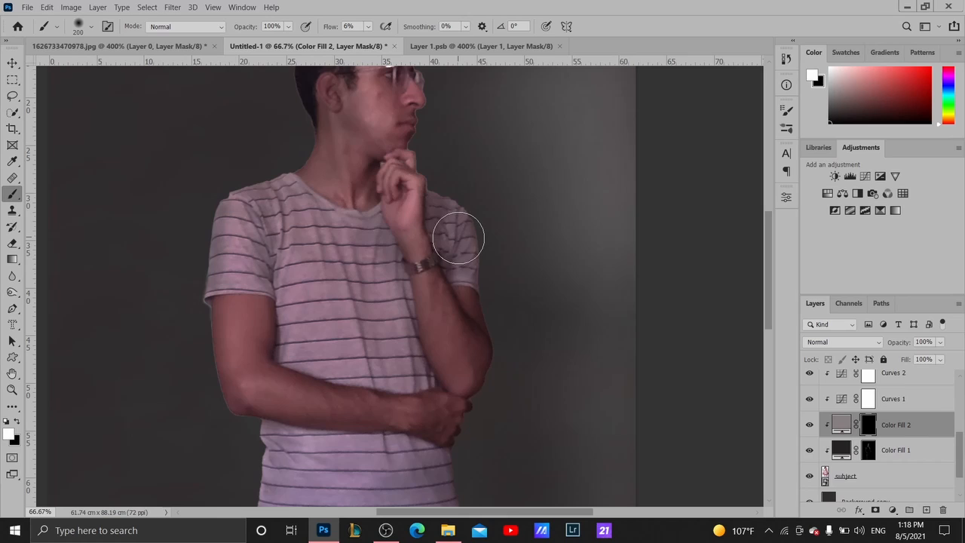
pyautogui.press('z')
pyautogui.click(458, 238)
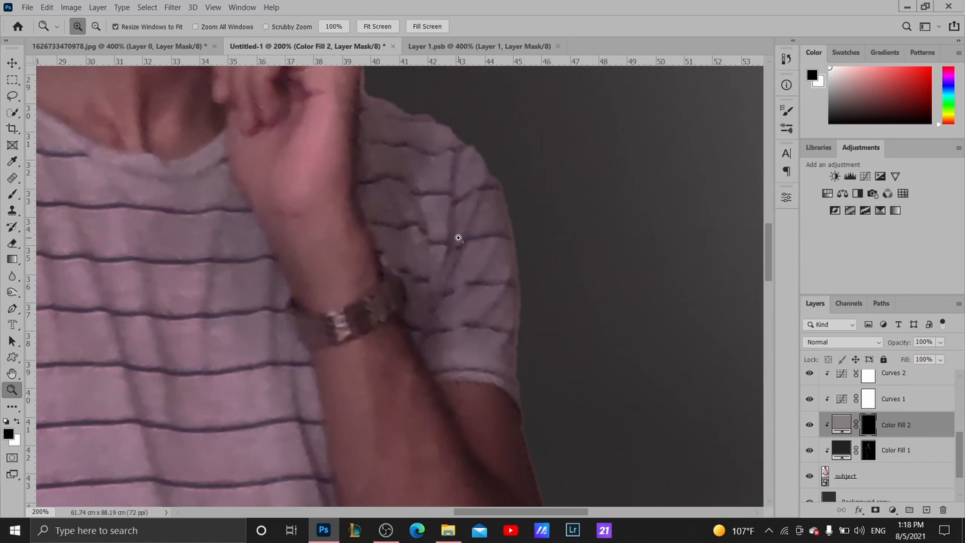
pyautogui.press('c')
pyautogui.press('b')
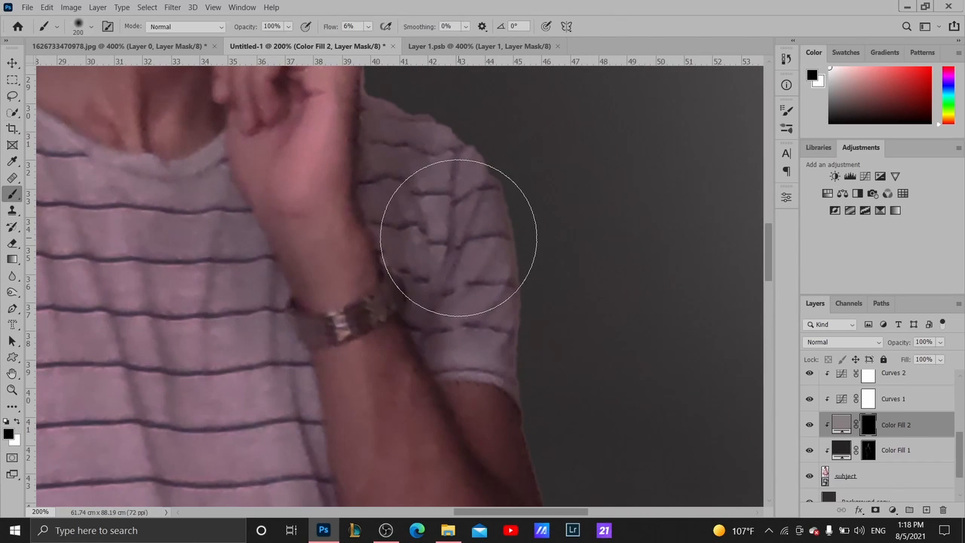
pyautogui.press('[')
pyautogui.press('[')
pyautogui.press('[')
pyautogui.press('[')
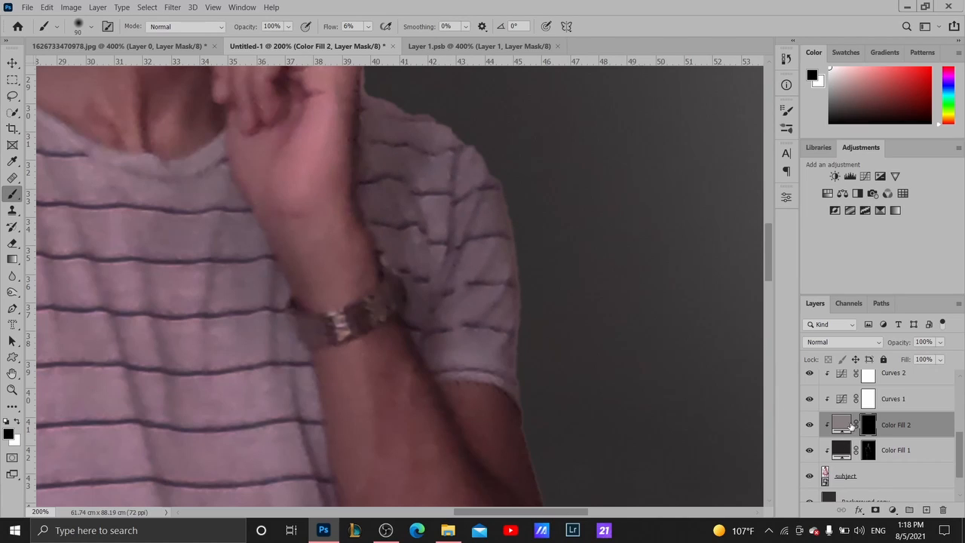
pyautogui.press('x')
pyautogui.click(368, 27)
pyautogui.click(367, 29)
pyautogui.moveTo(403, 141); pyautogui.dragTo(430, 166)
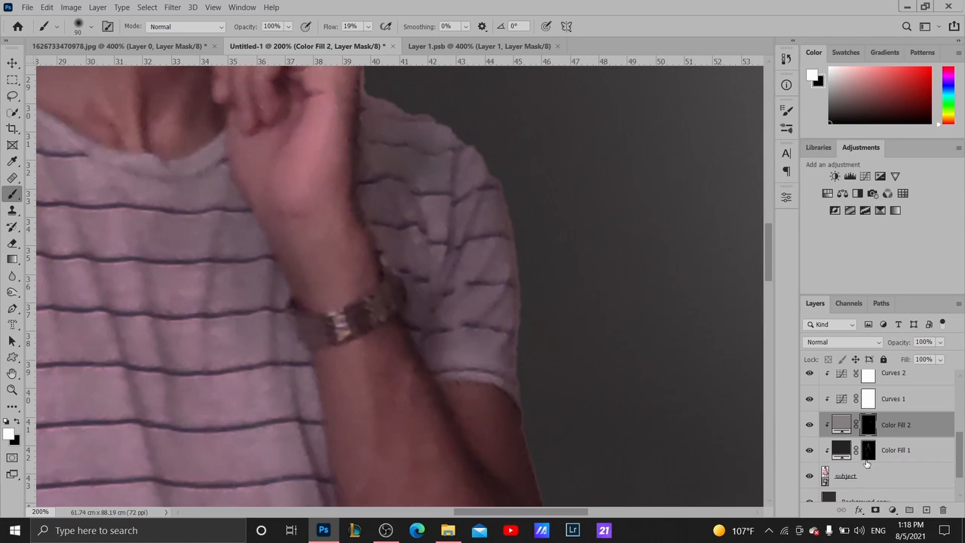
# Change Color Fill 2's colour to d2c4c4 and paint its mask white down the sleeve beside the watch
pyautogui.doubleClick(842, 425)
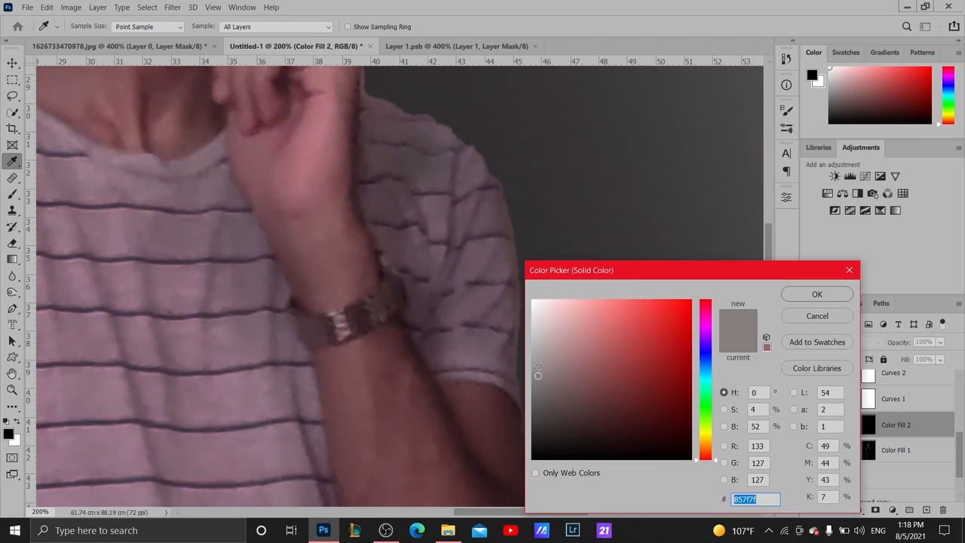
pyautogui.moveTo(537, 376); pyautogui.dragTo(542, 326)
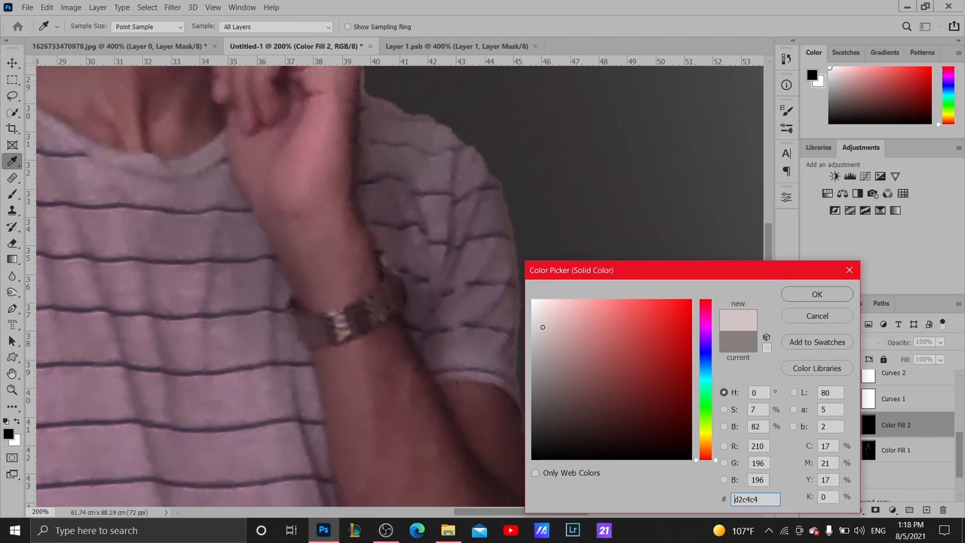
pyautogui.click(816, 294)
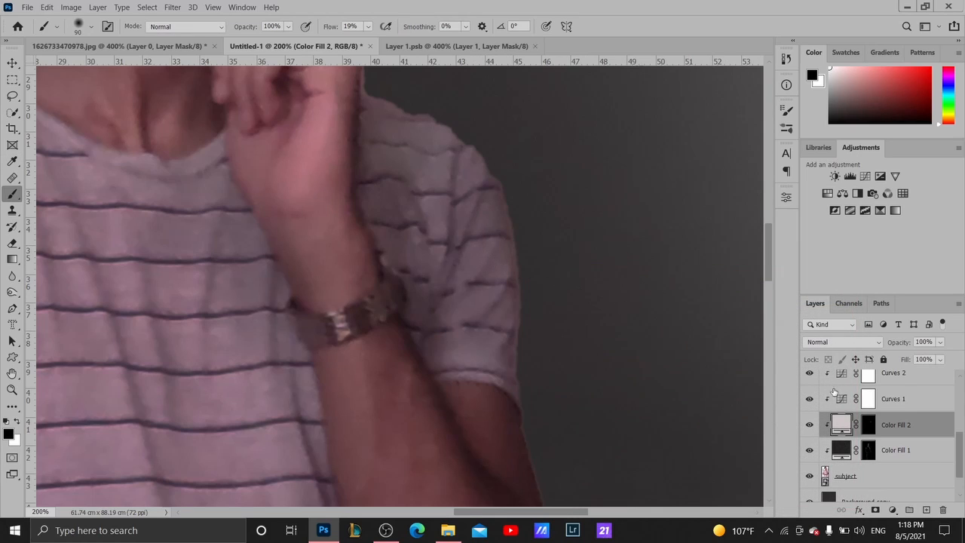
pyautogui.click(869, 426)
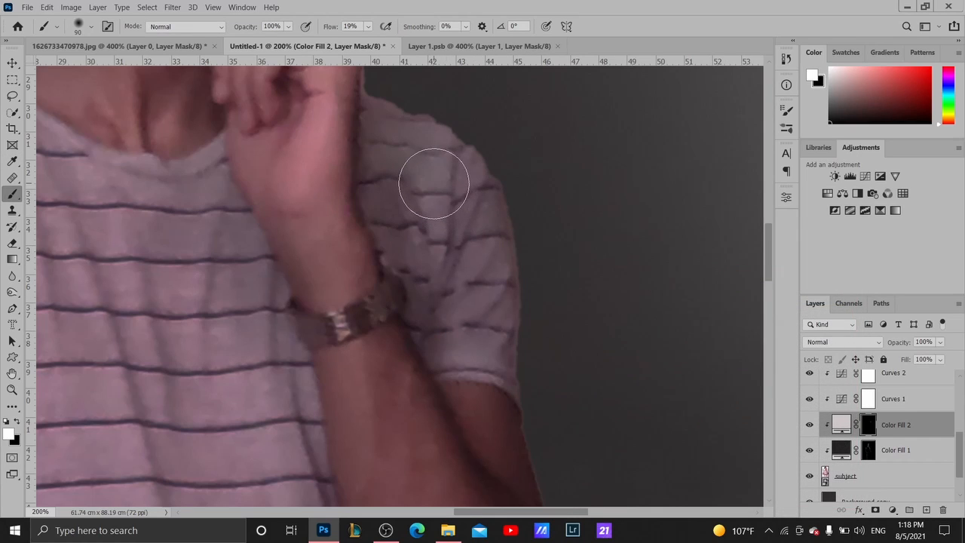
pyautogui.moveTo(456, 214)
pyautogui.mouseDown()
pyautogui.moveTo(469, 317)
pyautogui.moveTo(479, 273)
pyautogui.moveTo(474, 219)
pyautogui.moveTo(442, 164)
pyautogui.moveTo(396, 139)
pyautogui.moveTo(465, 242)
pyautogui.moveTo(500, 403)
pyautogui.moveTo(449, 230)
pyautogui.moveTo(457, 284)
pyautogui.mouseUp()
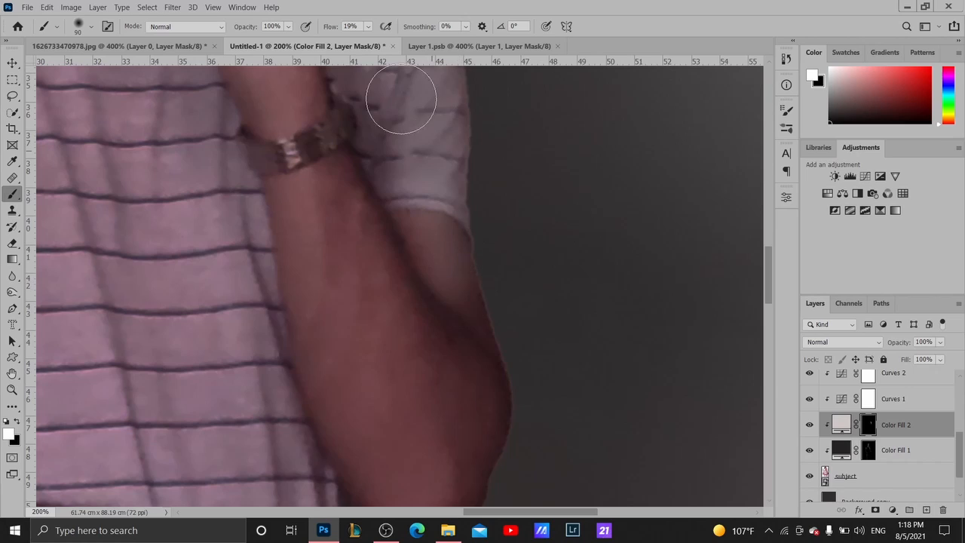
# Lower the brush flow to 12% and paint the light haze from the bare upper arm down to the elbow
pyautogui.click(368, 27)
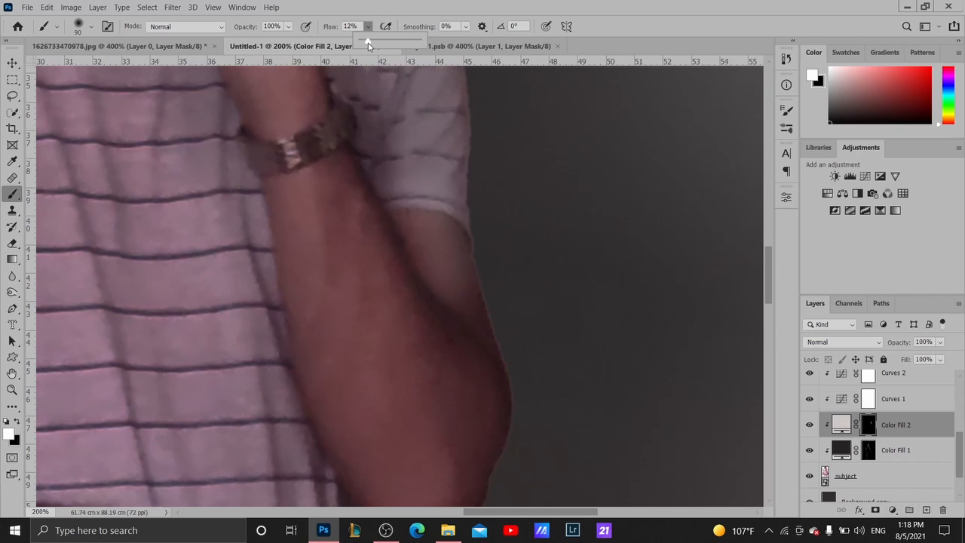
pyautogui.click(370, 30)
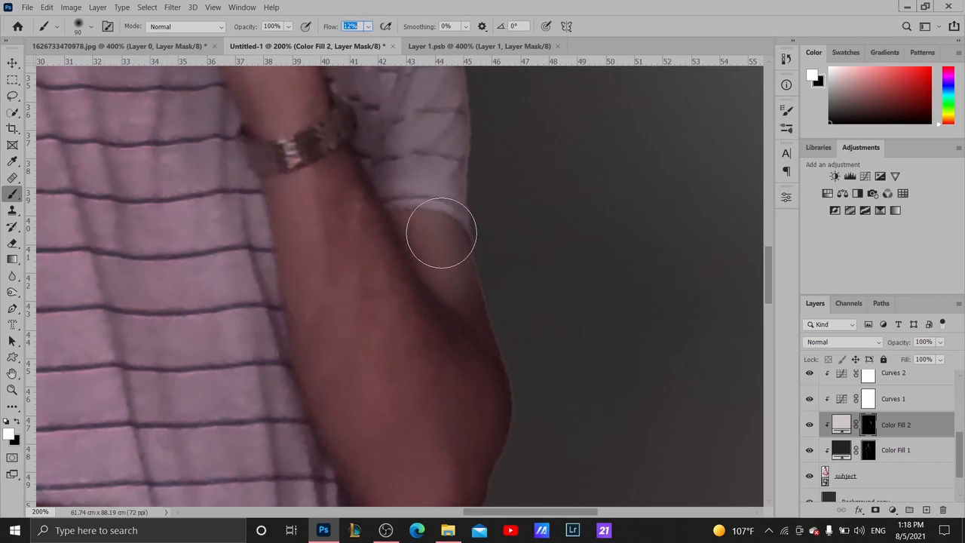
pyautogui.moveTo(445, 240); pyautogui.dragTo(453, 277)
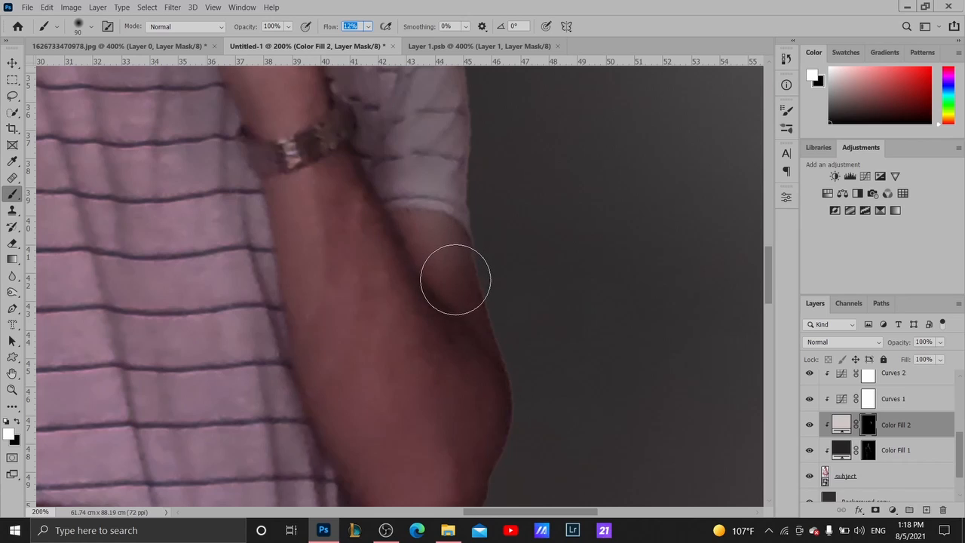
pyautogui.press('XF86AudioMute')
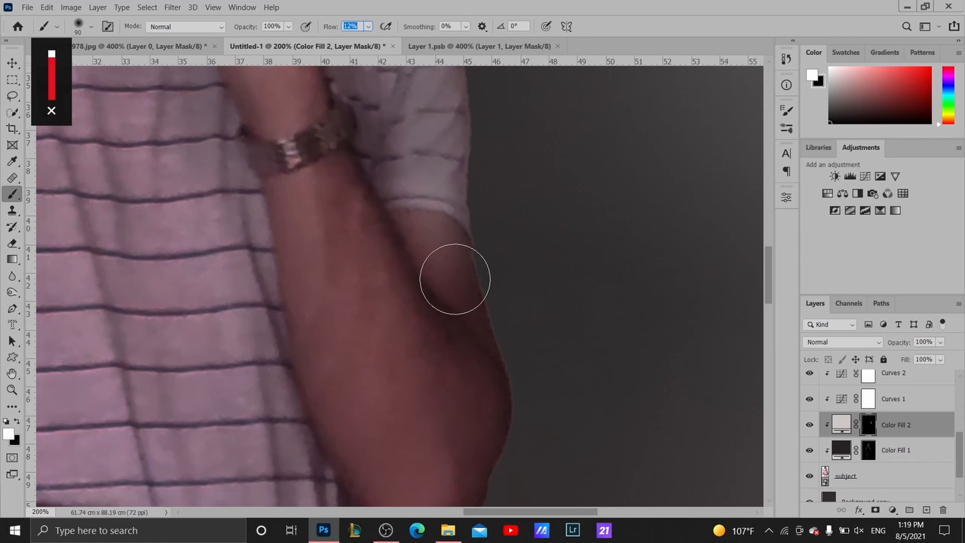
pyautogui.moveTo(458, 298); pyautogui.dragTo(488, 388)
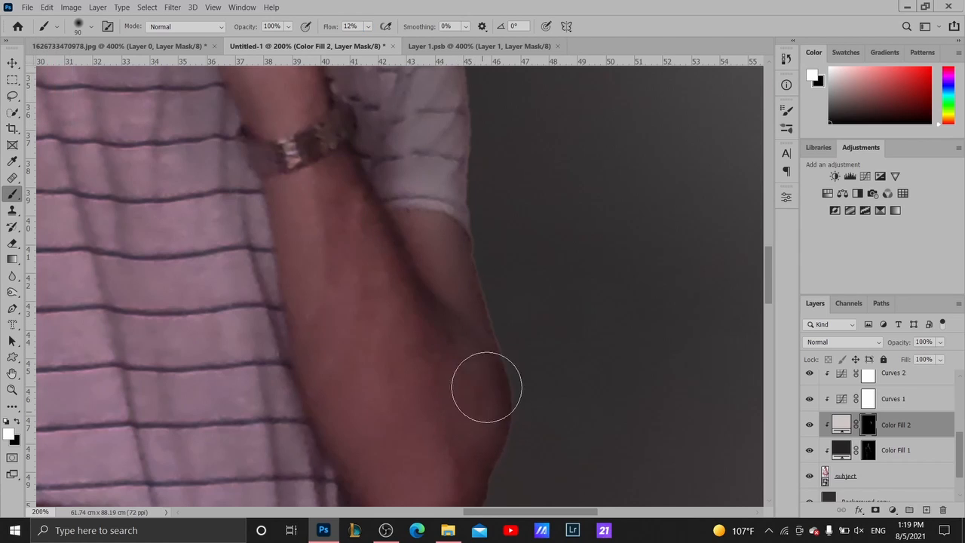
pyautogui.press('space')
pyautogui.moveTo(502, 280)
pyautogui.mouseDown()
pyautogui.moveTo(509, 246)
pyautogui.moveTo(498, 151)
pyautogui.mouseUp()
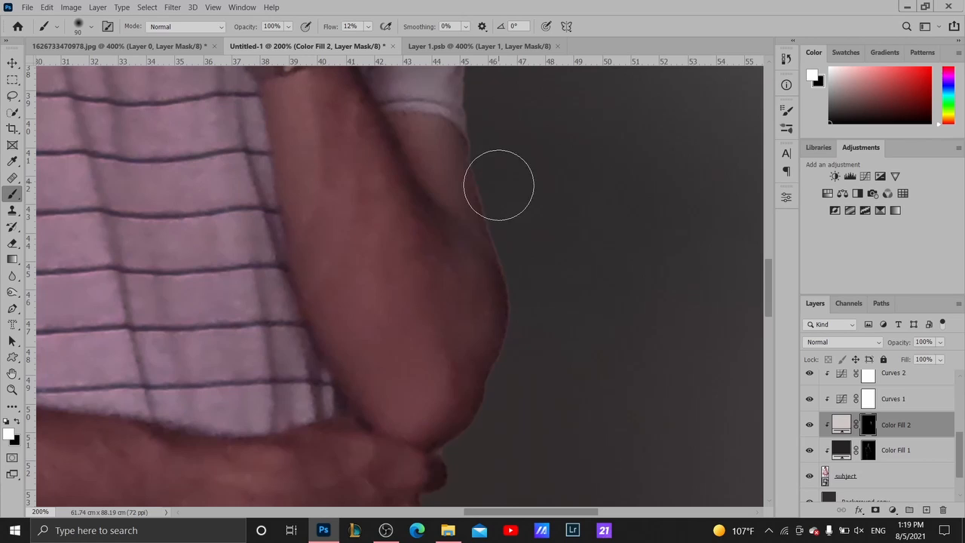
# Examine the whole figure to judge how the lightened sleeve and arm blend with the backdrop's glow
pyautogui.press('z')
pyautogui.press('alt')
pyautogui.keyDown('alt'); pyautogui.click(495, 248); pyautogui.keyUp('alt')
pyautogui.keyDown('alt'); pyautogui.click(496, 247); pyautogui.keyUp('alt')
pyautogui.keyDown('alt'); pyautogui.click(495, 248); pyautogui.keyUp('alt')
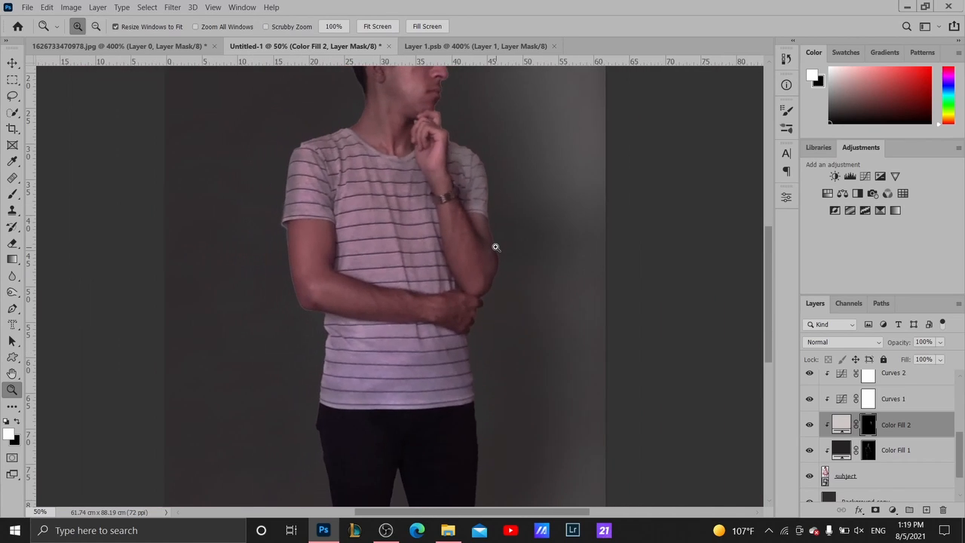
pyautogui.keyDown('alt'); pyautogui.click(495, 248); pyautogui.keyUp('alt')
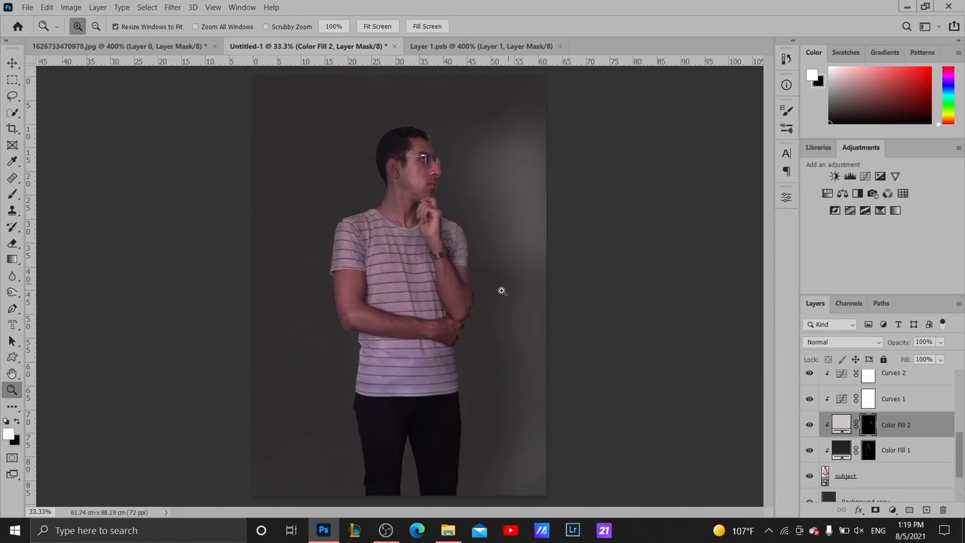
pyautogui.press('b')
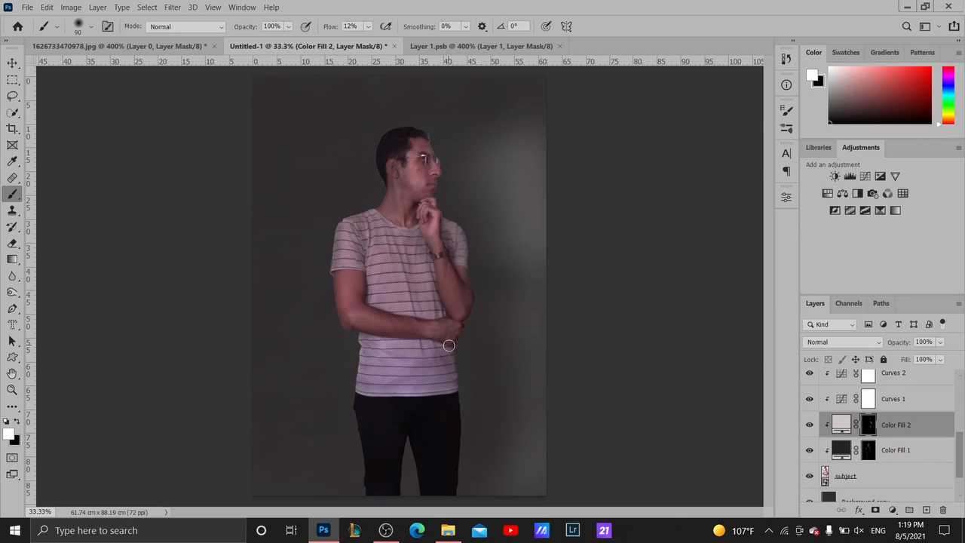
# Examine the face, hairline, raised hand and sleeve up close to judge how their edges blend with the backdrop
pyautogui.press('x')
pyautogui.press('x')
pyautogui.press('x')
pyautogui.press('x')
pyautogui.press('z')
pyautogui.doubleClick(451, 270)
pyautogui.moveTo(450, 268); pyautogui.dragTo(460, 326)
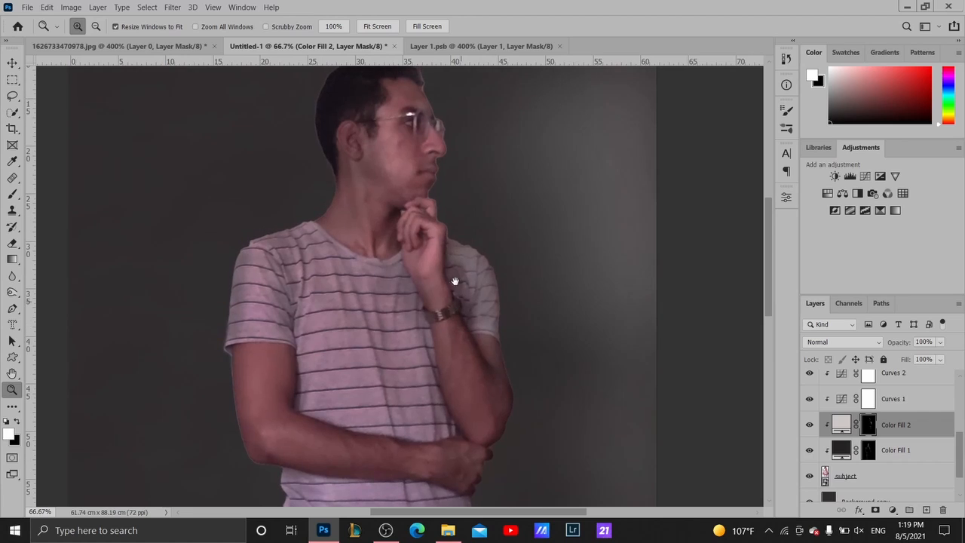
pyautogui.moveTo(458, 248); pyautogui.dragTo(463, 301)
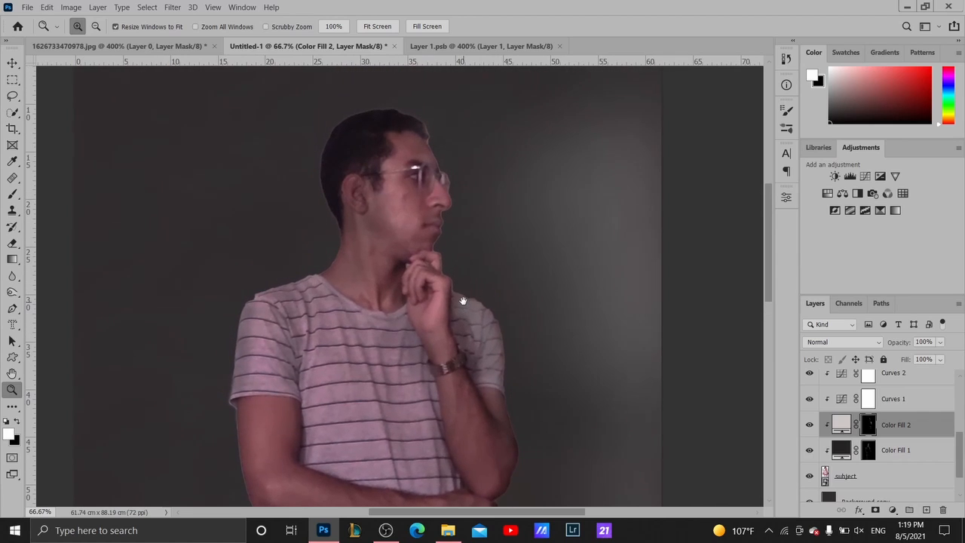
pyautogui.click(461, 239)
pyautogui.press('b')
pyautogui.press('z')
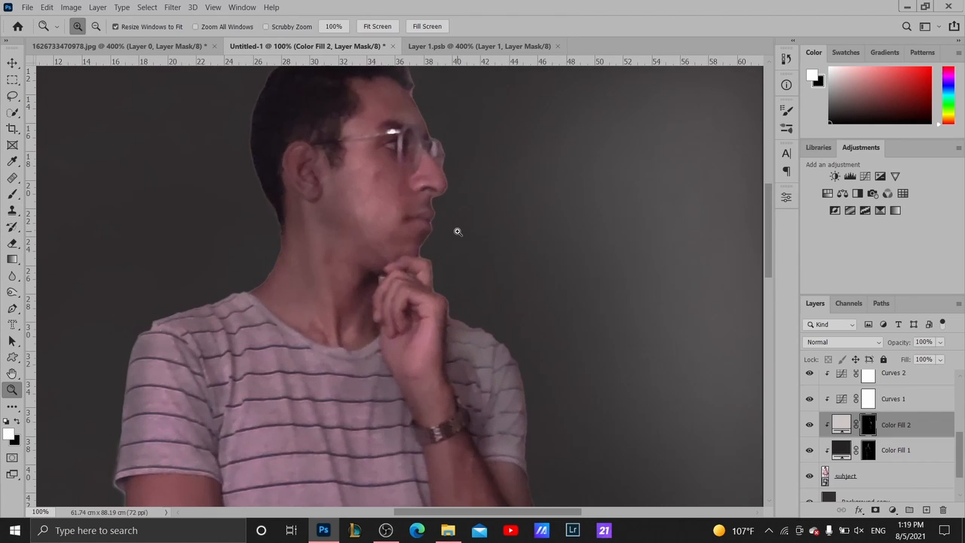
pyautogui.click(458, 232)
pyautogui.press('b')
pyautogui.moveTo(458, 231); pyautogui.dragTo(462, 290)
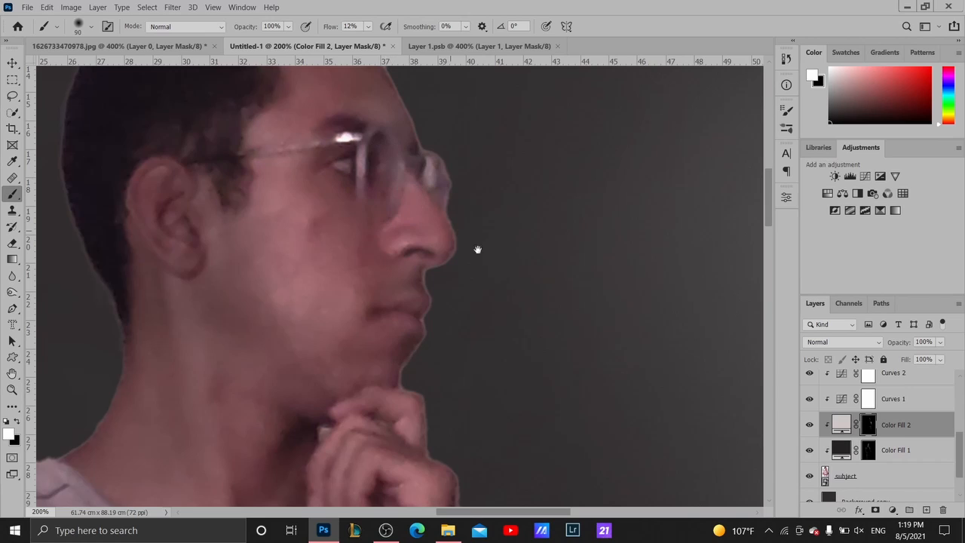
pyautogui.moveTo(476, 250); pyautogui.dragTo(505, 311)
pyautogui.moveTo(410, 168); pyautogui.dragTo(456, 265)
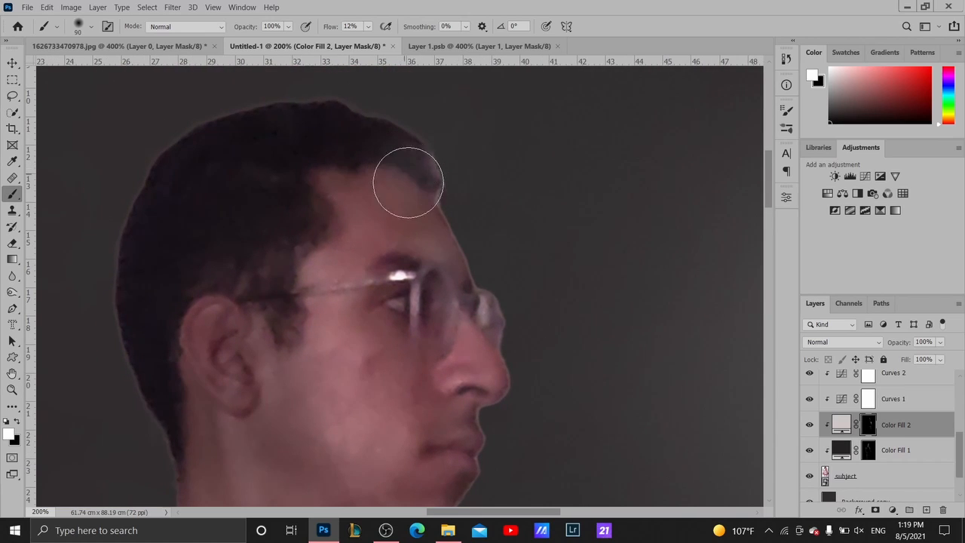
pyautogui.moveTo(463, 383); pyautogui.dragTo(470, 297)
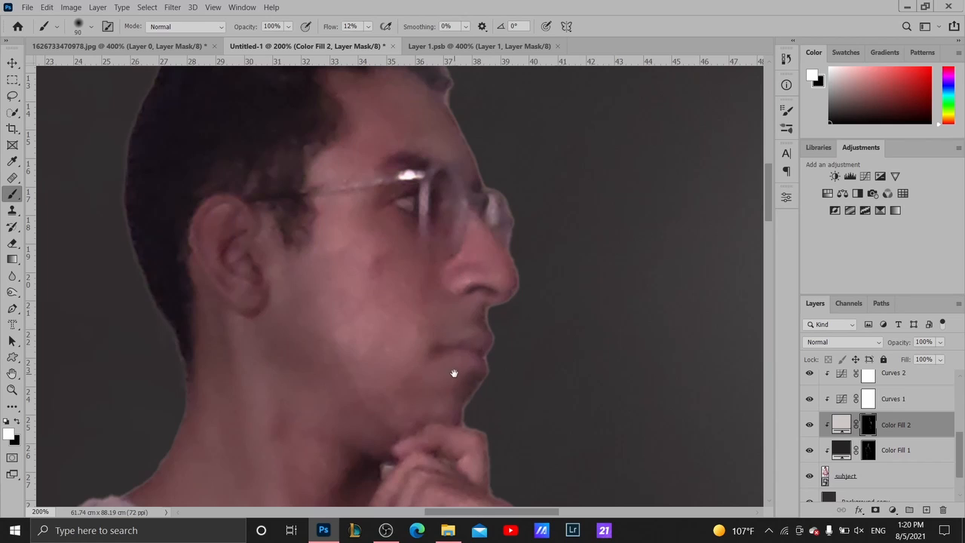
pyautogui.moveTo(473, 497); pyautogui.dragTo(440, 297)
pyautogui.moveTo(468, 382); pyautogui.dragTo(425, 237)
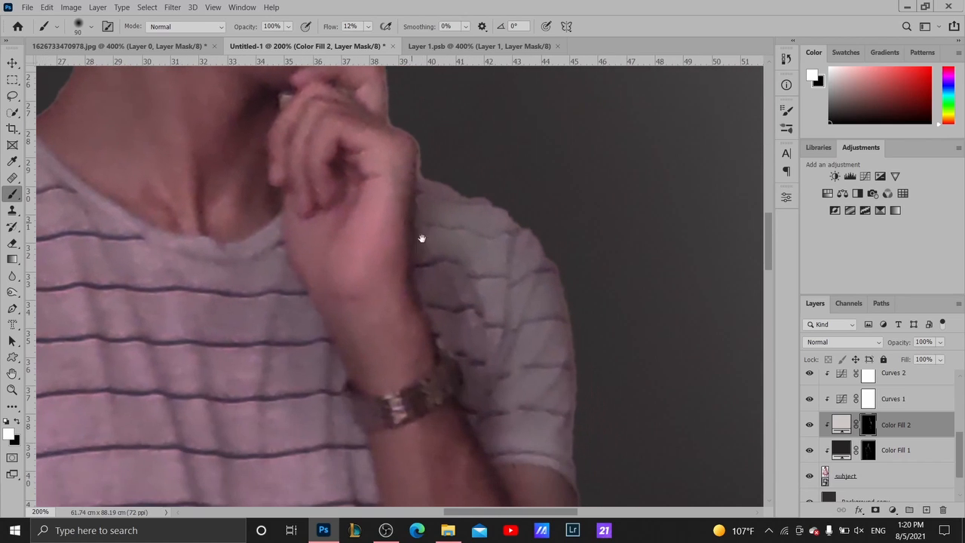
# Lower the brush flow to 4% and paint white on the Color Fill 2 mask over the sleeve fold beside the wrist
pyautogui.click(368, 26)
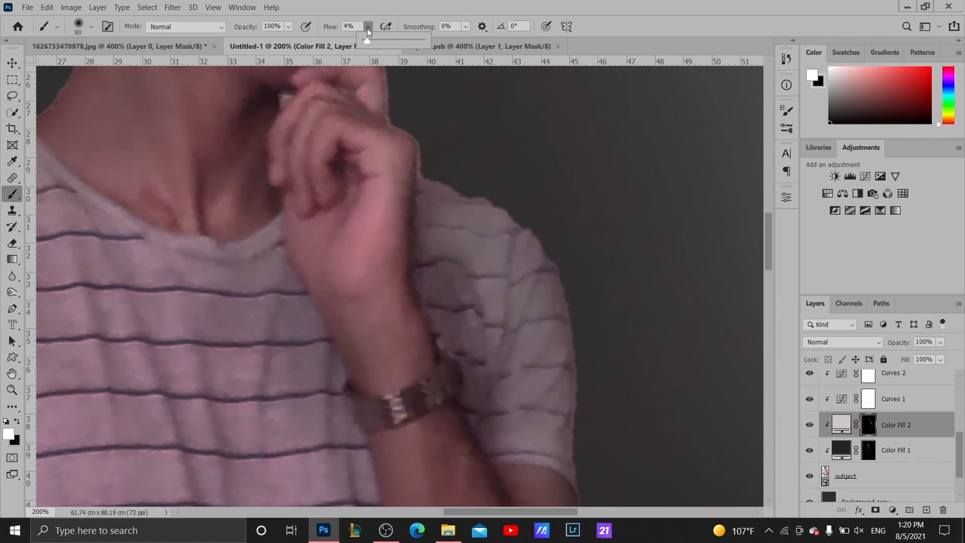
pyautogui.click(368, 30)
pyautogui.moveTo(449, 266); pyautogui.dragTo(466, 339)
pyautogui.press('z')
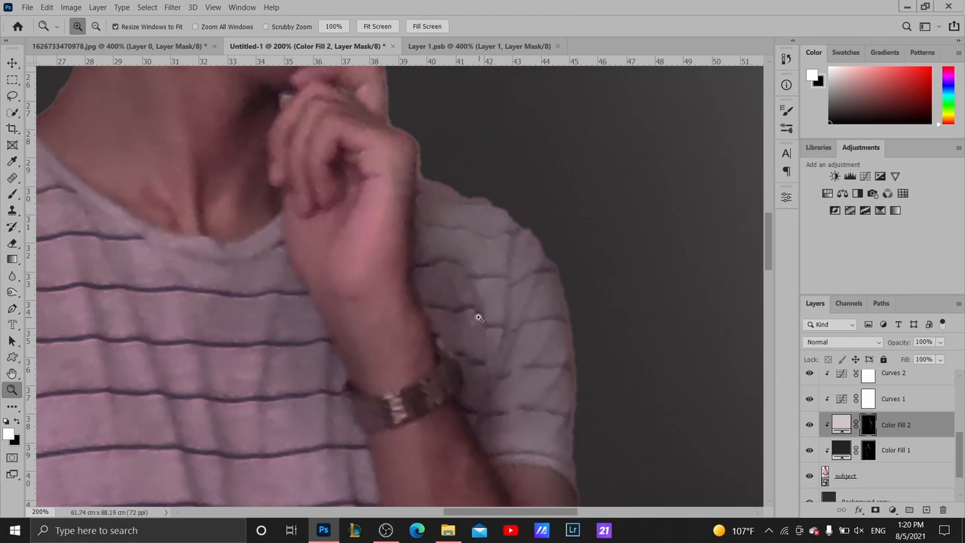
pyautogui.hotkey('ctrl', '0')
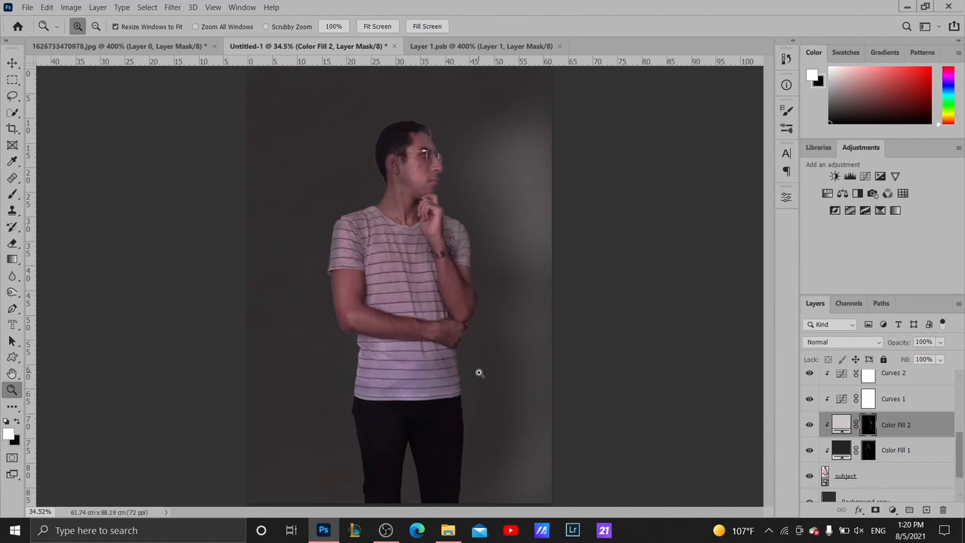
pyautogui.press('b')
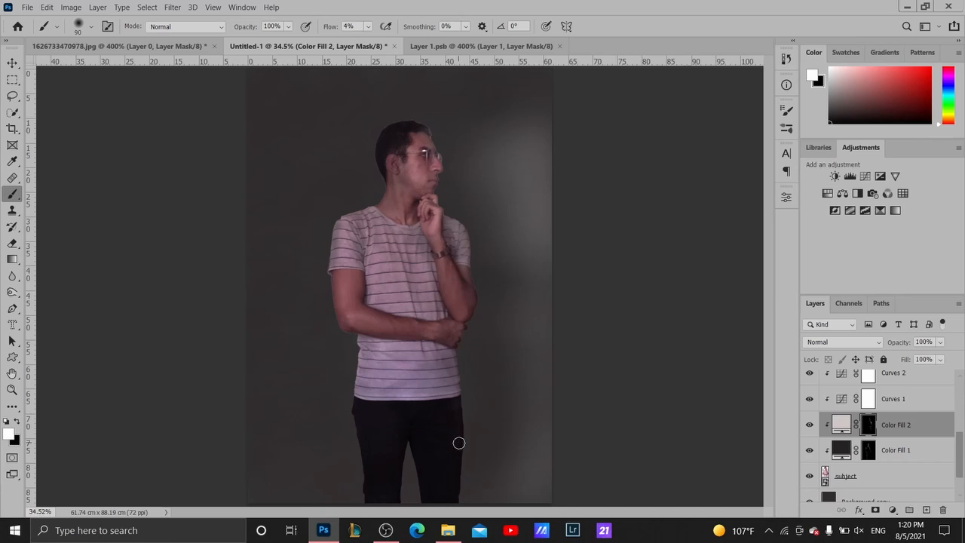
# Paint white on the Color Fill 2 mask along the outer elbow and upper arm with a 45 px brush at 4% flow
pyautogui.press('z')
pyautogui.click(489, 297)
pyautogui.click(489, 297)
pyautogui.click(488, 297)
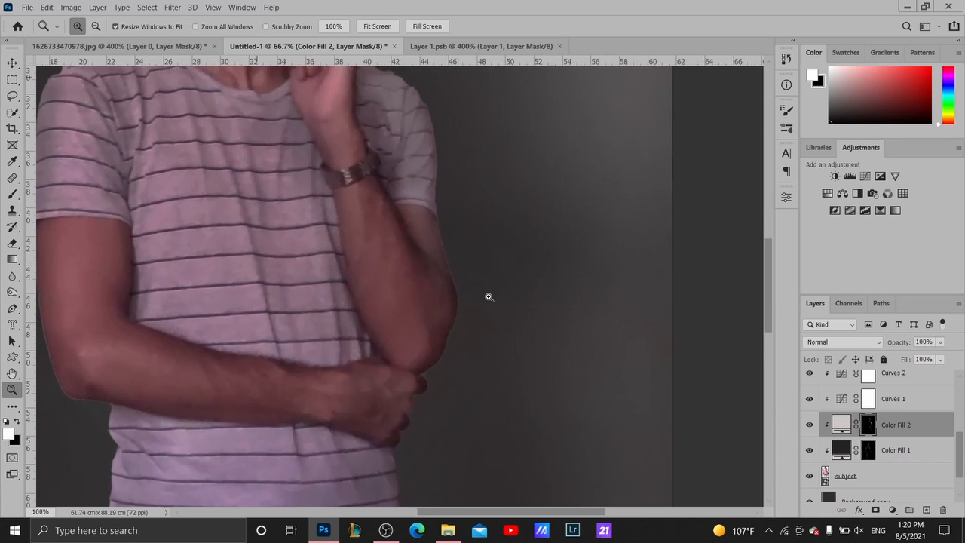
pyautogui.click(489, 297)
pyautogui.press('space')
pyautogui.moveTo(481, 288); pyautogui.dragTo(491, 319)
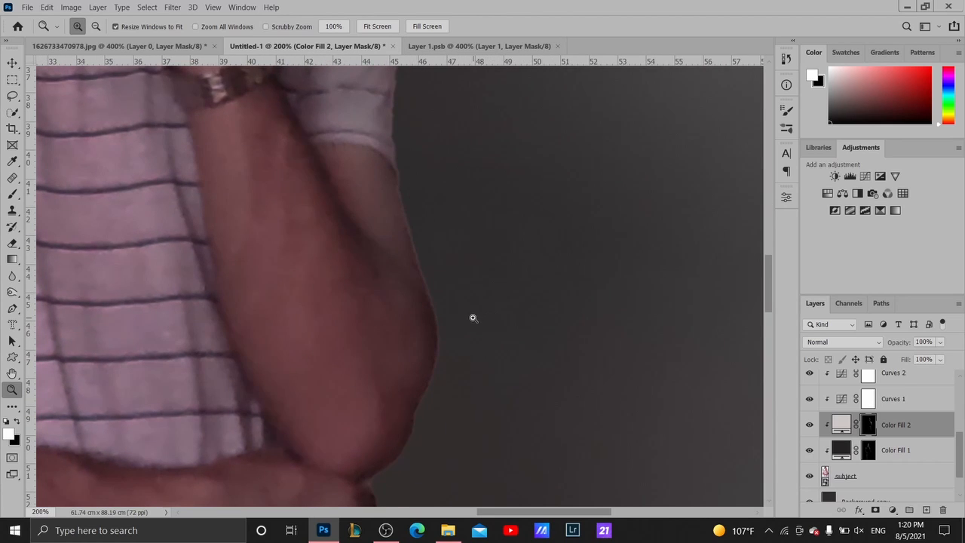
pyautogui.press('b')
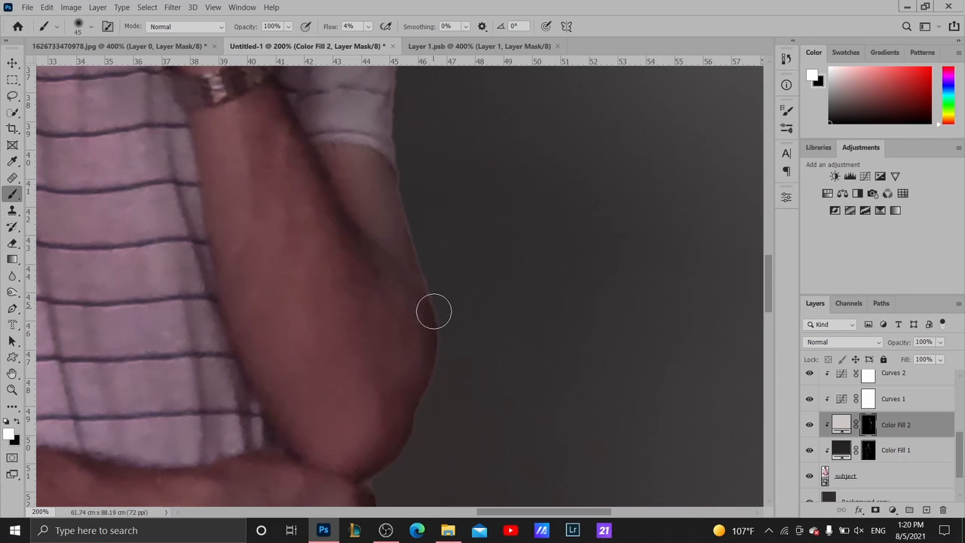
pyautogui.moveTo(434, 311)
pyautogui.mouseDown()
pyautogui.moveTo(411, 420)
pyautogui.moveTo(429, 376)
pyautogui.moveTo(413, 261)
pyautogui.mouseUp()
pyautogui.press('space')
pyautogui.moveTo(385, 109); pyautogui.dragTo(403, 219)
pyautogui.moveTo(386, 144); pyautogui.dragTo(394, 49)
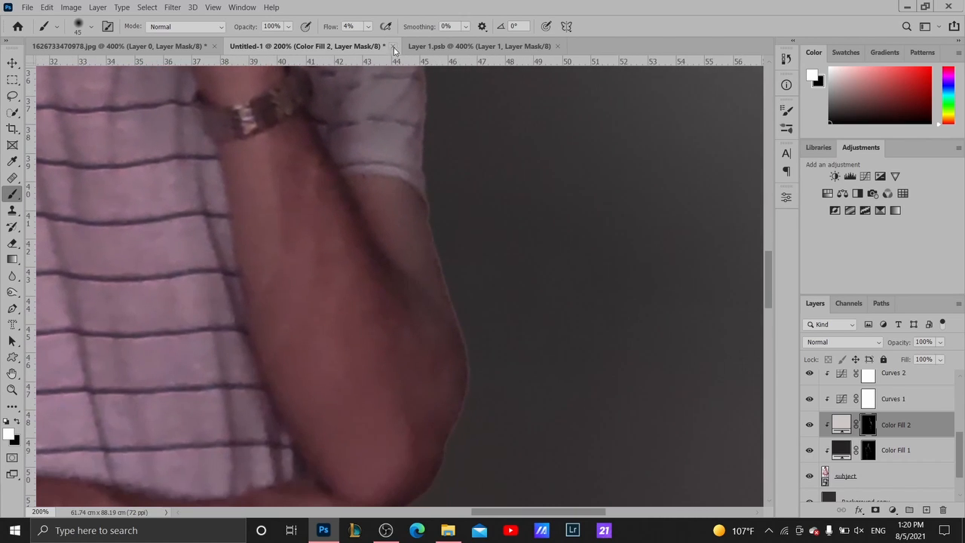
# Paint black on the Color Fill 1 mask down the dark crease between the raised forearm and upper arm
pyautogui.click(871, 450)
pyautogui.press('x')
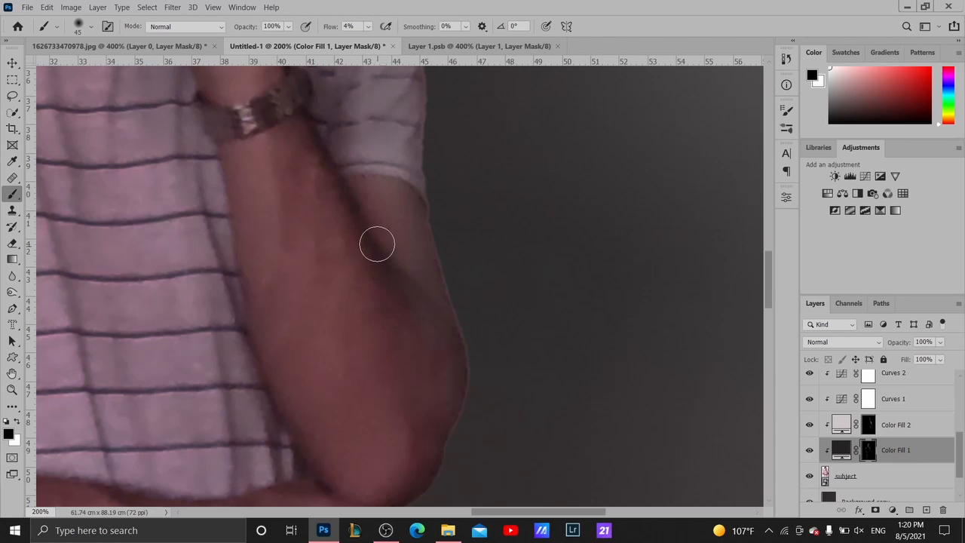
pyautogui.moveTo(377, 245)
pyautogui.mouseDown()
pyautogui.moveTo(417, 314)
pyautogui.moveTo(419, 351)
pyautogui.moveTo(428, 331)
pyautogui.moveTo(415, 294)
pyautogui.moveTo(399, 289)
pyautogui.moveTo(412, 342)
pyautogui.moveTo(415, 304)
pyautogui.moveTo(382, 264)
pyautogui.moveTo(419, 328)
pyautogui.moveTo(387, 213)
pyautogui.moveTo(413, 357)
pyautogui.mouseUp()
# Paint white on the Color Fill 1 mask along the raised forearm up toward the watch and wrist
pyautogui.press('x')
pyautogui.moveTo(337, 301); pyautogui.dragTo(329, 223)
pyautogui.moveTo(337, 176); pyautogui.dragTo(378, 348)
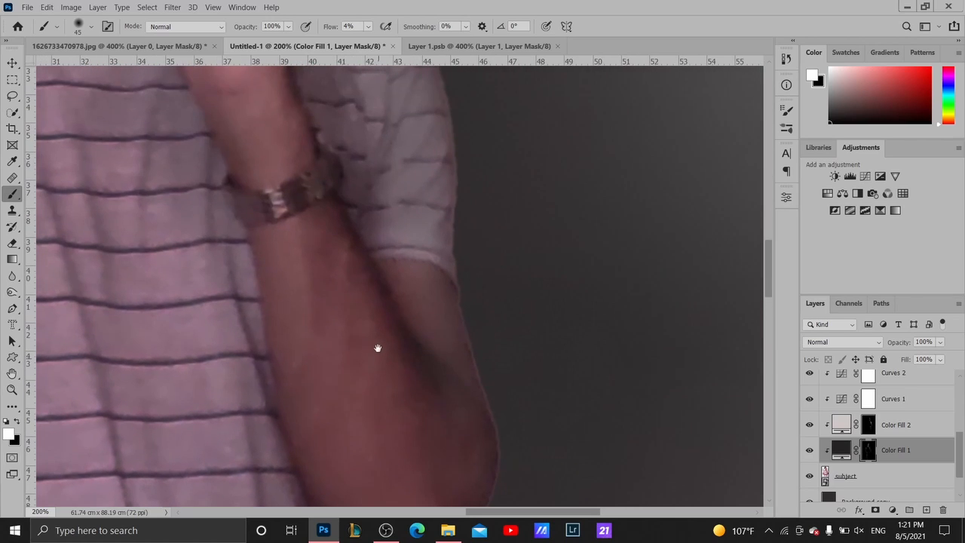
pyautogui.moveTo(338, 163); pyautogui.dragTo(340, 258)
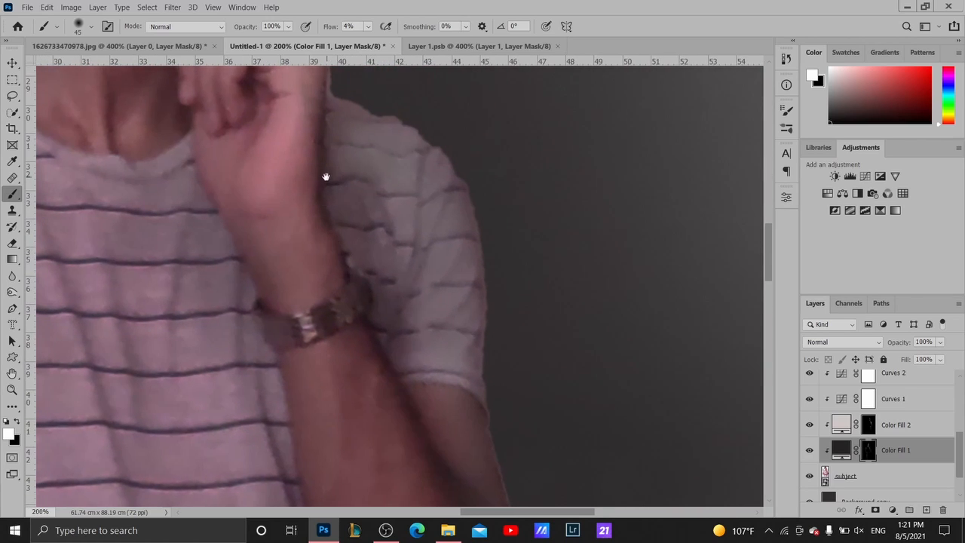
pyautogui.moveTo(326, 177); pyautogui.dragTo(341, 257)
pyautogui.moveTo(335, 214); pyautogui.dragTo(349, 320)
pyautogui.moveTo(326, 105); pyautogui.dragTo(365, 242)
pyautogui.press('z')
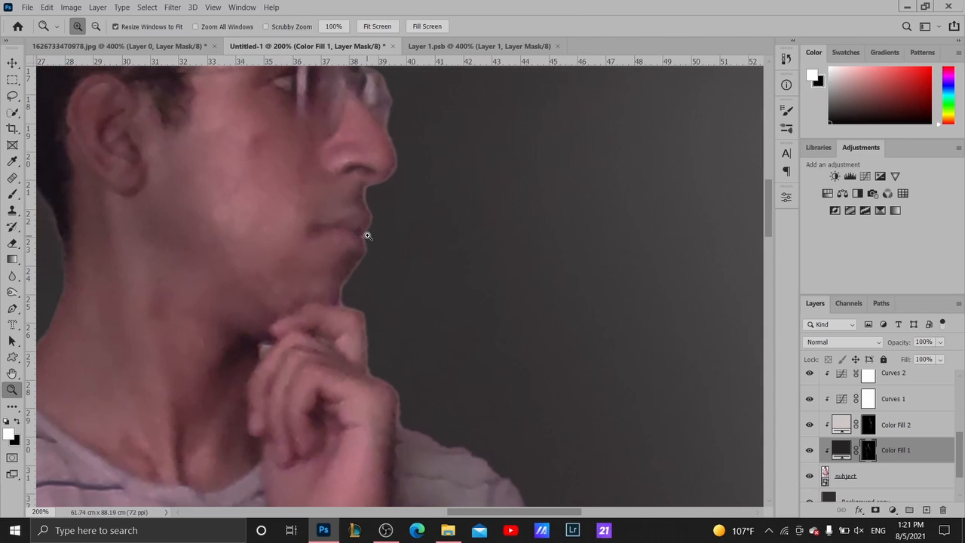
pyautogui.keyDown('alt'); pyautogui.click(367, 236); pyautogui.keyUp('alt')
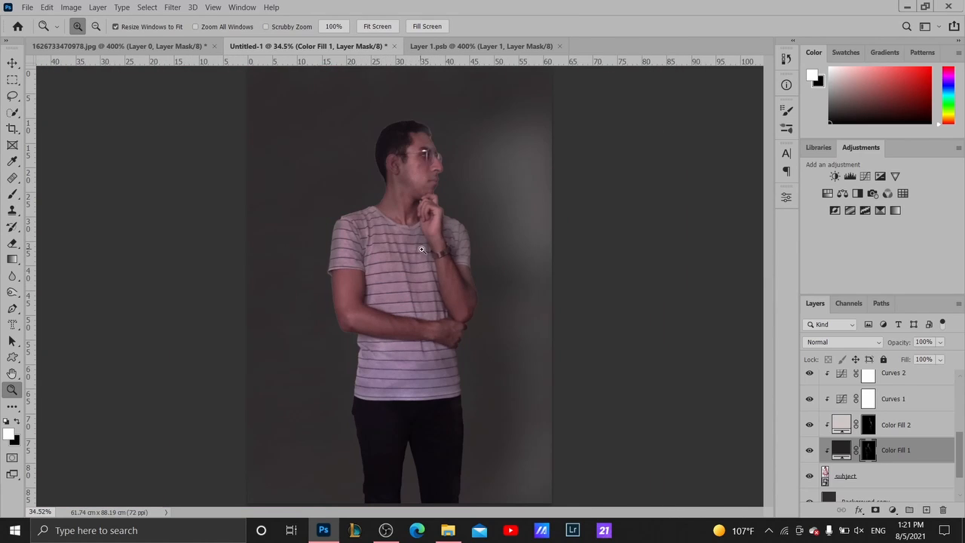
# Paint black on the Color Fill 1 mask over the front hair and upper forehead, raising the brush flow to 11%
pyautogui.moveTo(445, 204)
pyautogui.mouseDown()
pyautogui.moveTo(461, 282)
pyautogui.moveTo(472, 256)
pyautogui.moveTo(470, 296)
pyautogui.moveTo(519, 400)
pyautogui.mouseUp()
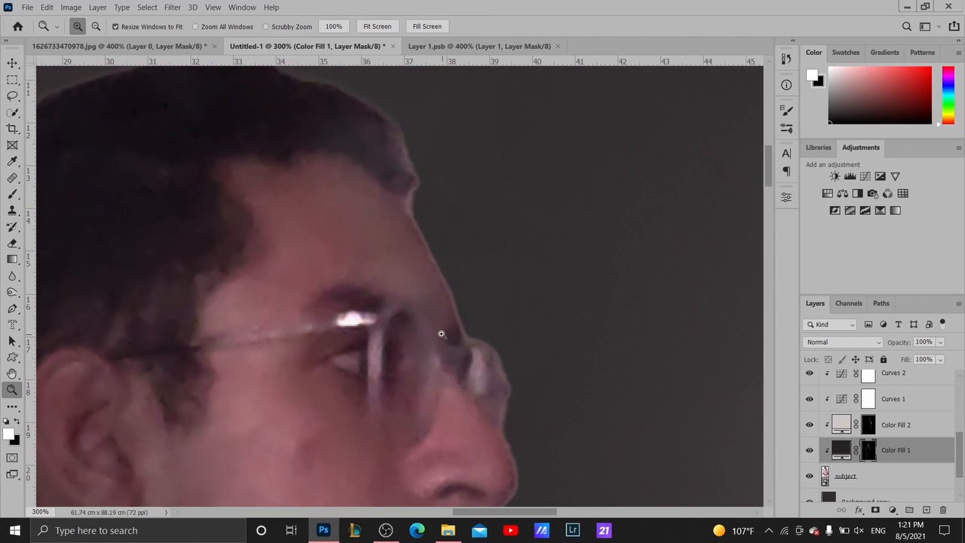
pyautogui.press('x')
pyautogui.press('b')
pyautogui.moveTo(373, 153)
pyautogui.mouseDown()
pyautogui.moveTo(346, 138)
pyautogui.moveTo(370, 182)
pyautogui.moveTo(342, 138)
pyautogui.moveTo(371, 145)
pyautogui.moveTo(375, 180)
pyautogui.moveTo(355, 147)
pyautogui.moveTo(387, 227)
pyautogui.mouseUp()
pyautogui.click(368, 26)
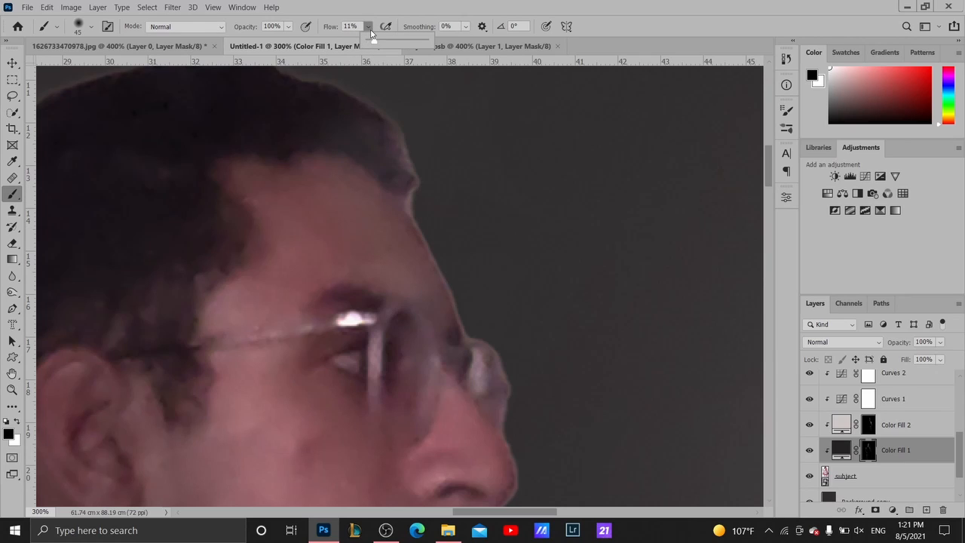
pyautogui.click(370, 30)
pyautogui.moveTo(359, 122)
pyautogui.mouseDown()
pyautogui.moveTo(378, 195)
pyautogui.moveTo(355, 138)
pyautogui.moveTo(344, 138)
pyautogui.moveTo(352, 160)
pyautogui.moveTo(378, 197)
pyautogui.moveTo(381, 158)
pyautogui.moveTo(347, 135)
pyautogui.moveTo(370, 191)
pyautogui.moveTo(361, 154)
pyautogui.moveTo(337, 133)
pyautogui.moveTo(354, 132)
pyautogui.moveTo(360, 188)
pyautogui.mouseUp()
pyautogui.hotkey('ctrl', '0')
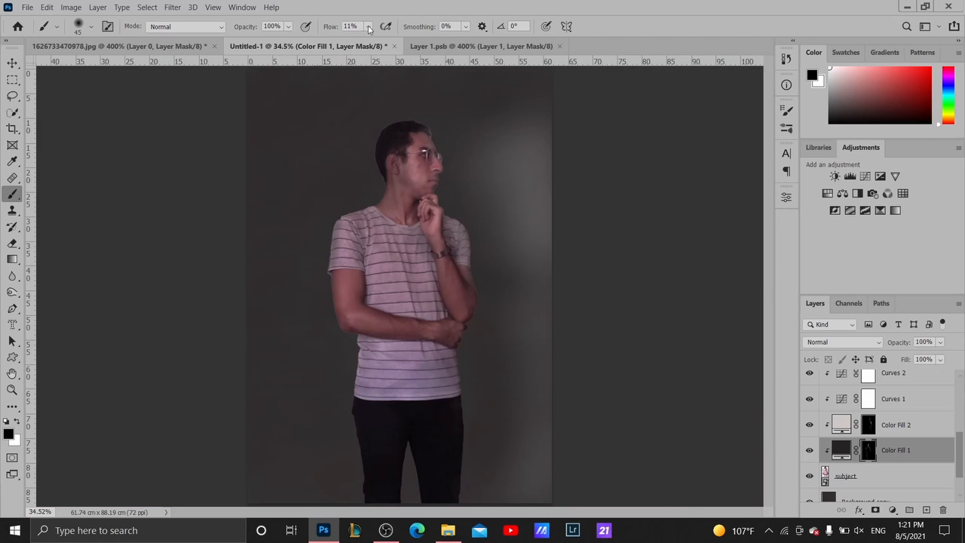
# Raise the brush flow to 22% and paint black on the Color Fill 1 mask over the front of the hairline
pyautogui.click(369, 28)
pyautogui.click(368, 27)
pyautogui.moveTo(426, 134); pyautogui.dragTo(427, 131)
pyautogui.press('x')
pyautogui.press('z')
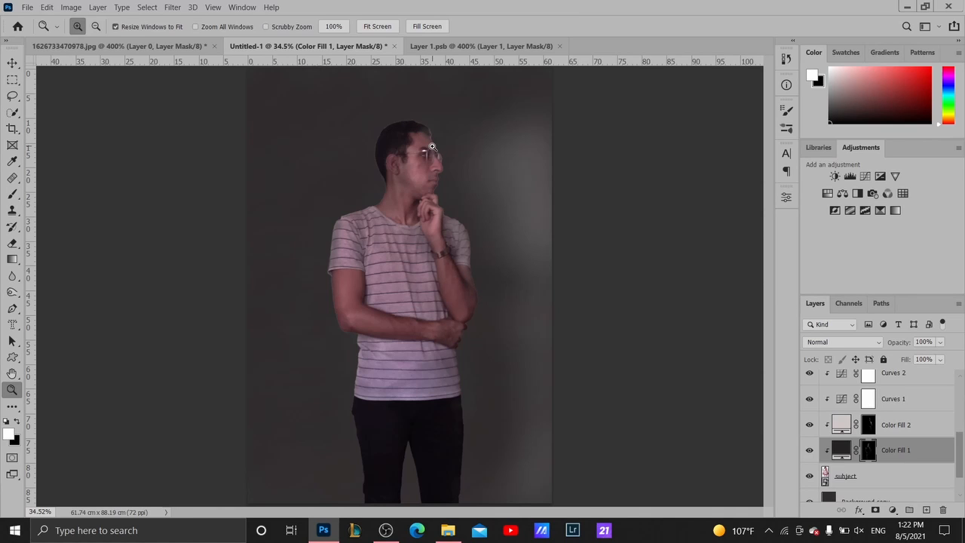
pyautogui.moveTo(432, 146); pyautogui.dragTo(458, 280)
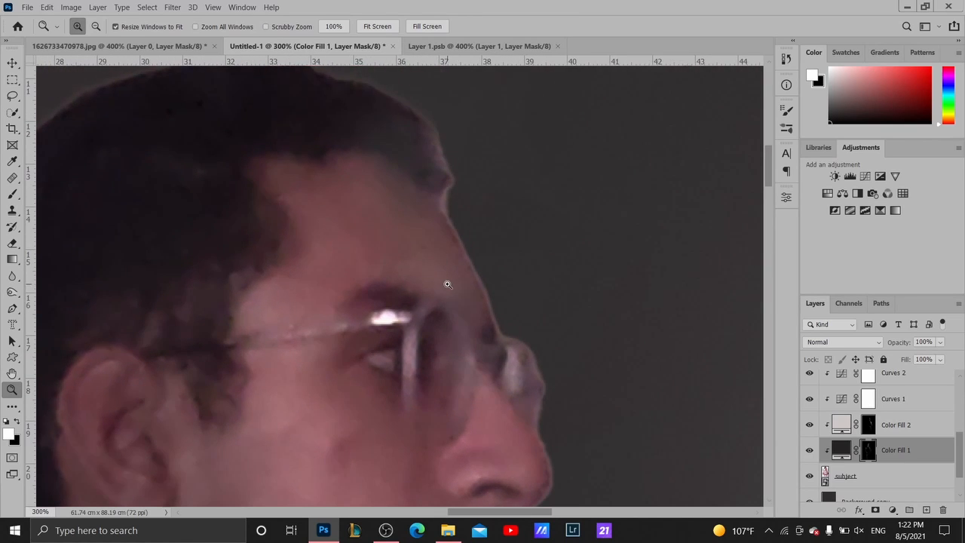
pyautogui.press('x')
pyautogui.press('x')
pyautogui.press('b')
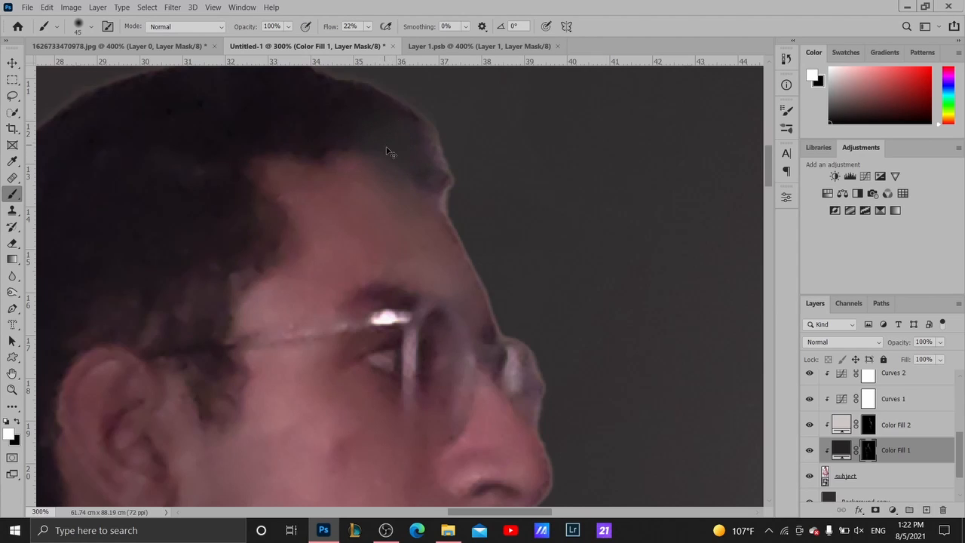
pyautogui.click(867, 434)
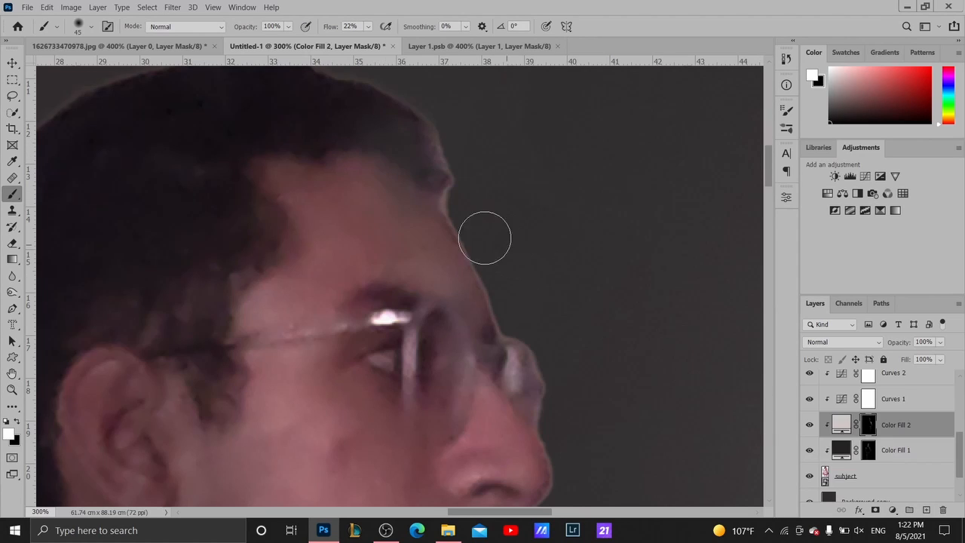
pyautogui.moveTo(400, 215)
pyautogui.mouseDown()
pyautogui.moveTo(379, 179)
pyautogui.moveTo(409, 200)
pyautogui.mouseUp()
pyautogui.hotkey('ctrl', 'z')
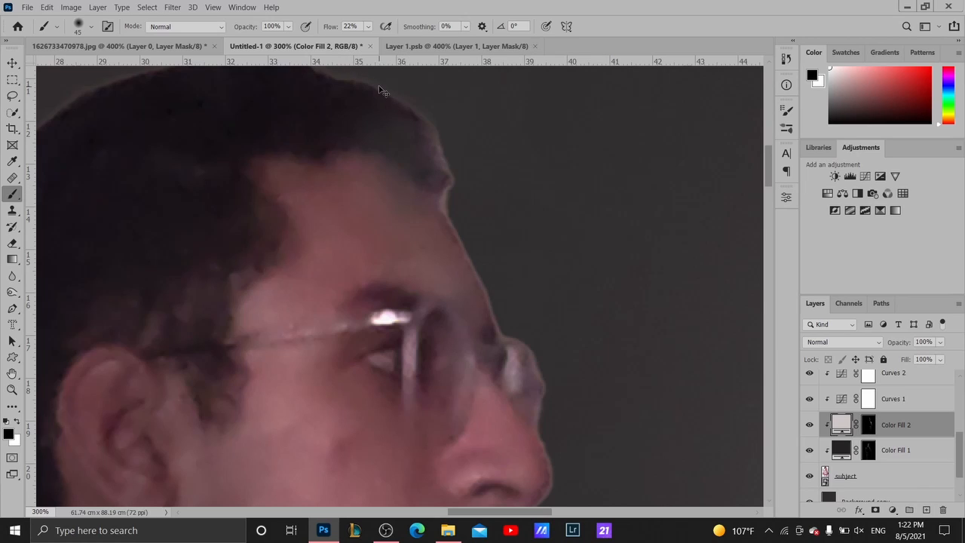
# Lower the brush flow to 12% and paint white on the Color Fill 2 mask over the front of the forehead
pyautogui.click(366, 28)
pyautogui.click(370, 29)
pyautogui.click(865, 424)
pyautogui.press('x')
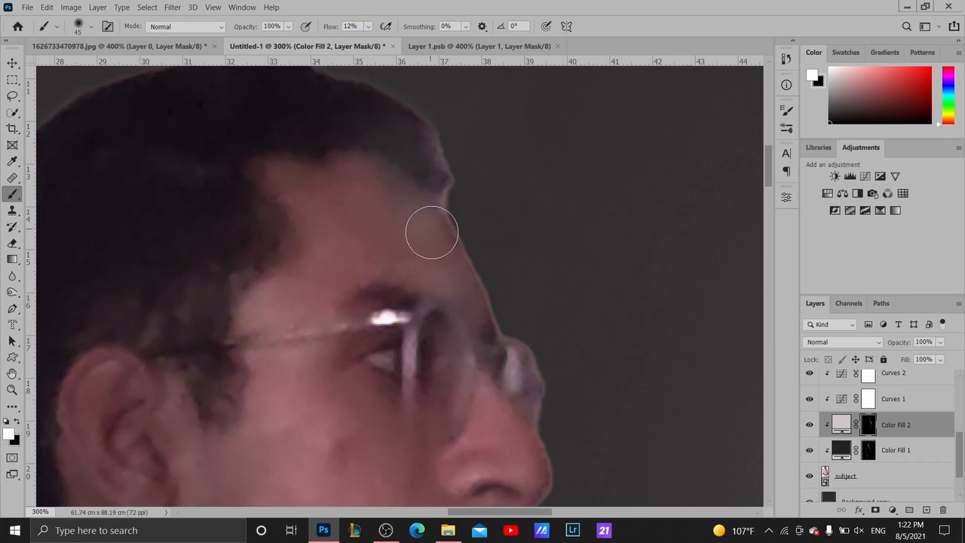
# Raise the brush flow to 93% and paint white on the Color Fill 1 mask over the hair above the forehead
pyautogui.click(869, 450)
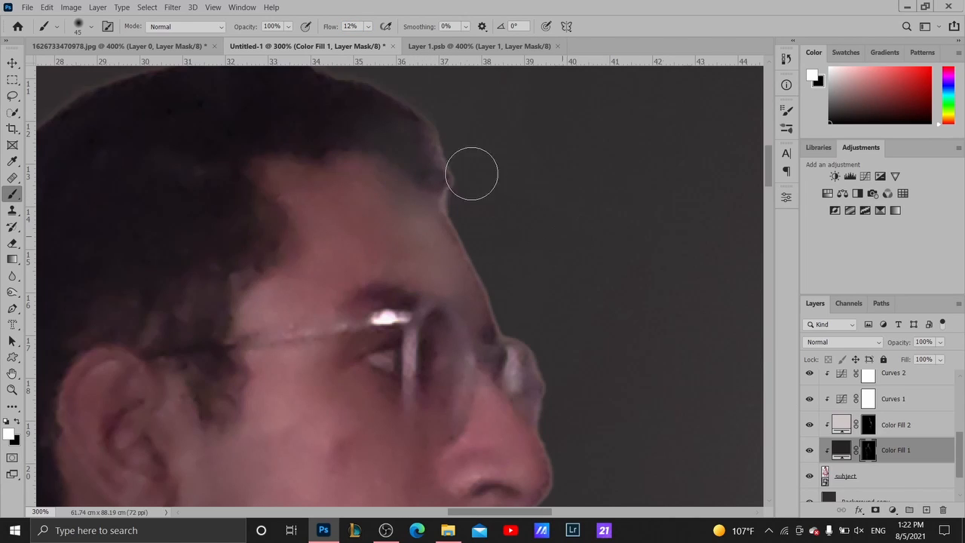
pyautogui.press('x')
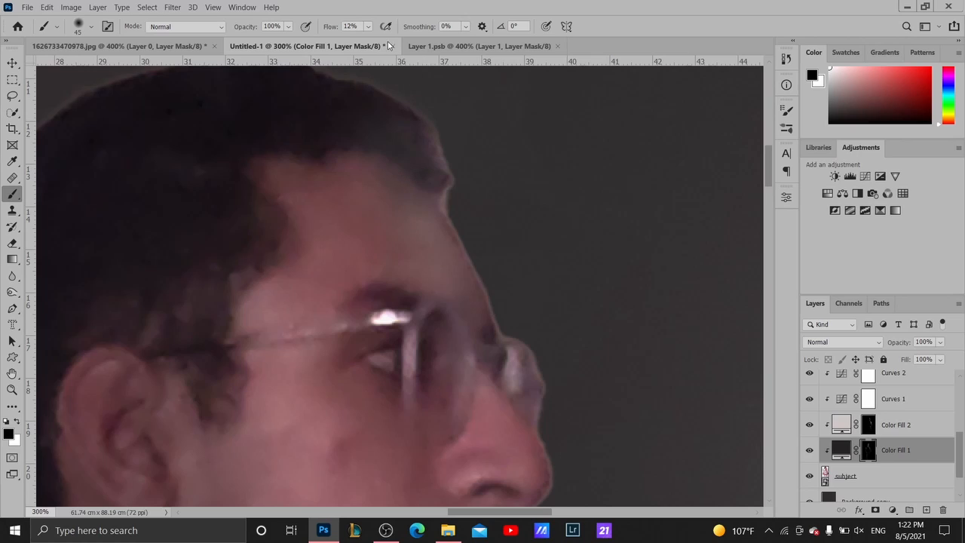
pyautogui.click(368, 27)
pyautogui.press('x')
pyautogui.moveTo(408, 155)
pyautogui.mouseDown()
pyautogui.moveTo(387, 126)
pyautogui.moveTo(368, 127)
pyautogui.moveTo(422, 171)
pyautogui.mouseUp()
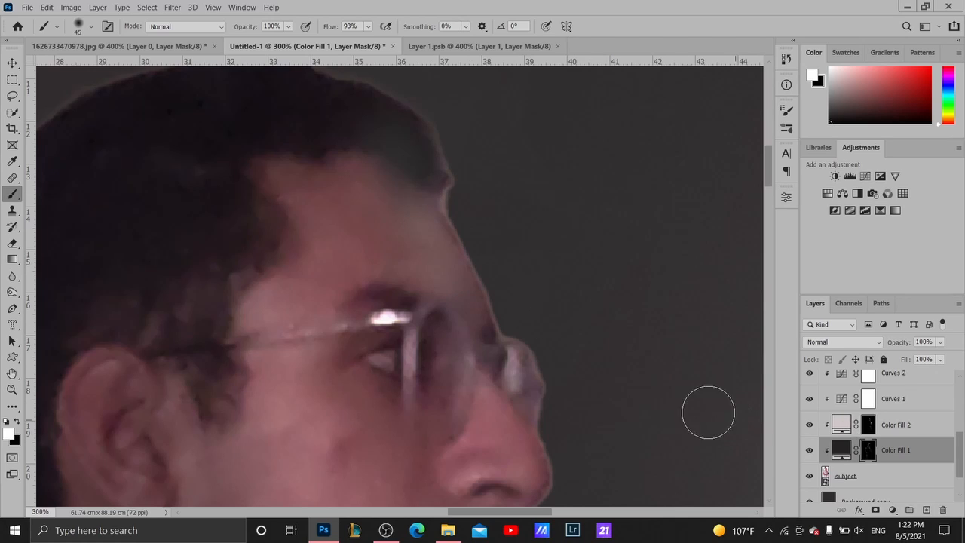
# Paint black over the front hair on the Color Fill 1 and Color Fill 2 masks, raising the brush flow to 100%
pyautogui.press('x')
pyautogui.moveTo(396, 138)
pyautogui.mouseDown()
pyautogui.moveTo(416, 164)
pyautogui.moveTo(368, 118)
pyautogui.mouseUp()
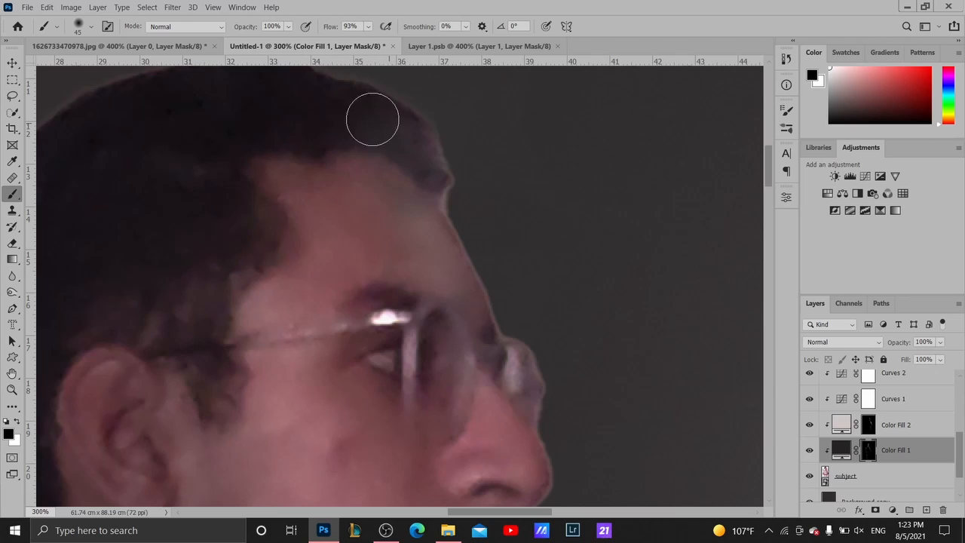
pyautogui.click(369, 28)
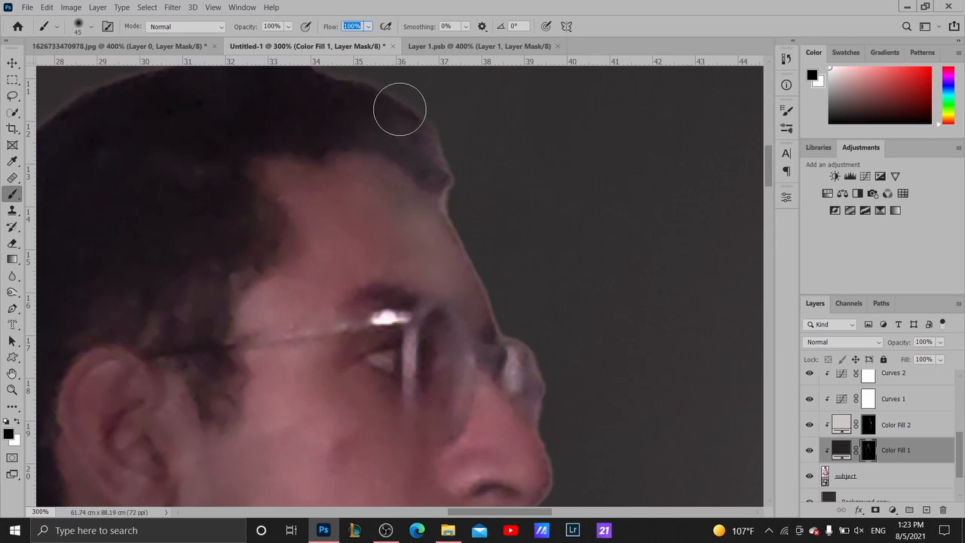
pyautogui.moveTo(379, 127)
pyautogui.mouseDown()
pyautogui.moveTo(419, 175)
pyautogui.moveTo(387, 131)
pyautogui.moveTo(352, 113)
pyautogui.mouseUp()
pyautogui.click(868, 427)
pyautogui.moveTo(400, 138)
pyautogui.mouseDown()
pyautogui.moveTo(425, 171)
pyautogui.moveTo(426, 151)
pyautogui.moveTo(355, 121)
pyautogui.mouseUp()
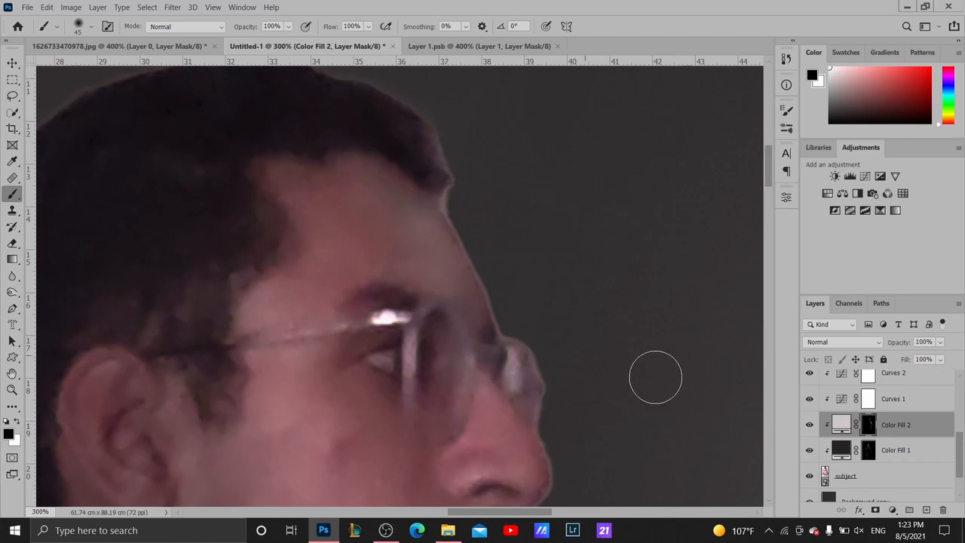
# Lower the brush flow to 9% and paint white on the Color Fill 2 mask over the front hair and the near glasses lens
pyautogui.press('x')
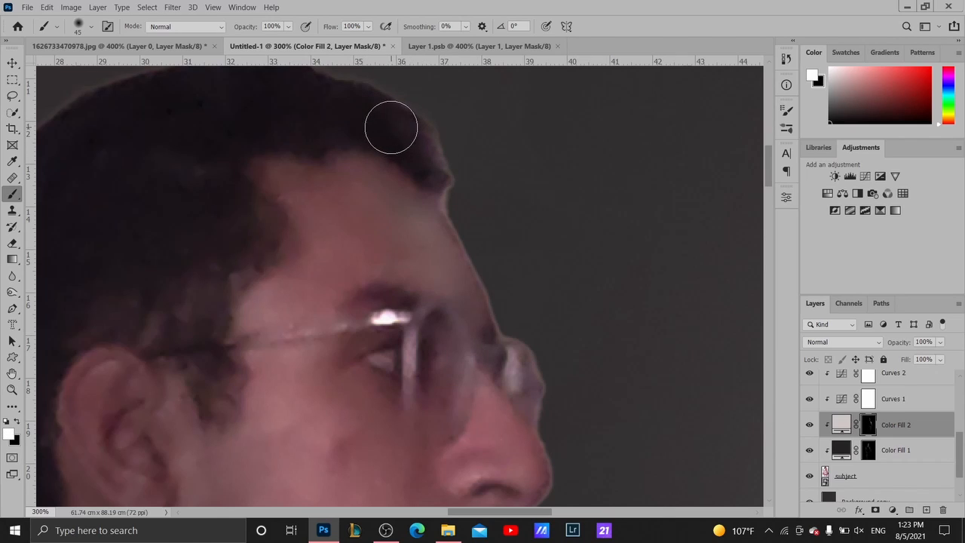
pyautogui.click(371, 28)
pyautogui.moveTo(386, 126)
pyautogui.mouseDown()
pyautogui.moveTo(427, 183)
pyautogui.moveTo(379, 90)
pyautogui.mouseUp()
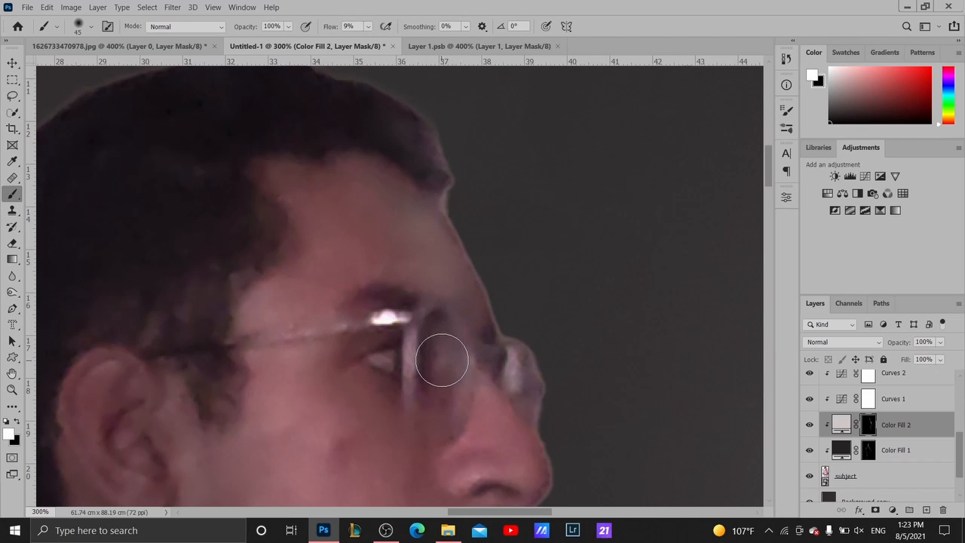
pyautogui.moveTo(442, 360)
pyautogui.mouseDown()
pyautogui.moveTo(443, 389)
pyautogui.moveTo(437, 342)
pyautogui.moveTo(430, 365)
pyautogui.moveTo(442, 400)
pyautogui.moveTo(430, 355)
pyautogui.mouseUp()
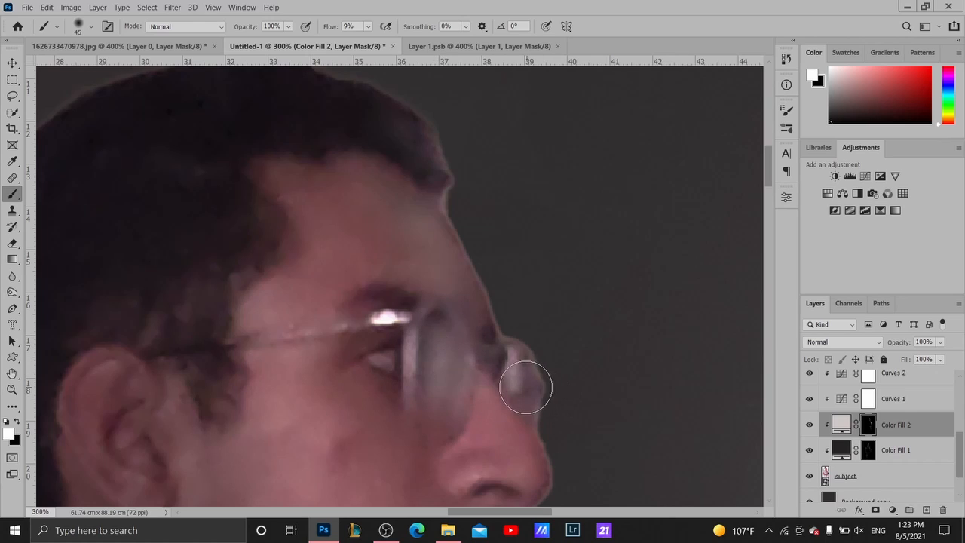
# Reduce the brush size to 30 and paint white on the Color Fill 2 mask over the far glasses lens and the forehead
pyautogui.press('[')
pyautogui.press('[')
pyautogui.press('[')
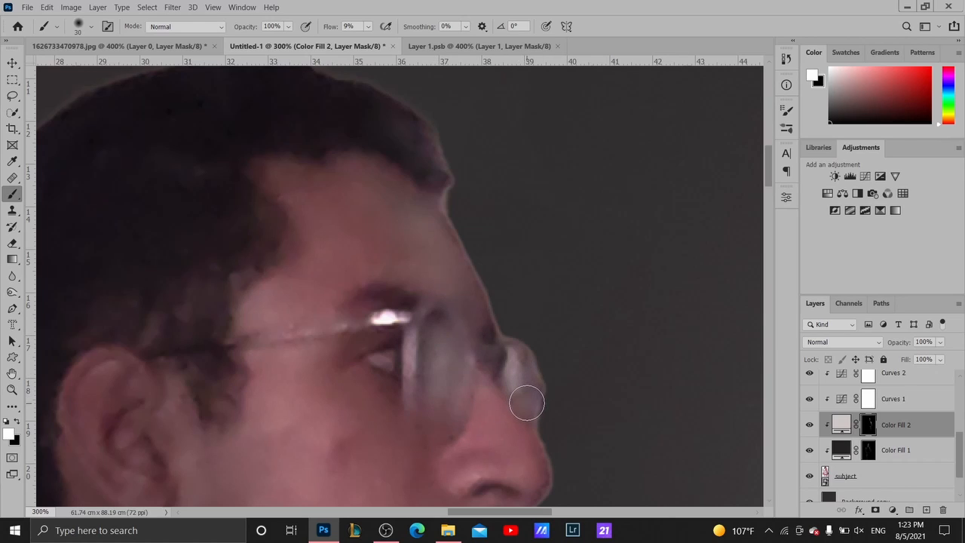
pyautogui.moveTo(526, 403)
pyautogui.mouseDown()
pyautogui.moveTo(511, 383)
pyautogui.moveTo(520, 367)
pyautogui.moveTo(511, 367)
pyautogui.moveTo(517, 375)
pyautogui.mouseUp()
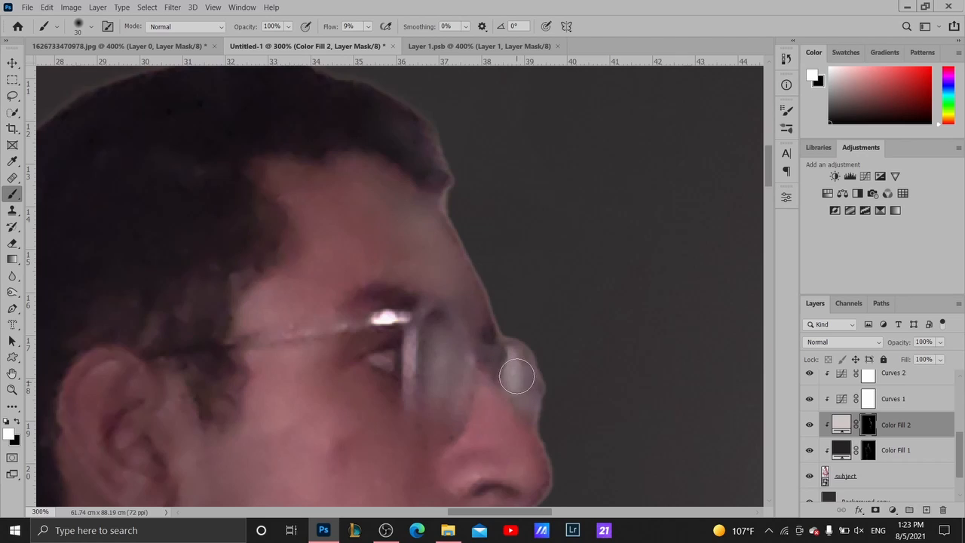
pyautogui.press('c')
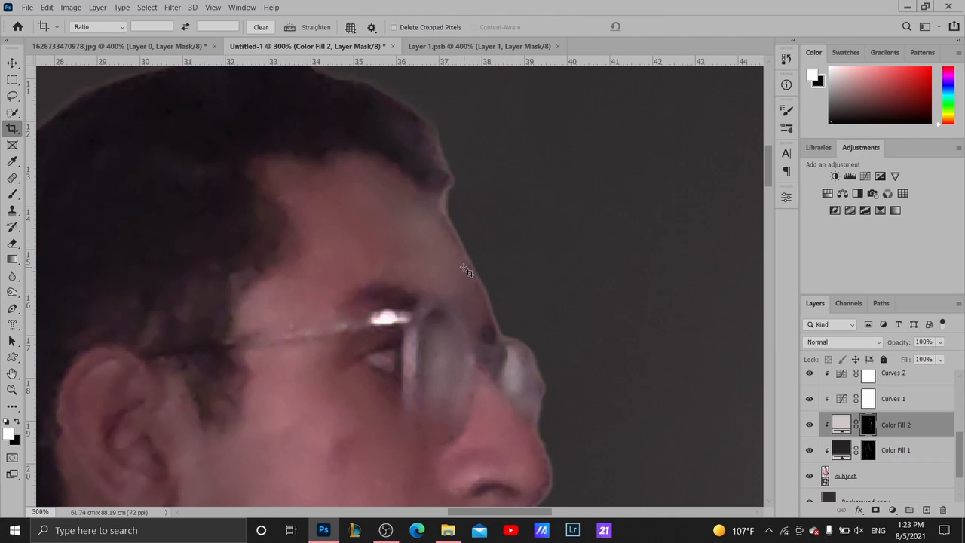
pyautogui.press('b')
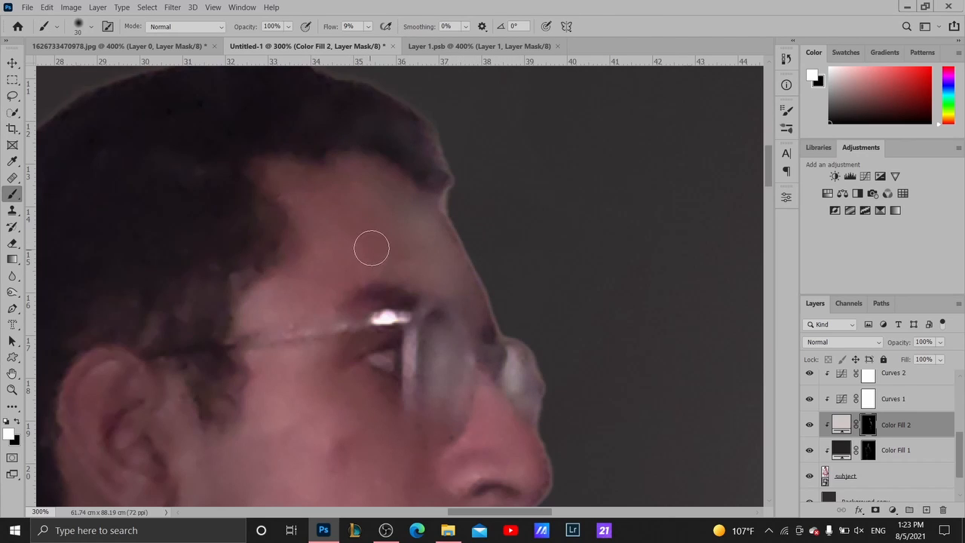
pyautogui.moveTo(370, 248)
pyautogui.mouseDown()
pyautogui.moveTo(427, 326)
pyautogui.moveTo(435, 261)
pyautogui.mouseUp()
# Paint white on the Color Fill 2 mask over the hand tucked under the elbow, reducing the brush size to 50
pyautogui.press('z')
pyautogui.keyDown('alt'); pyautogui.click(435, 261); pyautogui.keyUp('alt')
pyautogui.keyDown('alt'); pyautogui.click(435, 261); pyautogui.keyUp('alt')
pyautogui.keyDown('alt'); pyautogui.click(435, 261); pyautogui.keyUp('alt')
pyautogui.keyDown('alt'); pyautogui.click(435, 260); pyautogui.keyUp('alt')
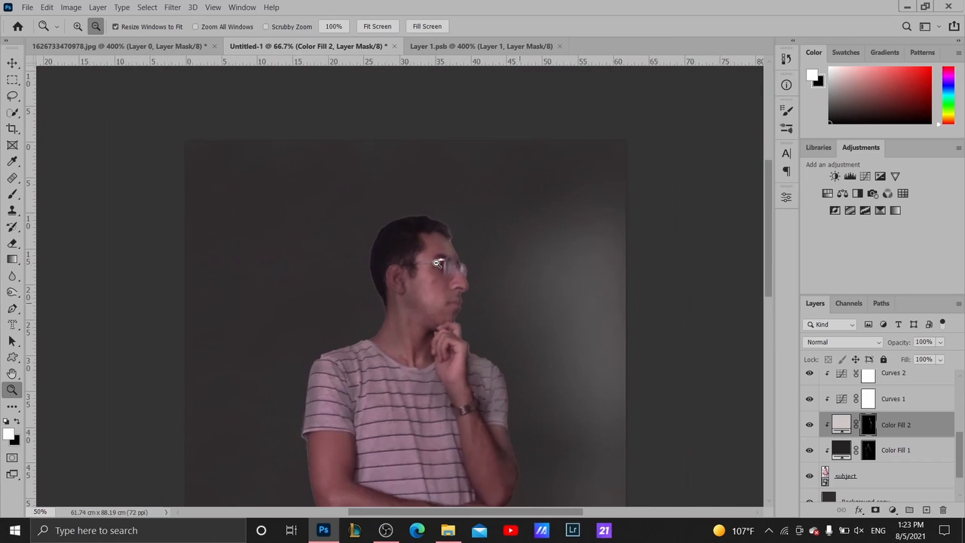
pyautogui.keyDown('alt'); pyautogui.click(474, 389); pyautogui.keyUp('alt')
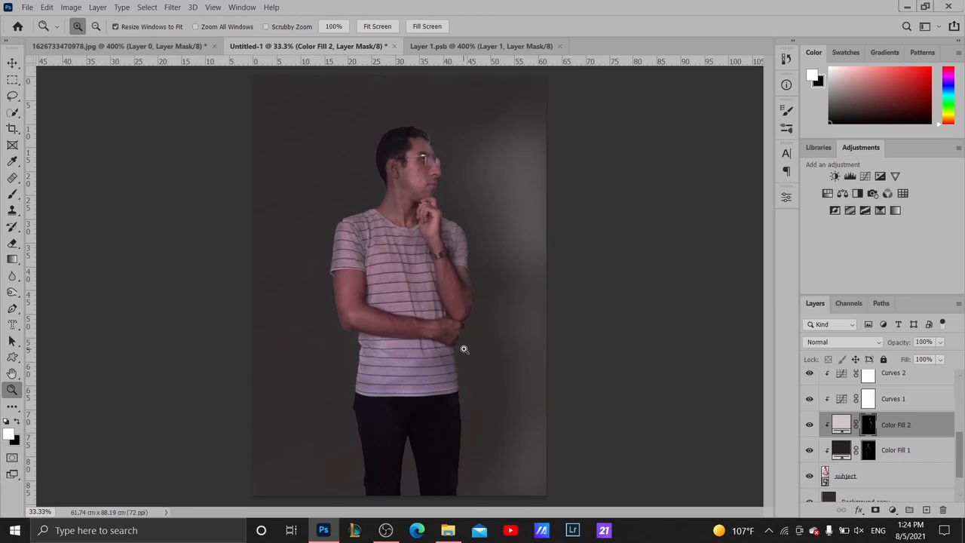
pyautogui.press('b')
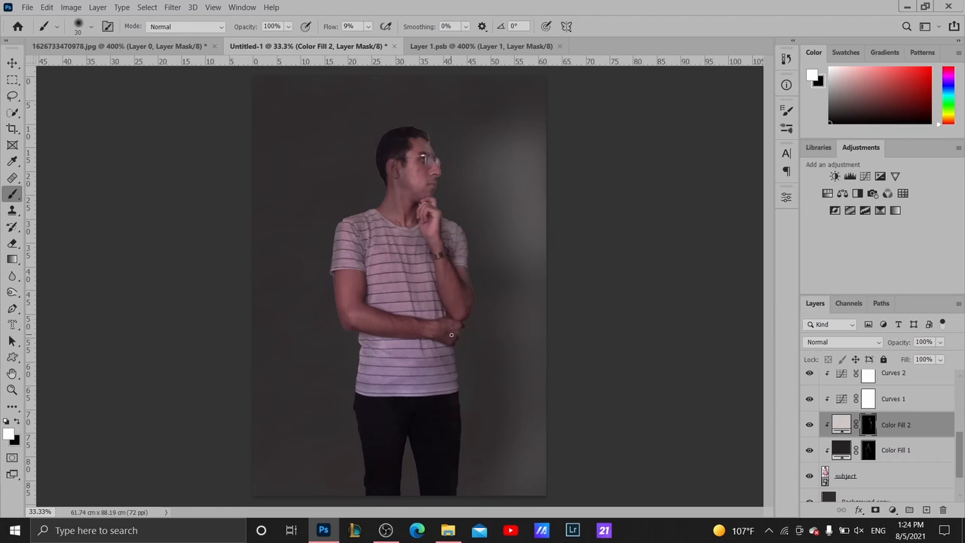
pyautogui.press('z')
pyautogui.click(451, 334)
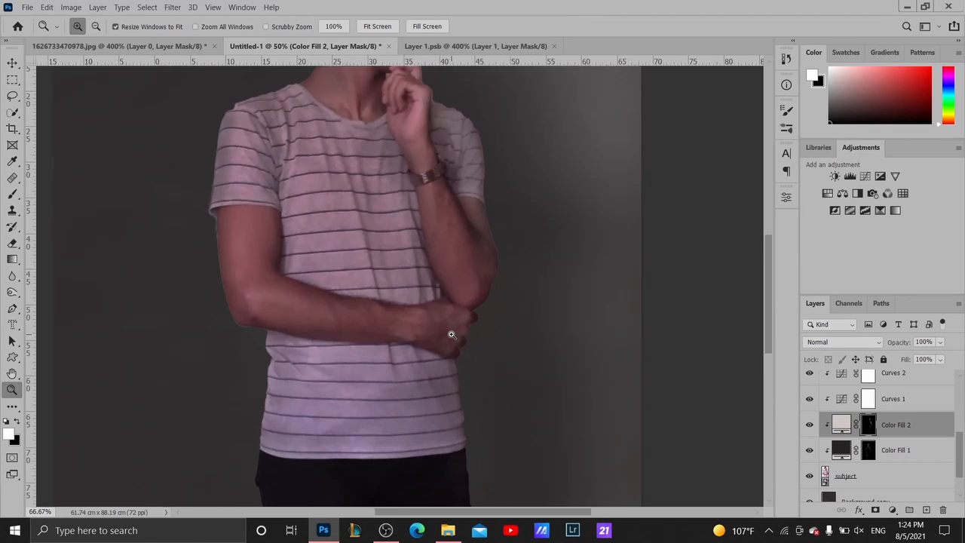
pyautogui.press('b')
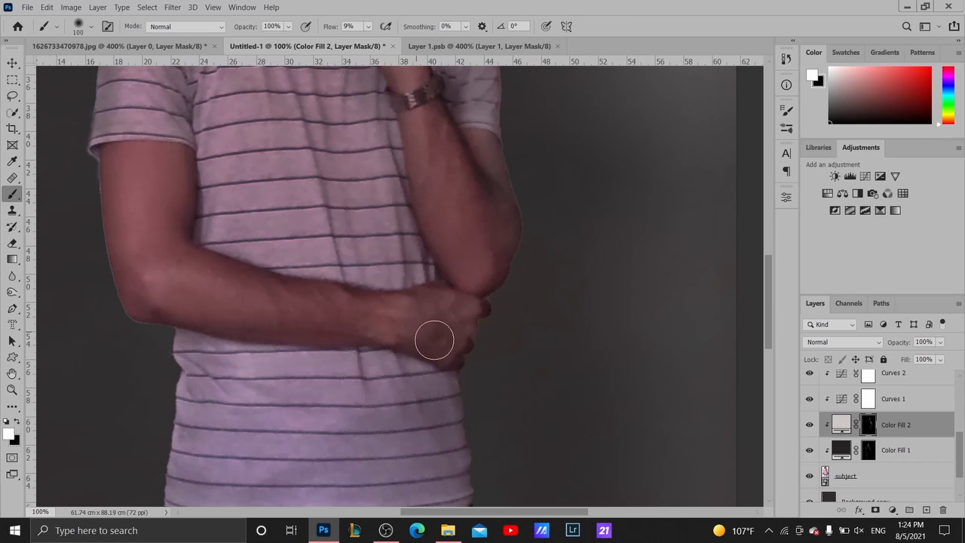
pyautogui.press('[')
pyautogui.press('[')
pyautogui.press('[')
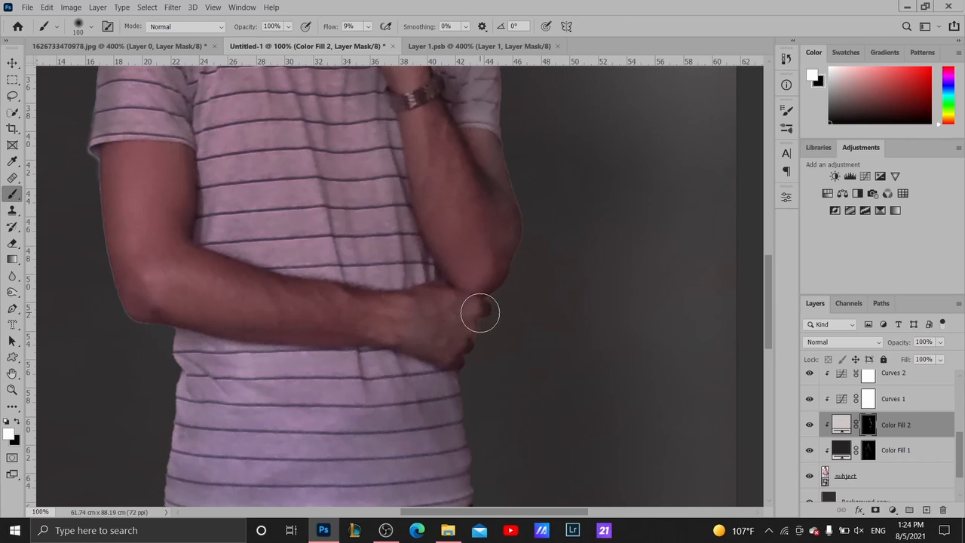
pyautogui.press('[')
pyautogui.press('[')
# Lower the brush flow to 2% and paint white on the Color Fill 1 mask over the wrist of the folded arm
pyautogui.hotkey('alt', '[')
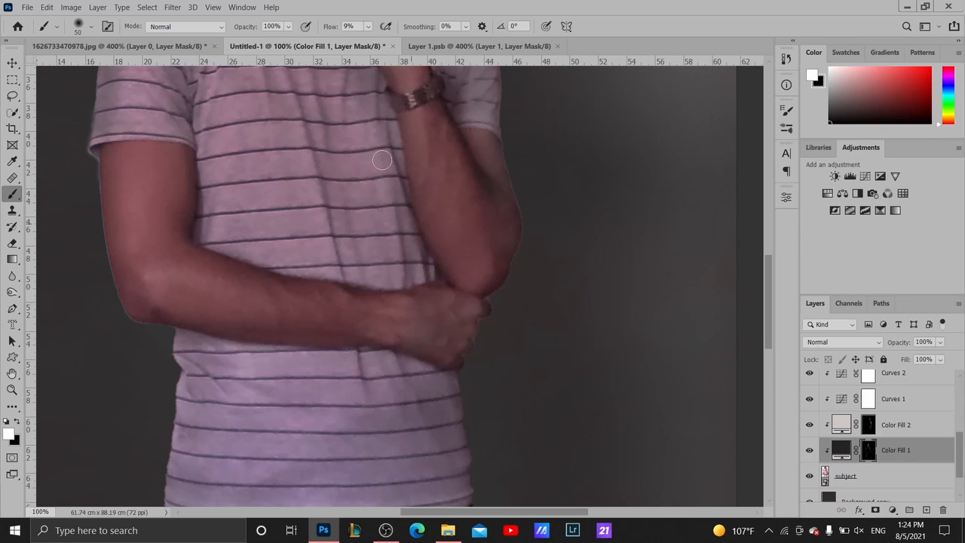
pyautogui.click(367, 26)
pyautogui.click(367, 27)
pyautogui.moveTo(401, 312); pyautogui.dragTo(411, 317)
pyautogui.scroll(3, 487, 227)
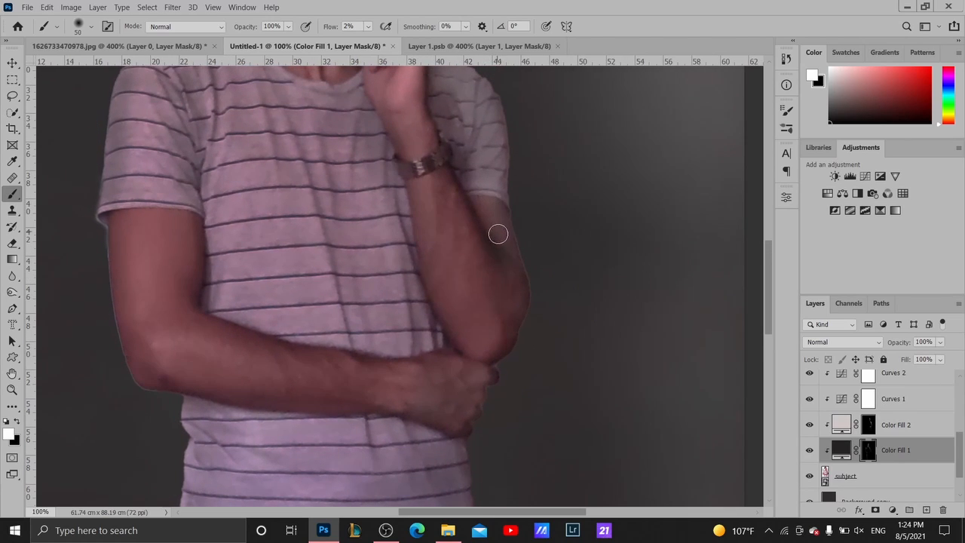
# Enlarge the brush to 125 and paint white on the Color Fill 1 mask over the folded arm's upper part below the sleeve
pyautogui.scroll(3, 497, 257)
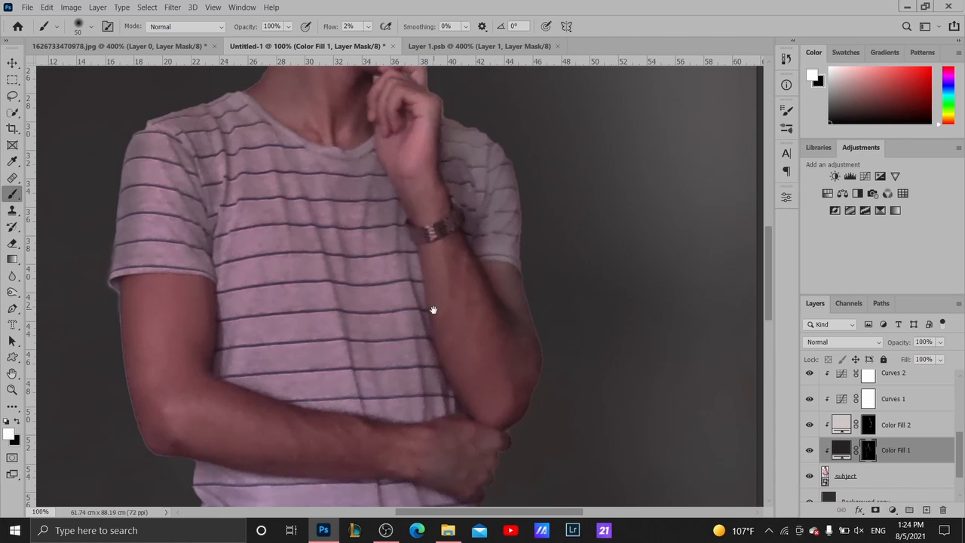
pyautogui.moveTo(434, 310); pyautogui.dragTo(389, 253)
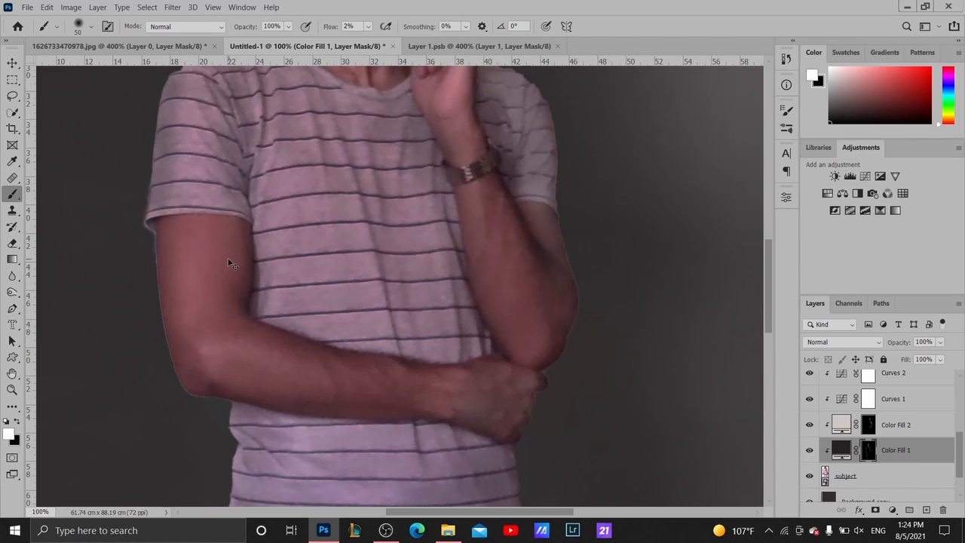
pyautogui.press(']')
pyautogui.press(']')
pyautogui.press(']')
pyautogui.press(']')
pyautogui.press(']')
pyautogui.press(']')
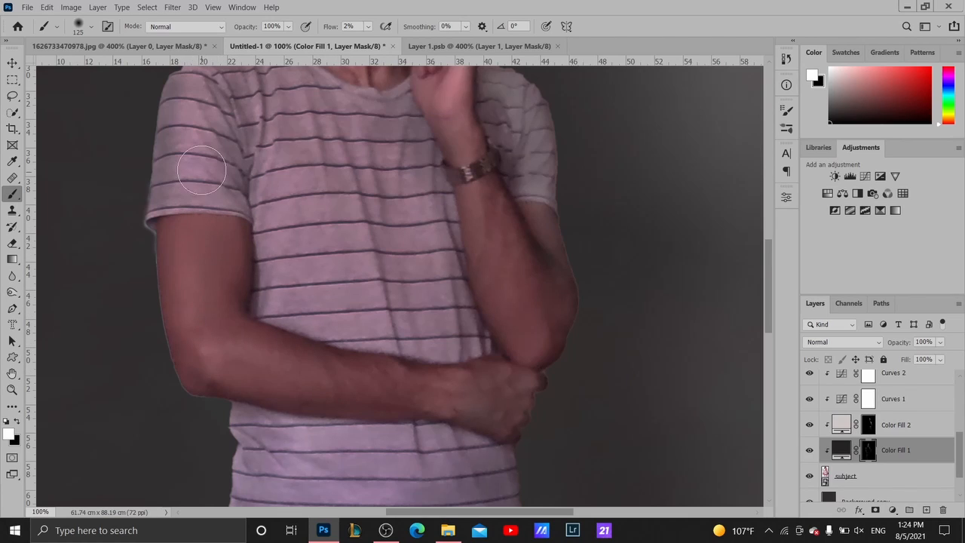
# Select the subject layer and open the Gaussian Blur filter for it
pyautogui.press('z')
pyautogui.keyDown('alt'); pyautogui.click(267, 207); pyautogui.keyUp('alt')
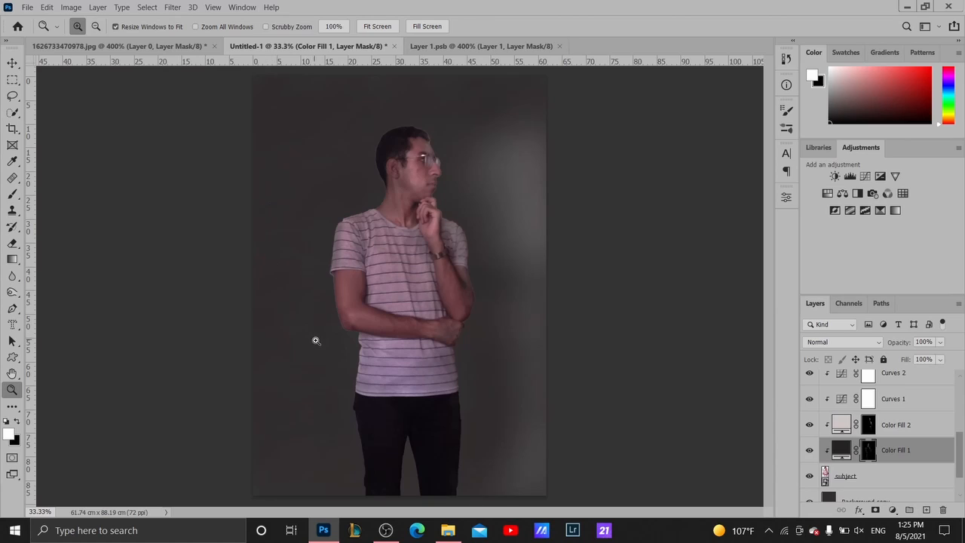
pyautogui.press('b')
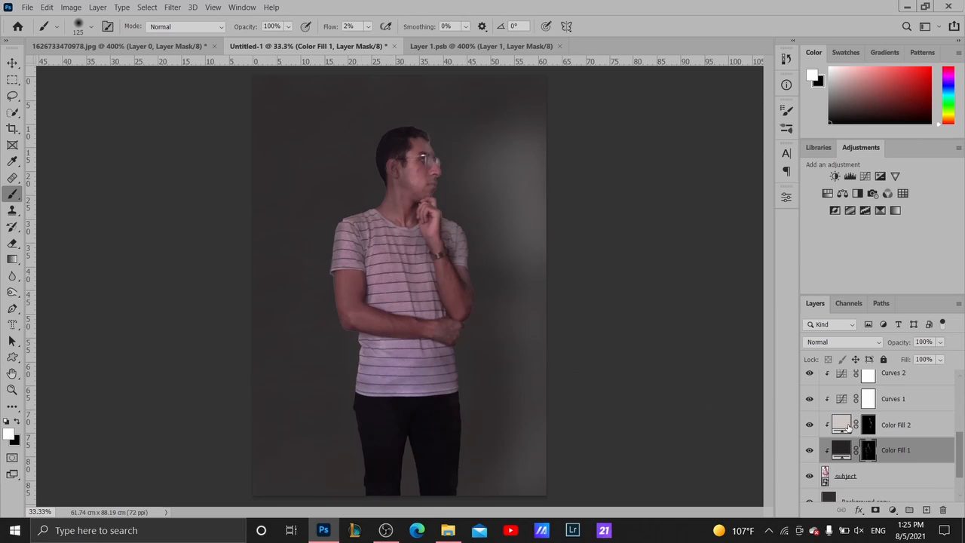
pyautogui.click(848, 426)
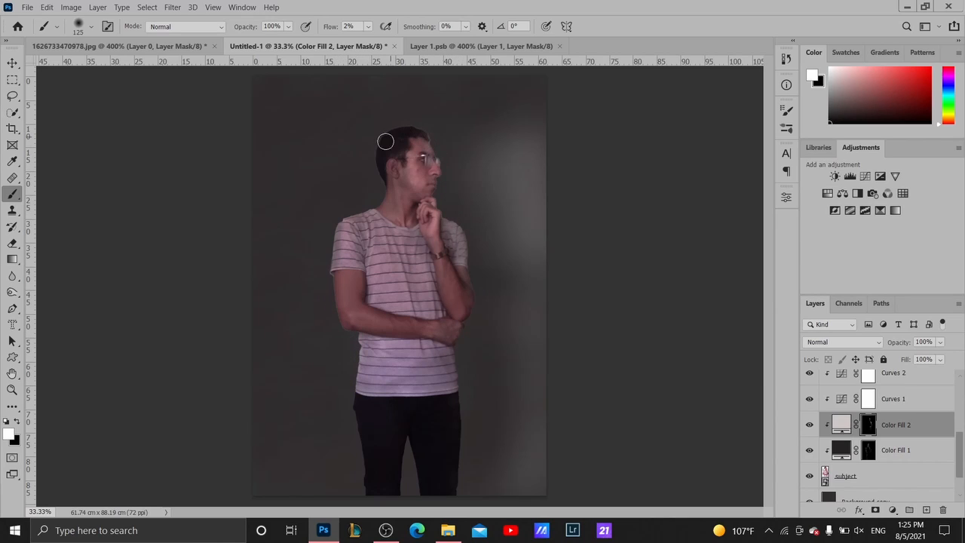
pyautogui.moveTo(961, 448)
pyautogui.mouseDown()
pyautogui.moveTo(963, 462)
pyautogui.moveTo(963, 453)
pyautogui.mouseUp()
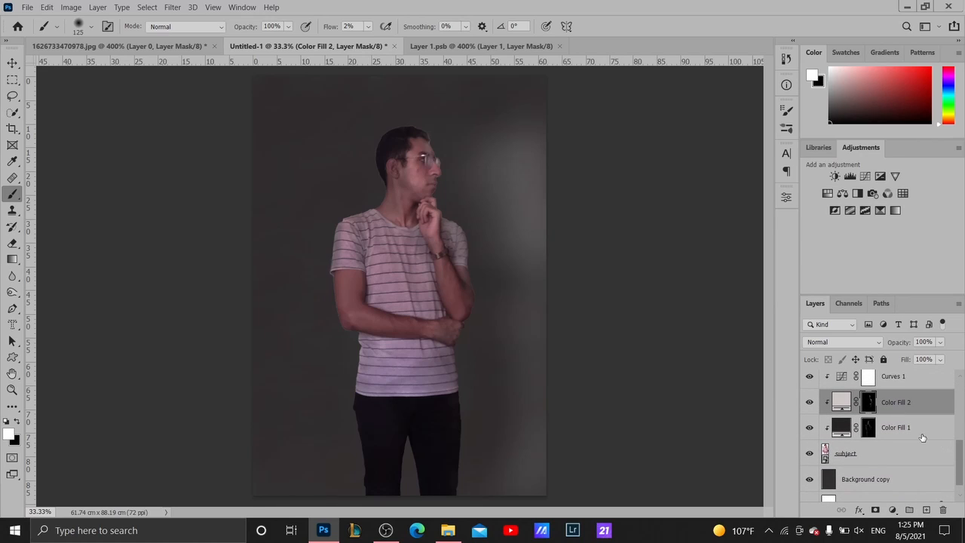
pyautogui.click(885, 458)
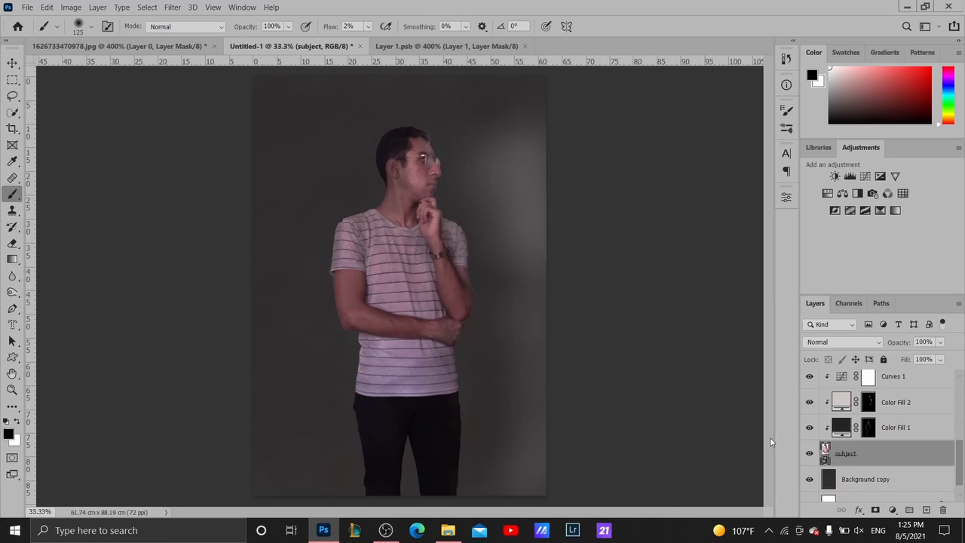
pyautogui.click(173, 7)
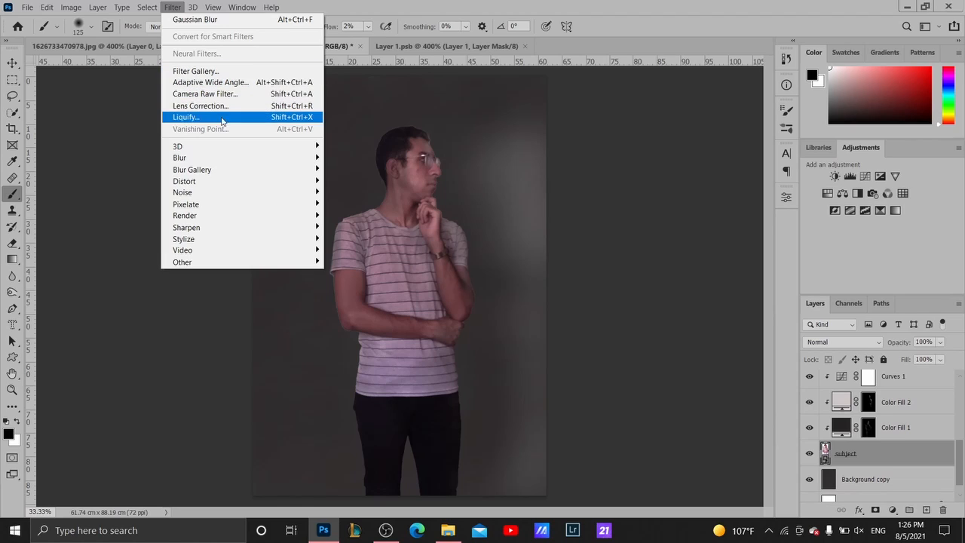
pyautogui.moveTo(233, 157)
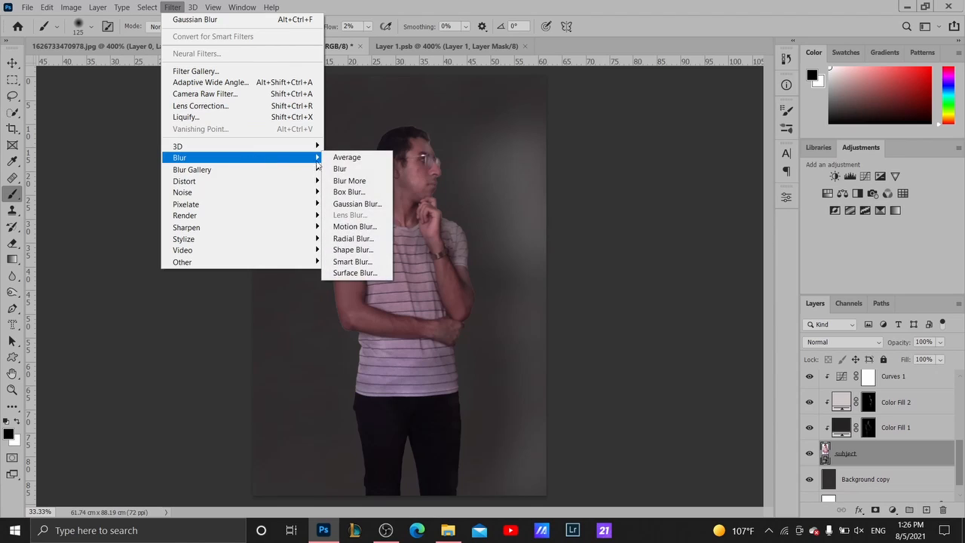
pyautogui.click(351, 203)
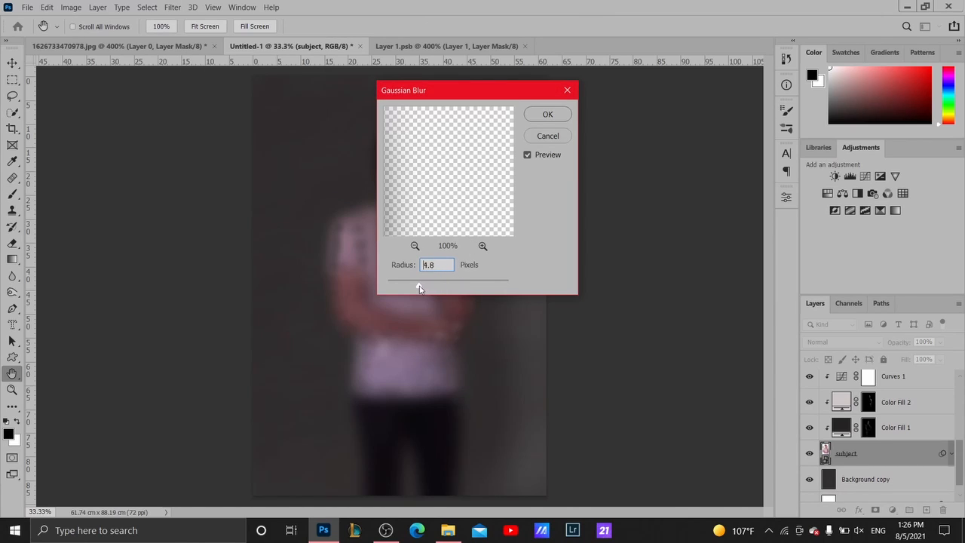
# Apply the Gaussian Blur to the subject layer with a radius of about 7 pixels
pyautogui.click(415, 247)
pyautogui.click(414, 248)
pyautogui.click(415, 248)
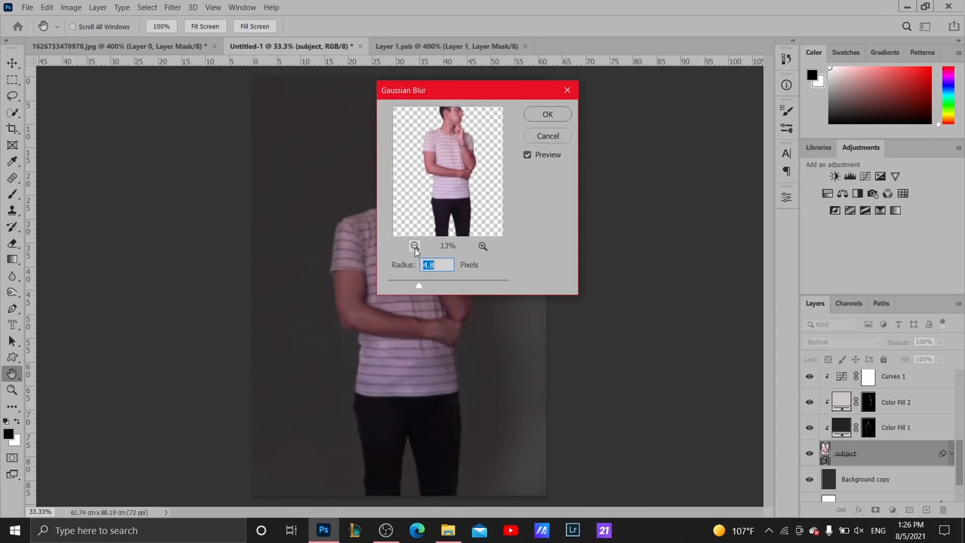
pyautogui.click(415, 247)
pyautogui.click(482, 247)
pyautogui.click(482, 246)
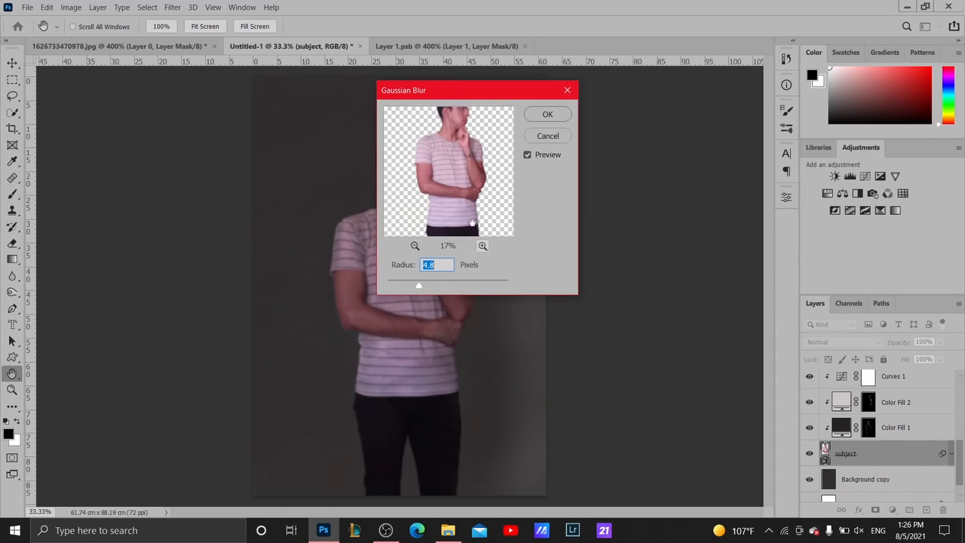
pyautogui.moveTo(483, 101); pyautogui.dragTo(634, 123)
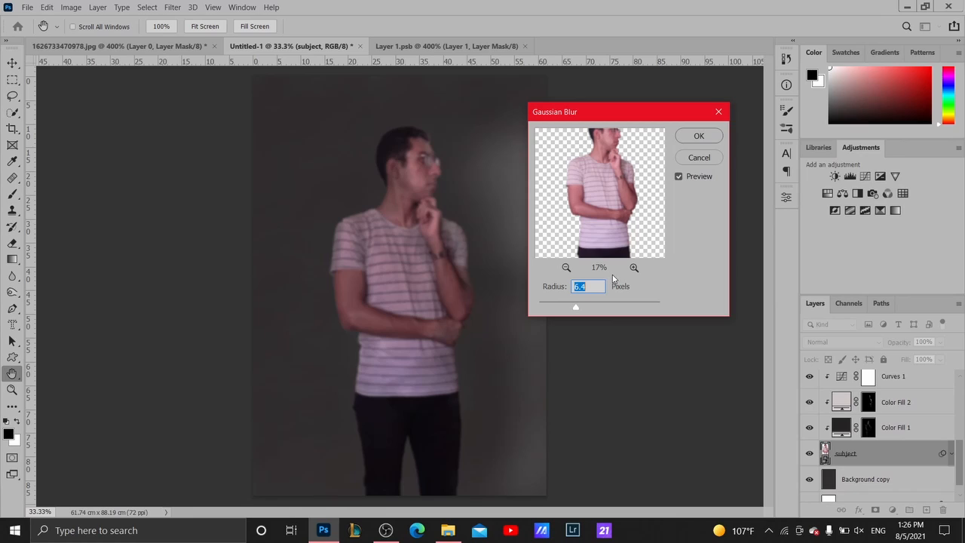
pyautogui.press('Up')
pyautogui.press('Up')
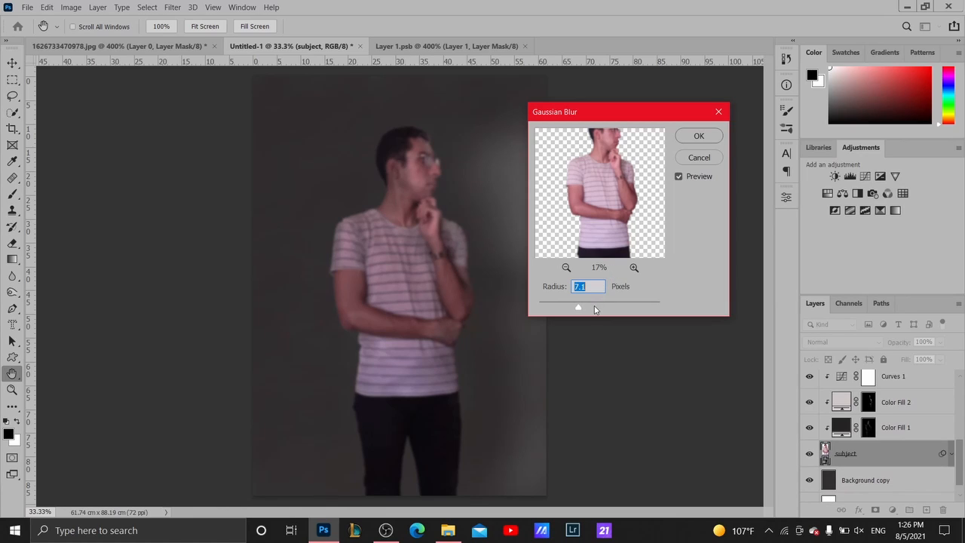
pyautogui.press('Up')
pyautogui.click(699, 136)
# Activate the Smart Filters mask of the subject layer for brushing and make black the foreground colour
pyautogui.press('b')
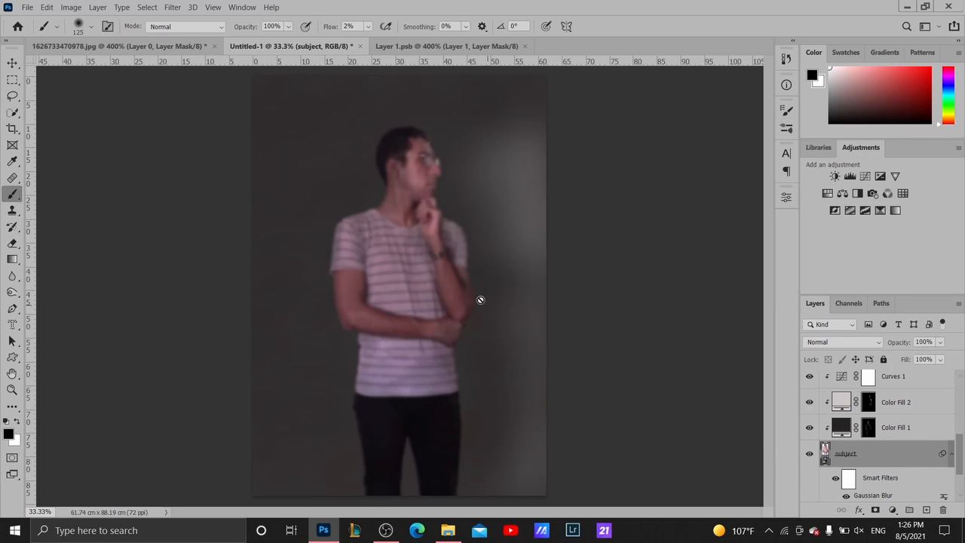
pyautogui.click(850, 480)
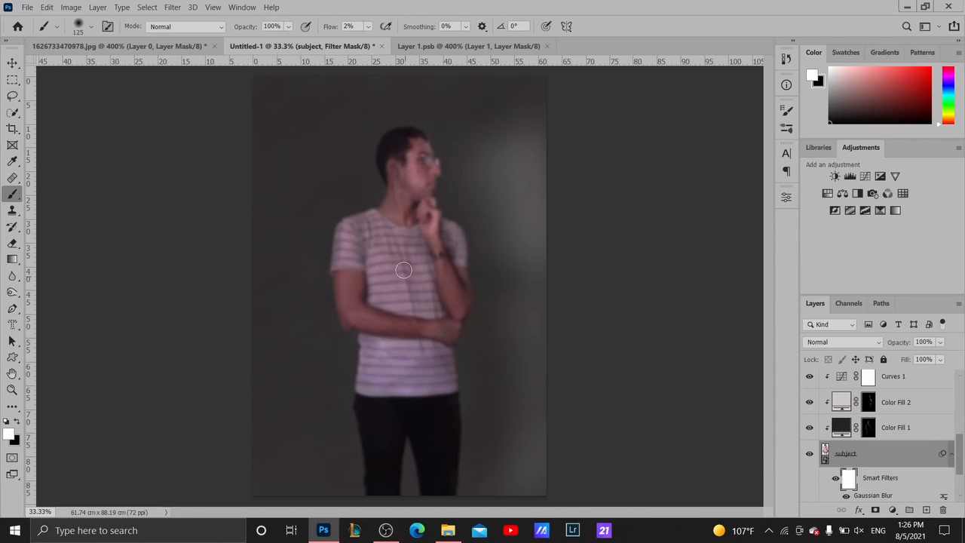
pyautogui.press('x')
pyautogui.press('z')
pyautogui.click(413, 212)
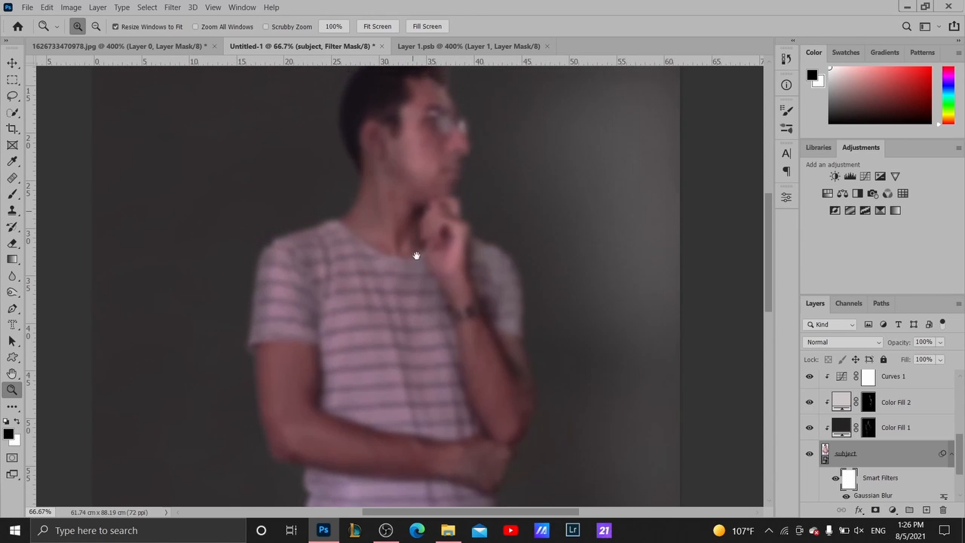
pyautogui.moveTo(417, 256); pyautogui.dragTo(420, 267)
pyautogui.press('x')
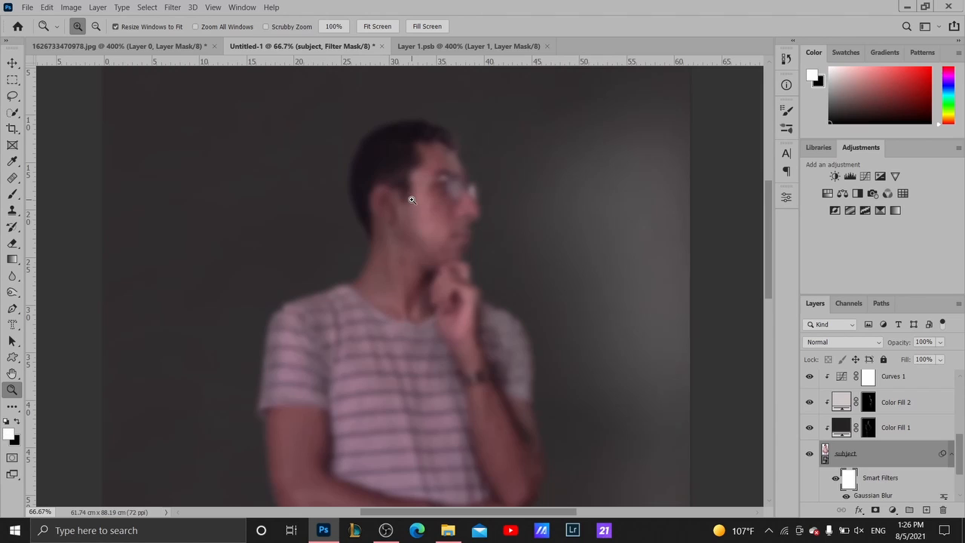
pyautogui.moveTo(413, 403); pyautogui.dragTo(421, 350)
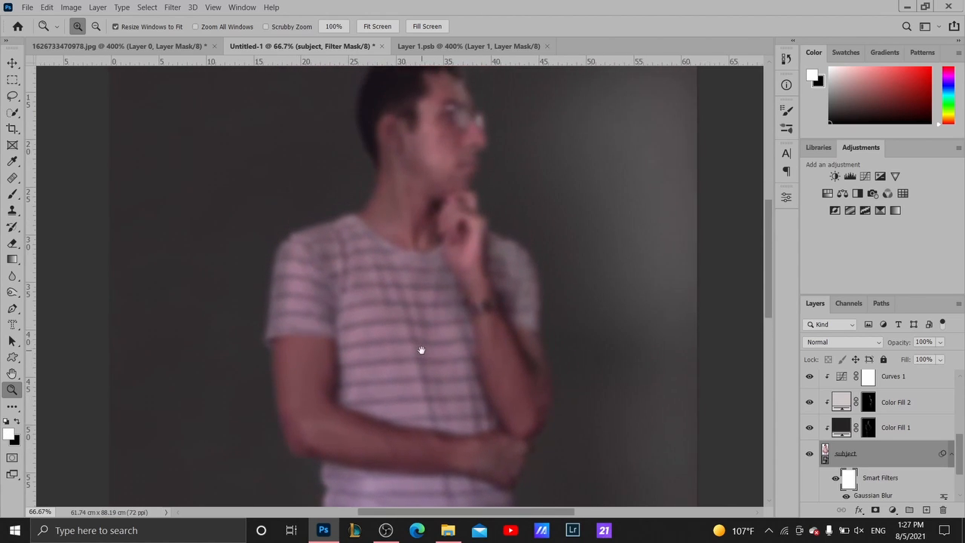
pyautogui.moveTo(415, 187); pyautogui.dragTo(414, 259)
pyautogui.press('x')
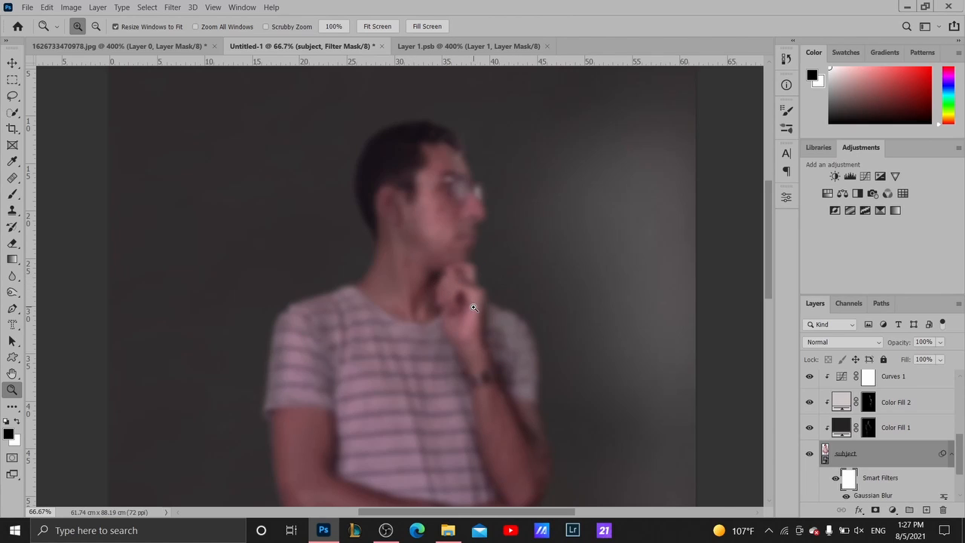
# Raise the brush flow to 100% and paint black on the filter mask over the man's face to remove the blur there
pyautogui.press('b')
pyautogui.click(368, 27)
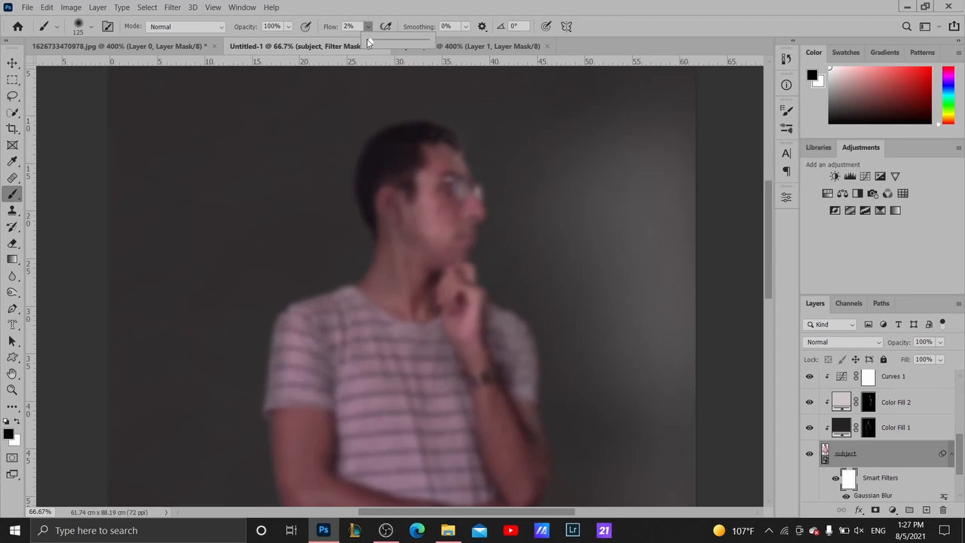
pyautogui.moveTo(368, 42); pyautogui.dragTo(442, 60)
pyautogui.click(368, 29)
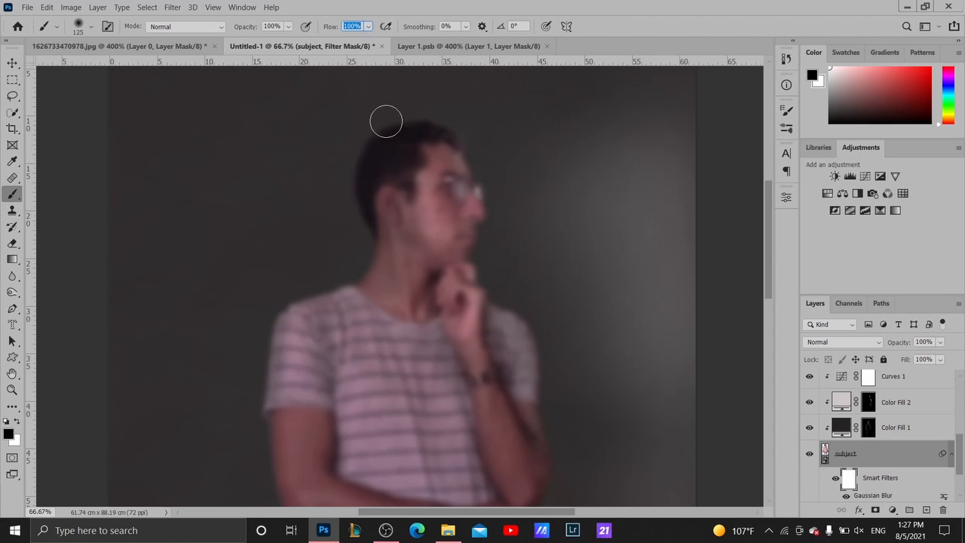
pyautogui.moveTo(419, 160)
pyautogui.mouseDown()
pyautogui.moveTo(416, 185)
pyautogui.moveTo(441, 169)
pyautogui.moveTo(450, 233)
pyautogui.moveTo(443, 240)
pyautogui.moveTo(423, 222)
pyautogui.moveTo(428, 274)
pyautogui.moveTo(416, 284)
pyautogui.moveTo(410, 166)
pyautogui.moveTo(431, 148)
pyautogui.moveTo(449, 176)
pyautogui.moveTo(441, 156)
pyautogui.moveTo(412, 139)
pyautogui.moveTo(386, 157)
pyautogui.moveTo(377, 191)
pyautogui.moveTo(388, 226)
pyautogui.moveTo(391, 179)
pyautogui.moveTo(403, 207)
pyautogui.moveTo(404, 271)
pyautogui.moveTo(398, 276)
pyautogui.moveTo(395, 266)
pyautogui.moveTo(368, 306)
pyautogui.moveTo(394, 309)
pyautogui.moveTo(397, 320)
pyautogui.moveTo(416, 263)
pyautogui.moveTo(423, 287)
pyautogui.mouseUp()
pyautogui.moveTo(436, 370)
pyautogui.mouseDown()
pyautogui.moveTo(436, 324)
pyautogui.moveTo(445, 315)
pyautogui.mouseUp()
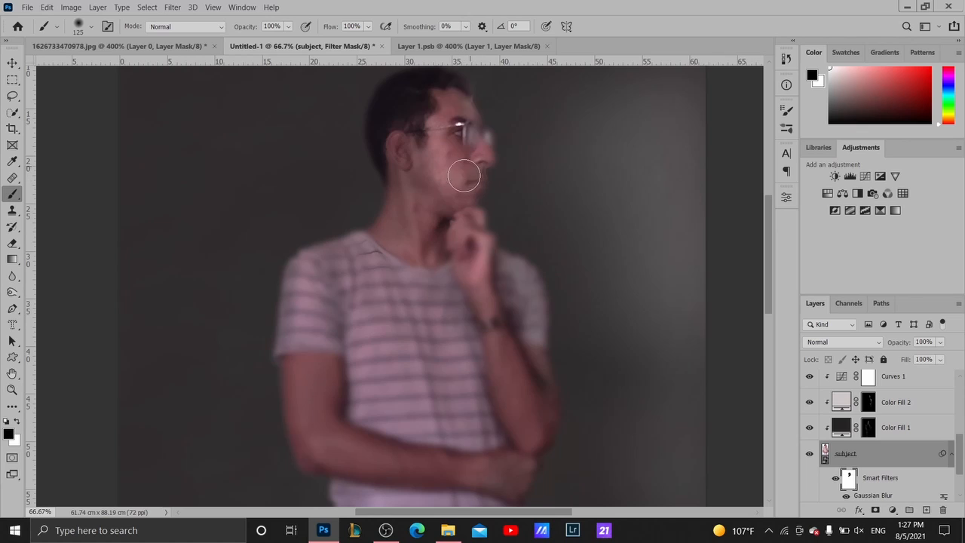
# Reduce the brush to 70 and paint black on the filter mask over the lower part of the face
pyautogui.press('z')
pyautogui.click(465, 199)
pyautogui.moveTo(466, 200); pyautogui.dragTo(458, 286)
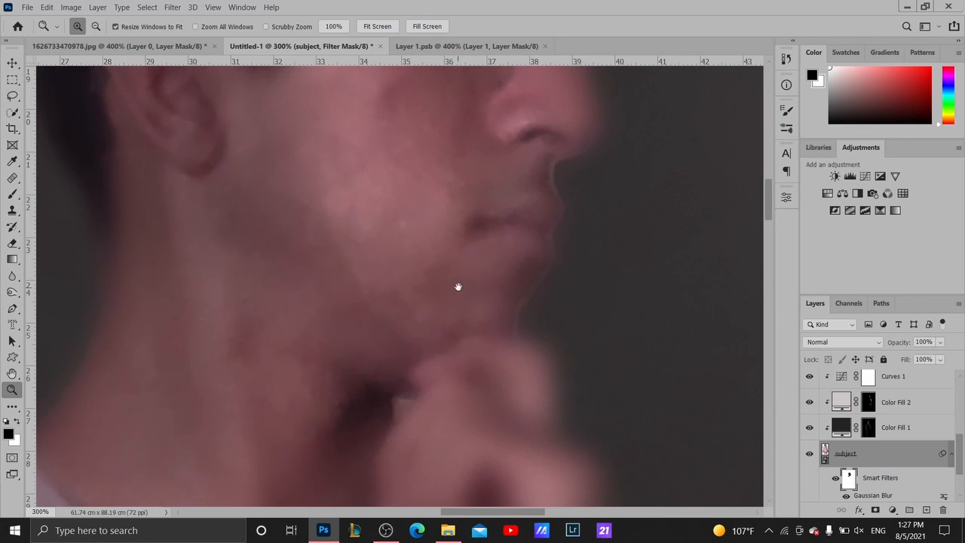
pyautogui.press('b')
pyautogui.press('[')
pyautogui.press('[')
pyautogui.press('[')
pyautogui.press('[')
pyautogui.press('[')
pyautogui.press('[')
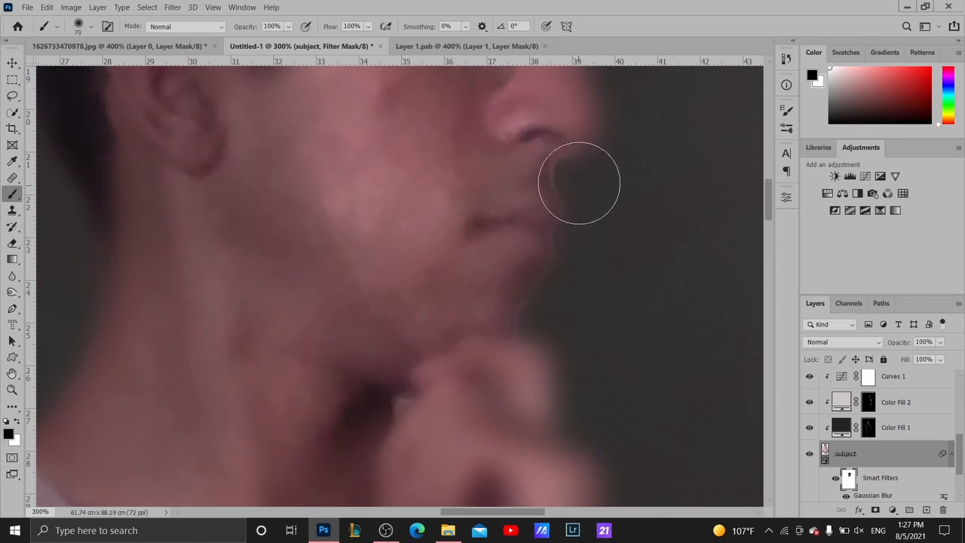
pyautogui.moveTo(559, 203); pyautogui.dragTo(578, 294)
pyautogui.moveTo(524, 249); pyautogui.dragTo(503, 376)
# Reduce the brush to 30 and paint white on the filter mask along the lip and chin outline to restore the blur
pyautogui.press('[')
pyautogui.press('[')
pyautogui.press('[')
pyautogui.press('[')
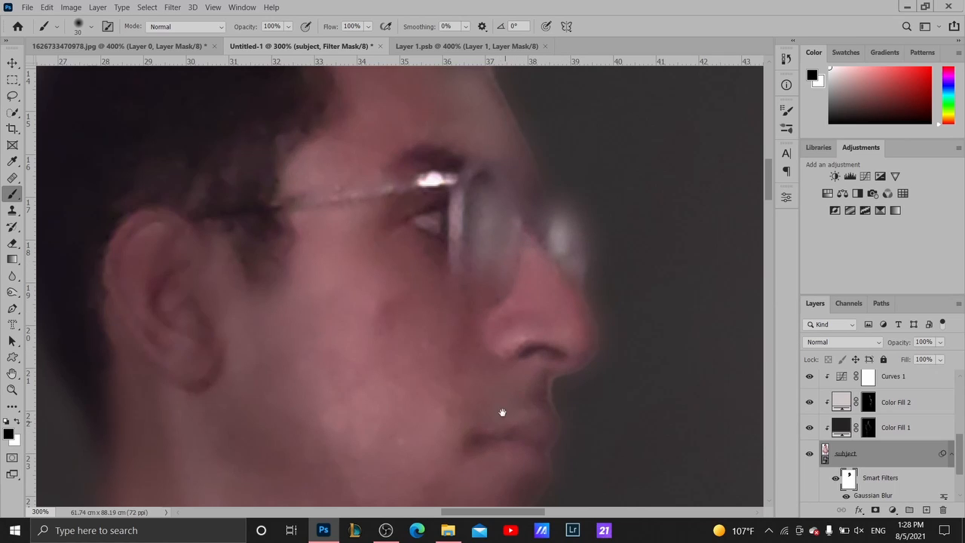
pyautogui.moveTo(502, 410); pyautogui.dragTo(455, 225)
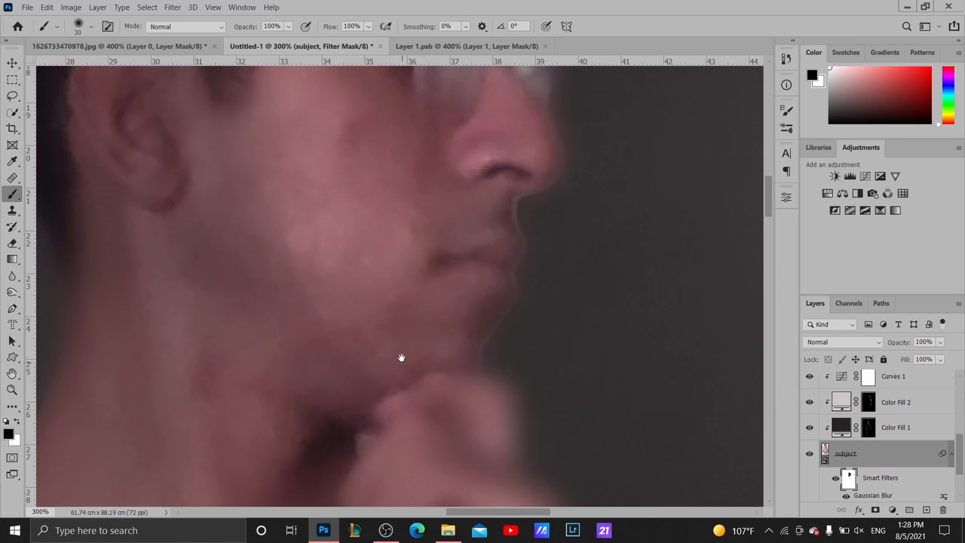
pyautogui.moveTo(400, 358); pyautogui.dragTo(392, 204)
pyautogui.scroll(5, 391, 204)
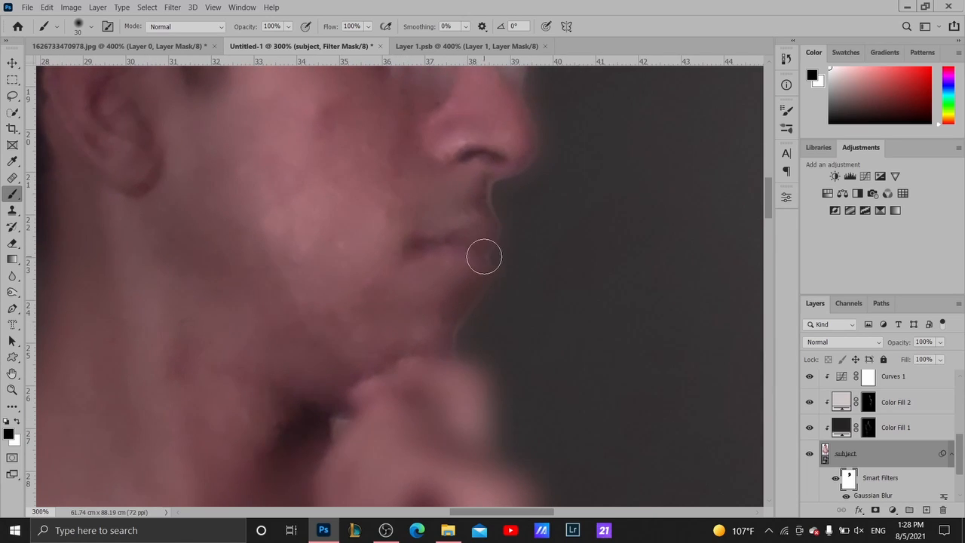
pyautogui.press('x')
pyautogui.moveTo(507, 221)
pyautogui.mouseDown()
pyautogui.moveTo(504, 193)
pyautogui.moveTo(513, 239)
pyautogui.moveTo(502, 288)
pyautogui.moveTo(470, 346)
pyautogui.moveTo(507, 243)
pyautogui.moveTo(503, 197)
pyautogui.moveTo(546, 181)
pyautogui.mouseUp()
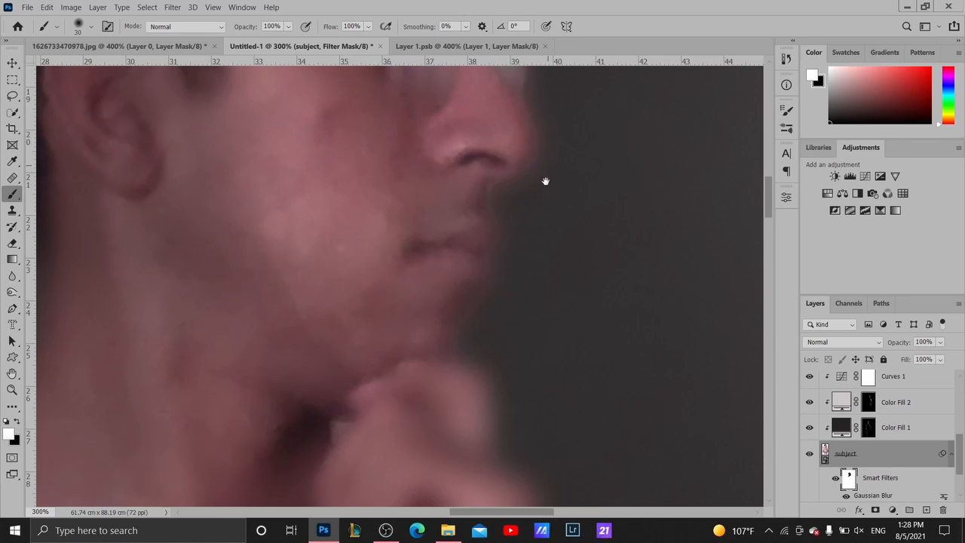
# Paint white on the filter mask along the forehead outline to soften that edge again
pyautogui.scroll(3, 542, 196)
pyautogui.press('x')
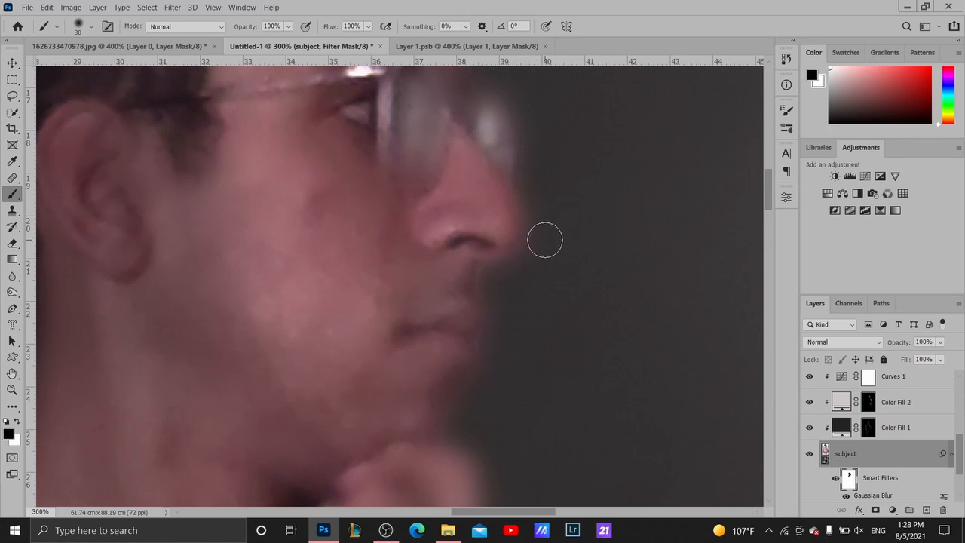
pyautogui.moveTo(400, 257)
pyautogui.mouseDown()
pyautogui.moveTo(470, 400)
pyautogui.moveTo(521, 431)
pyautogui.mouseUp()
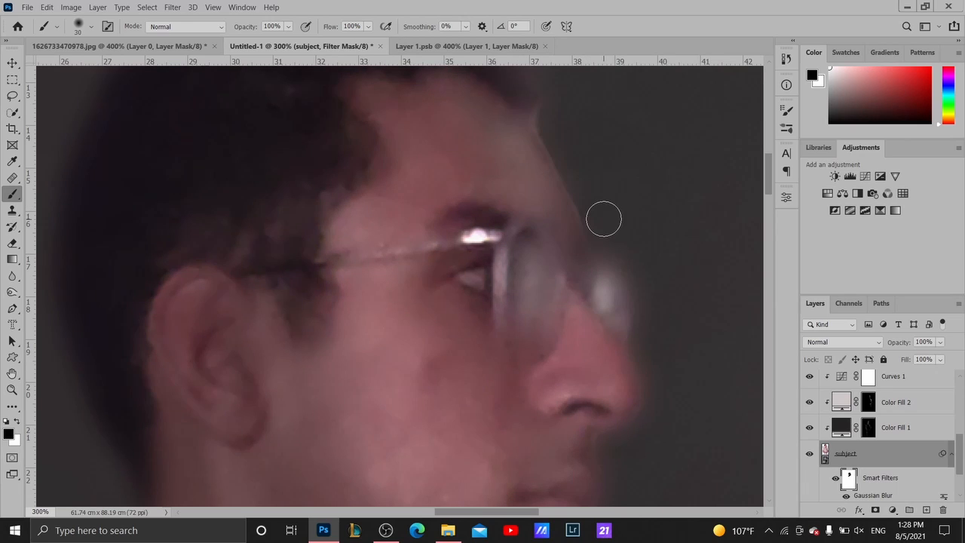
pyautogui.press('x')
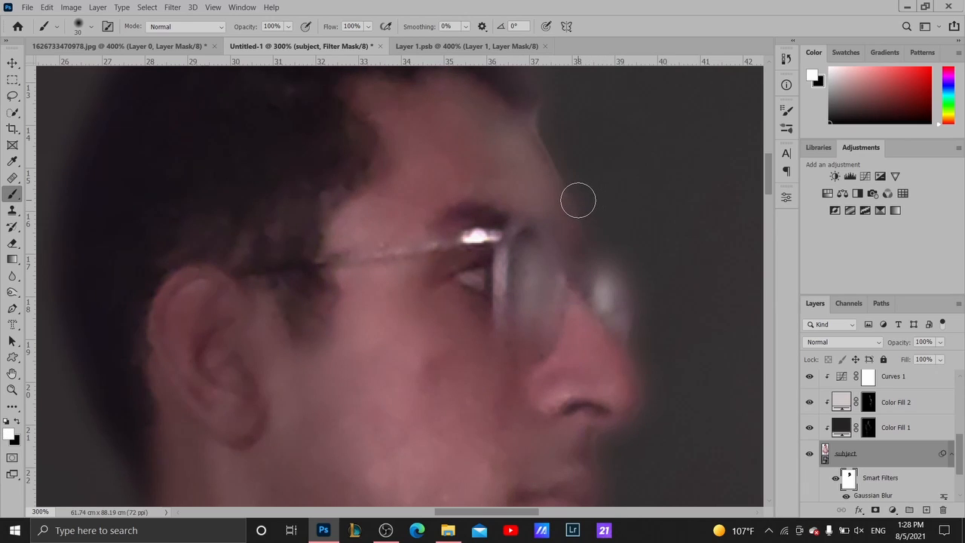
pyautogui.moveTo(550, 121); pyautogui.dragTo(569, 204)
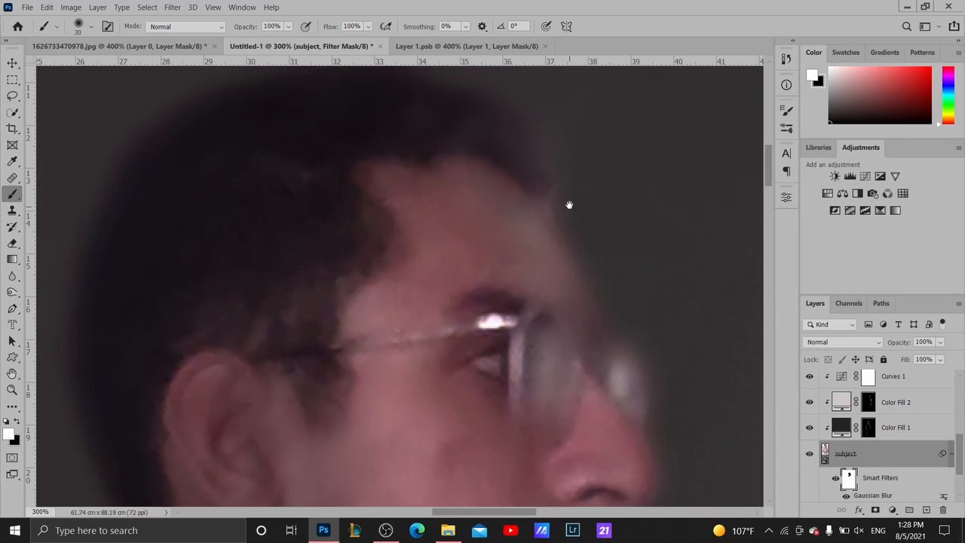
pyautogui.moveTo(507, 219); pyautogui.dragTo(540, 319)
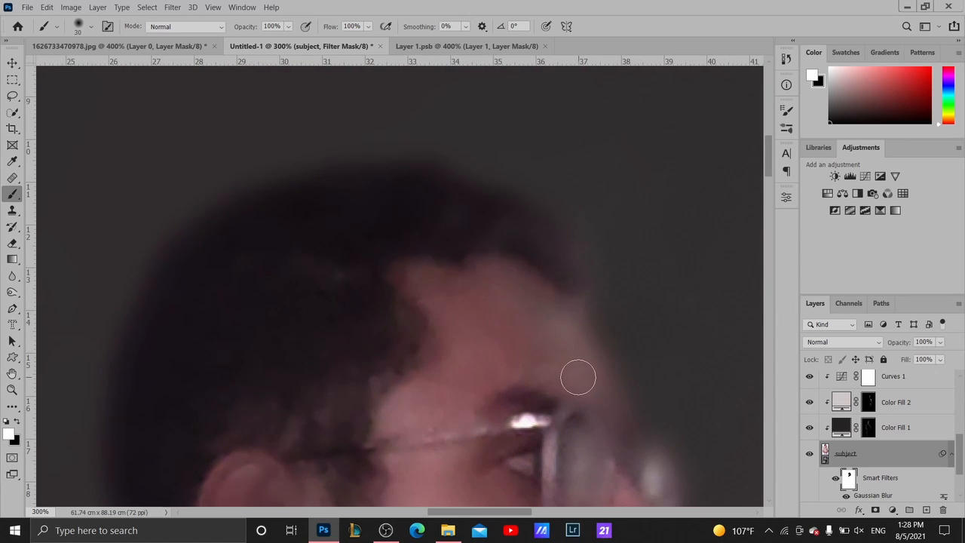
# Switch to black, enlarge the brush to 90 and paint on the filter mask over the inner part of the hair
pyautogui.press('x')
pyautogui.press(']')
pyautogui.press(']')
pyautogui.press(']')
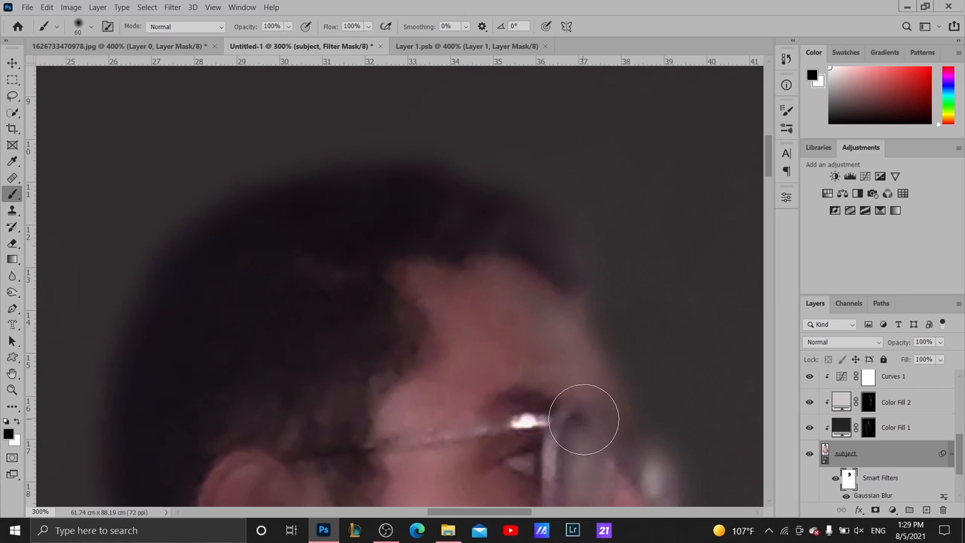
pyautogui.press(']')
pyautogui.press(']')
pyautogui.press(']')
pyautogui.press(']')
pyautogui.press(']')
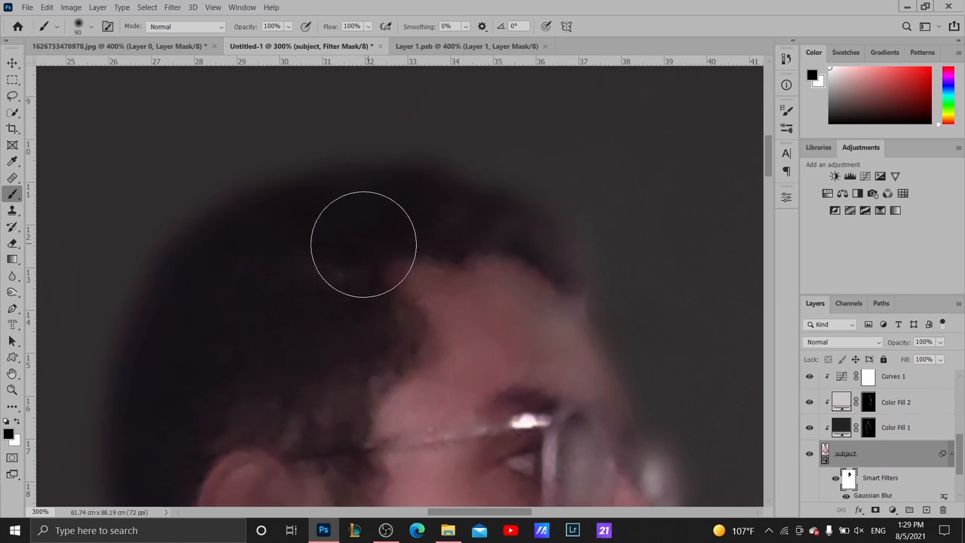
# Enlarge the brush to 250 and paint black on the filter mask over the shirt and arms to sharpen the body
pyautogui.press('z')
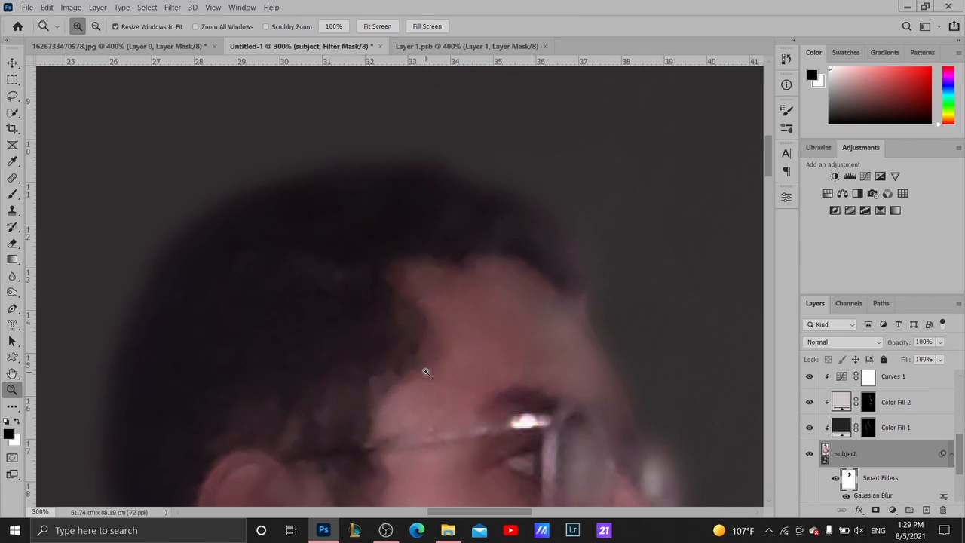
pyautogui.hotkey('ctrl', '0')
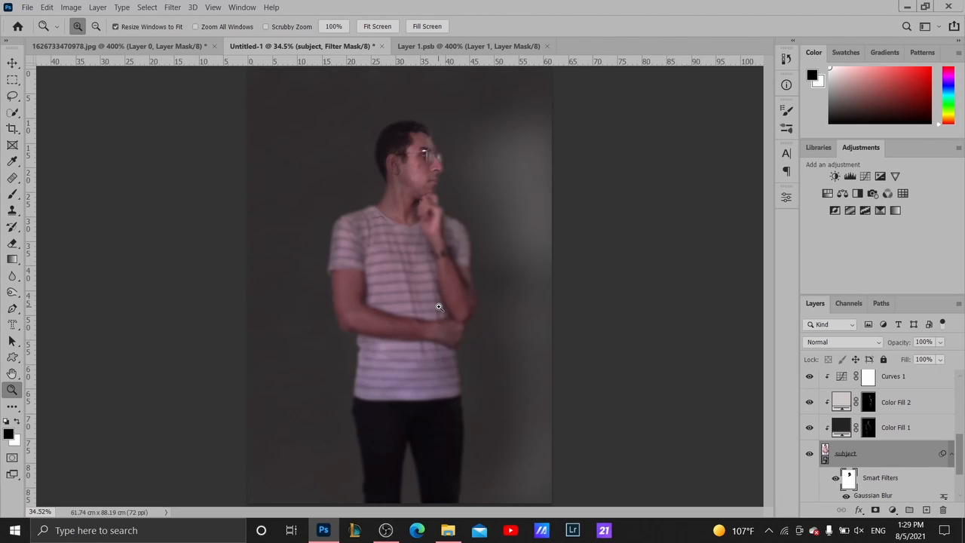
pyautogui.press('b')
pyautogui.press(']')
pyautogui.press(']')
pyautogui.press(']')
pyautogui.press(']')
pyautogui.moveTo(376, 236)
pyautogui.mouseDown()
pyautogui.moveTo(372, 269)
pyautogui.moveTo(388, 294)
pyautogui.moveTo(387, 249)
pyautogui.moveTo(413, 295)
pyautogui.moveTo(408, 252)
pyautogui.moveTo(428, 242)
pyautogui.moveTo(437, 278)
pyautogui.moveTo(422, 364)
pyautogui.moveTo(387, 367)
pyautogui.moveTo(385, 394)
pyautogui.moveTo(406, 405)
pyautogui.moveTo(427, 391)
pyautogui.moveTo(437, 422)
pyautogui.moveTo(423, 266)
pyautogui.moveTo(368, 239)
pyautogui.moveTo(361, 271)
pyautogui.moveTo(372, 237)
pyautogui.moveTo(410, 237)
pyautogui.moveTo(416, 226)
pyautogui.moveTo(436, 245)
pyautogui.moveTo(422, 335)
pyautogui.moveTo(400, 246)
pyautogui.moveTo(407, 319)
pyautogui.moveTo(429, 374)
pyautogui.moveTo(401, 375)
pyautogui.moveTo(414, 239)
pyautogui.mouseUp()
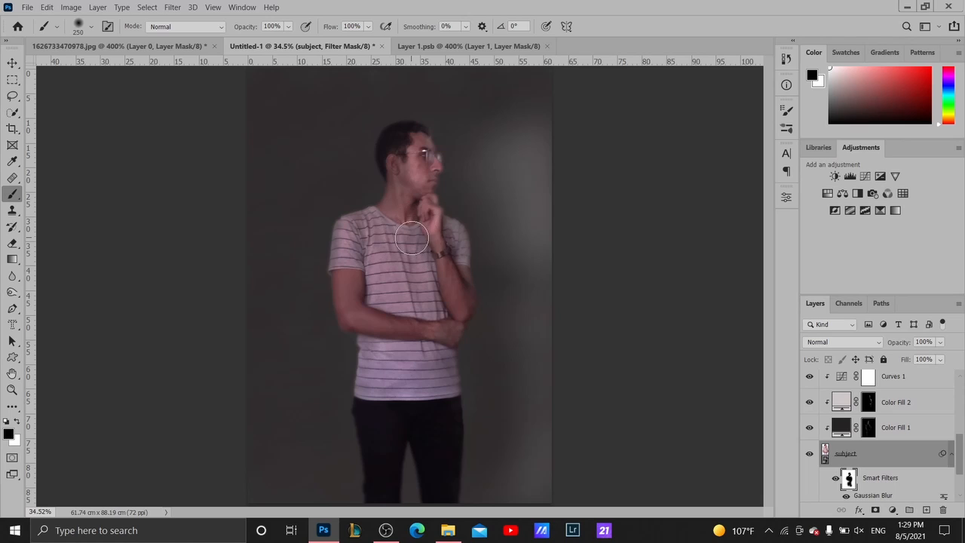
# Reduce the brush below 100 and paint black on the filter mask over the fingers held at the chin
pyautogui.press('z')
pyautogui.click(413, 175)
pyautogui.click(414, 175)
pyautogui.click(412, 174)
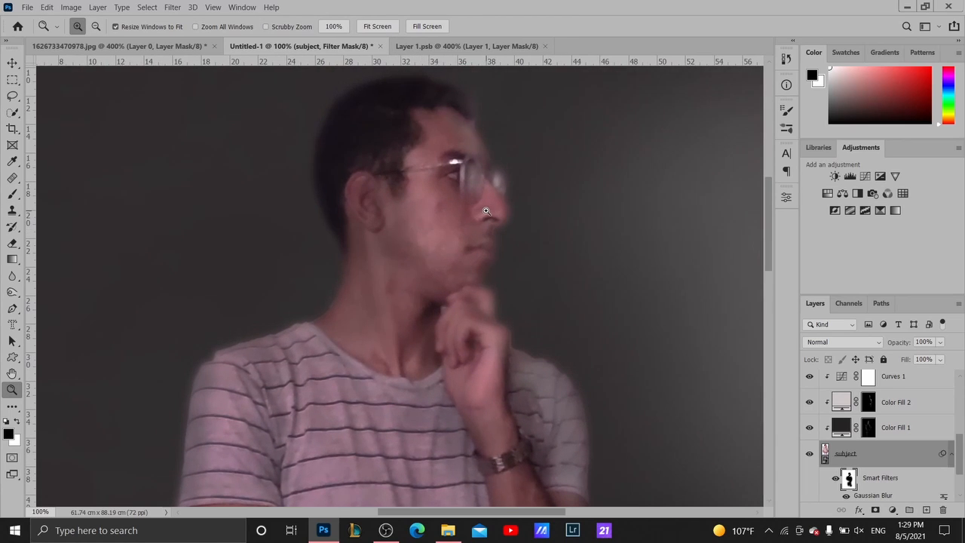
pyautogui.press('b')
pyautogui.press('[')
pyautogui.press('[')
pyautogui.press('[')
pyautogui.press('[')
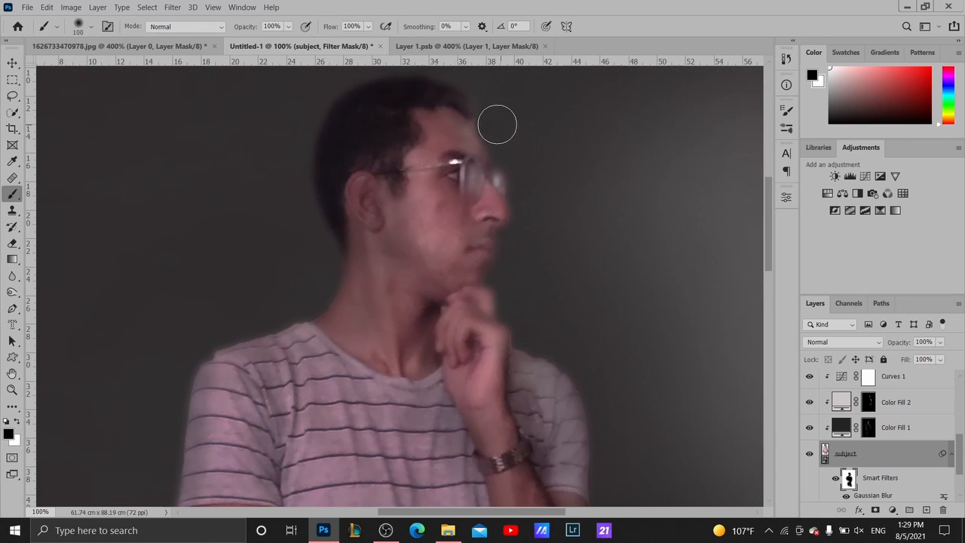
pyautogui.press('[')
pyautogui.press('[')
pyautogui.press('x')
pyautogui.press('x')
pyautogui.press(']')
pyautogui.press(']')
pyautogui.press(']')
pyautogui.press(']')
pyautogui.press(']')
pyautogui.press(']')
pyautogui.press(']')
pyautogui.press(']')
pyautogui.press(']')
pyautogui.press(']')
pyautogui.press(']')
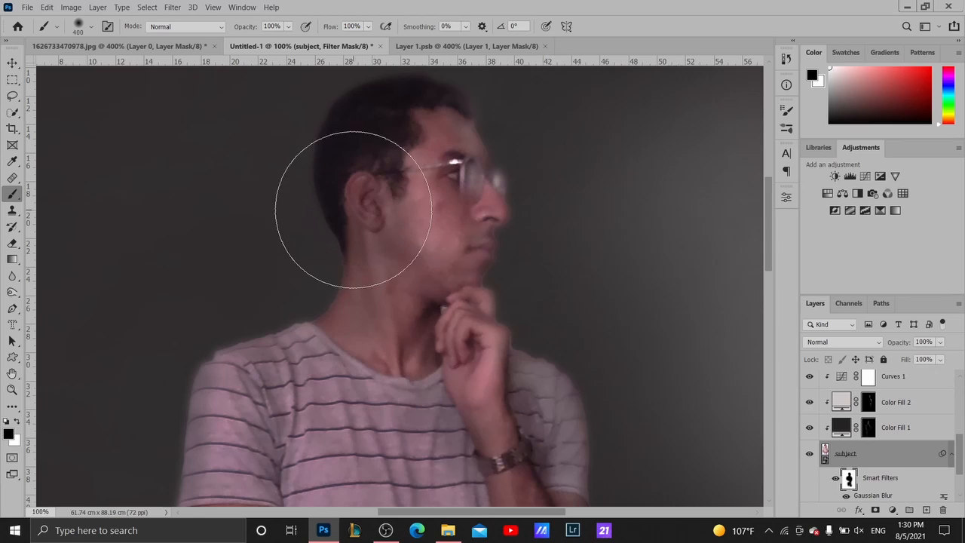
pyautogui.press('[')
pyautogui.press('[')
pyautogui.press('[')
pyautogui.press('[')
pyautogui.press('[')
pyautogui.press('[')
pyautogui.press('[')
pyautogui.press('[')
pyautogui.press('[')
pyautogui.press('[')
pyautogui.press('[')
pyautogui.press('[')
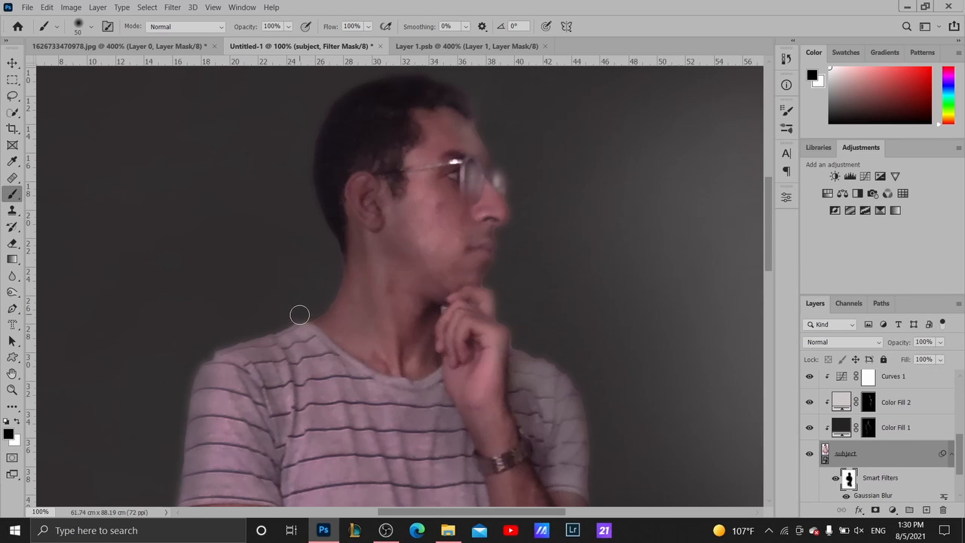
# Reduce the brush to 20 and paint white on the filter mask along the back of the head to blur that outline
pyautogui.press('x')
pyautogui.press('[')
pyautogui.press('[')
pyautogui.press('[')
pyautogui.press('[')
pyautogui.press('[')
pyautogui.scroll(2, 336, 252)
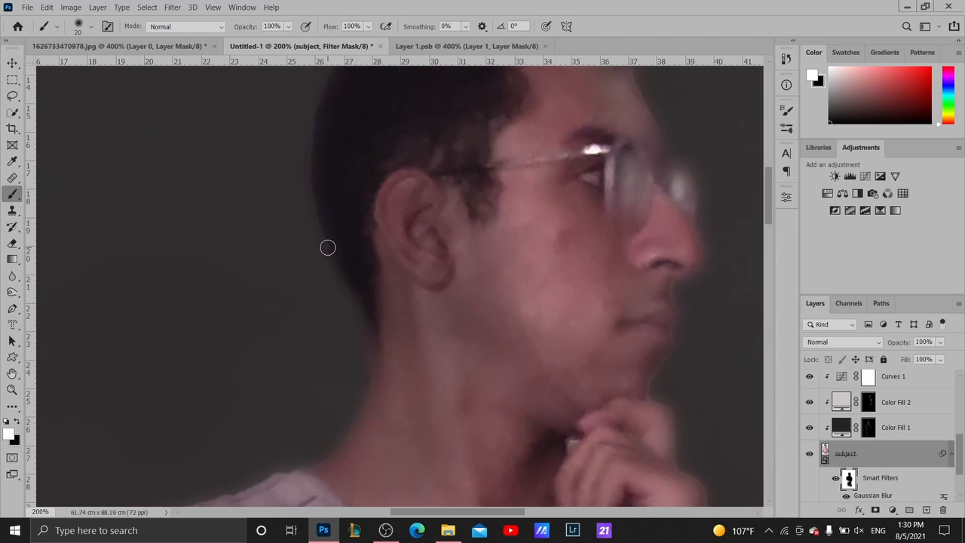
pyautogui.moveTo(314, 199); pyautogui.dragTo(323, 254)
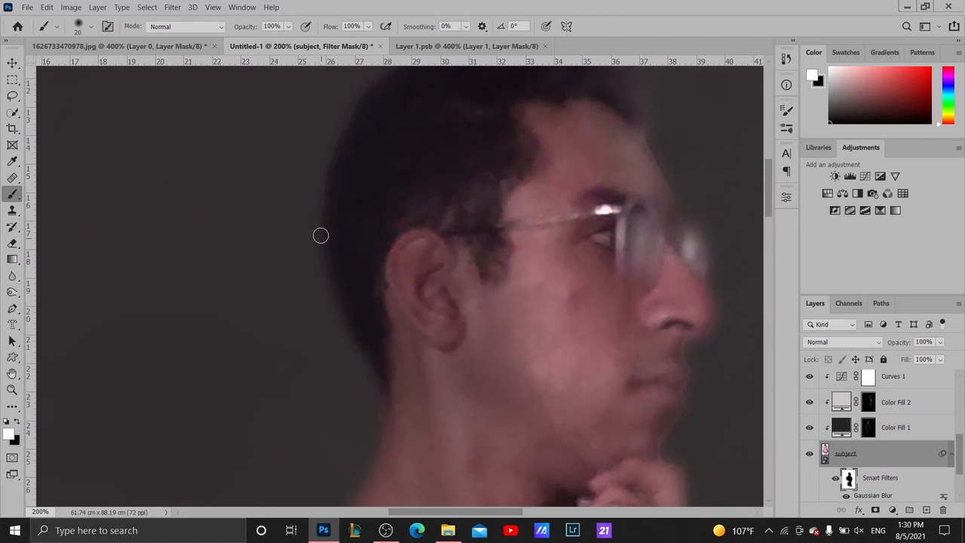
pyautogui.moveTo(325, 185); pyautogui.dragTo(334, 285)
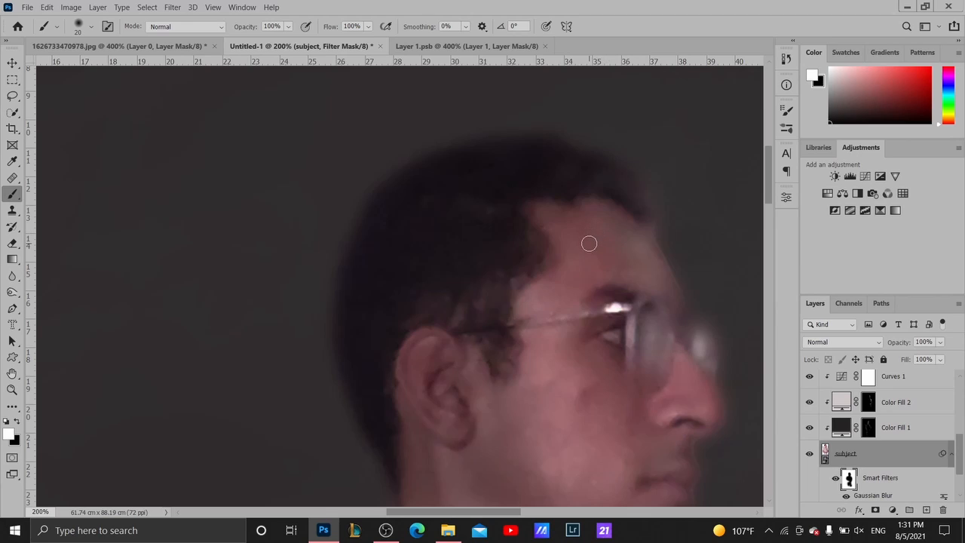
# Switch to black, enlarge the brush to 80 and paint on the filter mask over the hair above the forehead
pyautogui.press('x')
pyautogui.press(']')
pyautogui.press(']')
pyautogui.press(']')
pyautogui.press(']')
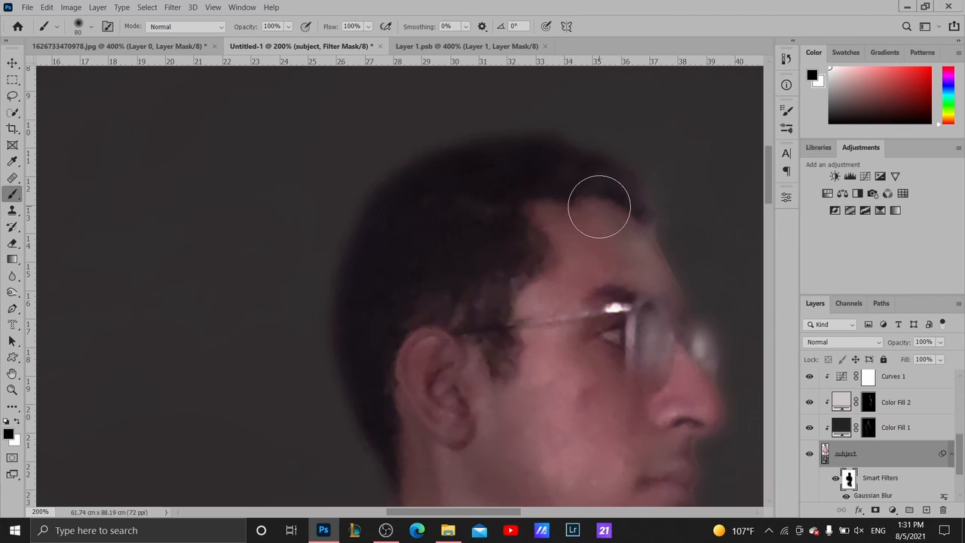
pyautogui.press(']')
pyautogui.press(']')
pyautogui.moveTo(528, 328); pyautogui.dragTo(431, 113)
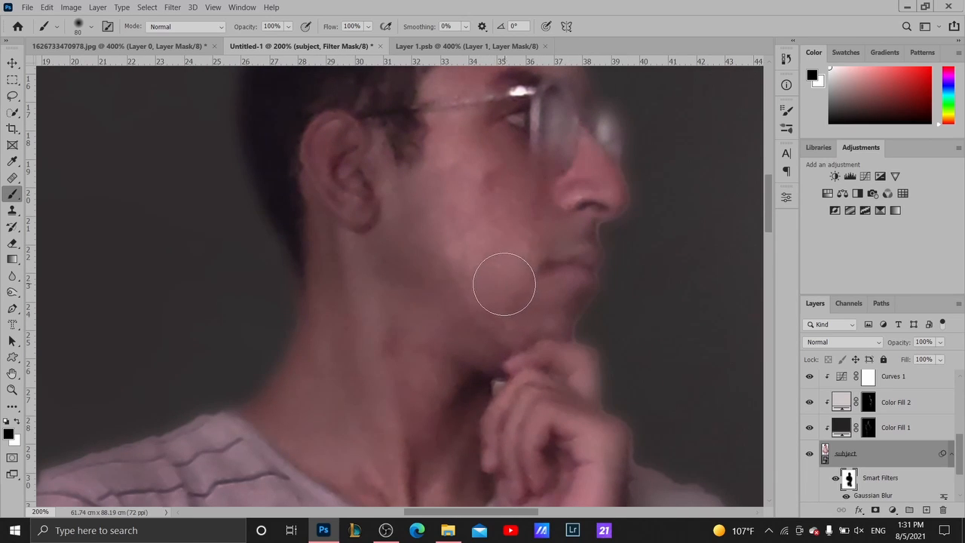
# Enlarge the brush to 175 and paint black on the filter mask over the cheek and neck
pyautogui.press(']')
pyautogui.press(']')
pyautogui.press(']')
pyautogui.press(']')
pyautogui.press(']')
pyautogui.hotkey('ctrl', '0')
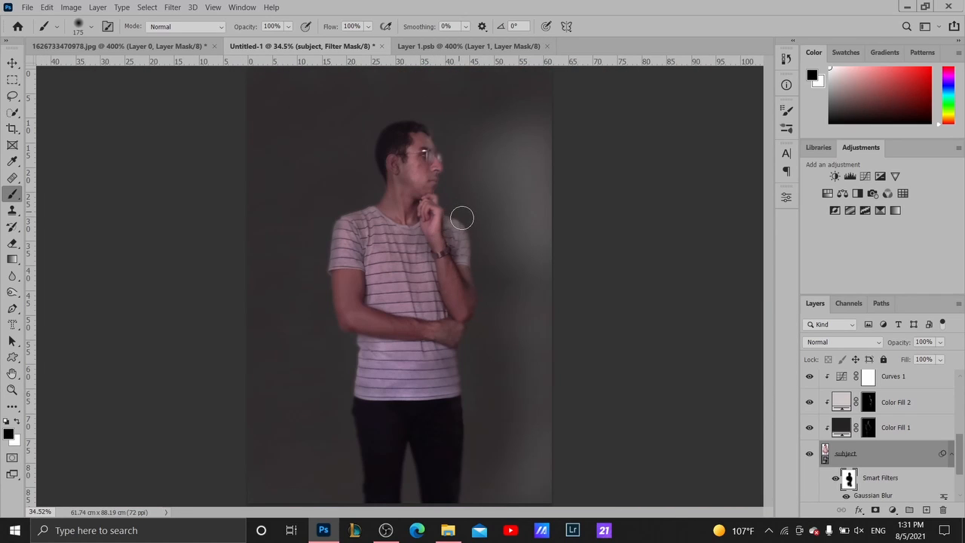
# Switch to white, reduce the brush to 15 and paint on the filter mask along the chin, lips and nose outline
pyautogui.press('z')
pyautogui.click(445, 187)
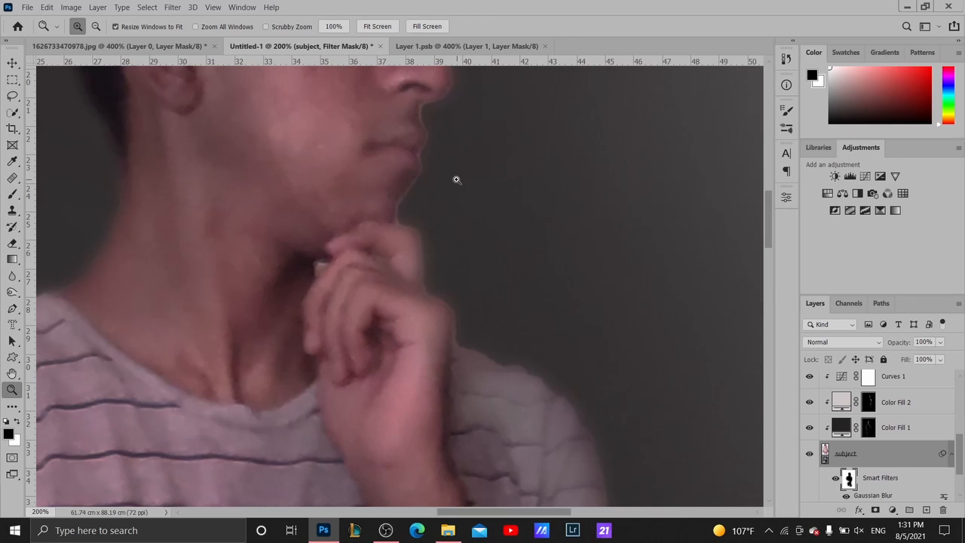
pyautogui.press('b')
pyautogui.press('[')
pyautogui.press('[')
pyautogui.press('[')
pyautogui.press('[')
pyautogui.press('[')
pyautogui.press('[')
pyautogui.press('[')
pyautogui.press('[')
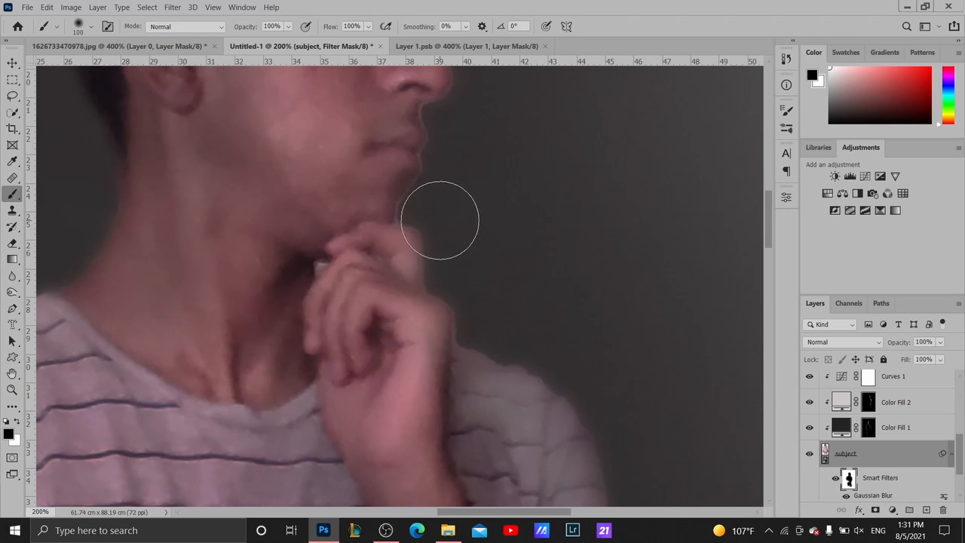
pyautogui.press('[')
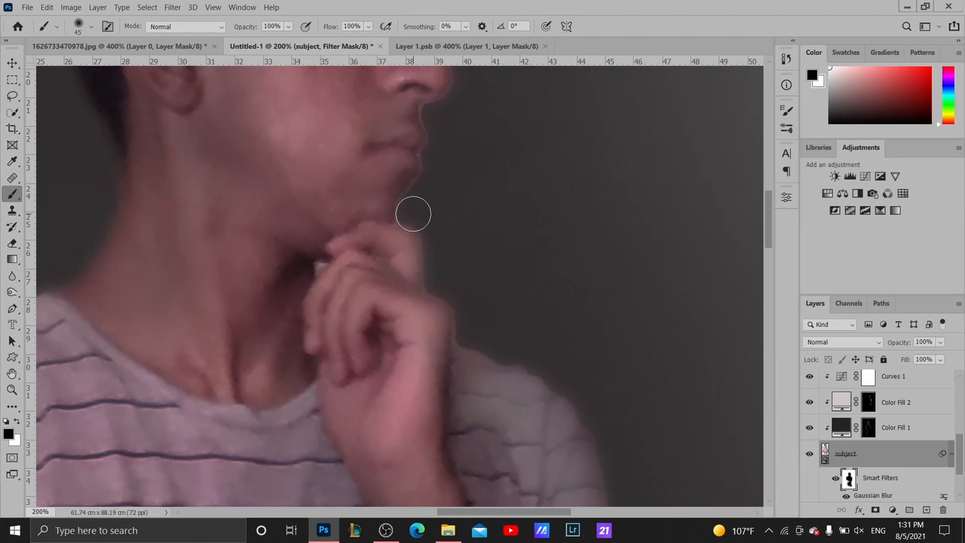
pyautogui.press('x')
pyautogui.press('[')
pyautogui.press('[')
pyautogui.press('[')
pyautogui.press('[')
pyautogui.press('[')
pyautogui.press('[')
pyautogui.moveTo(441, 112); pyautogui.dragTo(453, 183)
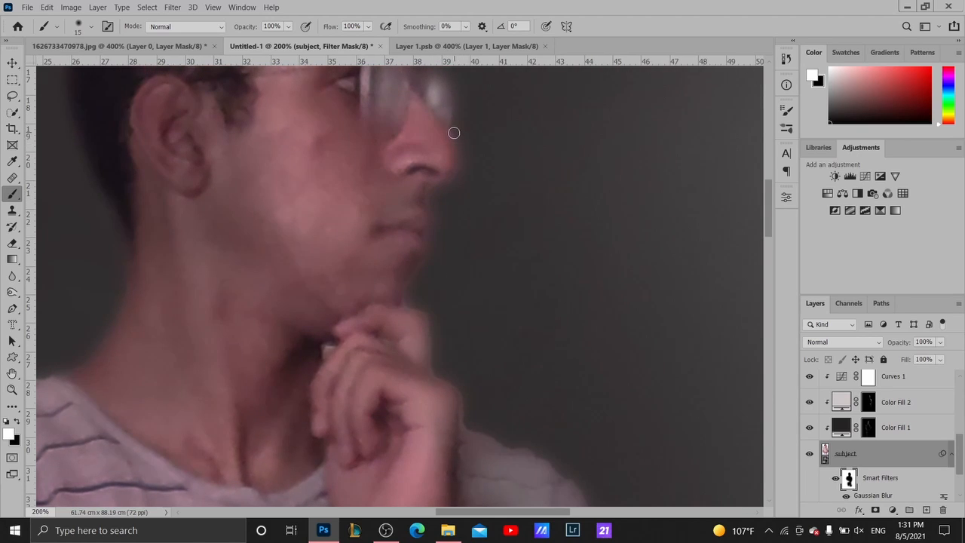
pyautogui.moveTo(454, 133); pyautogui.dragTo(440, 196)
# Switch to black, enlarge the brush and paint on the filter mask over the face inside its outline
pyautogui.press('x')
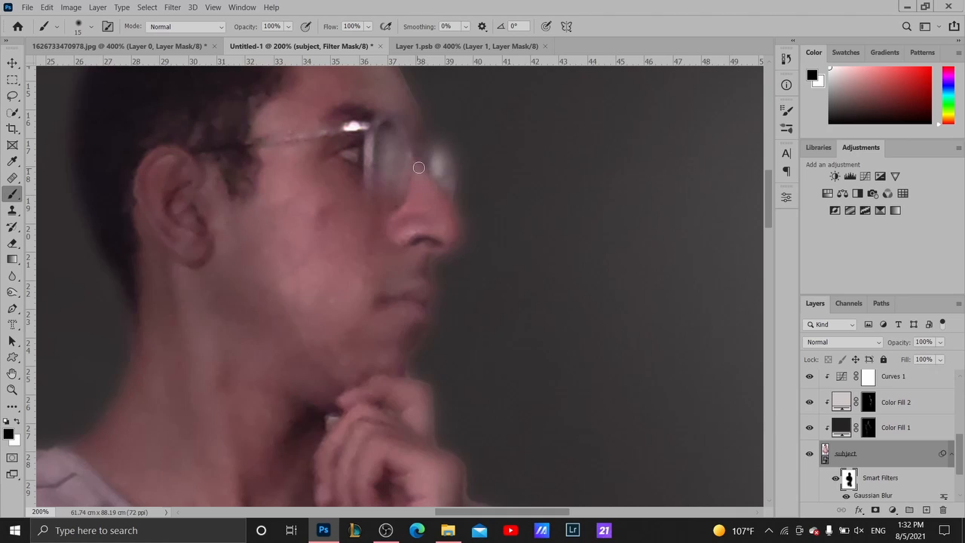
pyautogui.press(']')
pyautogui.press(']')
pyautogui.press(']')
pyautogui.press(']')
pyautogui.press(']')
# Reduce the brush to 15, switch to white and paint on the filter mask along the nose and forehead outline
pyautogui.press('[')
pyautogui.press('[')
pyautogui.press('[')
pyautogui.press('[')
pyautogui.press('[')
pyautogui.press('x')
pyautogui.moveTo(454, 273); pyautogui.dragTo(463, 335)
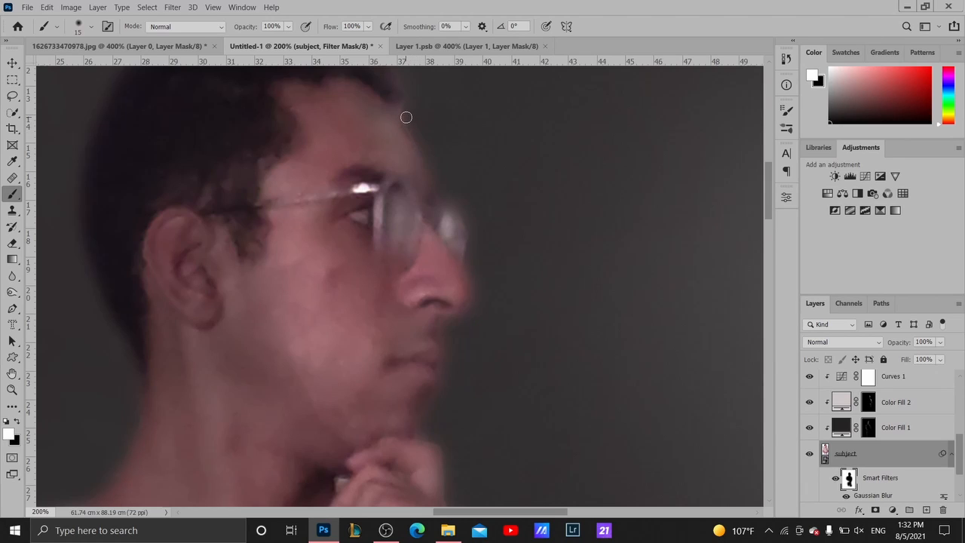
pyautogui.moveTo(416, 128); pyautogui.dragTo(444, 199)
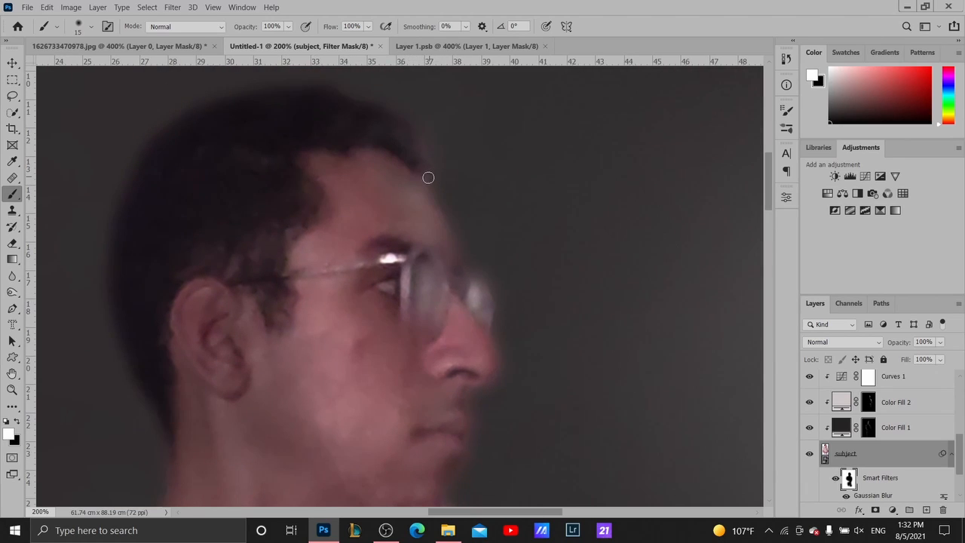
# Switch to black, enlarge the brush to 30 and touch up the filter mask around the front hairline and face
pyautogui.press('x')
pyautogui.press(']')
pyautogui.press(']')
pyautogui.moveTo(496, 200); pyautogui.dragTo(508, 249)
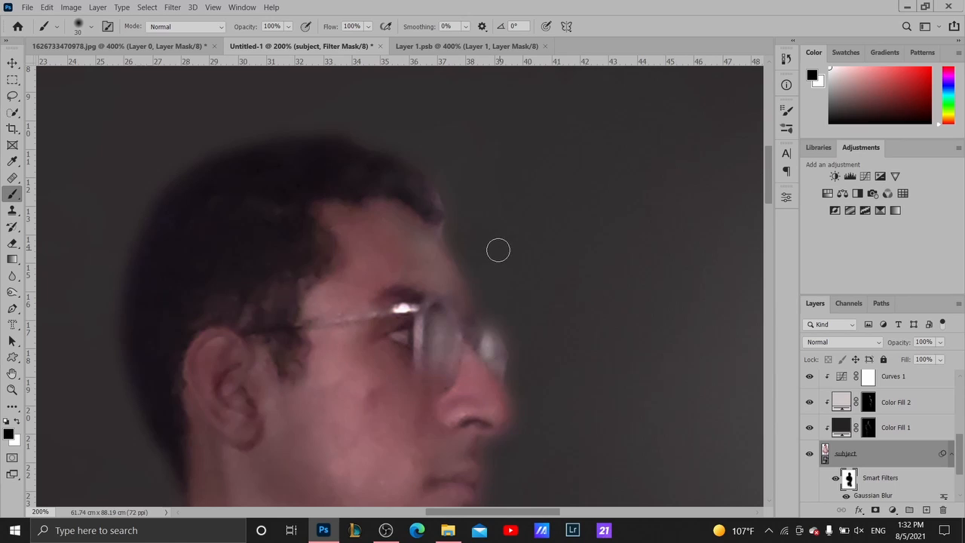
pyautogui.moveTo(550, 397); pyautogui.dragTo(538, 270)
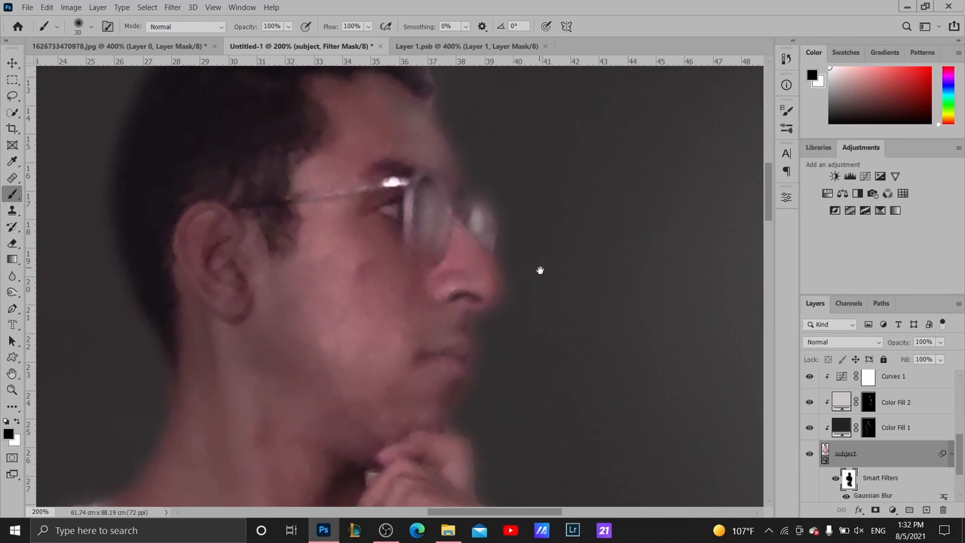
pyautogui.moveTo(432, 161); pyautogui.dragTo(440, 228)
# Switch to white, reduce the brush to 10 and paint on the filter mask along the forehead edge below the hairline
pyautogui.press('x')
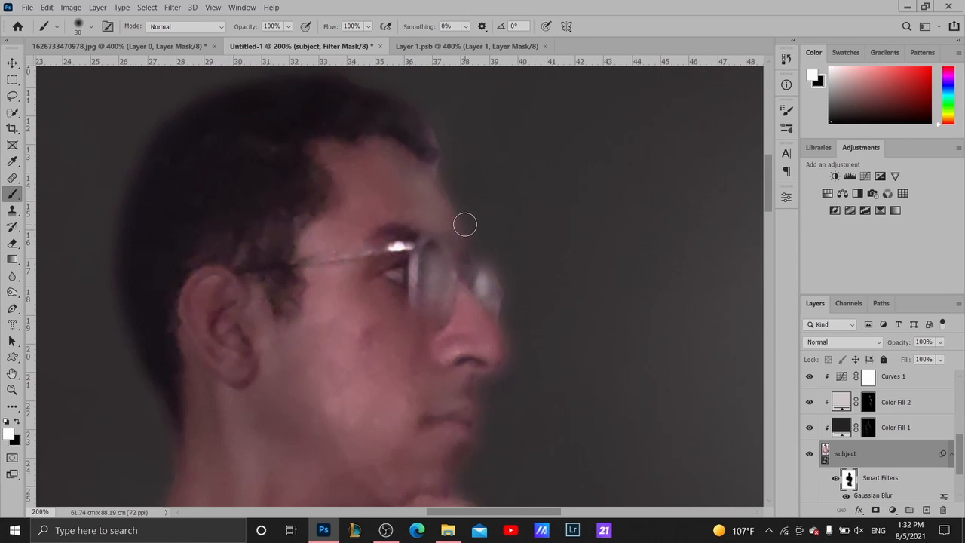
pyautogui.press('[')
pyautogui.press('[')
pyautogui.moveTo(457, 175); pyautogui.dragTo(490, 244)
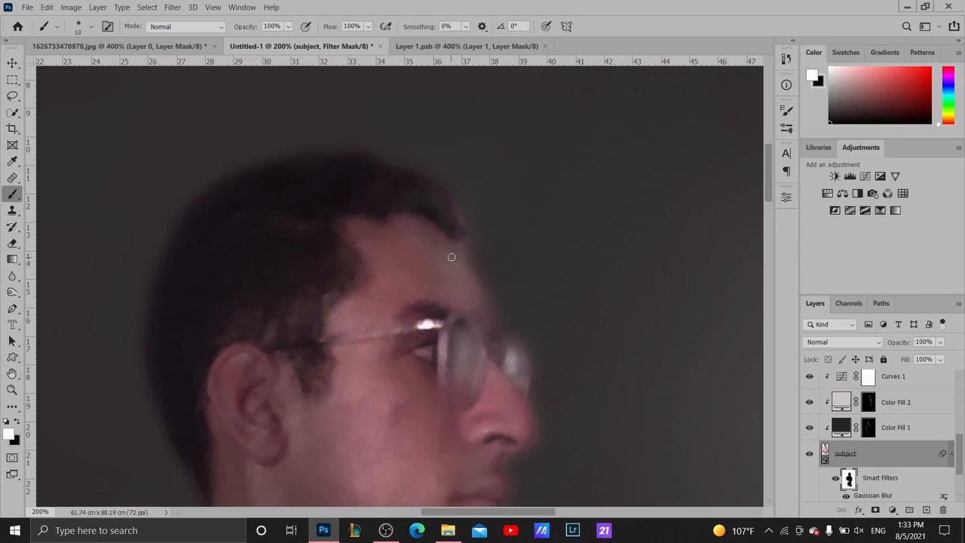
# Refine the filter mask around the forehead and glasses with black at brush size 20, then white at size 9
pyautogui.press('x')
pyautogui.press(']')
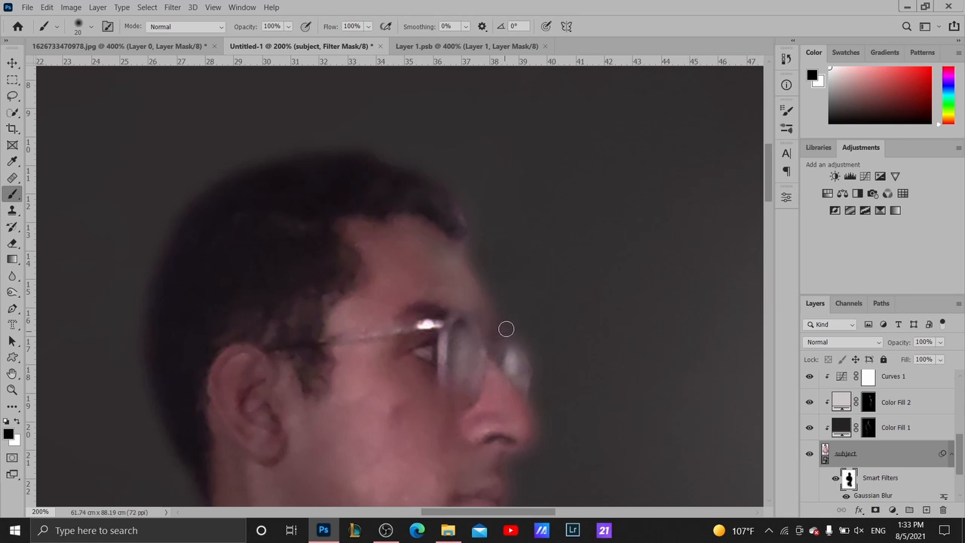
pyautogui.press('[')
pyautogui.press('[')
pyautogui.press('x')
pyautogui.moveTo(473, 371); pyautogui.dragTo(507, 185)
# Paint white on the filter mask with the size 9 brush along the outer shoulder, sleeve and arm down to the elbow behind his back
pyautogui.moveTo(387, 390); pyautogui.dragTo(702, 129)
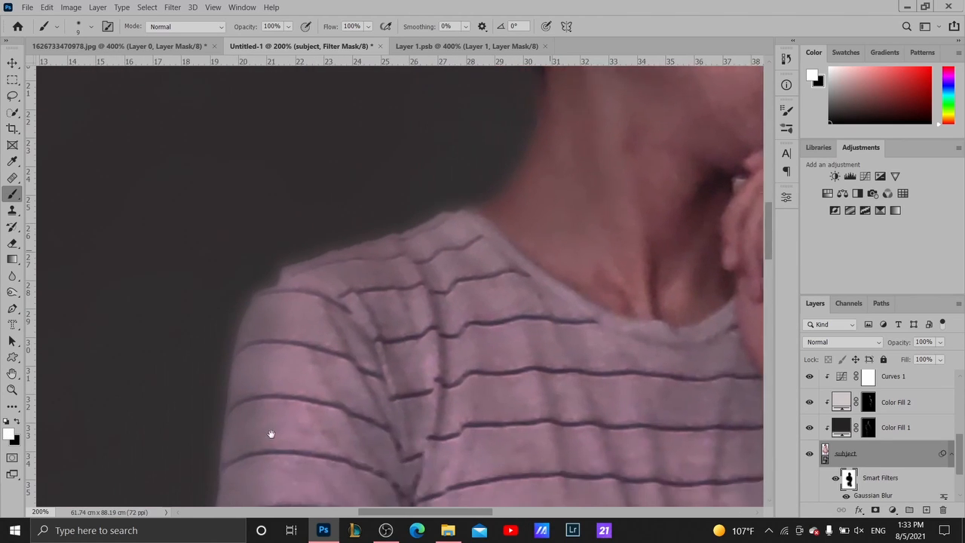
pyautogui.moveTo(272, 433); pyautogui.dragTo(337, 212)
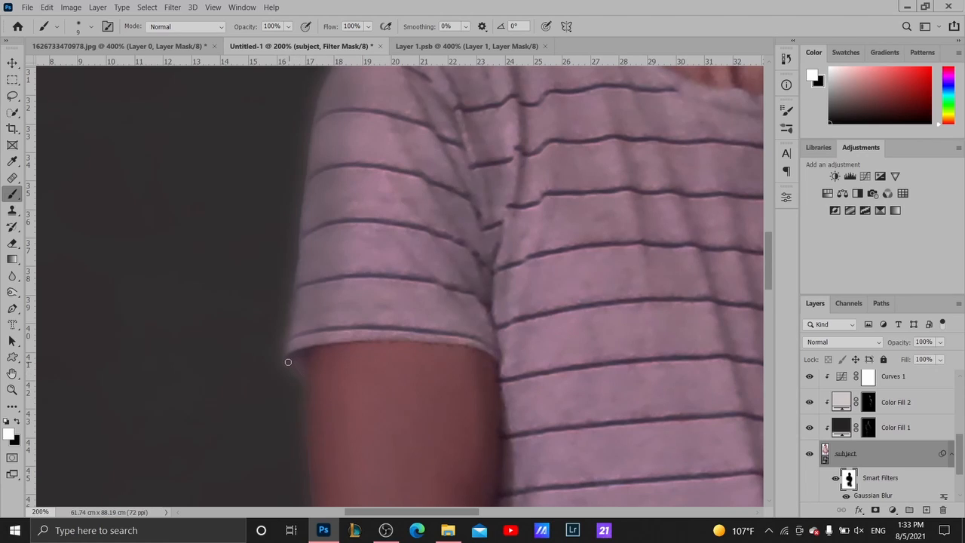
pyautogui.moveTo(309, 390); pyautogui.dragTo(314, 288)
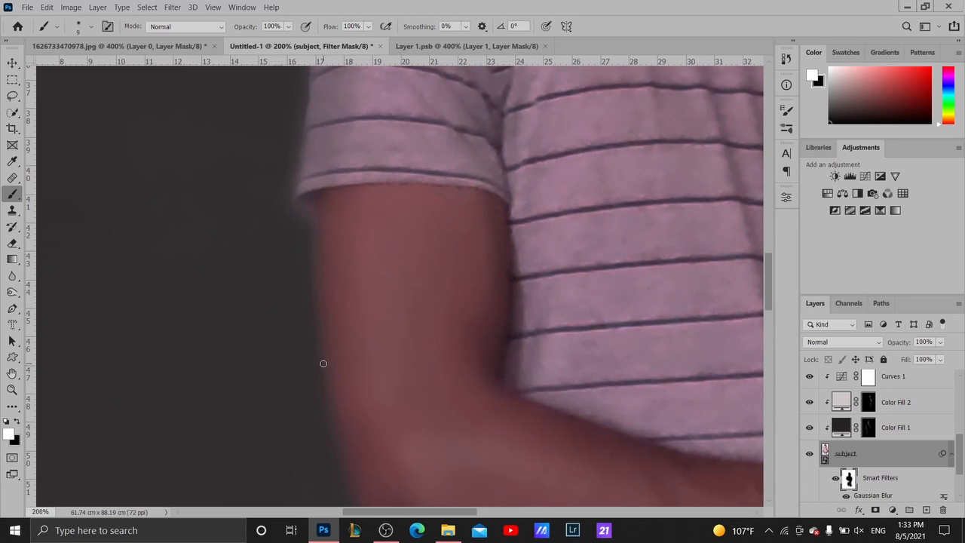
pyautogui.moveTo(323, 363); pyautogui.dragTo(310, 280)
pyautogui.moveTo(315, 335); pyautogui.dragTo(299, 218)
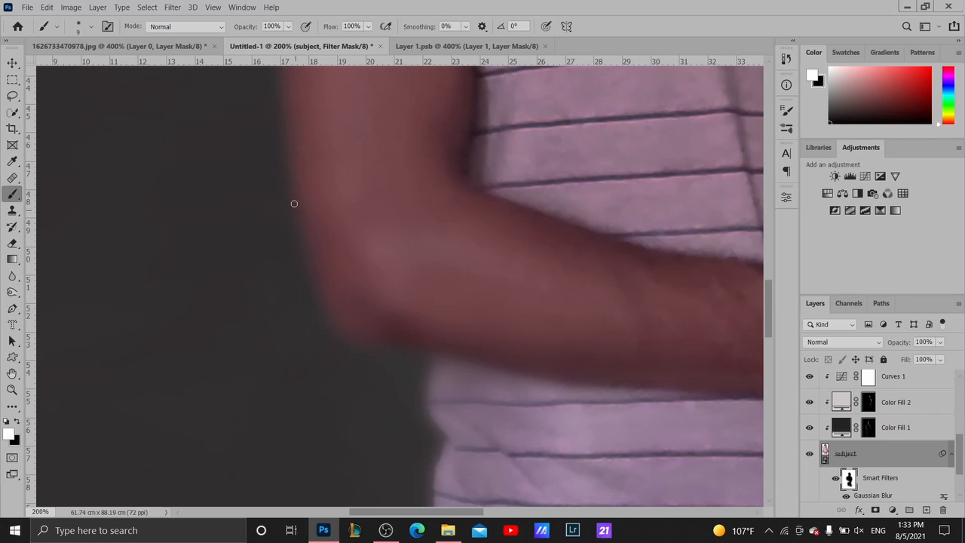
pyautogui.moveTo(407, 363); pyautogui.dragTo(380, 392)
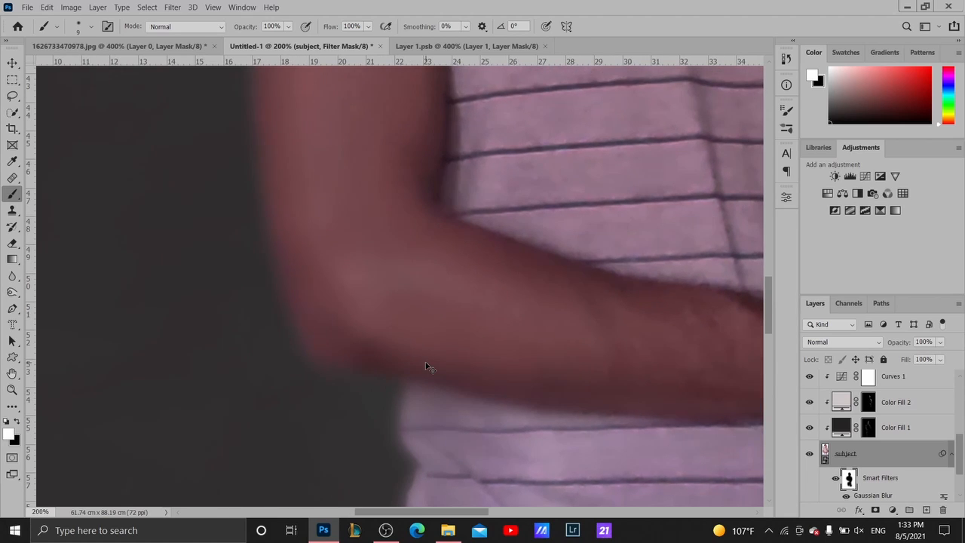
pyautogui.hotkey('ctrl', '0')
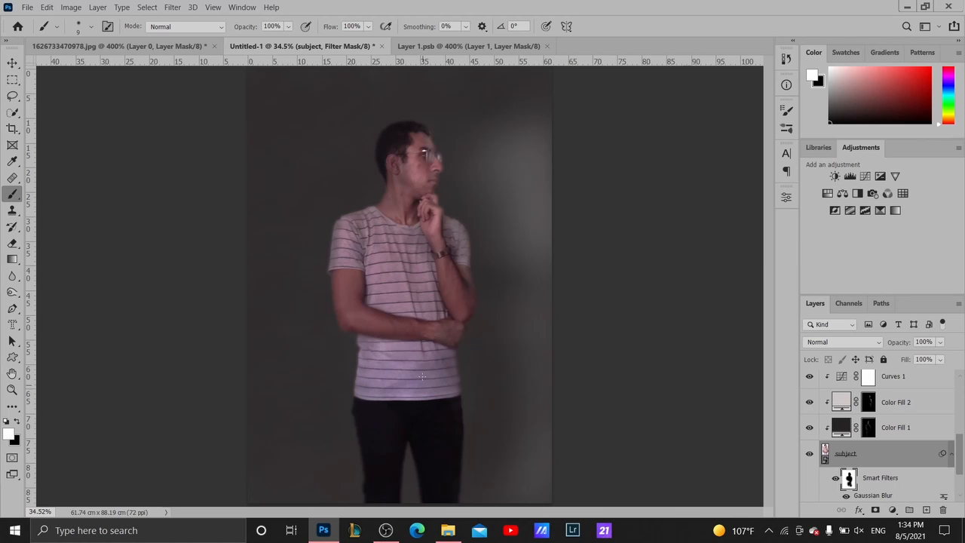
# Enlarge the brush to 200, switch to black and paint on the filter mask over the trousers and shirt hem to sharpen them
pyautogui.hotkey('ctrl', 'space')
pyautogui.doubleClick(365, 396)
pyautogui.moveTo(379, 433); pyautogui.dragTo(381, 293)
pyautogui.click(387, 315)
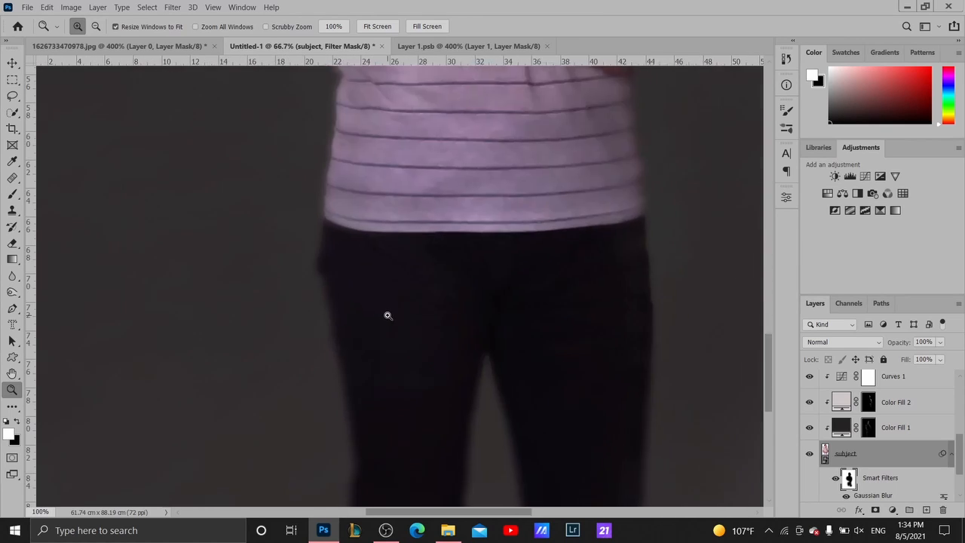
pyautogui.click(387, 315)
pyautogui.press('b')
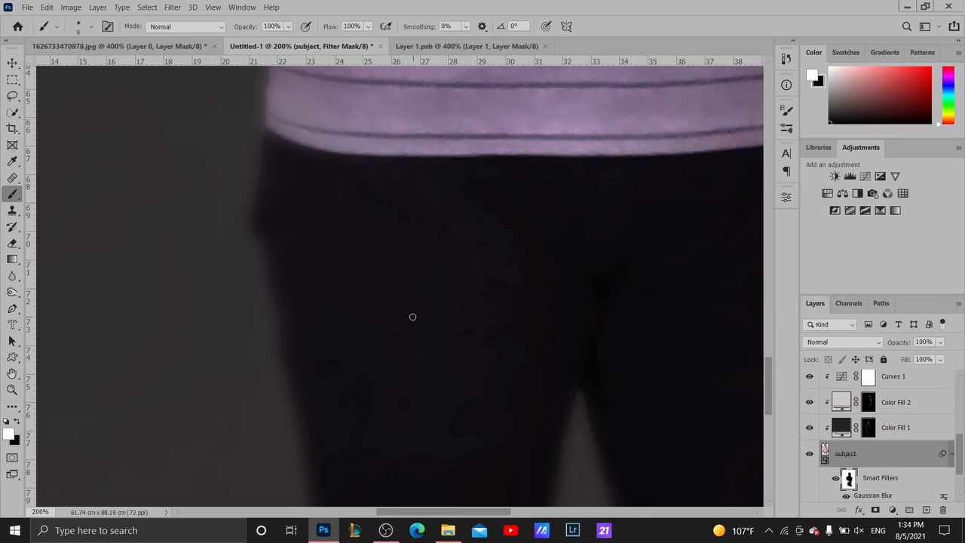
pyautogui.press(']')
pyautogui.press(']')
pyautogui.press(']')
pyautogui.press(']')
pyautogui.press(']')
pyautogui.press(']')
pyautogui.press(']')
pyautogui.press(']')
pyautogui.press(']')
pyautogui.press(']')
pyautogui.press(']')
pyautogui.press(']')
pyautogui.press(']')
pyautogui.press(']')
pyautogui.press(']')
pyautogui.press(']')
pyautogui.press(']')
pyautogui.press(']')
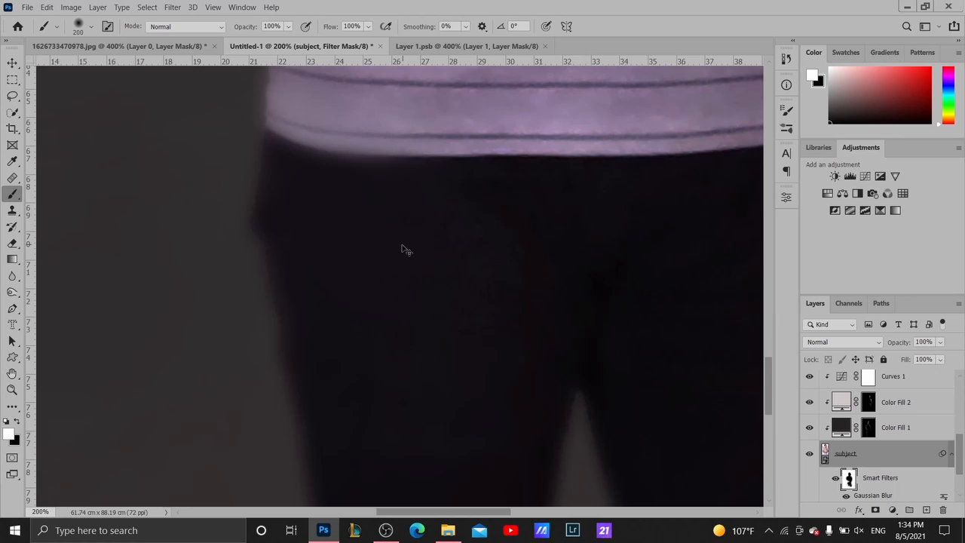
pyautogui.press('x')
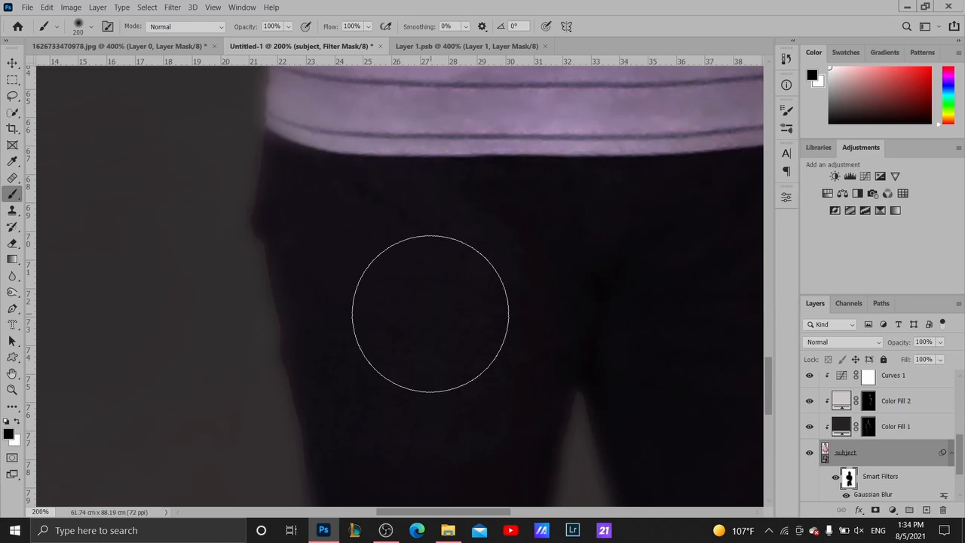
pyautogui.hotkey('ctrl', '0')
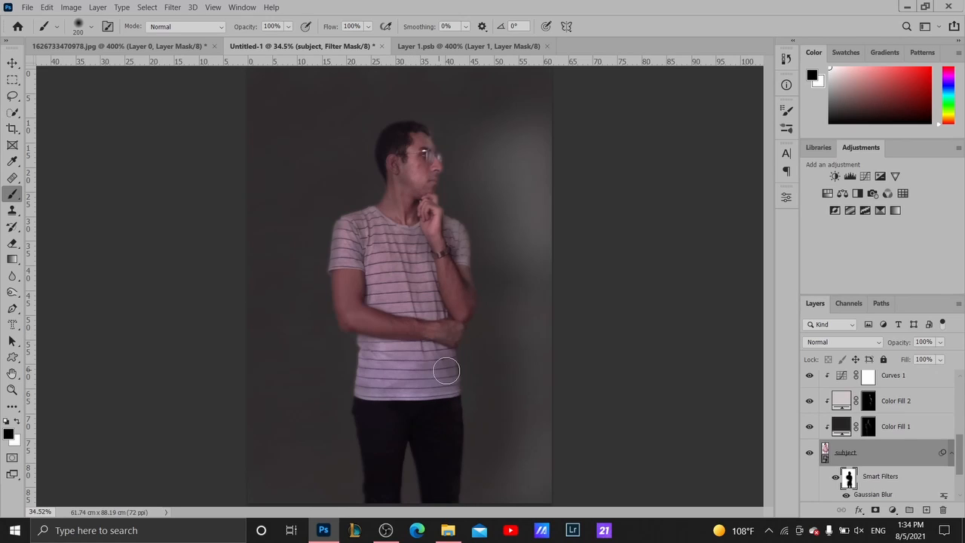
# Switch to white, reduce the brush to 10 and paint on the filter mask along the outer edge of the raised arm's elbow
pyautogui.press('z')
pyautogui.click(499, 319)
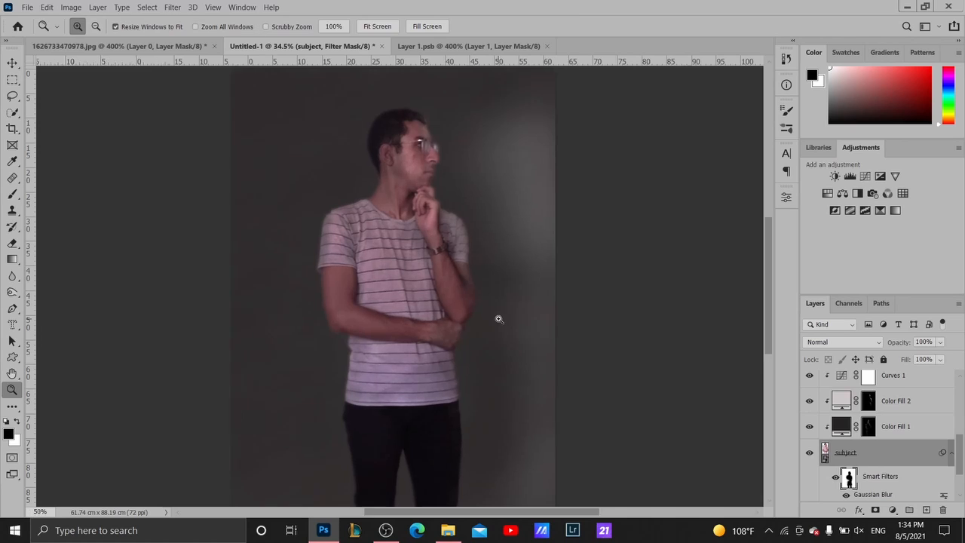
pyautogui.moveTo(414, 264); pyautogui.dragTo(446, 368)
pyautogui.press('x')
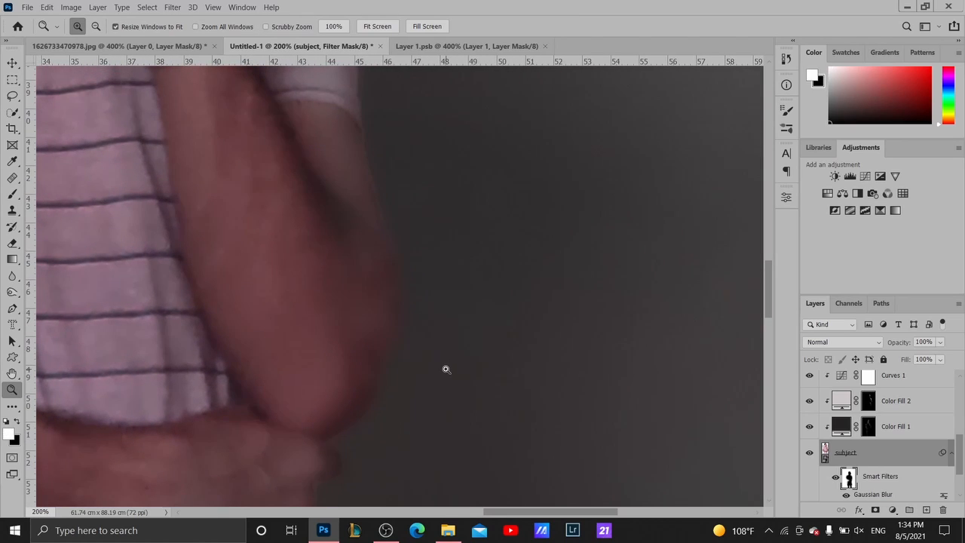
pyautogui.press('b')
pyautogui.press('[')
pyautogui.press('[')
pyautogui.press('[')
pyautogui.press('[')
pyautogui.press('[')
pyautogui.press('[')
pyautogui.press('[')
pyautogui.press('[')
pyautogui.press('[')
pyautogui.press('[')
pyautogui.press('[')
pyautogui.press('[')
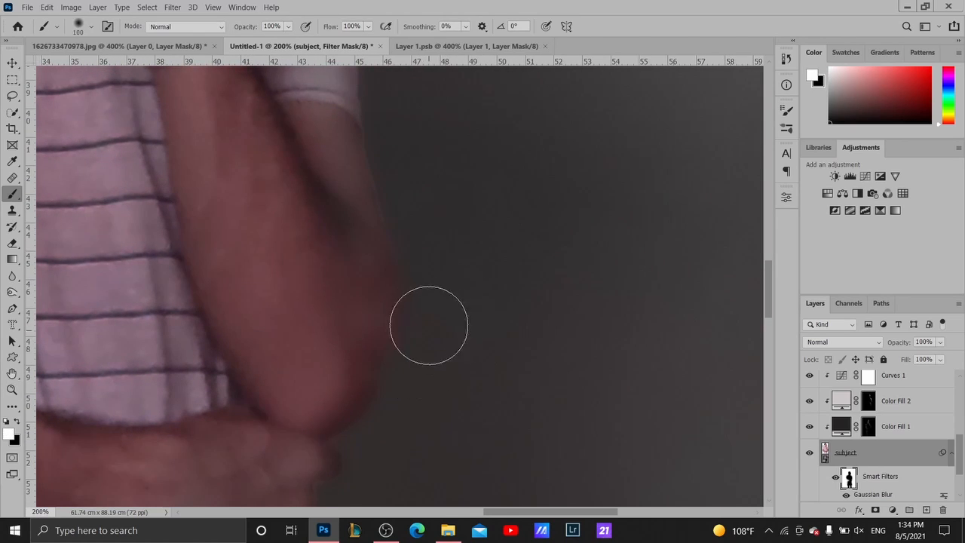
pyautogui.press('[')
pyautogui.press('[')
pyautogui.press('[')
pyautogui.press('[')
pyautogui.press('[')
pyautogui.moveTo(403, 185); pyautogui.dragTo(426, 291)
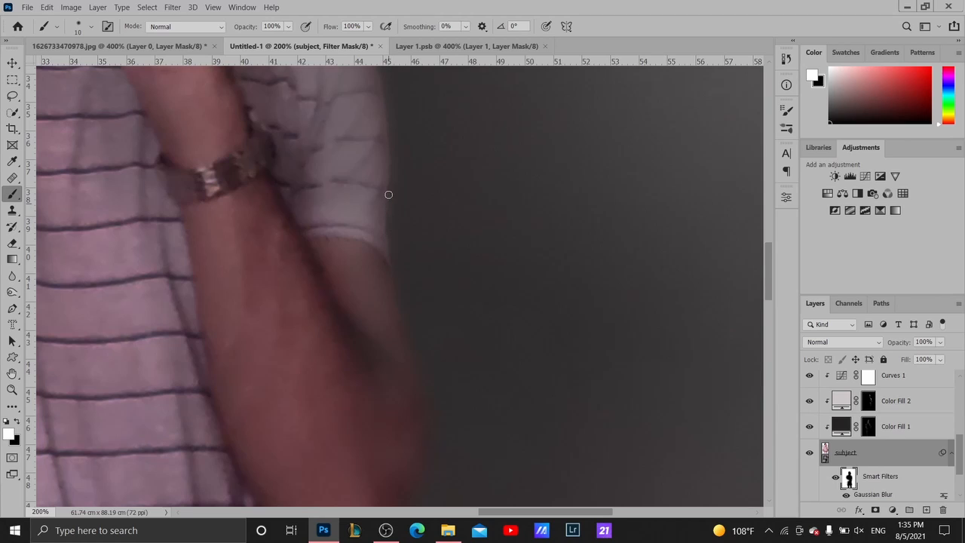
# Paint white on the filter mask along the raised arm's sleeve, the shoulder above it and the back of the hand
pyautogui.moveTo(392, 154); pyautogui.dragTo(411, 257)
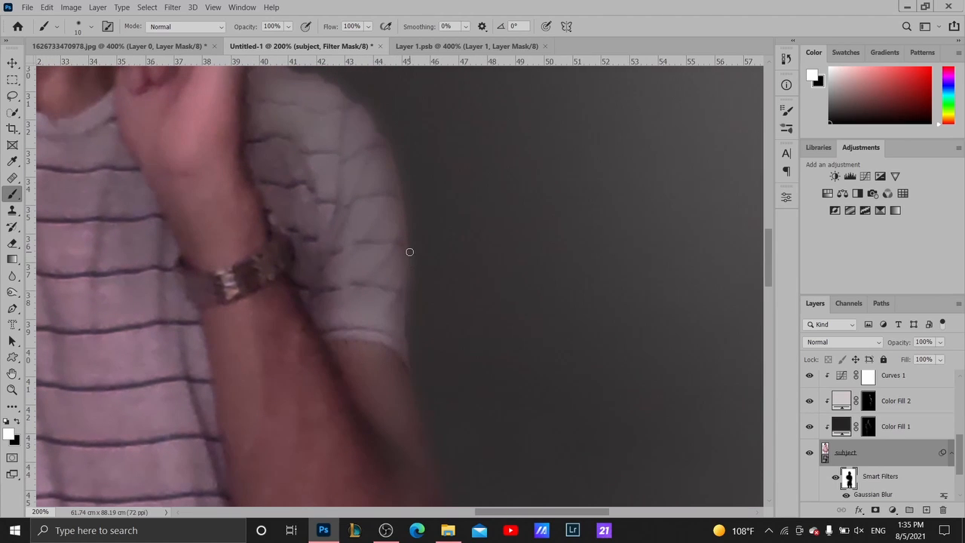
pyautogui.moveTo(391, 141); pyautogui.dragTo(425, 213)
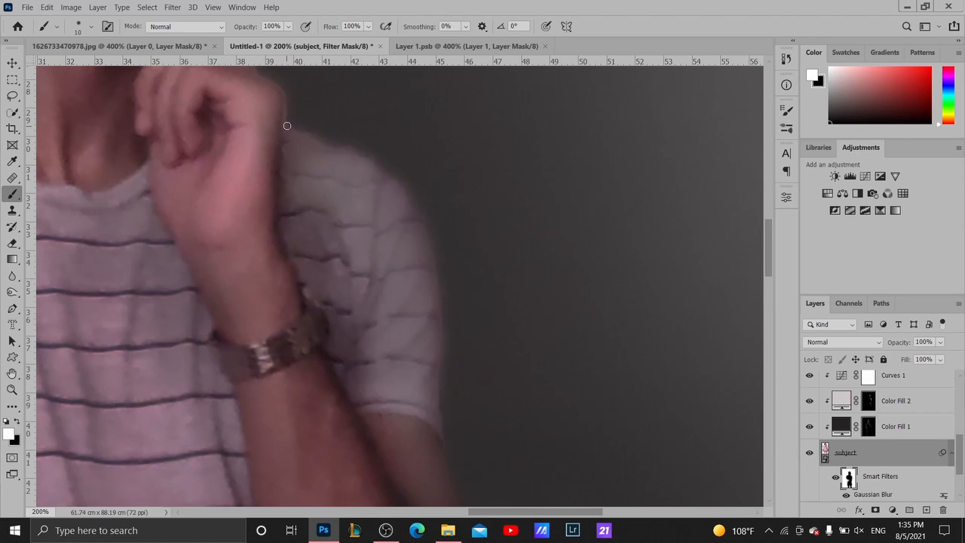
pyautogui.moveTo(286, 126); pyautogui.dragTo(302, 260)
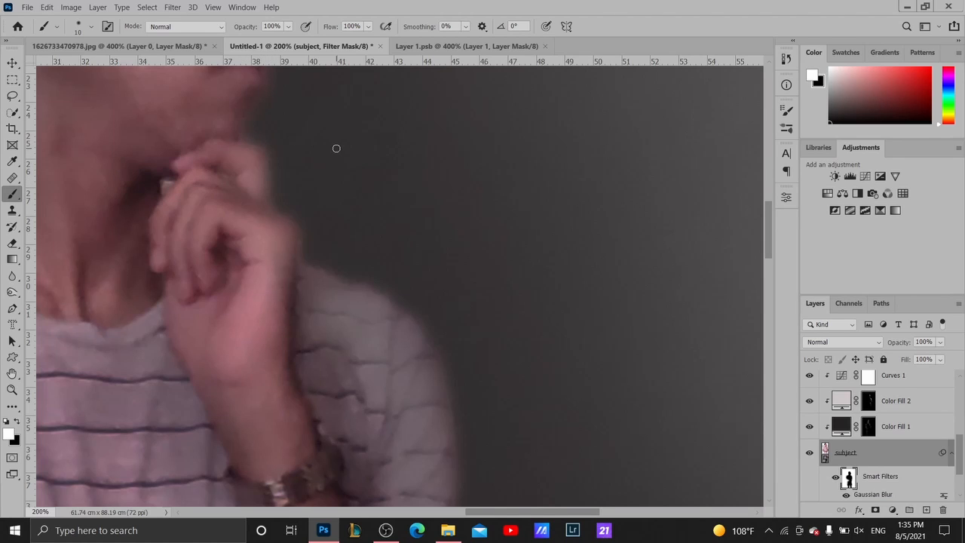
pyautogui.moveTo(337, 147); pyautogui.dragTo(444, 356)
pyautogui.press('z')
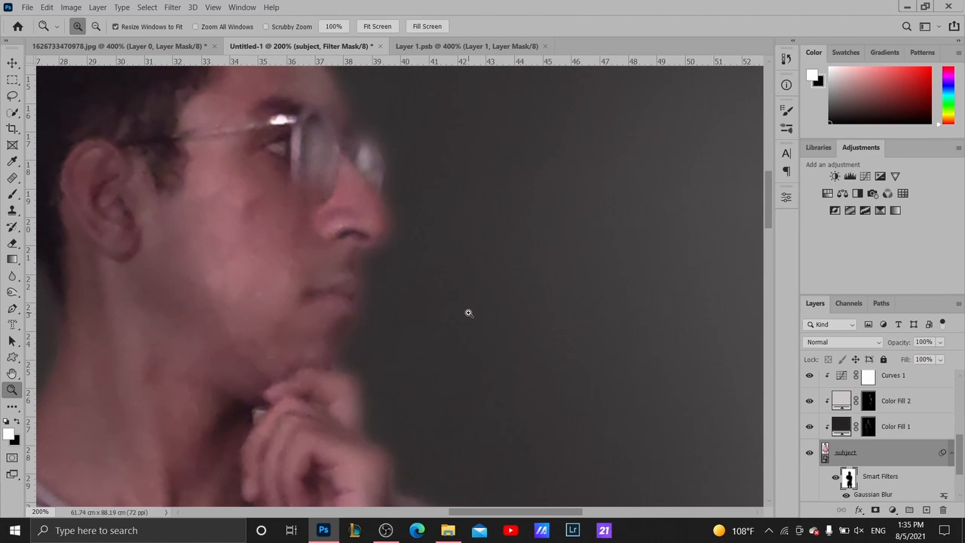
pyautogui.press('alt')
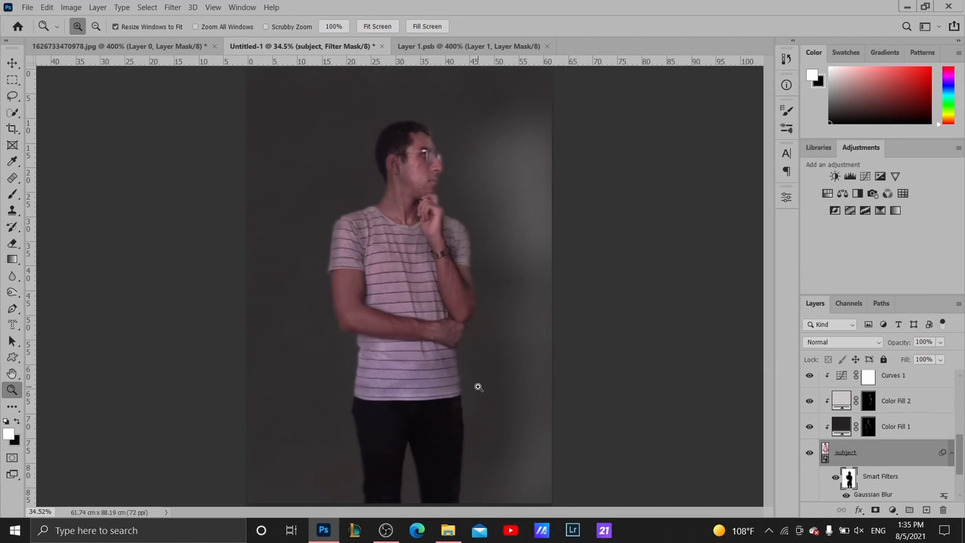
# Paint white on the filter mask with the size 10 brush down the trousers' outer edge on the side he faces, from the shirt hem to the image's bottom
pyautogui.click(478, 387)
pyautogui.click(478, 387)
pyautogui.click(477, 436)
pyautogui.click(476, 437)
pyautogui.moveTo(475, 438); pyautogui.dragTo(487, 265)
pyautogui.press('b')
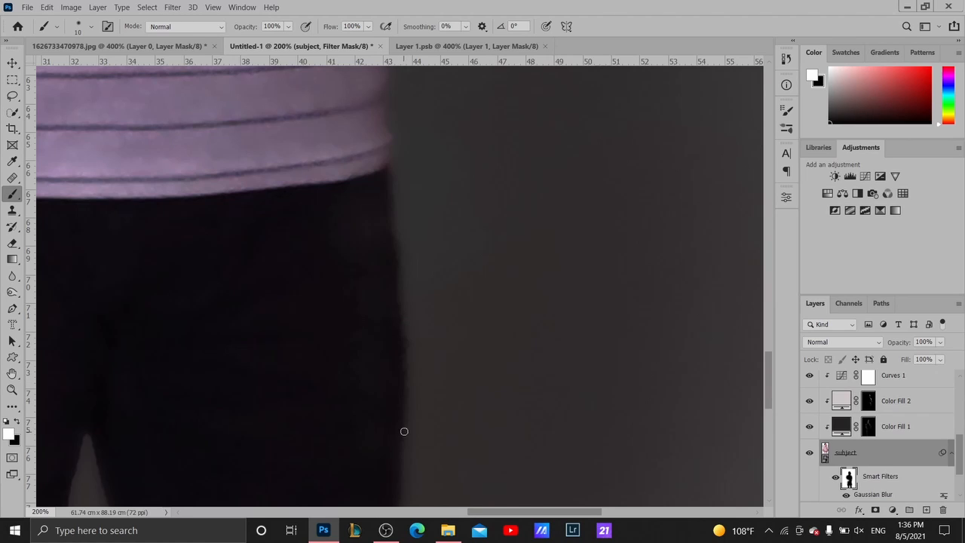
pyautogui.moveTo(405, 431); pyautogui.dragTo(438, 257)
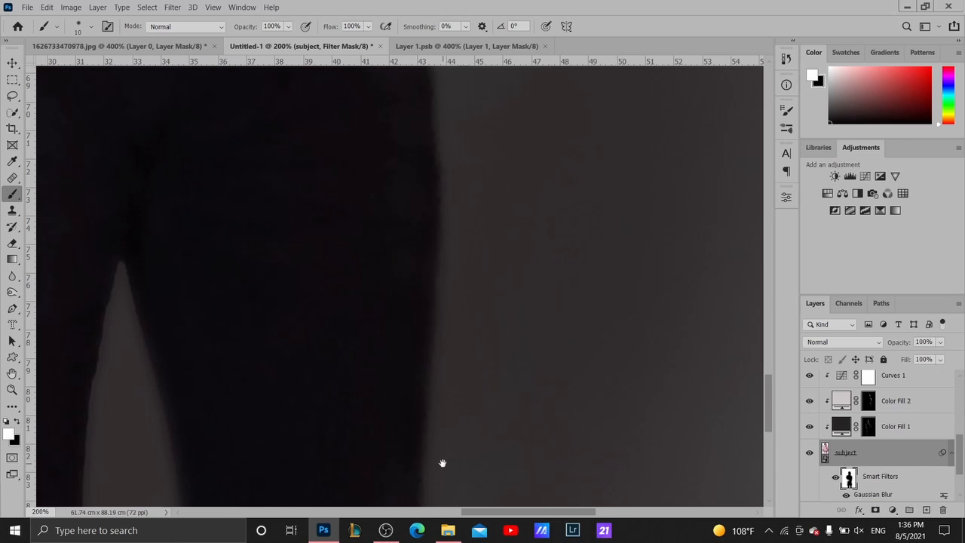
pyautogui.moveTo(442, 463); pyautogui.dragTo(470, 304)
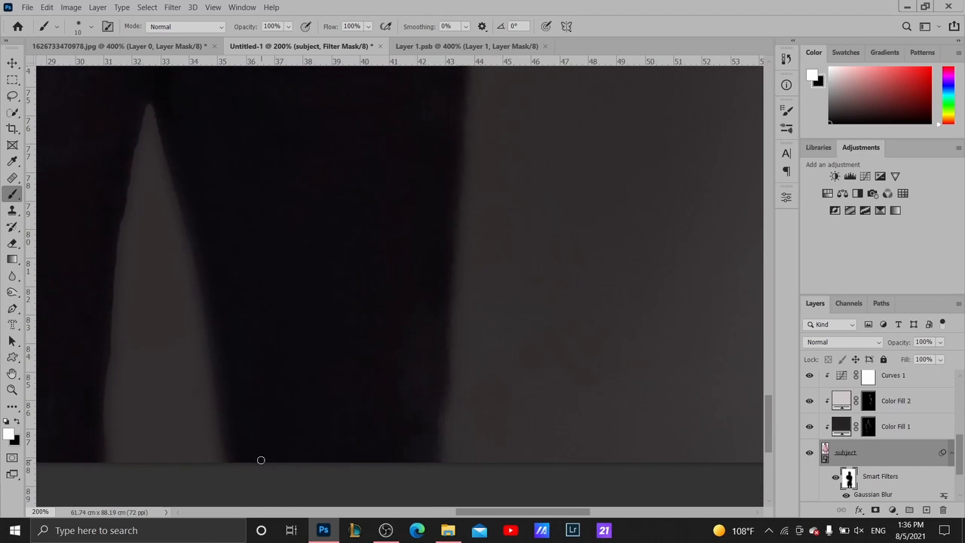
# Go over the same outer trouser edge in white on the filter mask, from the image's bottom back up to the hip
pyautogui.moveTo(209, 277); pyautogui.dragTo(481, 265)
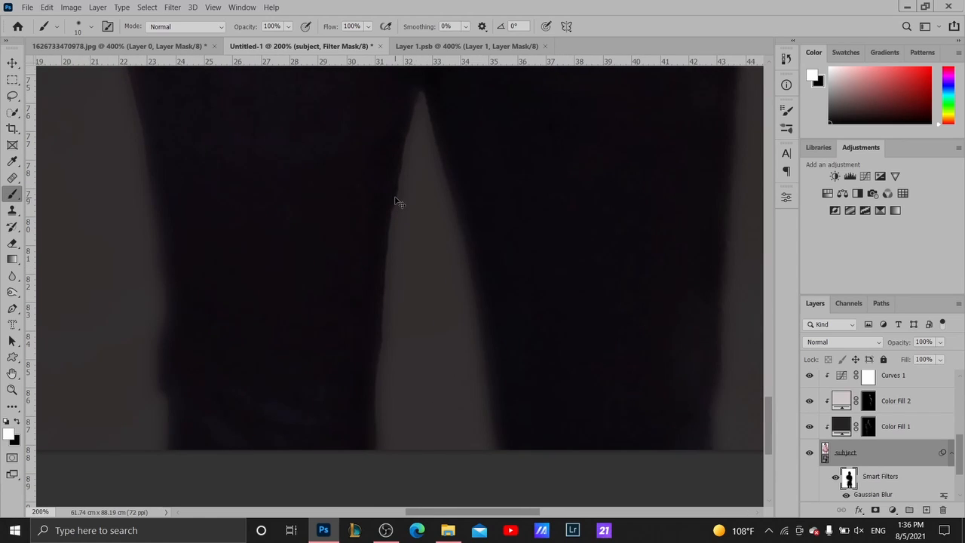
pyautogui.moveTo(639, 238); pyautogui.dragTo(547, 316)
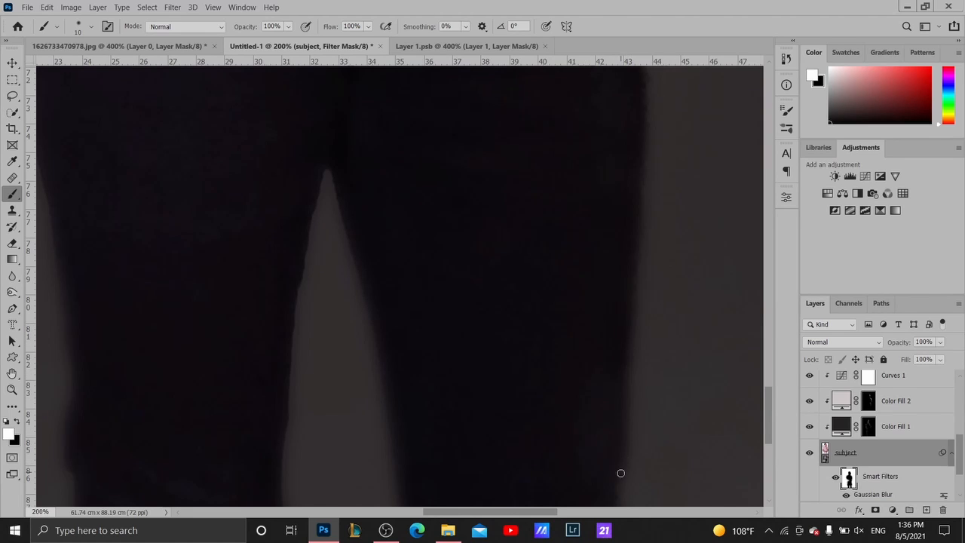
pyautogui.moveTo(640, 267); pyautogui.dragTo(620, 412)
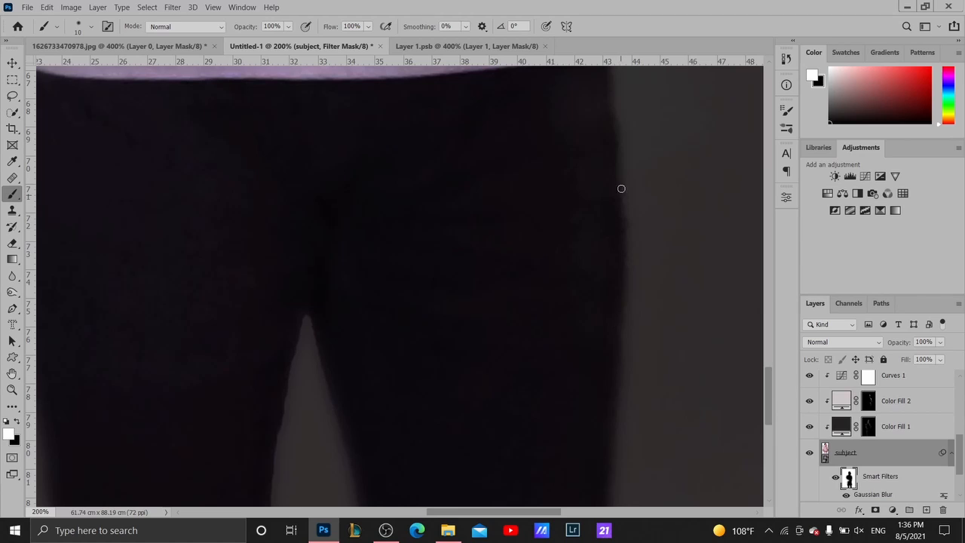
pyautogui.moveTo(620, 296); pyautogui.dragTo(617, 325)
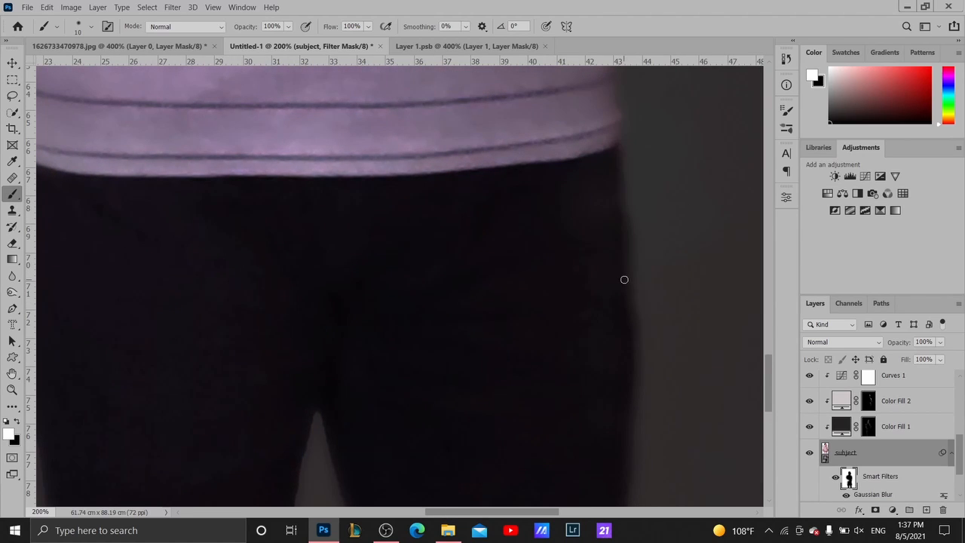
pyautogui.hotkey('ctrl', '0')
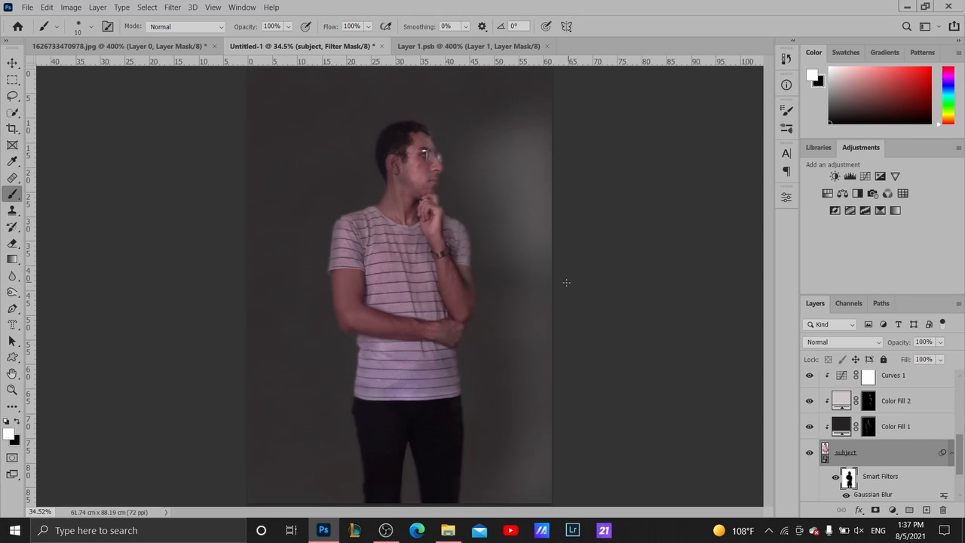
# Paint white on the filter mask along both inner trouser edges around the gap between the legs
pyautogui.press('z')
pyautogui.click(453, 430)
pyautogui.click(452, 430)
pyautogui.click(452, 430)
pyautogui.moveTo(408, 494); pyautogui.dragTo(506, 300)
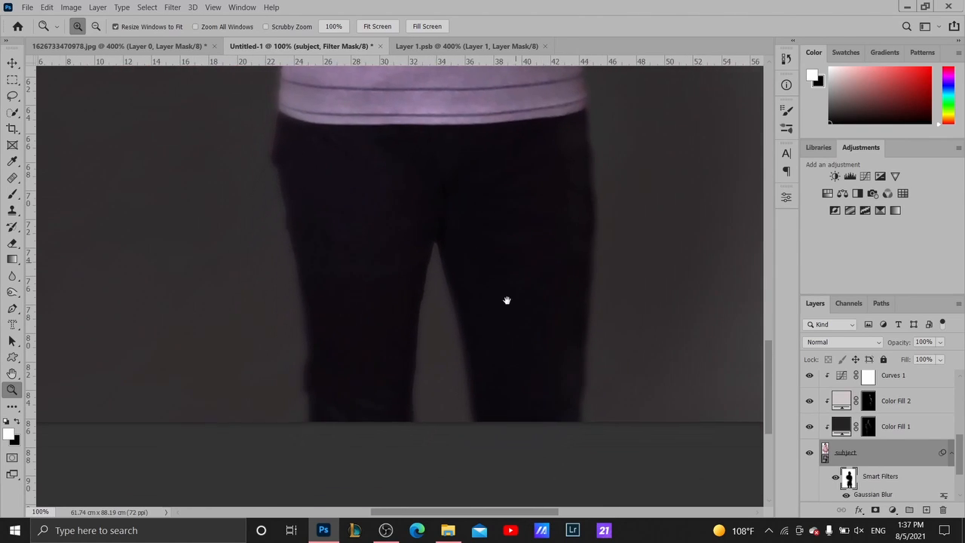
pyautogui.click(507, 301)
pyautogui.click(507, 301)
pyautogui.moveTo(425, 280); pyautogui.dragTo(500, 254)
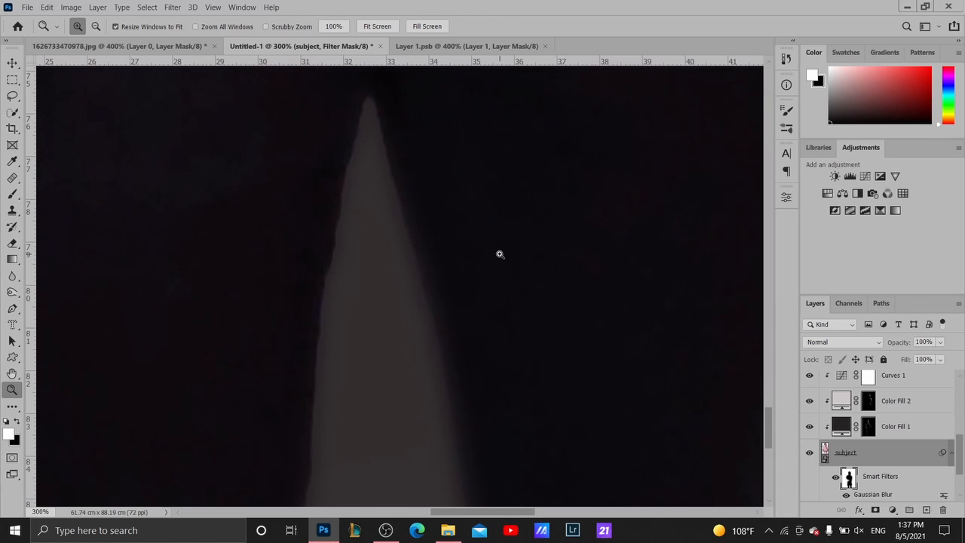
pyautogui.press('b')
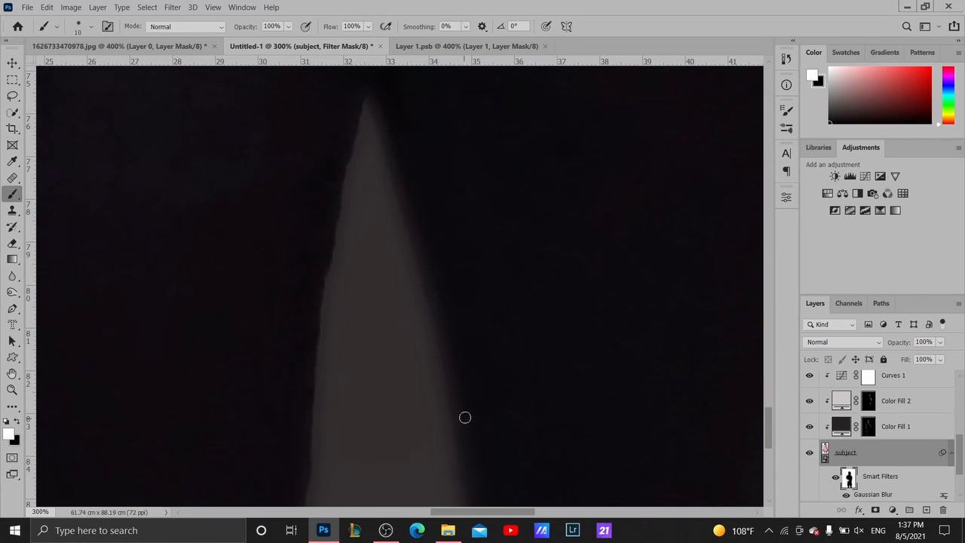
pyautogui.moveTo(482, 378); pyautogui.dragTo(501, 237)
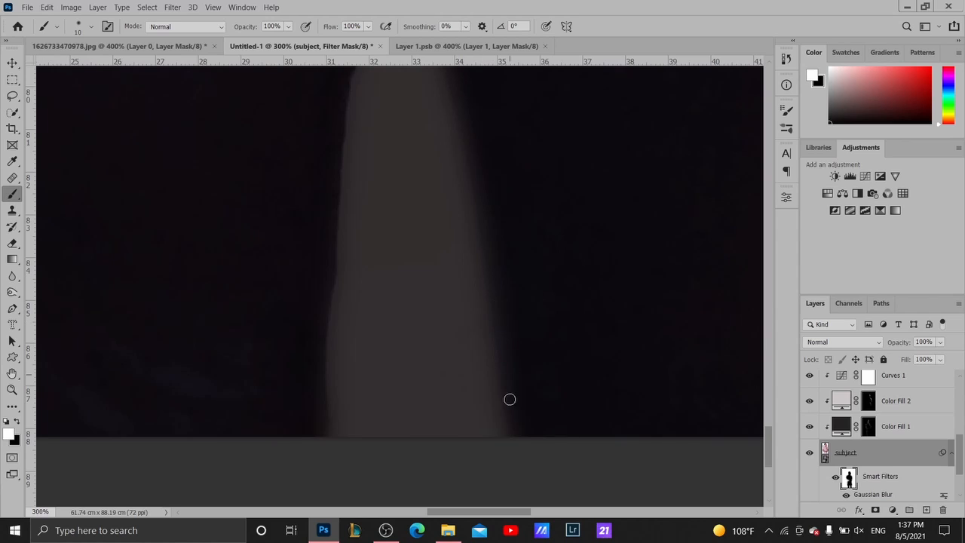
pyautogui.moveTo(396, 204); pyautogui.dragTo(448, 417)
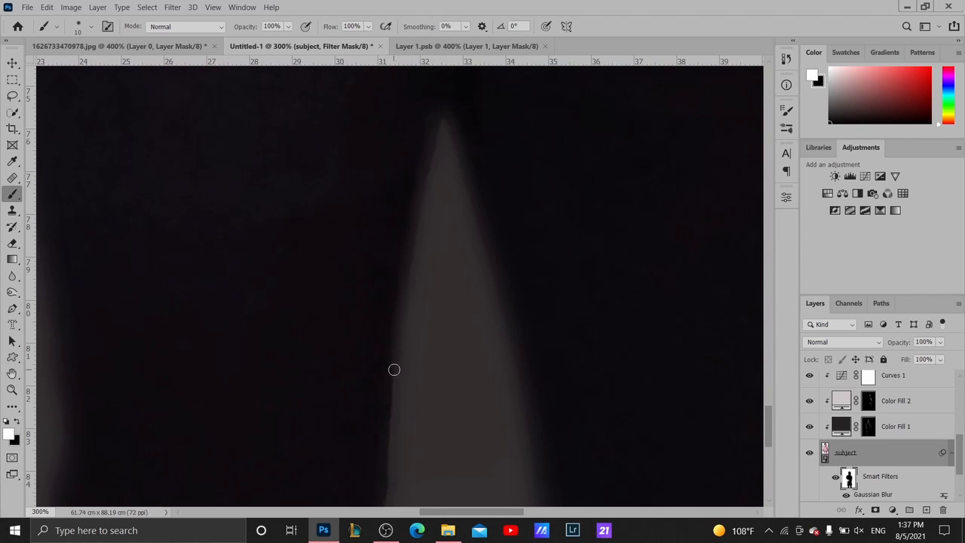
pyautogui.moveTo(402, 320); pyautogui.dragTo(470, 122)
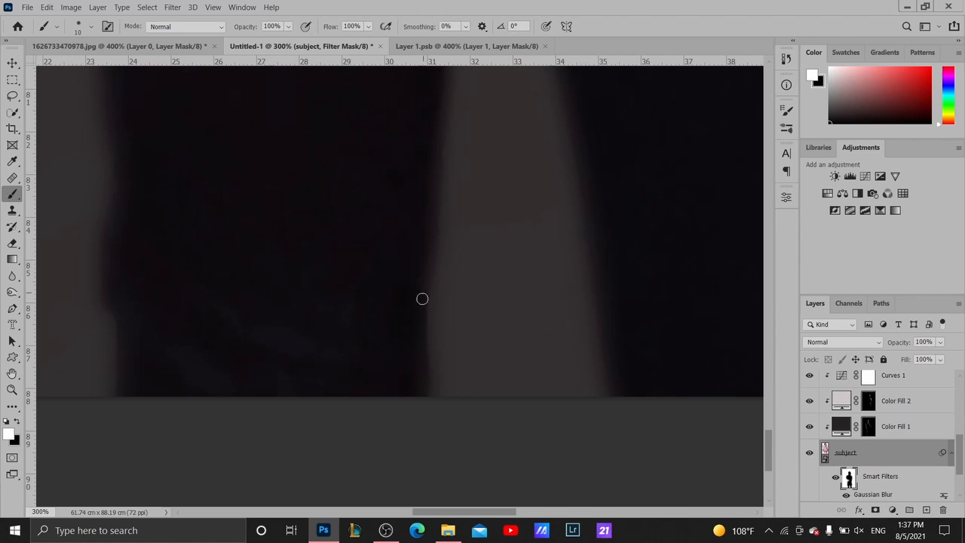
# Paint white on the filter mask along the rear leg's outer trouser edge, from the hip down to the image's bottom
pyautogui.moveTo(342, 248); pyautogui.dragTo(463, 327)
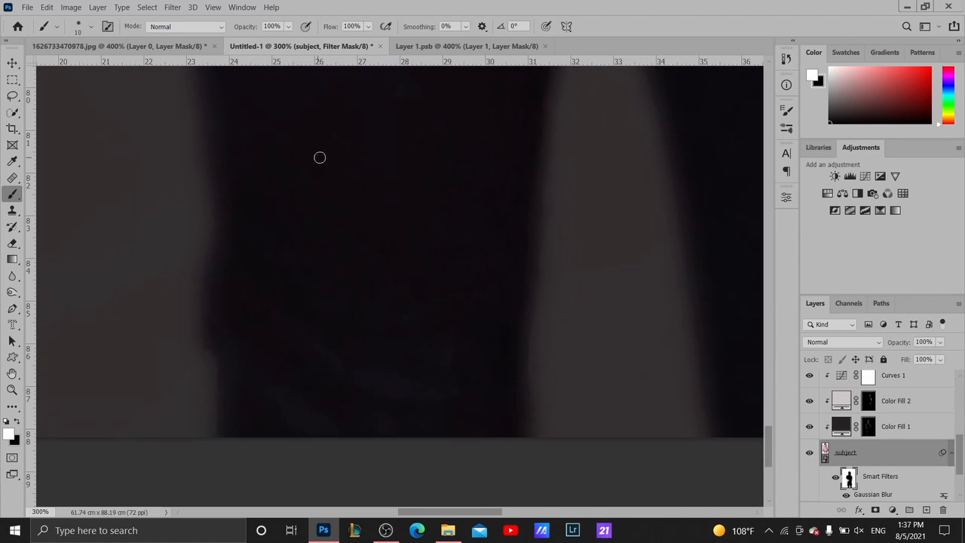
pyautogui.moveTo(319, 156); pyautogui.dragTo(480, 382)
pyautogui.moveTo(416, 202); pyautogui.dragTo(446, 314)
pyautogui.moveTo(389, 211); pyautogui.dragTo(449, 329)
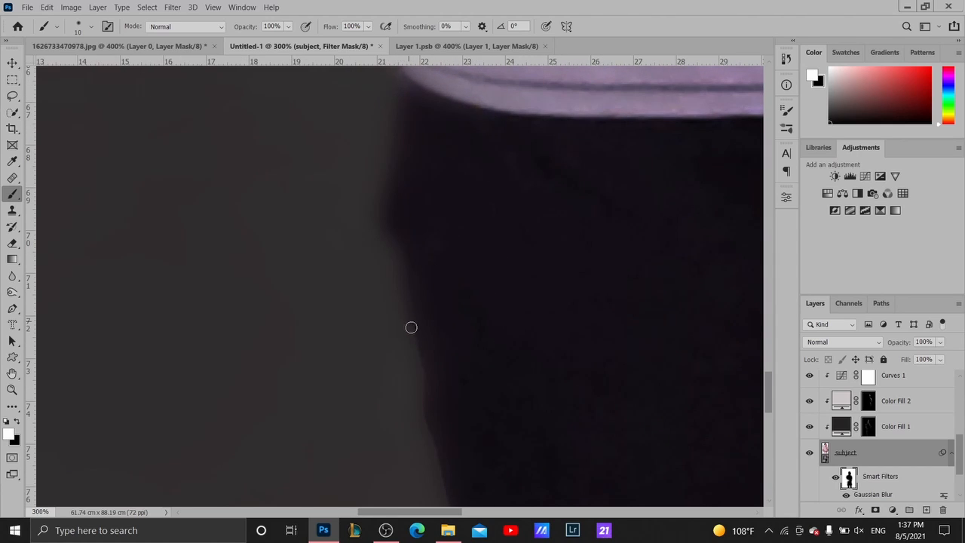
pyautogui.moveTo(442, 344)
pyautogui.mouseDown()
pyautogui.moveTo(401, 258)
pyautogui.moveTo(369, 278)
pyautogui.mouseUp()
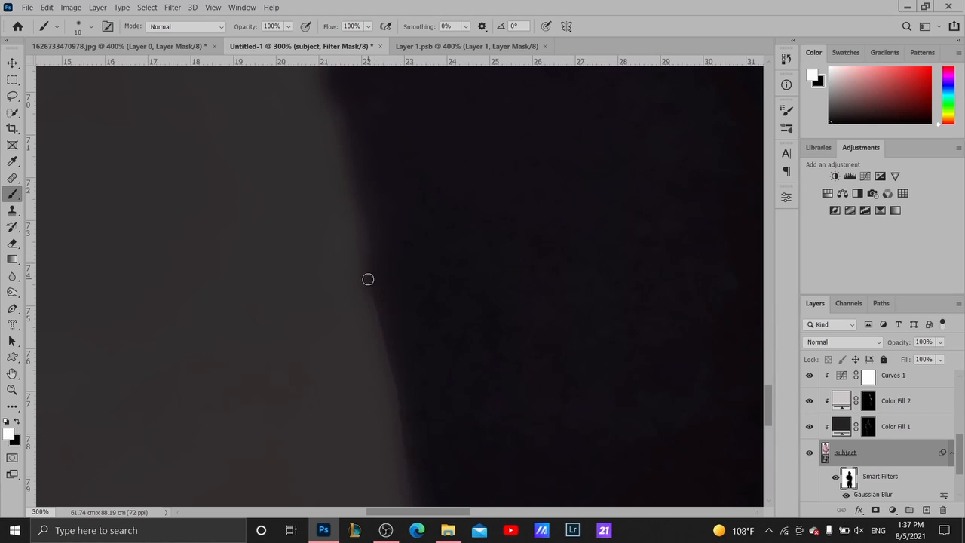
pyautogui.moveTo(431, 367); pyautogui.dragTo(420, 254)
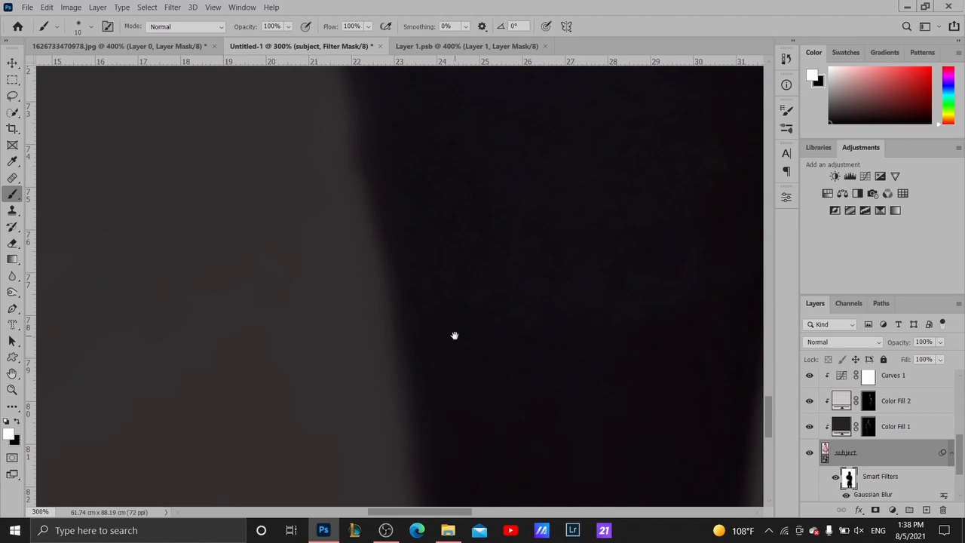
pyautogui.moveTo(454, 336); pyautogui.dragTo(440, 157)
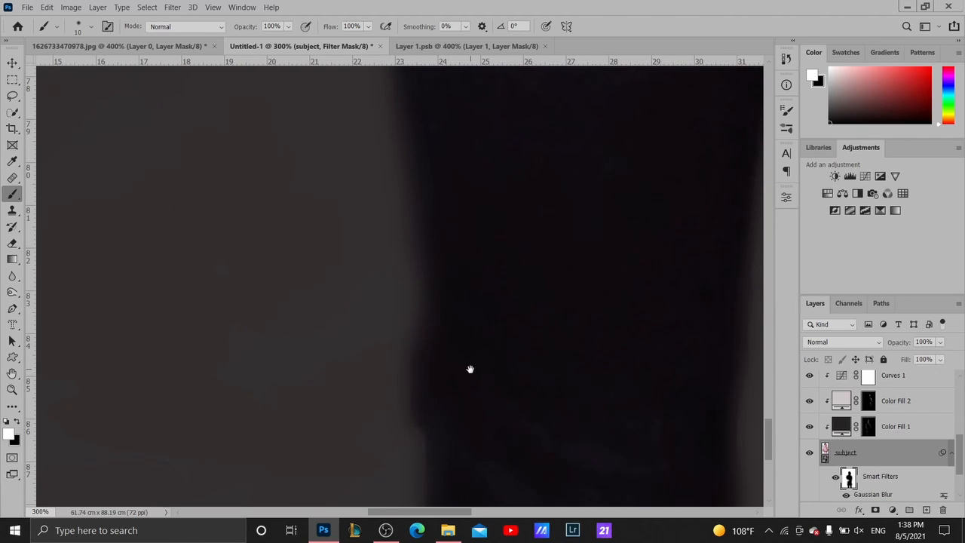
pyautogui.moveTo(470, 369); pyautogui.dragTo(482, 306)
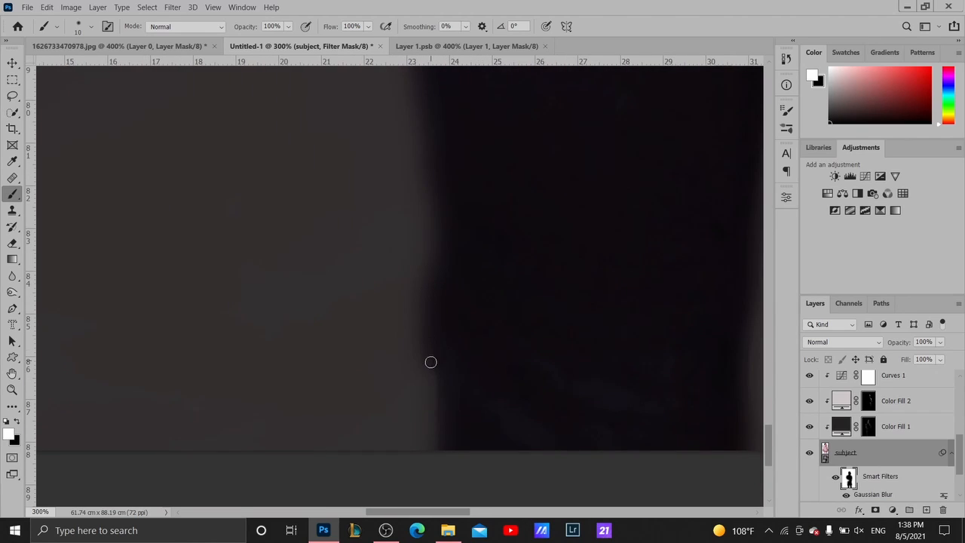
pyautogui.press('z')
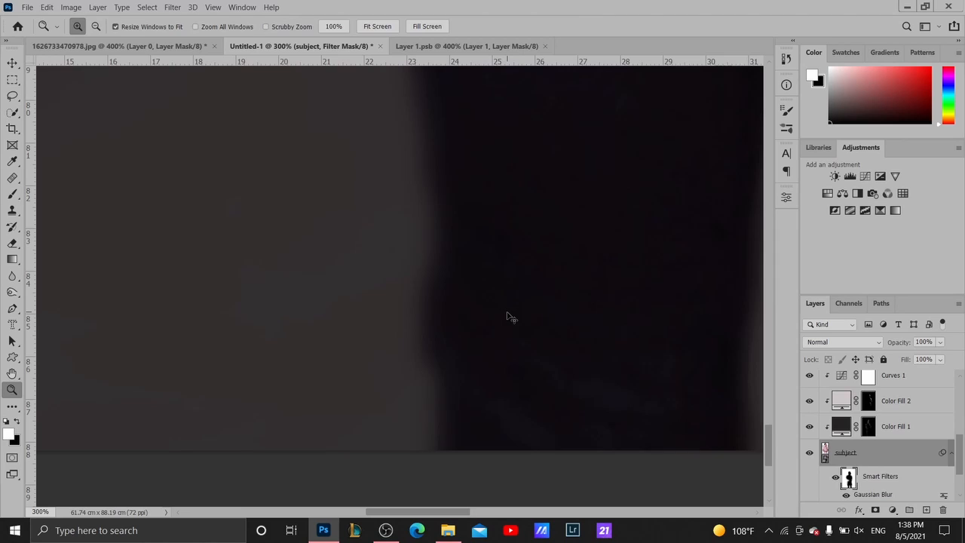
pyautogui.hotkey('ctrl', '0')
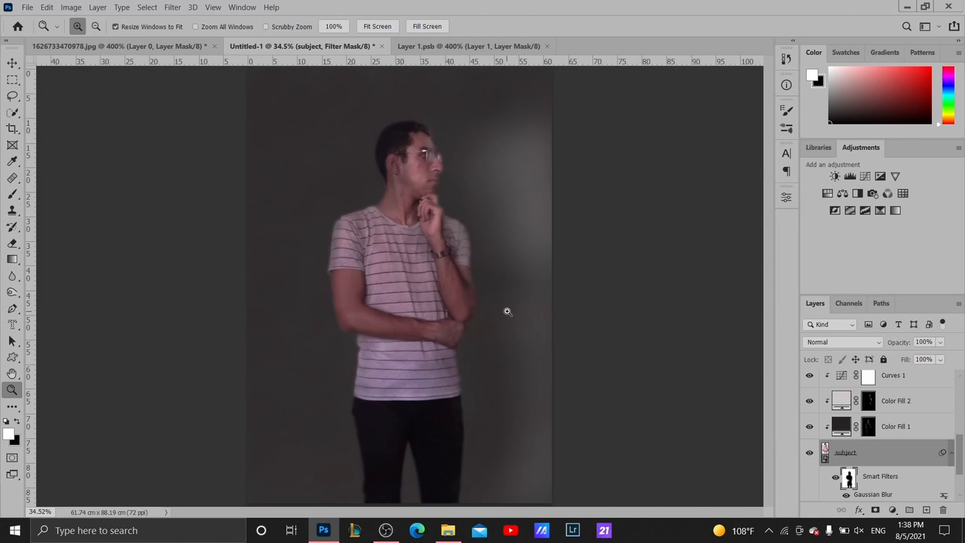
# Switch the brush to black and enlarge it to 40 for work around the man's face
pyautogui.click(468, 167)
pyautogui.click(447, 173)
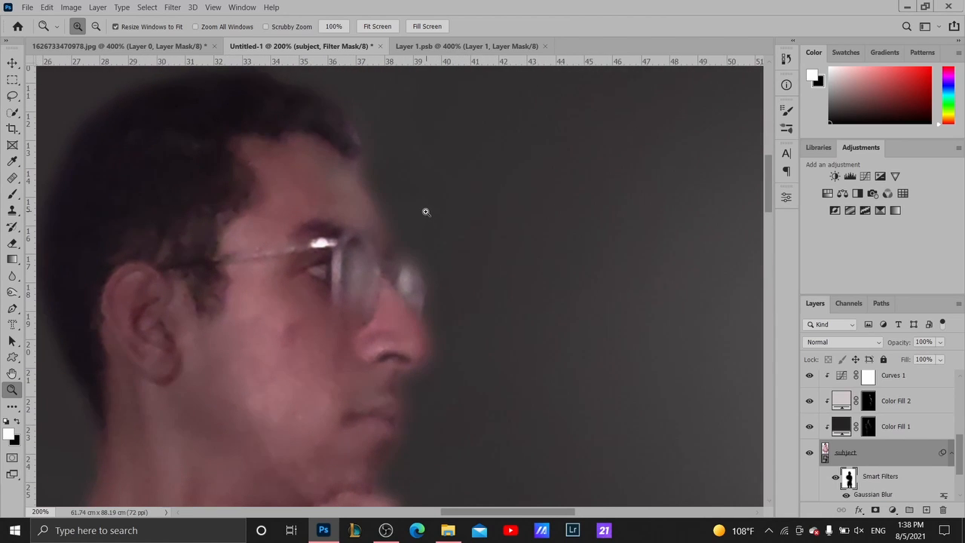
pyautogui.press('x')
pyautogui.press('b')
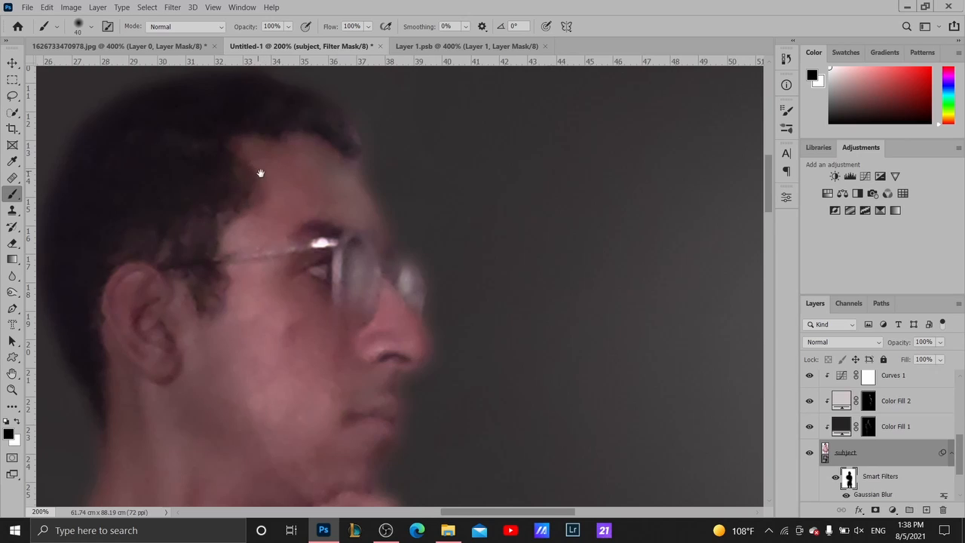
pyautogui.moveTo(260, 174); pyautogui.dragTo(346, 198)
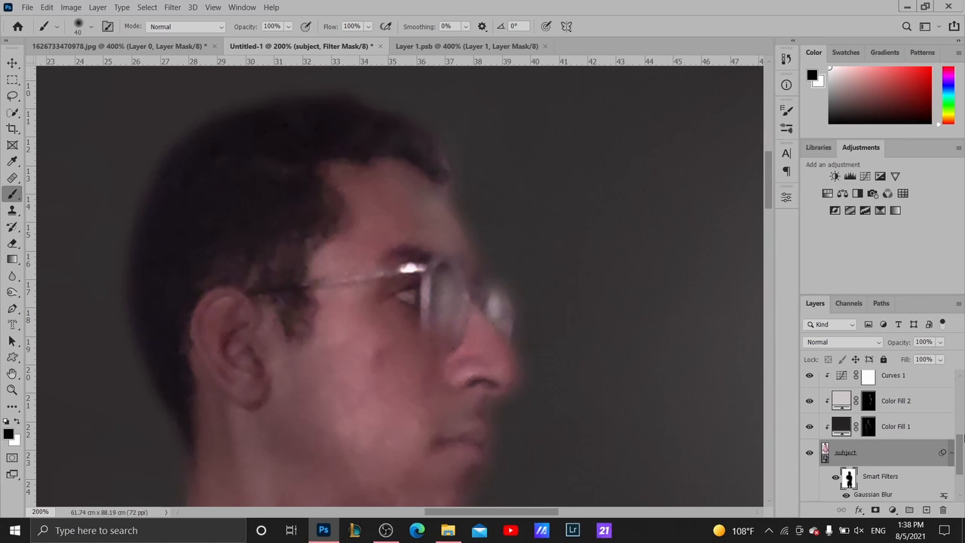
# Add a new empty layer above Layer 1
pyautogui.moveTo(958, 443); pyautogui.dragTo(962, 383)
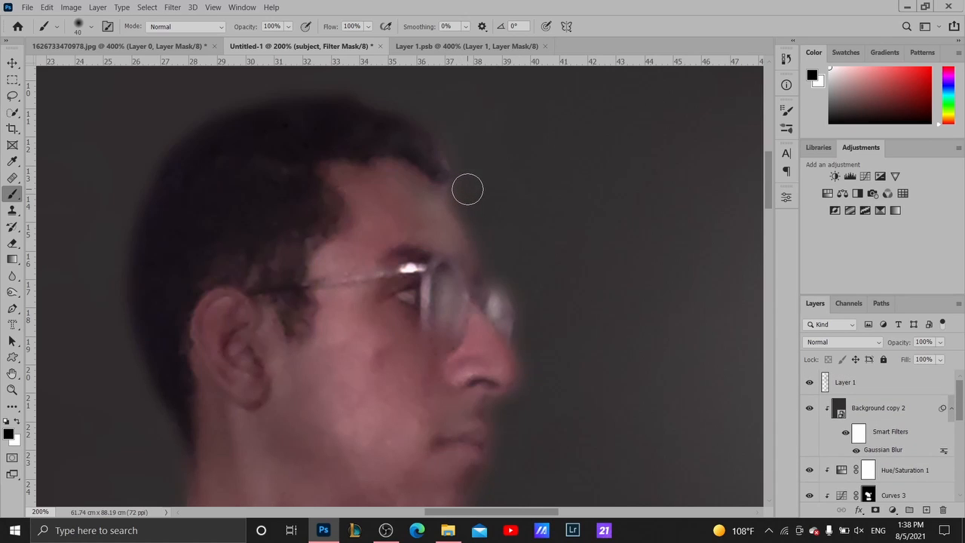
pyautogui.click(874, 382)
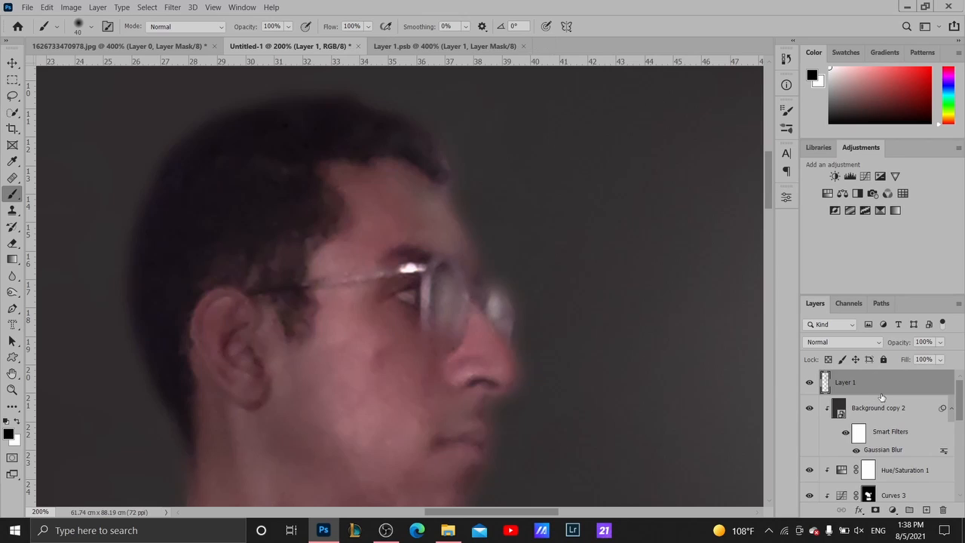
pyautogui.click(926, 509)
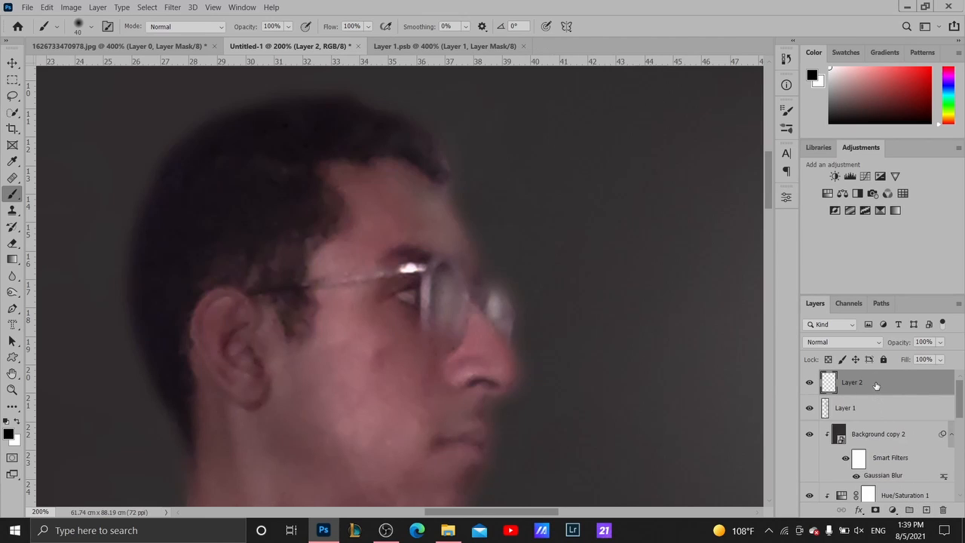
# Move the new layer down the stack between Color Fill 1 and the subject layer, clipped to the subject
pyautogui.moveTo(876, 385); pyautogui.dragTo(880, 414)
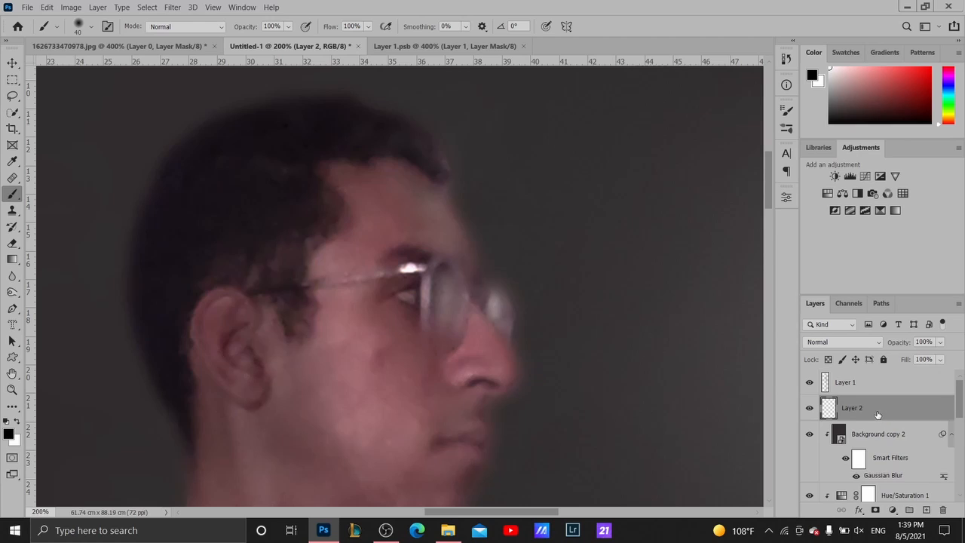
pyautogui.moveTo(961, 409); pyautogui.dragTo(958, 442)
pyautogui.scroll(4, 958, 443)
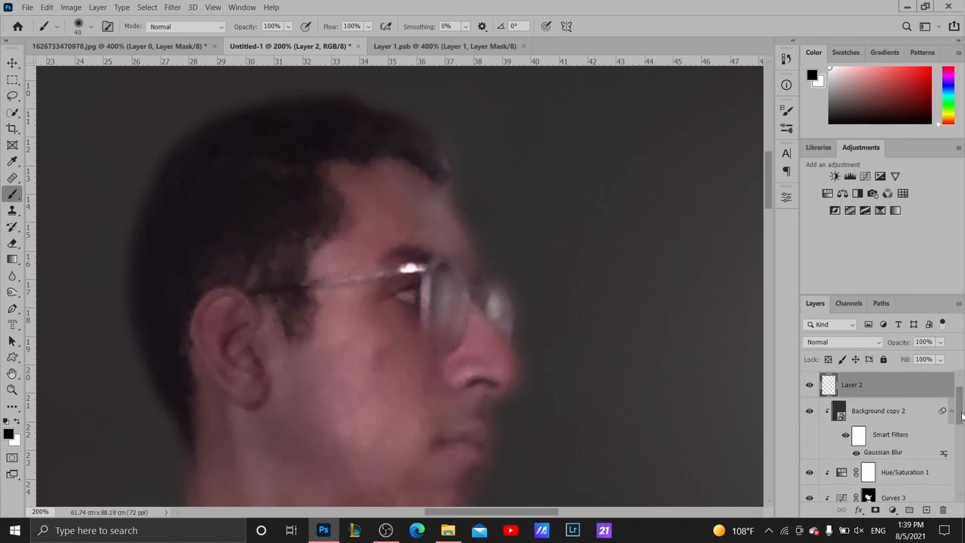
pyautogui.moveTo(913, 407); pyautogui.dragTo(958, 455)
pyautogui.scroll(4, 957, 459)
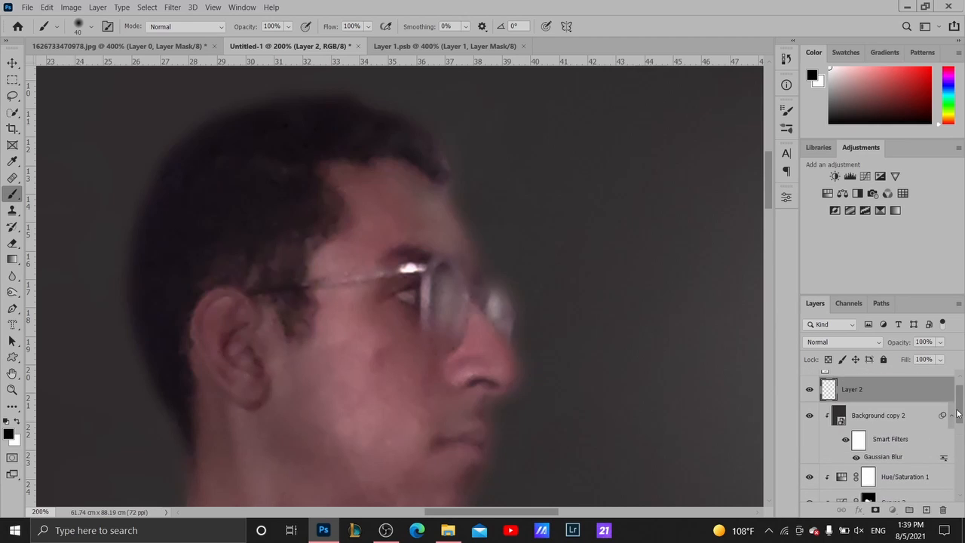
pyautogui.moveTo(906, 399); pyautogui.dragTo(916, 492)
pyautogui.moveTo(960, 411); pyautogui.dragTo(950, 453)
pyautogui.scroll(-3, 960, 435)
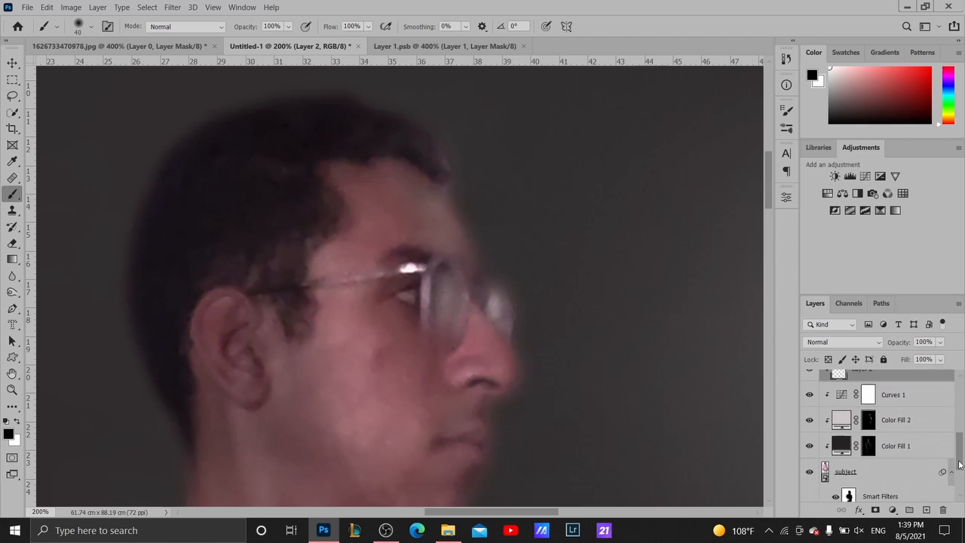
pyautogui.moveTo(914, 397)
pyautogui.mouseDown()
pyautogui.moveTo(890, 473)
pyautogui.moveTo(867, 475)
pyautogui.mouseUp()
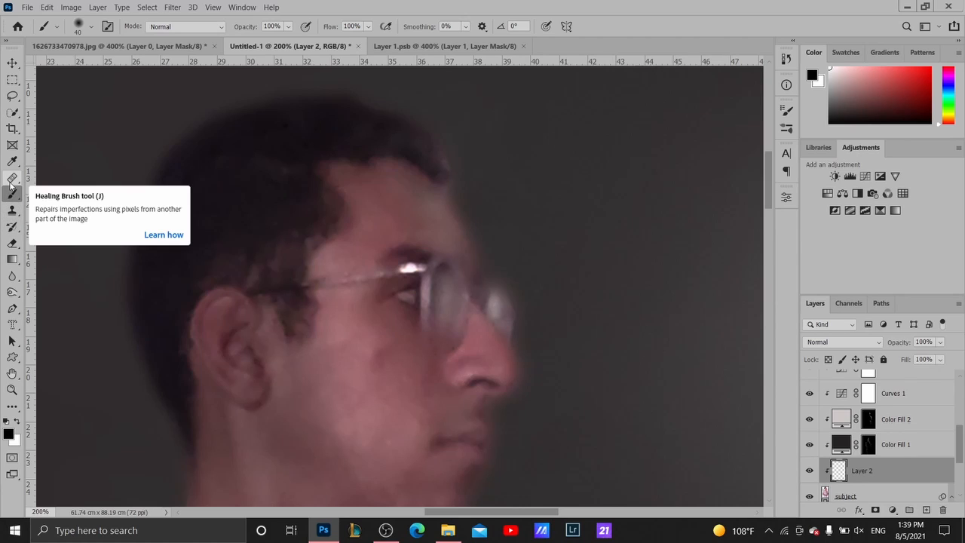
# Set up the Clone Stamp with a brush size of 15, 100% flow and sampling from Current & Below
pyautogui.click(13, 211)
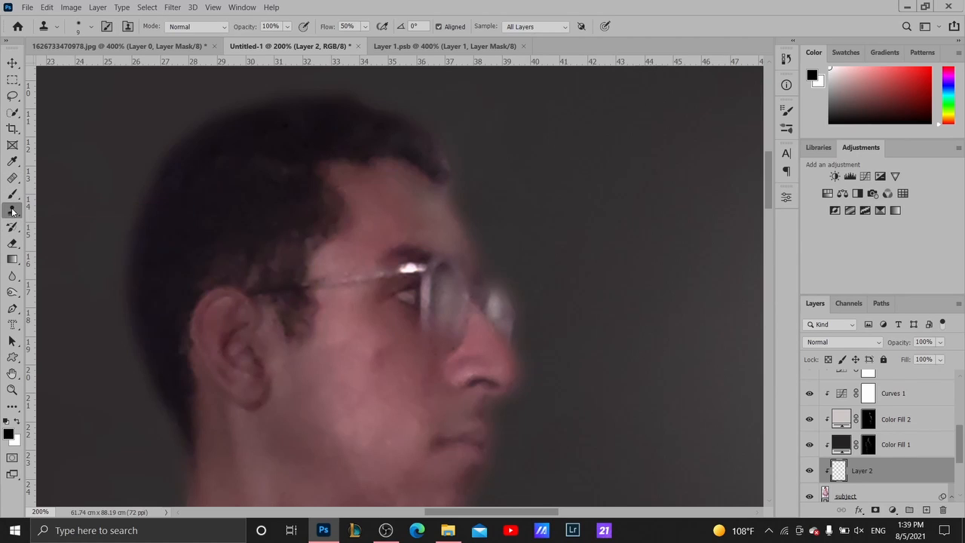
pyautogui.click(530, 28)
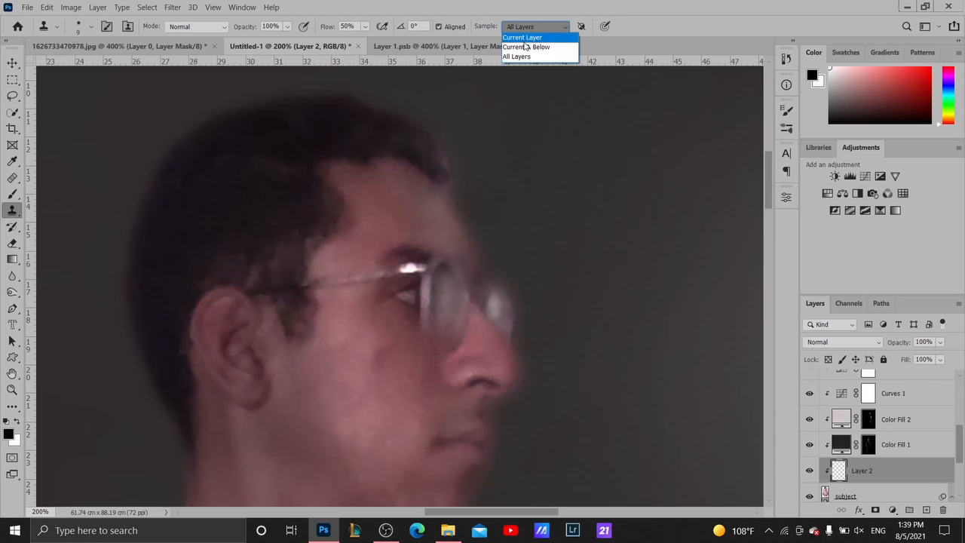
pyautogui.click(526, 47)
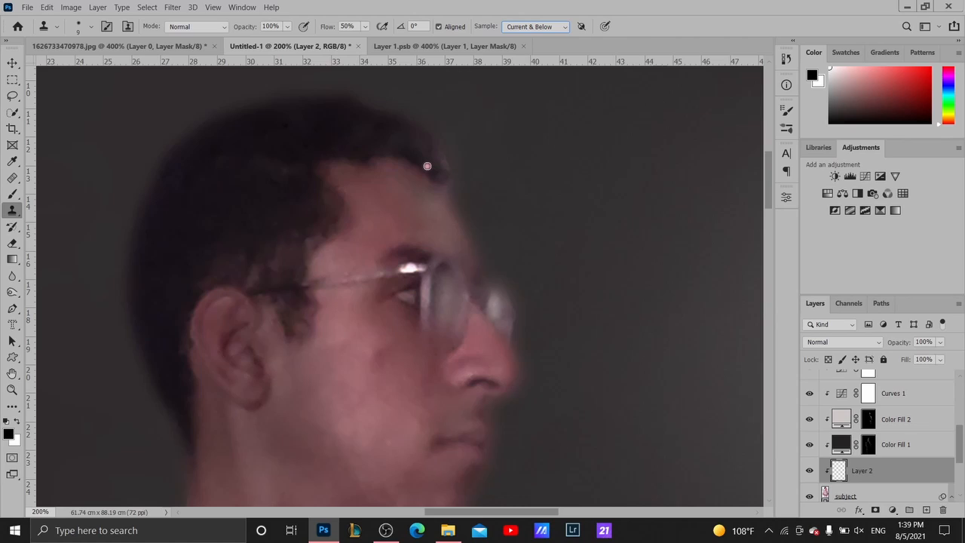
pyautogui.click(364, 28)
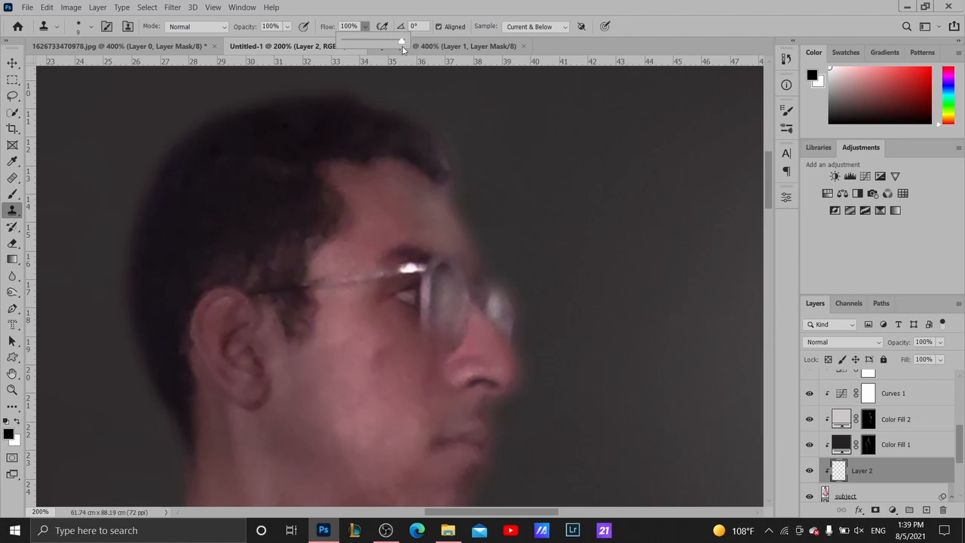
pyautogui.click(367, 29)
pyautogui.press('Return')
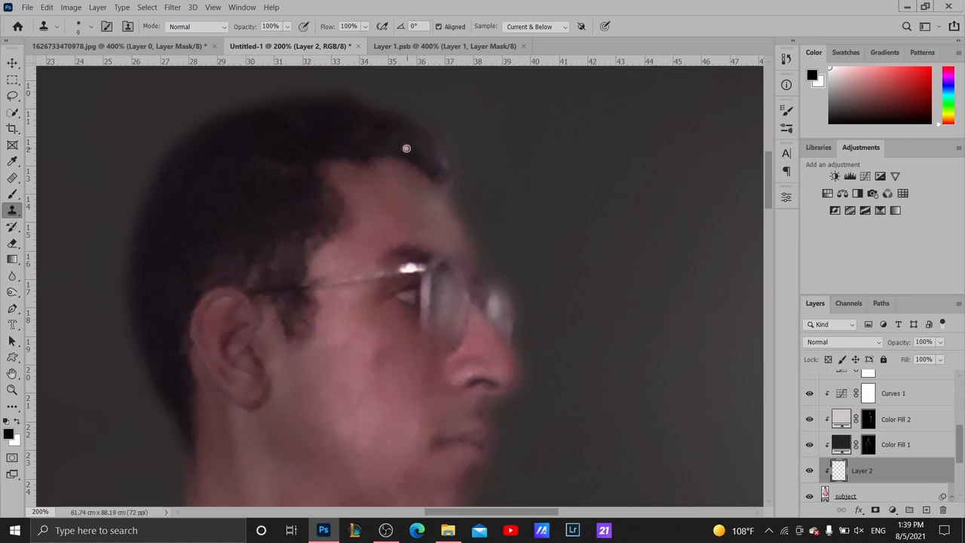
pyautogui.press('Return')
pyautogui.press('Return')
pyautogui.press(']')
pyautogui.press(']')
pyautogui.press(']')
pyautogui.press('[')
pyautogui.press('[')
# Try to clone dark hair over the light edge of the fringe at the man's forehead
pyautogui.keyDown('alt'); pyautogui.click(425, 162); pyautogui.keyUp('alt')
pyautogui.moveTo(438, 156)
pyautogui.mouseDown()
pyautogui.moveTo(440, 179)
pyautogui.moveTo(423, 161)
pyautogui.moveTo(442, 176)
pyautogui.moveTo(436, 147)
pyautogui.mouseUp()
pyautogui.keyDown('alt'); pyautogui.click(433, 175); pyautogui.keyUp('alt')
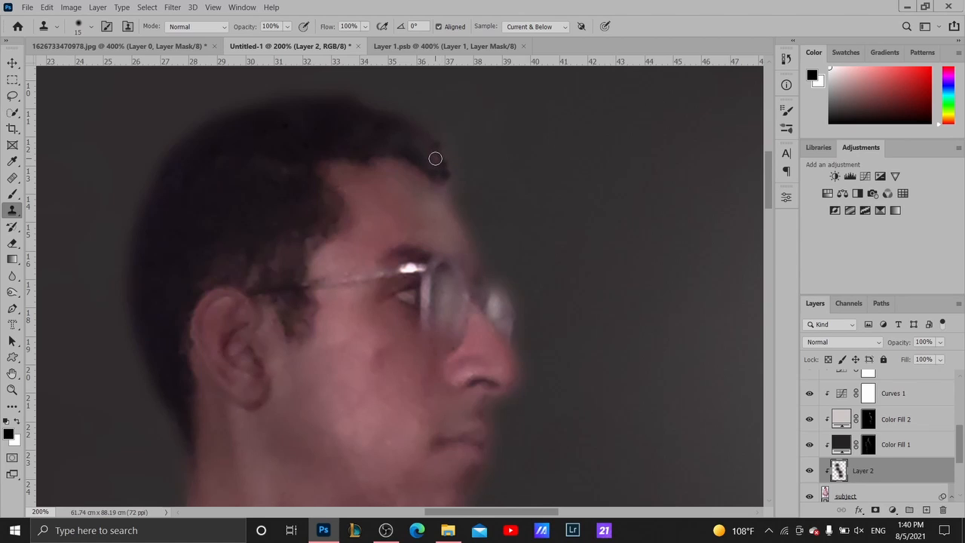
# Undo the cloning strokes and place Layer 2 again between Color Fill 1 and the subject layer
pyautogui.hotkey('ctrl', 'z')
pyautogui.hotkey('ctrl', 'z')
pyautogui.hotkey('ctrl', 'z')
pyautogui.hotkey('ctrl', 'z')
pyautogui.hotkey('ctrl', 'z')
pyautogui.hotkey('ctrl', 'z')
pyautogui.hotkey('ctrl', 'z')
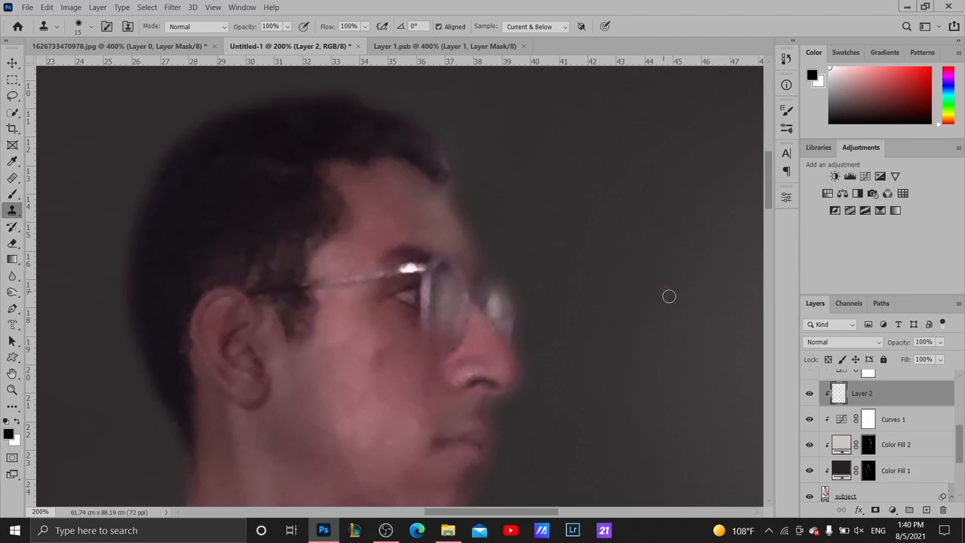
pyautogui.moveTo(923, 401); pyautogui.dragTo(901, 477)
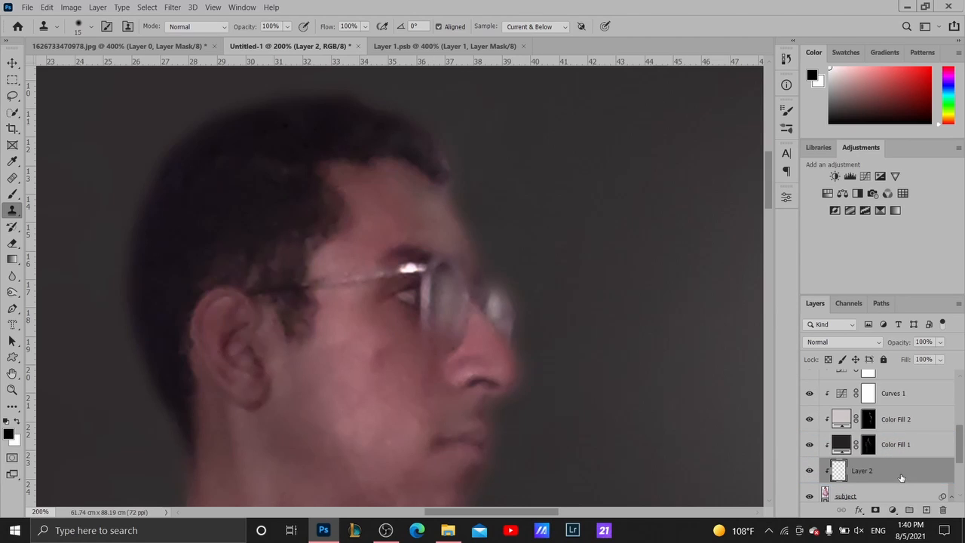
# Clone dark hair on Layer 2 over the light outer edge of the fringe's front tip
pyautogui.moveTo(436, 159)
pyautogui.mouseDown()
pyautogui.moveTo(442, 177)
pyautogui.moveTo(432, 171)
pyautogui.mouseUp()
pyautogui.keyDown('alt'); pyautogui.click(432, 166); pyautogui.keyUp('alt')
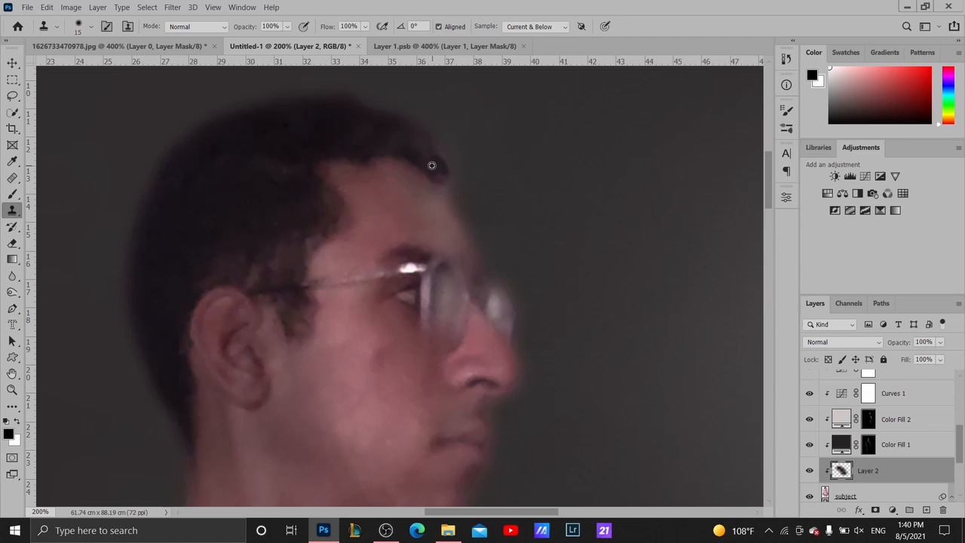
pyautogui.moveTo(432, 153)
pyautogui.mouseDown()
pyautogui.moveTo(423, 151)
pyautogui.moveTo(442, 182)
pyautogui.moveTo(439, 154)
pyautogui.mouseUp()
pyautogui.keyDown('alt'); pyautogui.click(418, 148); pyautogui.keyUp('alt')
# Clone sampled hair along the hairline above the middle of the man's forehead
pyautogui.keyDown('alt'); pyautogui.click(376, 156); pyautogui.keyUp('alt')
pyautogui.press('z')
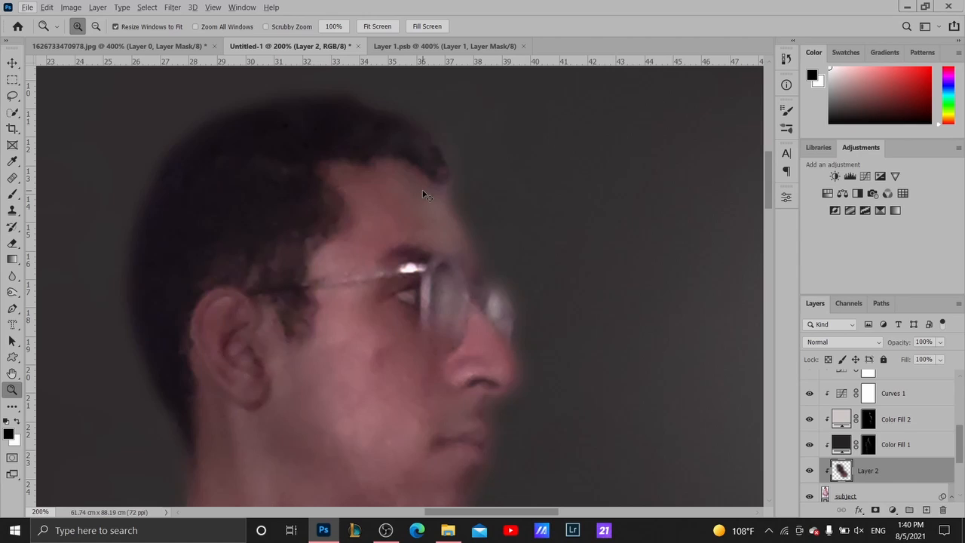
pyautogui.press('s')
pyautogui.hotkey('alt', 's')
pyautogui.click(377, 159)
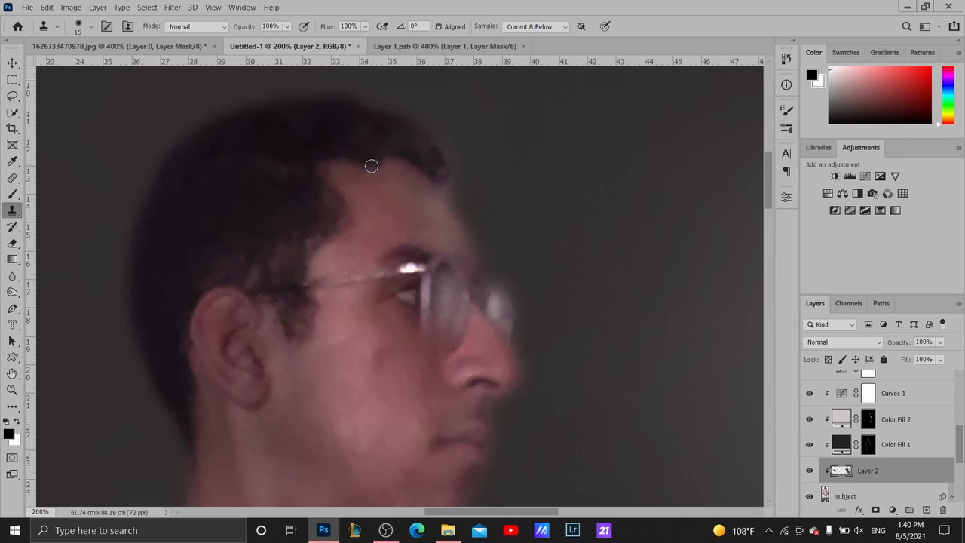
pyautogui.keyDown('alt'); pyautogui.click(375, 150); pyautogui.keyUp('alt')
pyautogui.moveTo(381, 161)
pyautogui.mouseDown()
pyautogui.moveTo(422, 174)
pyautogui.moveTo(391, 158)
pyautogui.mouseUp()
# Clone more dark hair over the front tip of the fringe to even out its outer edge
pyautogui.scroll(-5, 391, 162)
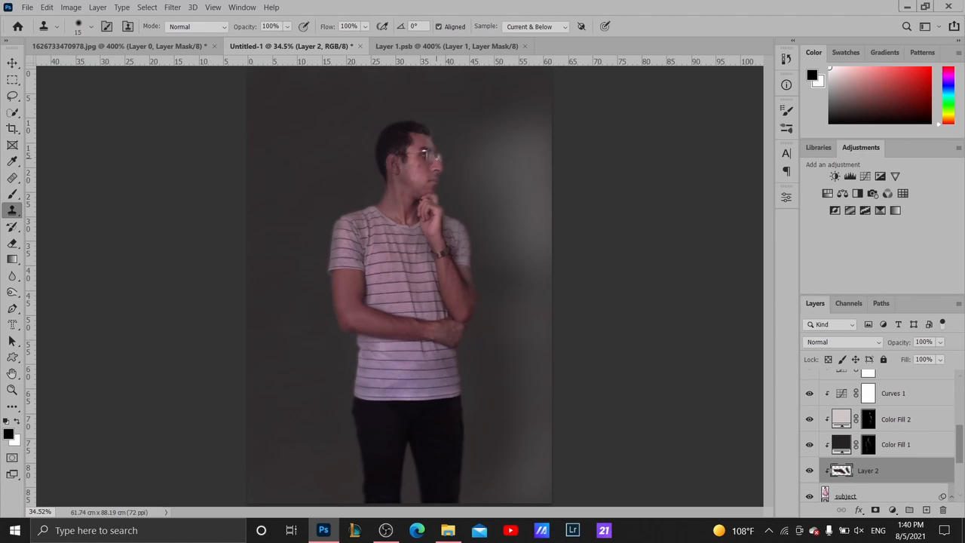
pyautogui.press('z')
pyautogui.click(435, 155)
pyautogui.click(436, 155)
pyautogui.click(436, 156)
pyautogui.click(436, 155)
pyautogui.moveTo(430, 166); pyautogui.dragTo(441, 220)
pyautogui.moveTo(425, 186); pyautogui.dragTo(439, 229)
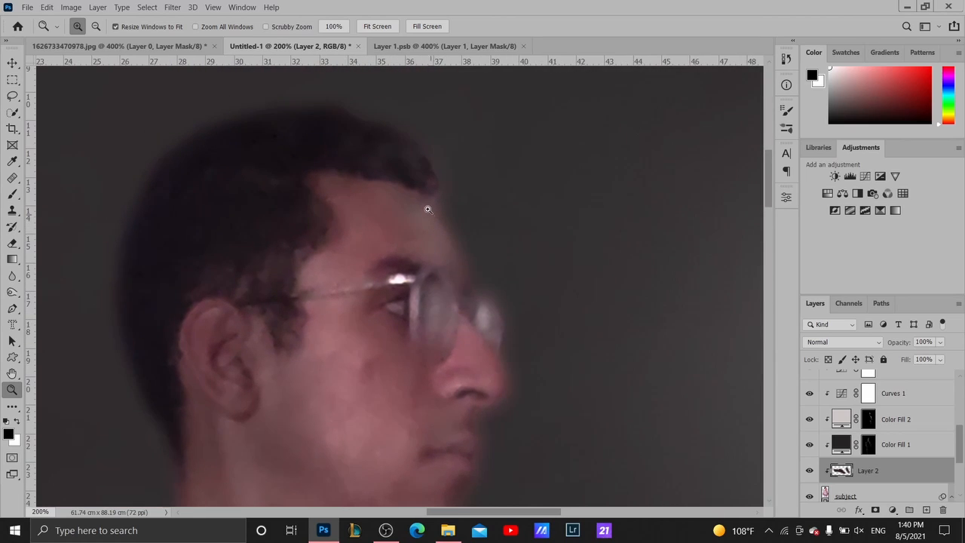
pyautogui.press('x')
pyautogui.press('b')
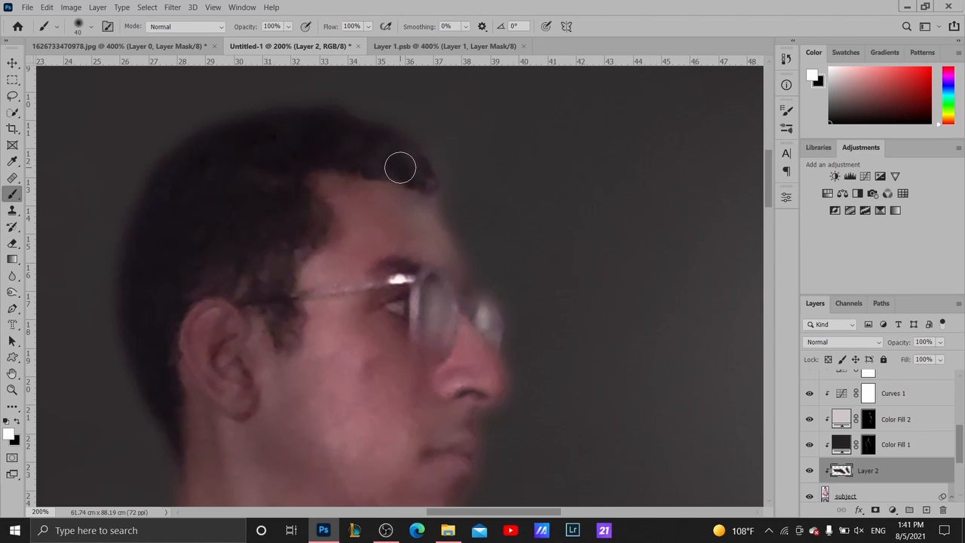
pyautogui.press('s')
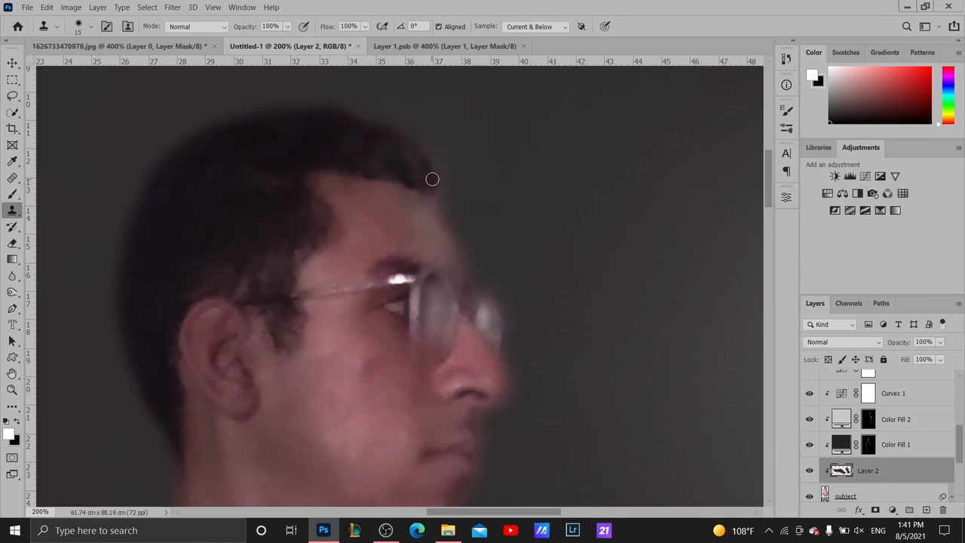
pyautogui.moveTo(425, 159)
pyautogui.mouseDown()
pyautogui.moveTo(418, 153)
pyautogui.moveTo(423, 186)
pyautogui.mouseUp()
pyautogui.keyDown('alt'); pyautogui.click(408, 156); pyautogui.keyUp('alt')
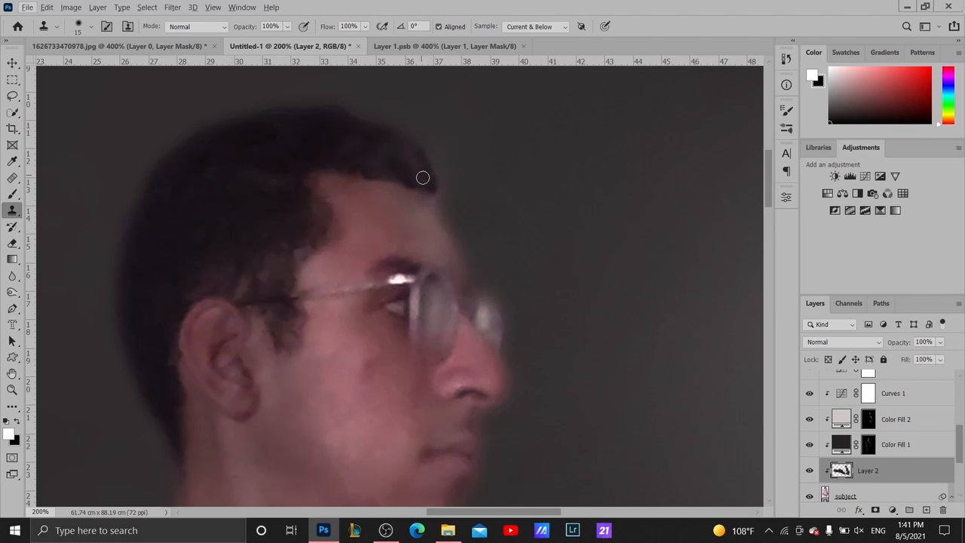
# Try stroking the Color Fill 1 mask over the fringe with the Clone Stamp at size 25 and 49% flow
pyautogui.press('x')
pyautogui.click(873, 446)
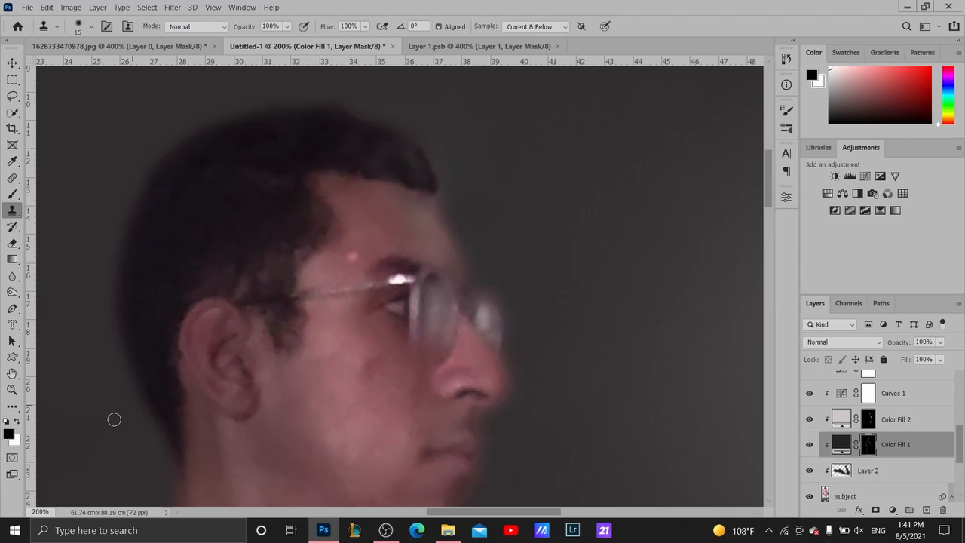
pyautogui.hotkey('ctrl', 'z')
pyautogui.press('x')
pyautogui.press(']')
pyautogui.press(']')
pyautogui.click(366, 28)
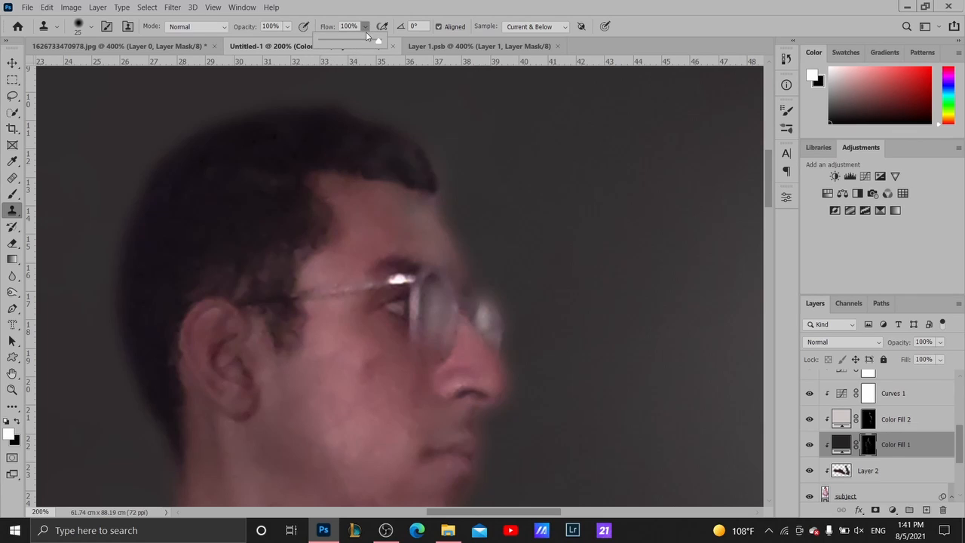
pyautogui.moveTo(366, 32); pyautogui.dragTo(348, 43)
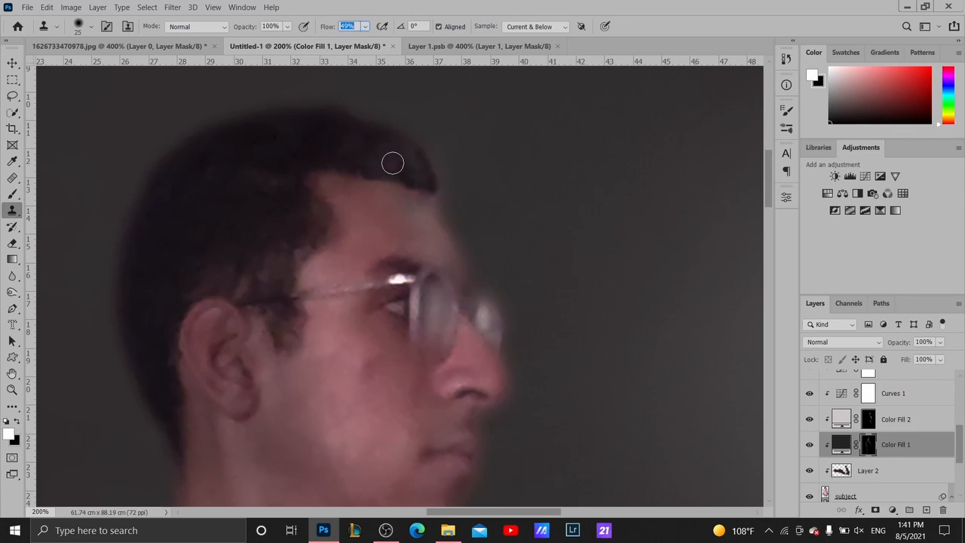
pyautogui.moveTo(400, 157)
pyautogui.mouseDown()
pyautogui.moveTo(412, 155)
pyautogui.moveTo(418, 171)
pyautogui.moveTo(409, 158)
pyautogui.mouseUp()
pyautogui.hotkey('ctrl', '2')
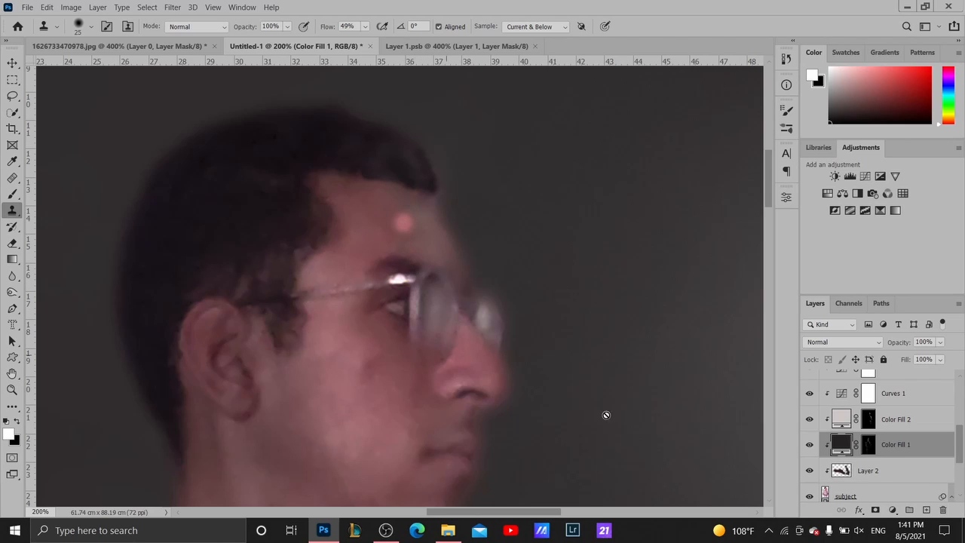
# Try painting white with the brush on the Color Fill 1 mask over the front hair
pyautogui.click(865, 447)
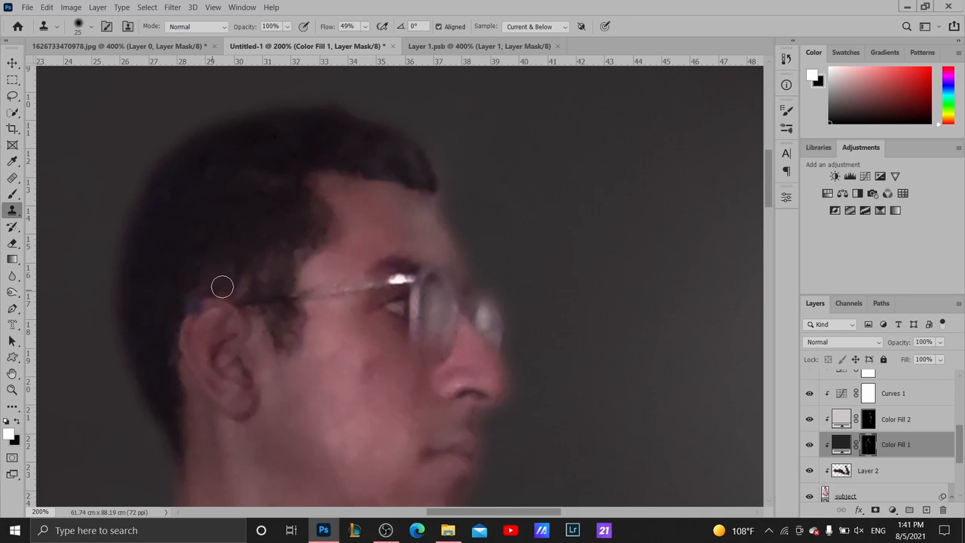
pyautogui.press('b')
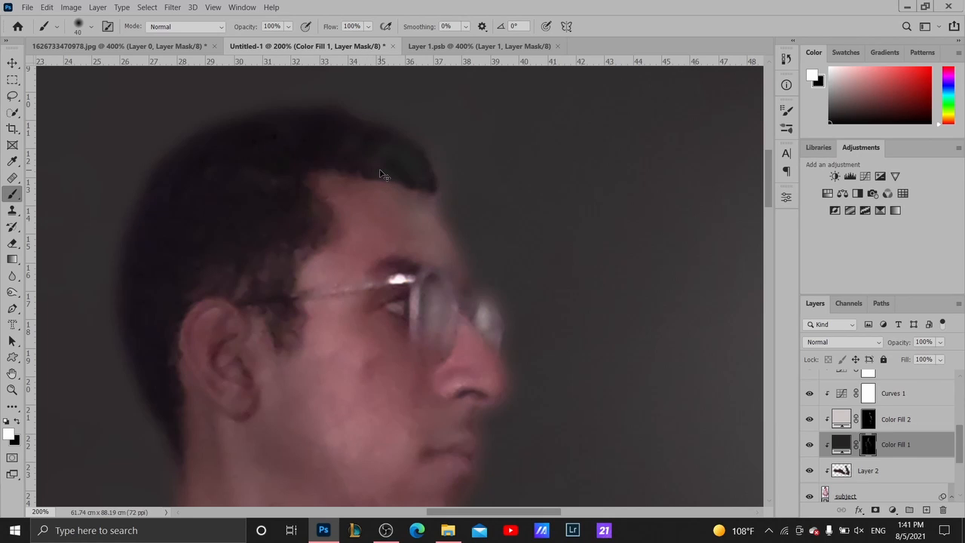
pyautogui.hotkey('ctrl', '2')
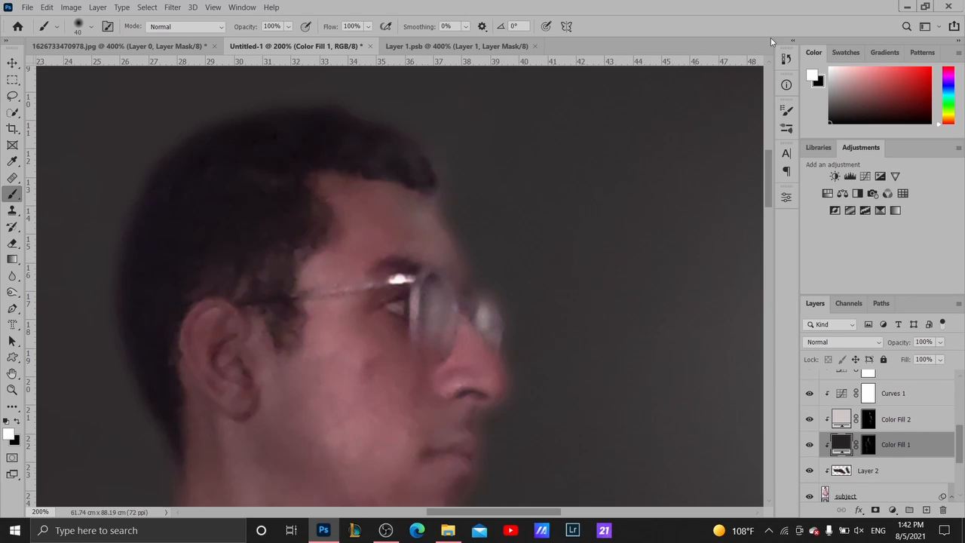
# Revert the document history to the last Clone Stamp state before the Color Fill 1 mask painting
pyautogui.click(784, 59)
pyautogui.hotkey('alt', '[')
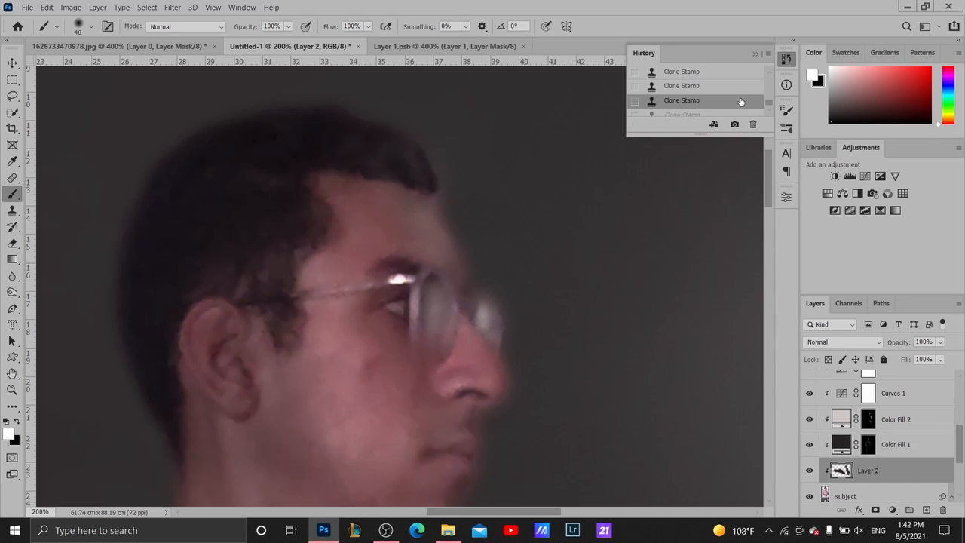
pyautogui.click(735, 95)
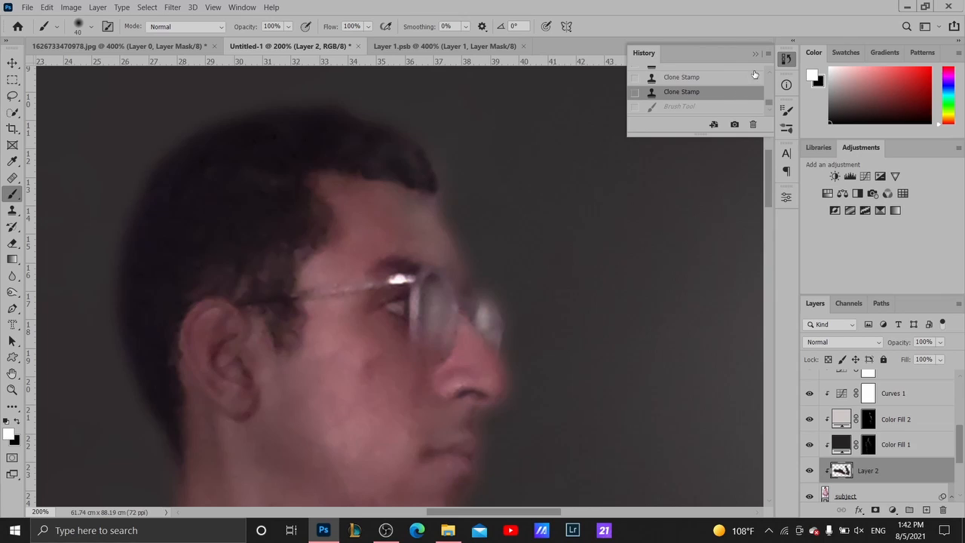
pyautogui.click(761, 54)
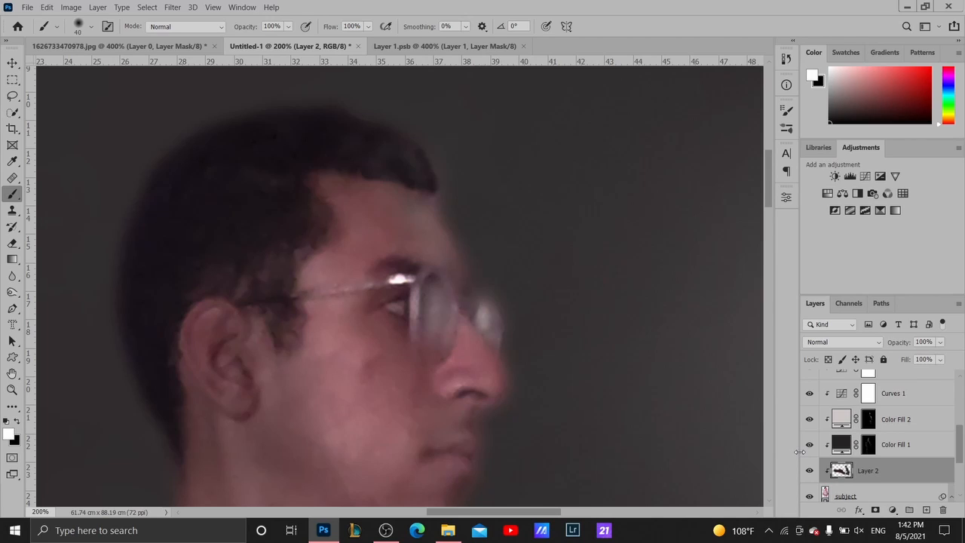
# Add a Color Lookup adjustment layer and move it directly above Background copy 2 in the clipped stack
pyautogui.hotkey('ctrl', '0')
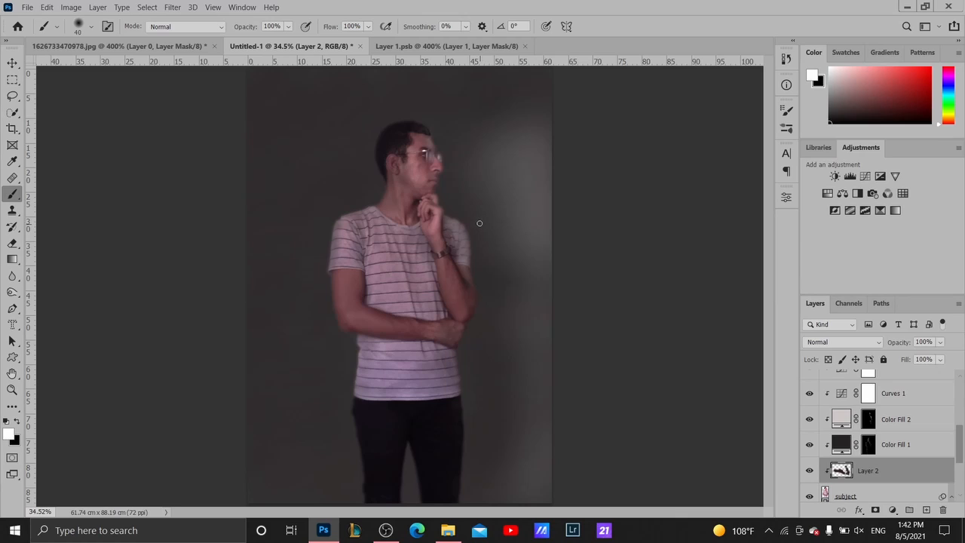
pyautogui.scroll(-4, 963, 451)
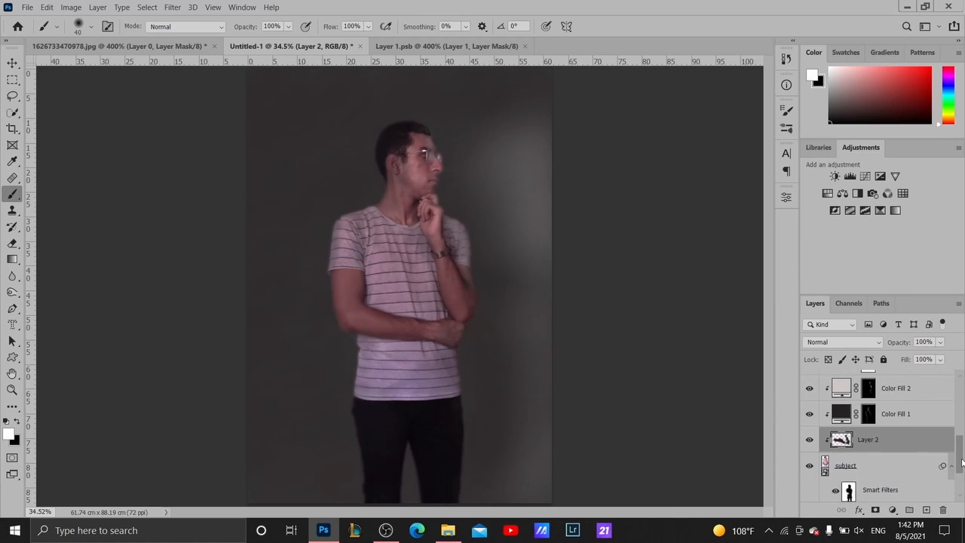
pyautogui.scroll(3, 962, 451)
pyautogui.moveTo(961, 451); pyautogui.dragTo(963, 384)
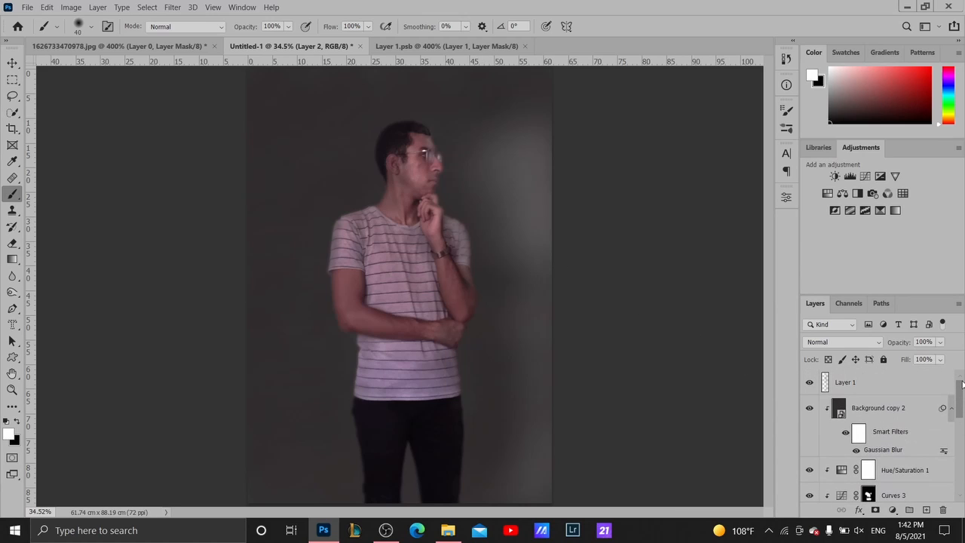
pyautogui.click(892, 510)
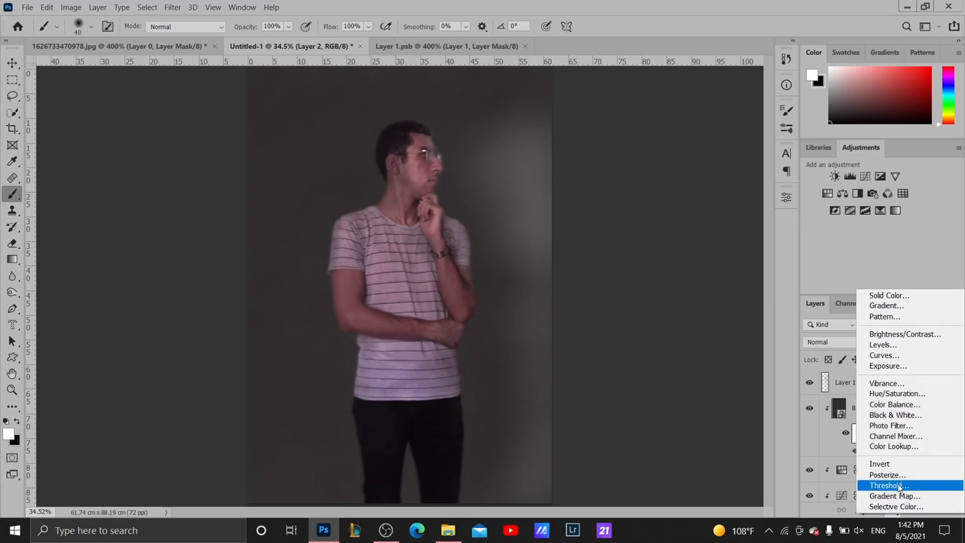
pyautogui.click(895, 447)
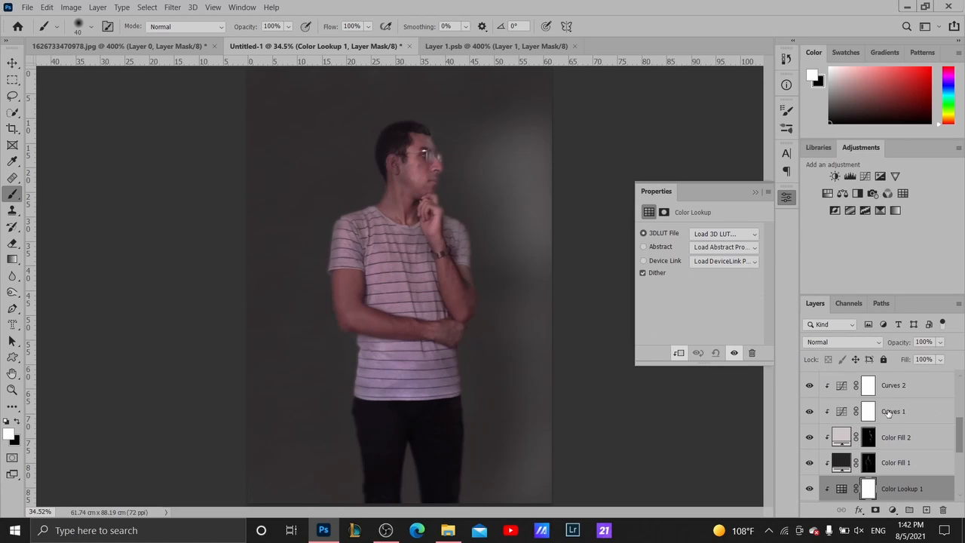
pyautogui.moveTo(901, 492); pyautogui.dragTo(907, 379)
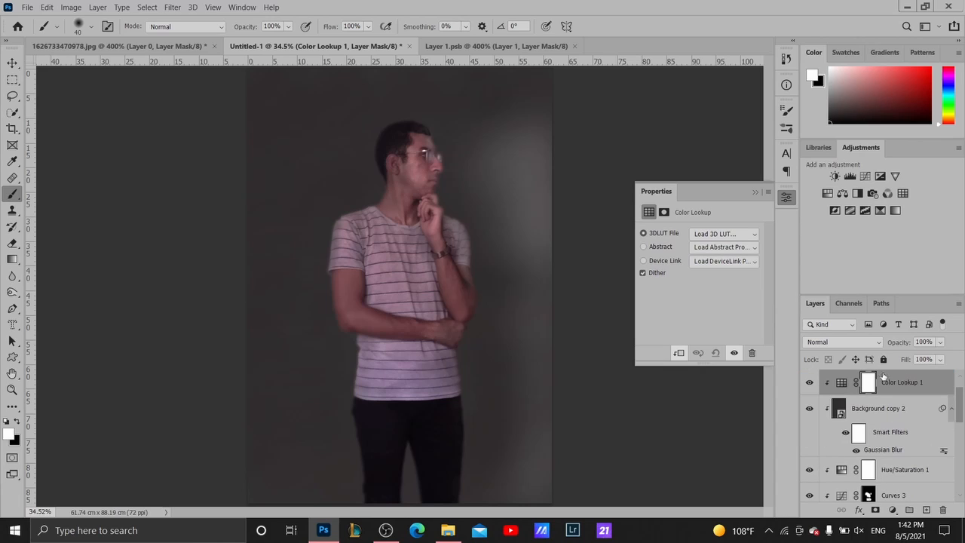
# Try the 2Strip.look and 3Strip.look LUTs on the Color Lookup layer and set its 3DLUT file to Bleach Bypass.look
pyautogui.click(719, 239)
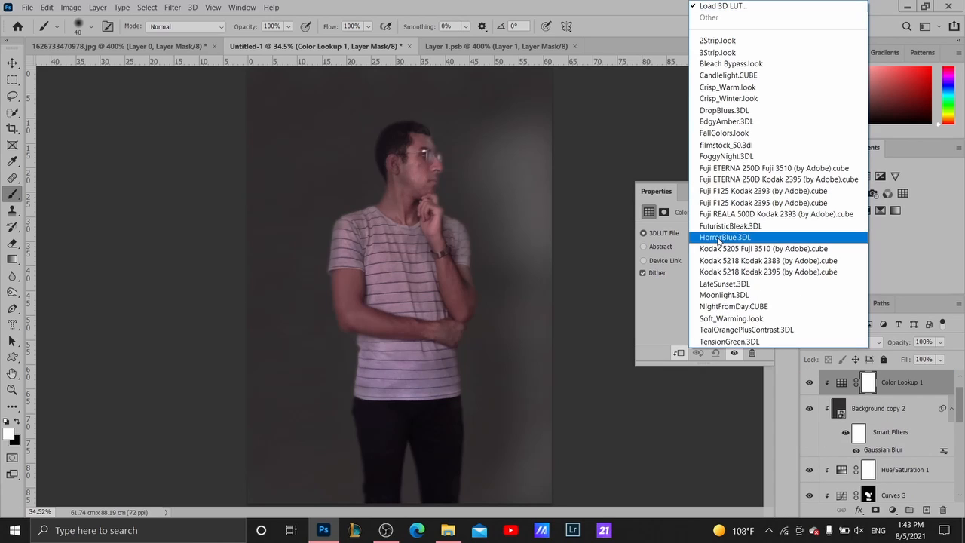
pyautogui.click(741, 41)
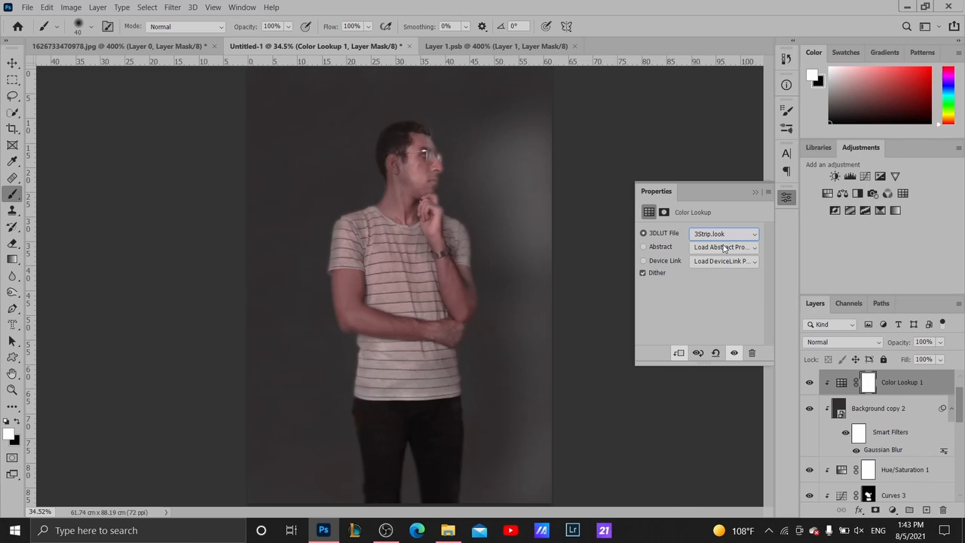
pyautogui.press('Down')
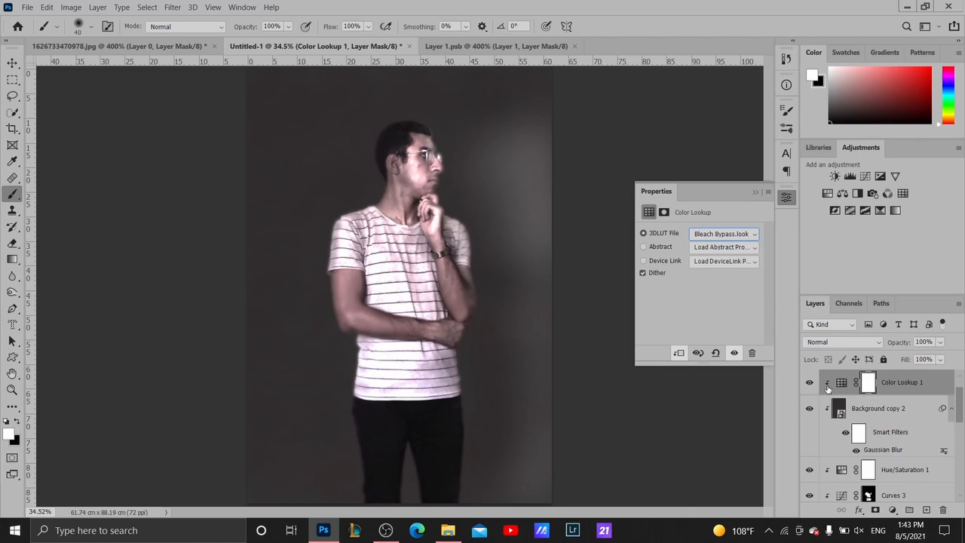
# Release the Color Lookup 1 layer from its clipping mask and try the LUTs from Candlelight.CUBE to Crisp_Winter.look on it
pyautogui.keyDown('alt'); pyautogui.click(894, 395); pyautogui.keyUp('alt')
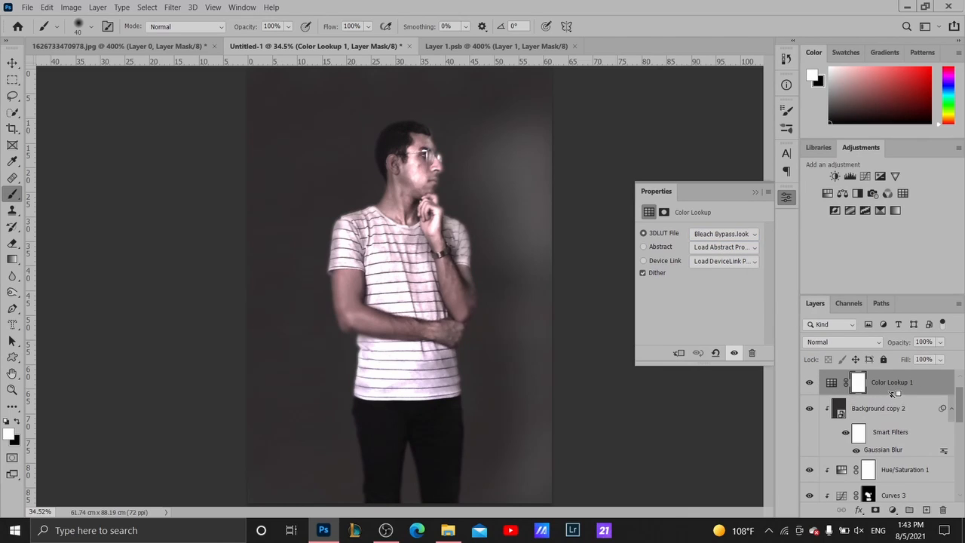
pyautogui.click(736, 235)
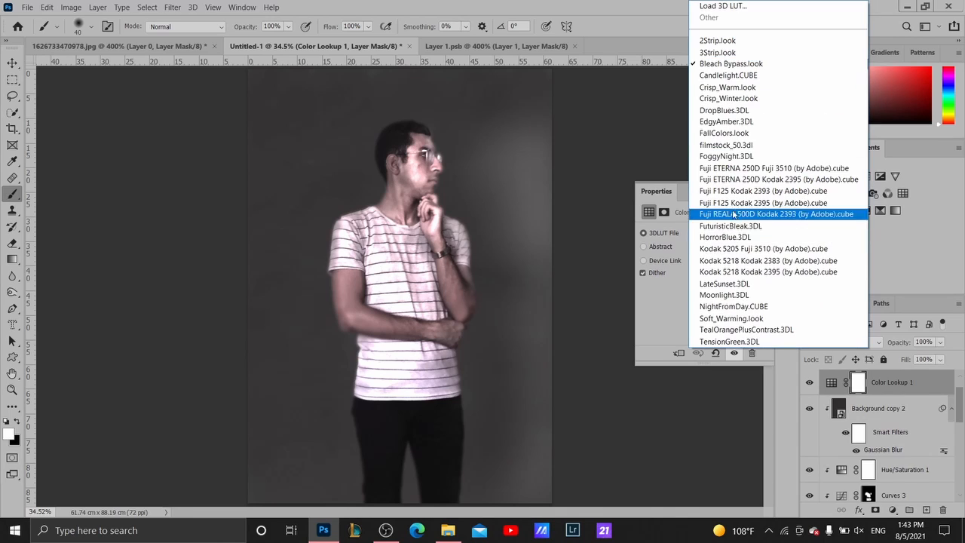
pyautogui.click(737, 75)
pyautogui.press('Down')
pyautogui.press('Down')
pyautogui.press('Down')
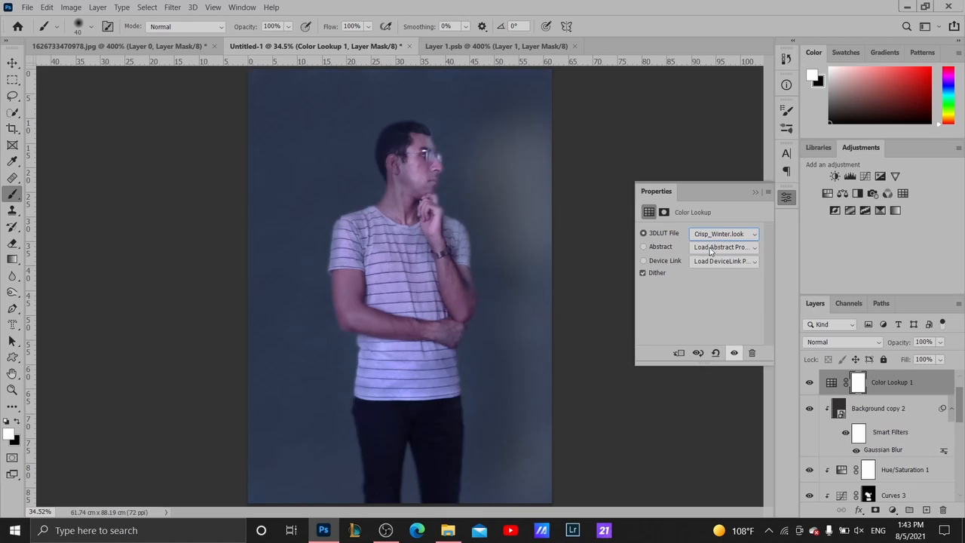
# Try the remaining 3DLUT files on the Color Lookup layer one after another, through FallColors.look, the Fuji and Kodak films, Moonlight.3DL and TensionGreen.3DL
pyautogui.press('Down')
pyautogui.press('Down')
pyautogui.press('Down')
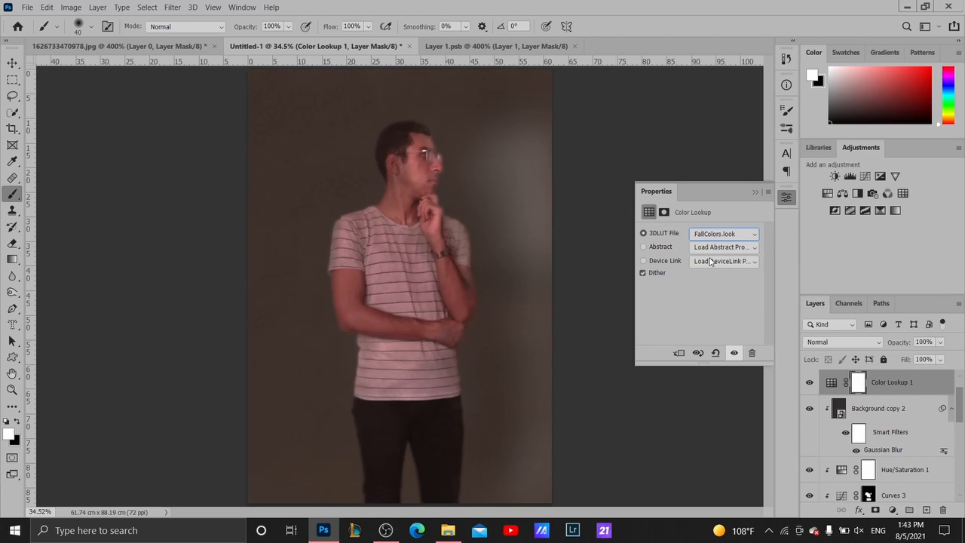
pyautogui.press('Down')
pyautogui.press('Down')
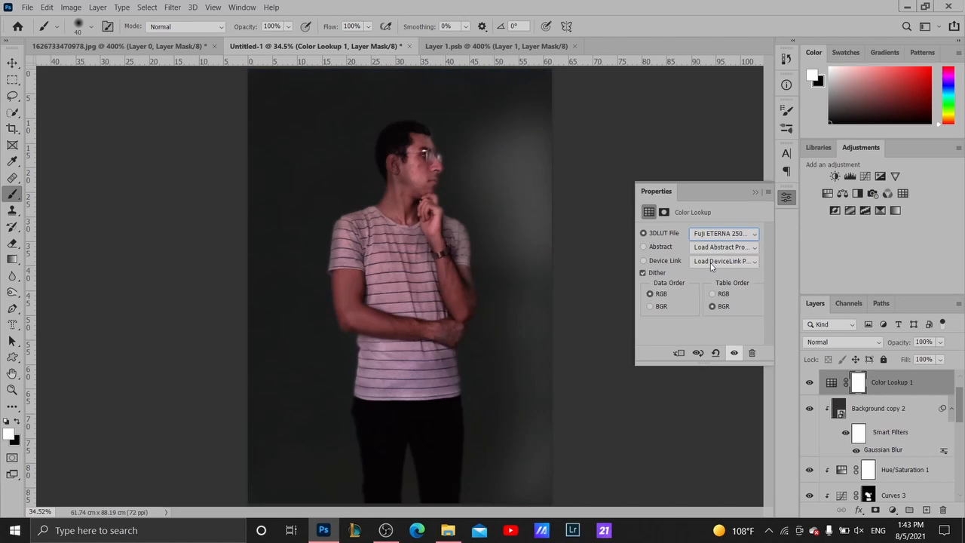
pyautogui.press('Down')
pyautogui.press('Down')
pyautogui.press('Down')
pyautogui.press('Down')
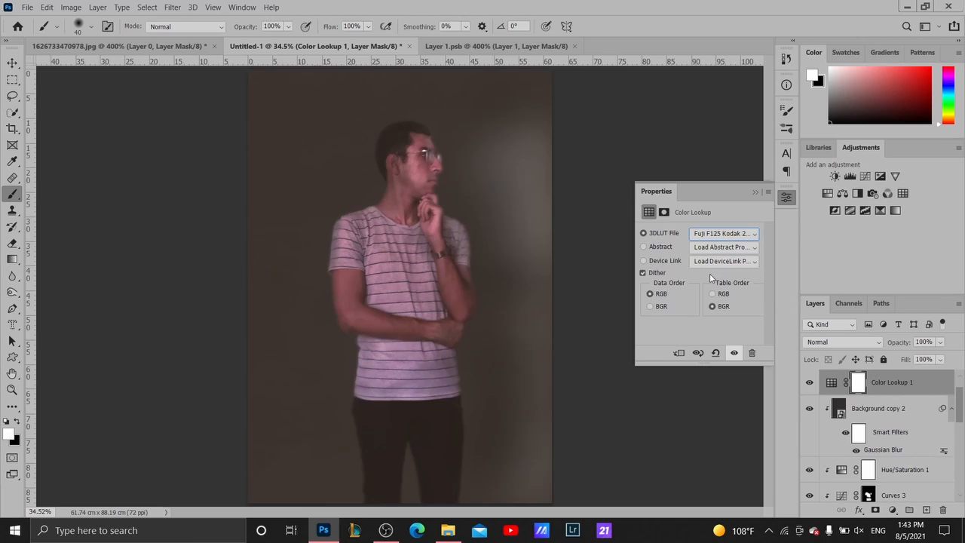
pyautogui.press('Down')
pyautogui.press('Down')
pyautogui.press('Down')
pyautogui.press('Down')
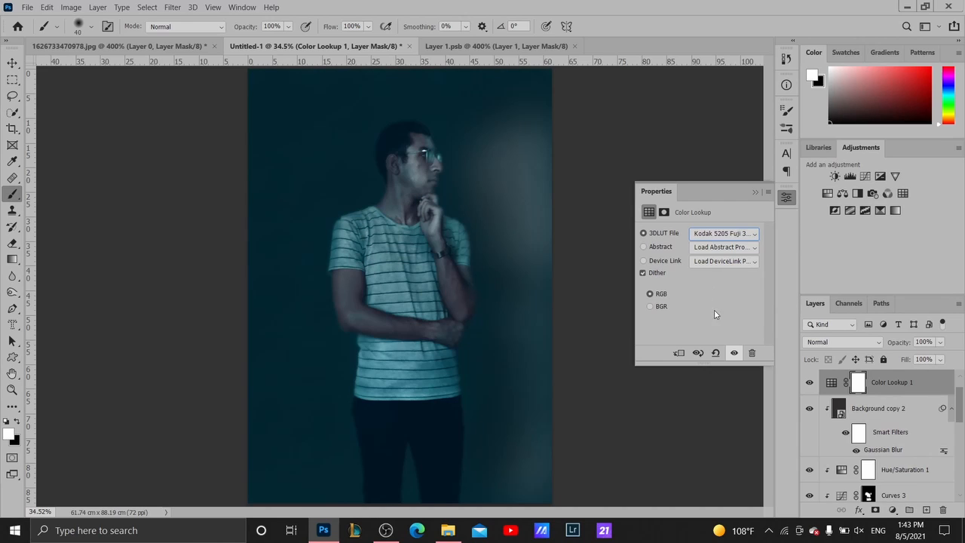
pyautogui.press('Down')
pyautogui.press('Down')
pyautogui.press('Down')
pyautogui.press('Down')
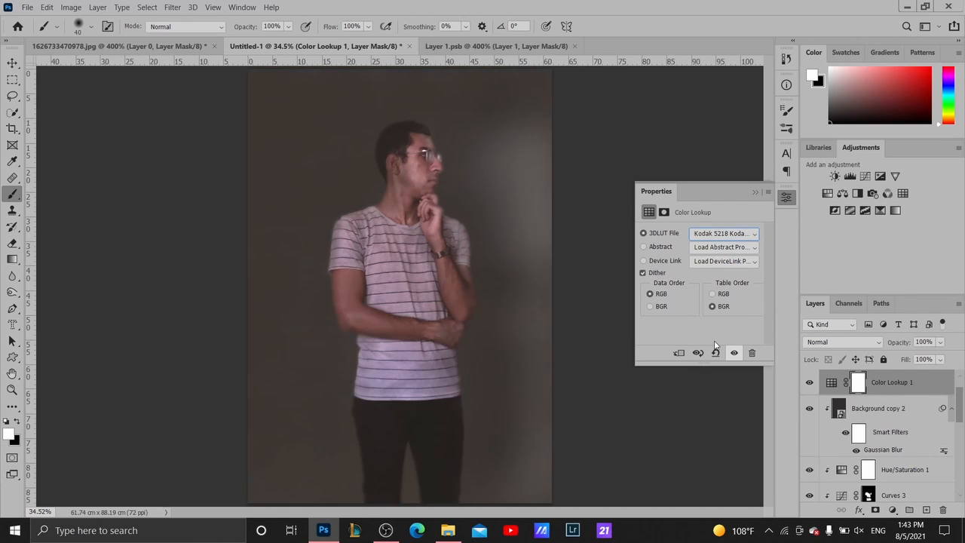
pyautogui.press('Down')
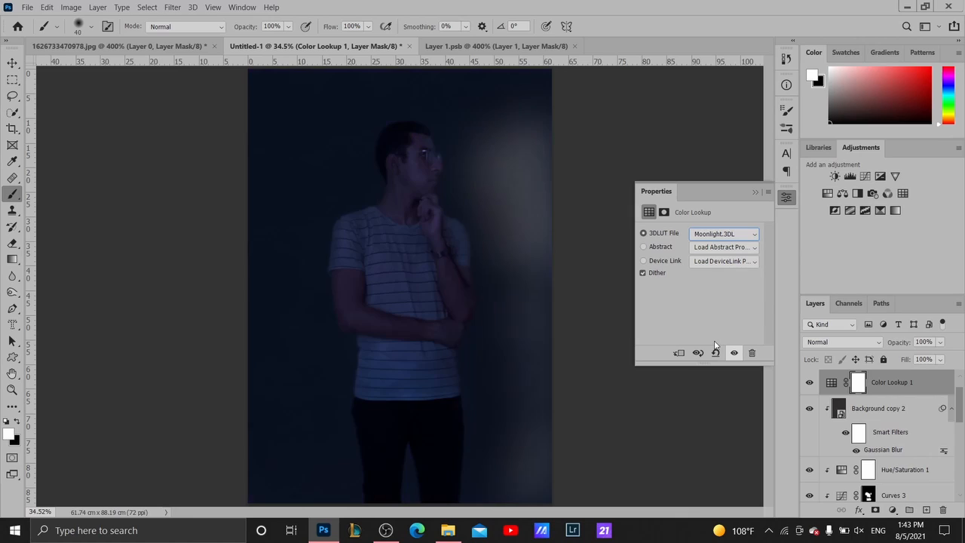
pyautogui.press('Down')
pyautogui.press('Down')
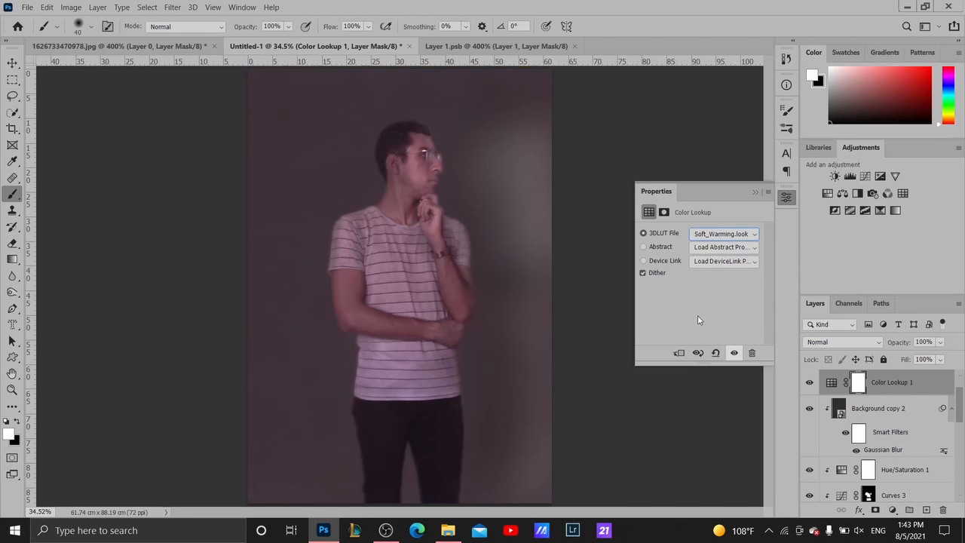
pyautogui.press('Down')
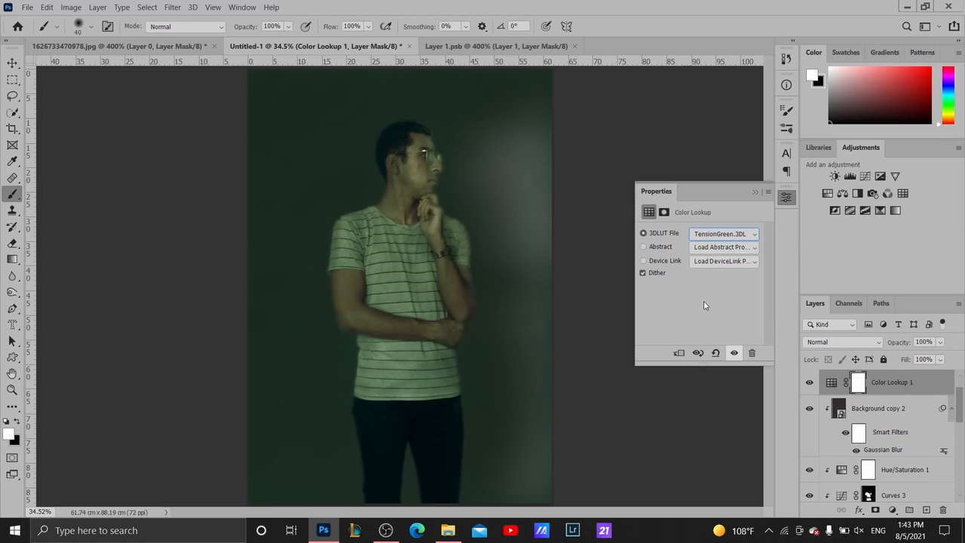
# Compare Crisp_Winter.look with its neighbouring LUTs and set the Color Lookup layer's 3DLUT file to DropBlues.3DL
pyautogui.click(727, 233)
pyautogui.click(722, 96)
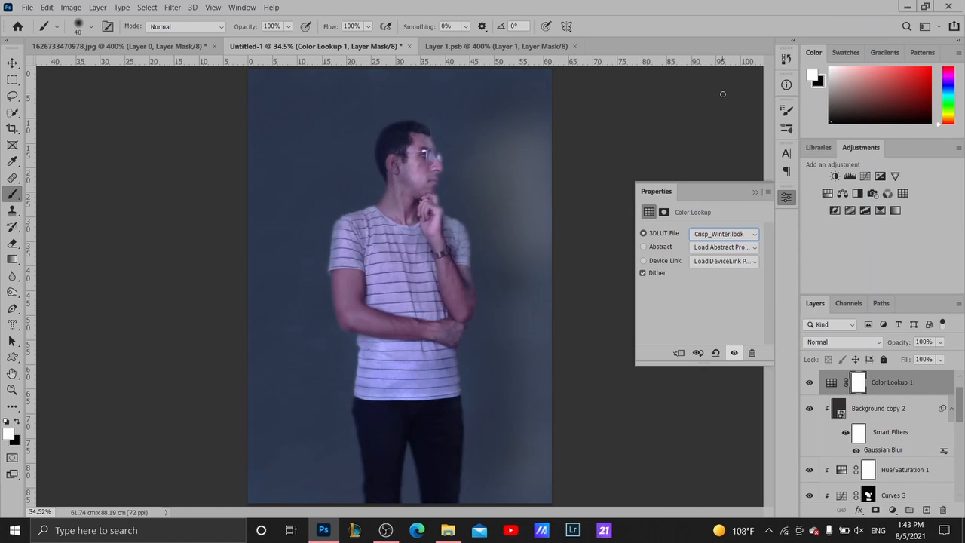
pyautogui.press('Up')
pyautogui.press('Down')
pyautogui.press('Down')
pyautogui.press('Down')
pyautogui.press('Down')
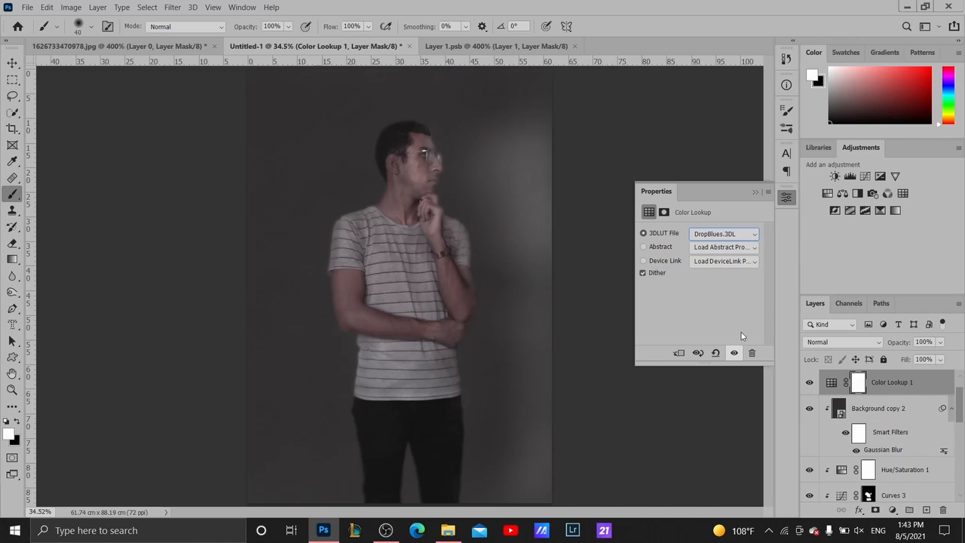
# Lower the Color Lookup 1 layer's opacity to 43% and collapse its adjustment properties
pyautogui.click(941, 343)
pyautogui.moveTo(951, 357); pyautogui.dragTo(921, 359)
pyautogui.click(944, 341)
pyautogui.click(768, 185)
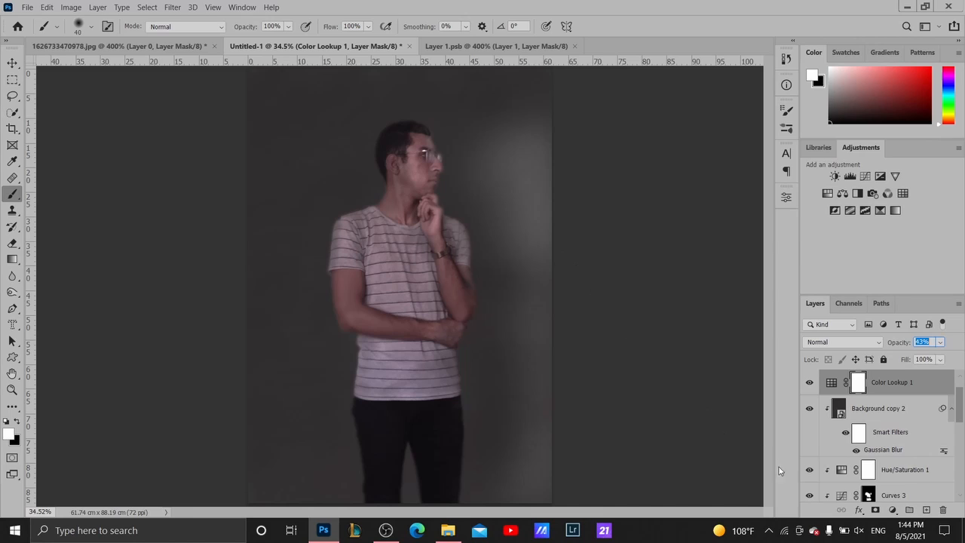
pyautogui.scroll(-5, 869, 452)
pyautogui.scroll(-1, 879, 448)
pyautogui.scroll(5, 881, 452)
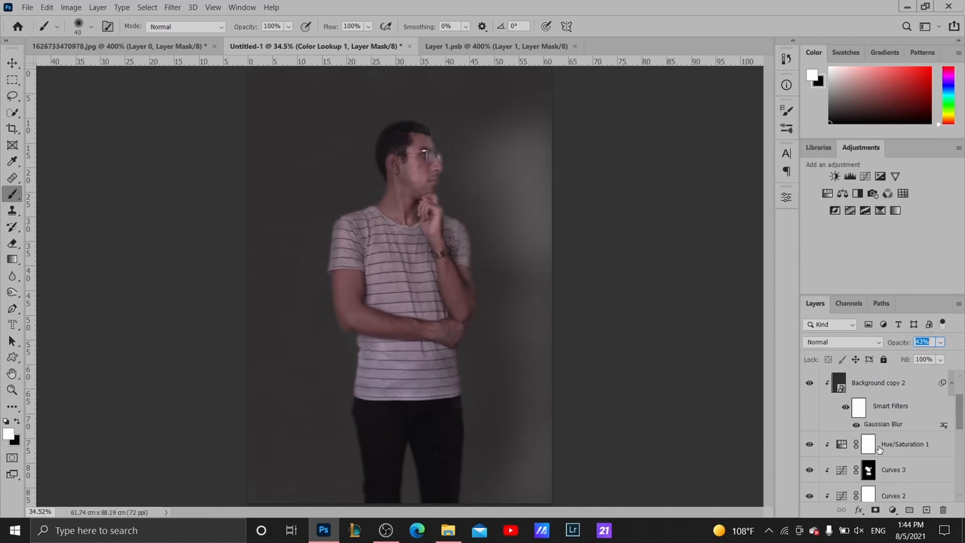
pyautogui.scroll(-2, 886, 460)
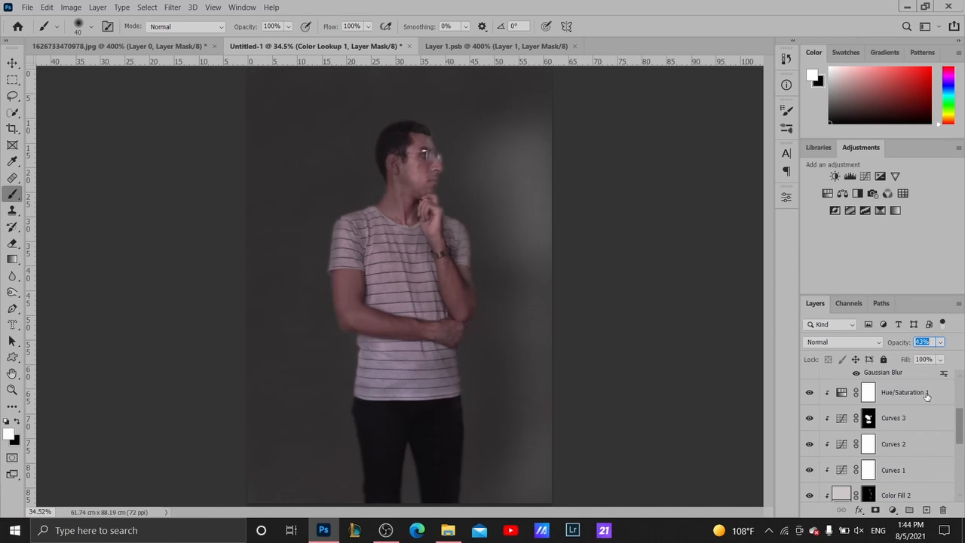
pyautogui.scroll(-2, 910, 422)
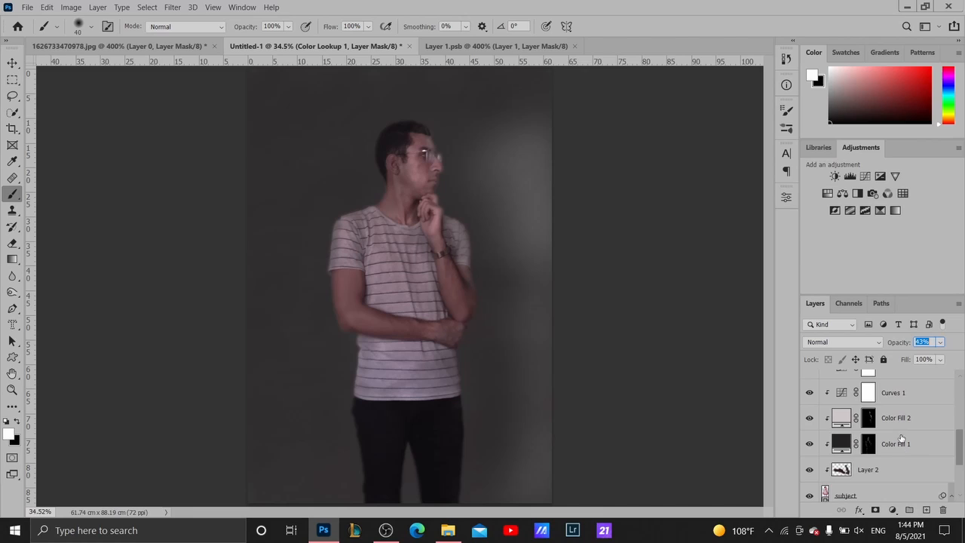
pyautogui.scroll(3, 903, 437)
pyautogui.scroll(1, 903, 430)
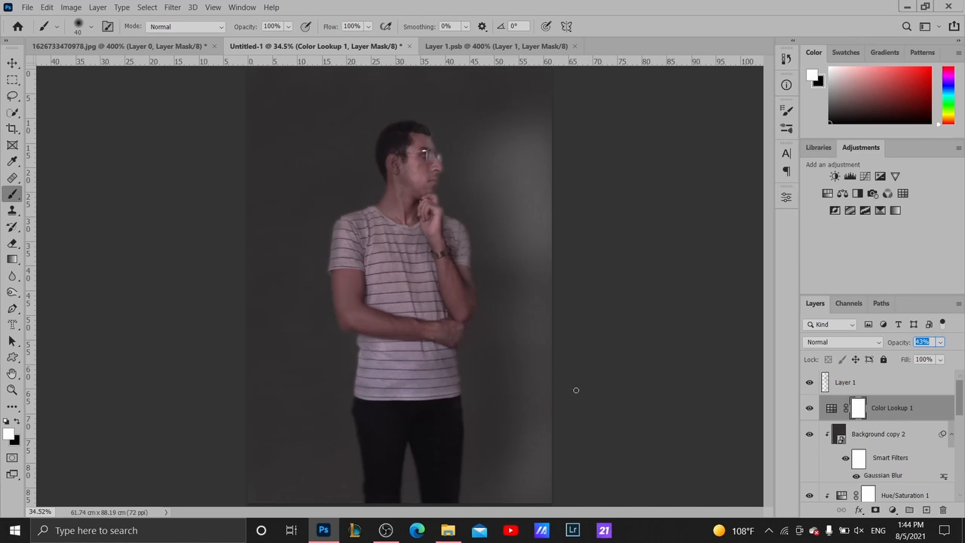
pyautogui.click(387, 533)
pyautogui.click(398, 539)
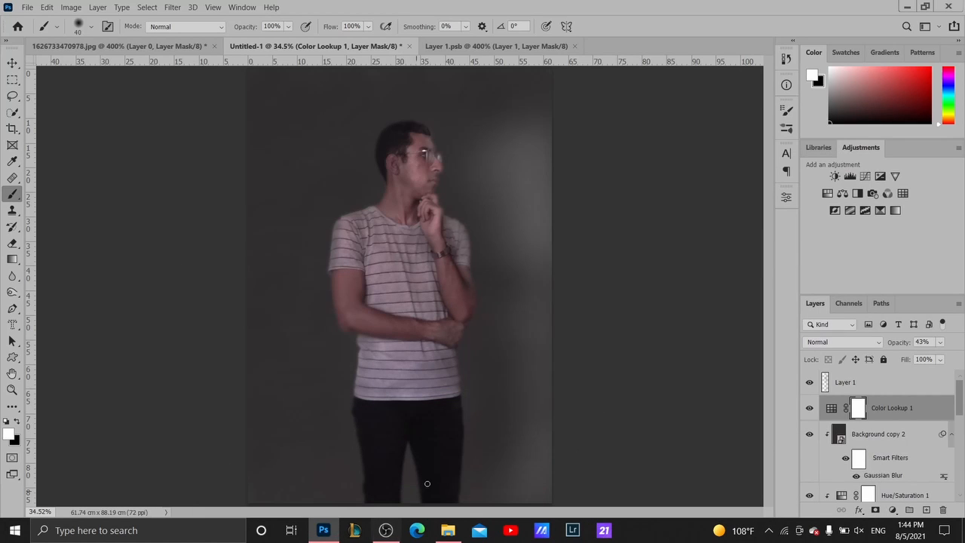
# Toggle the visibility of the Background copy layer off and back on to check the backdrop
pyautogui.moveTo(389, 533)
pyautogui.scroll(-2, 812, 389)
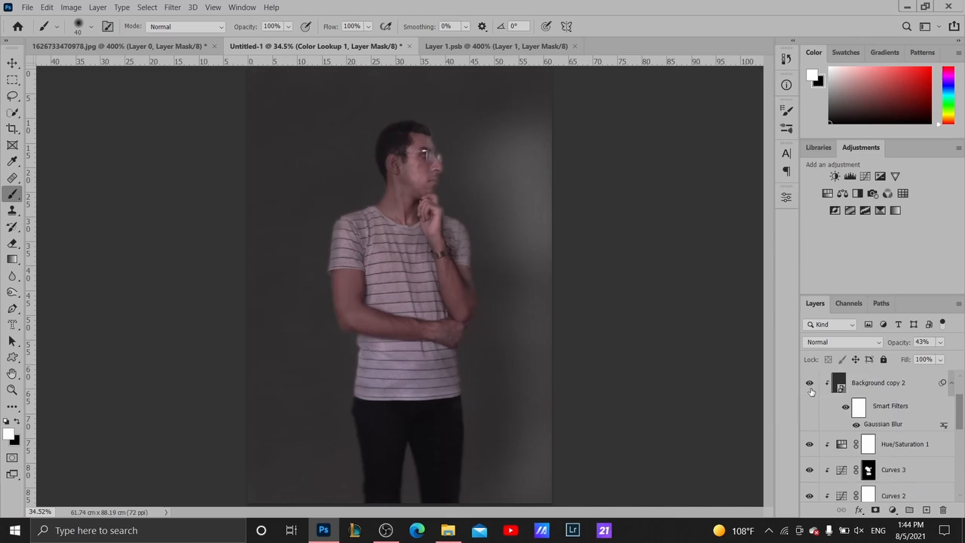
pyautogui.scroll(-3, 812, 392)
pyautogui.scroll(4, 815, 434)
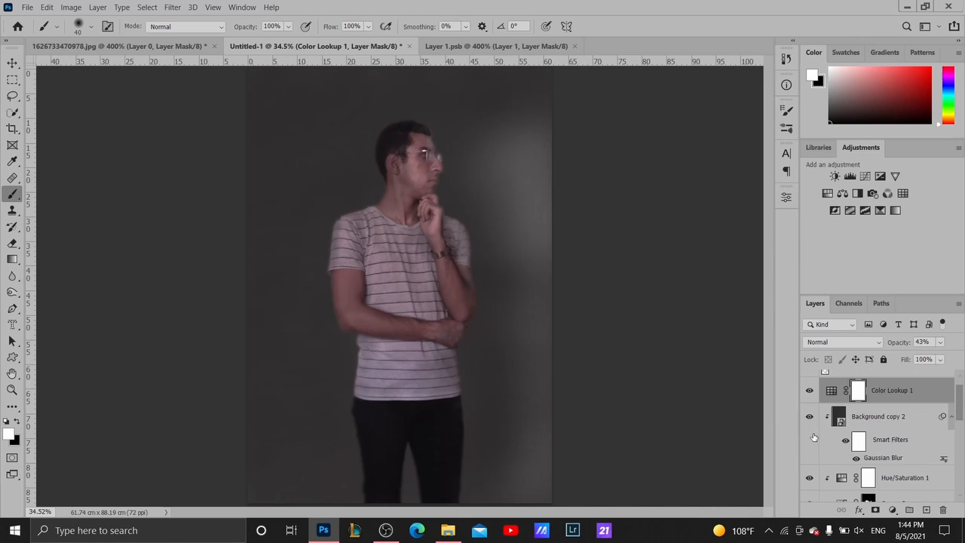
pyautogui.scroll(1, 813, 437)
pyautogui.scroll(-5, 812, 449)
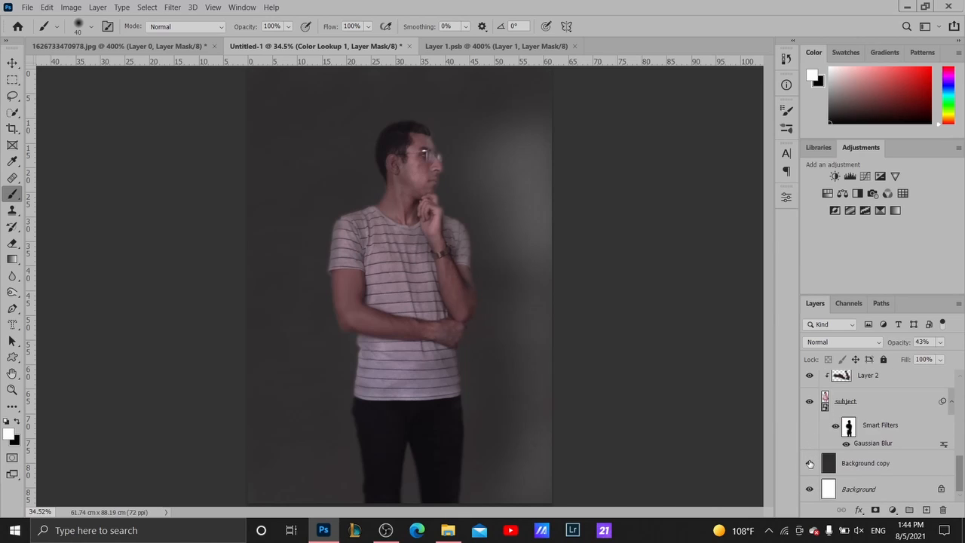
pyautogui.click(810, 463)
pyautogui.click(809, 462)
pyautogui.scroll(2, 811, 456)
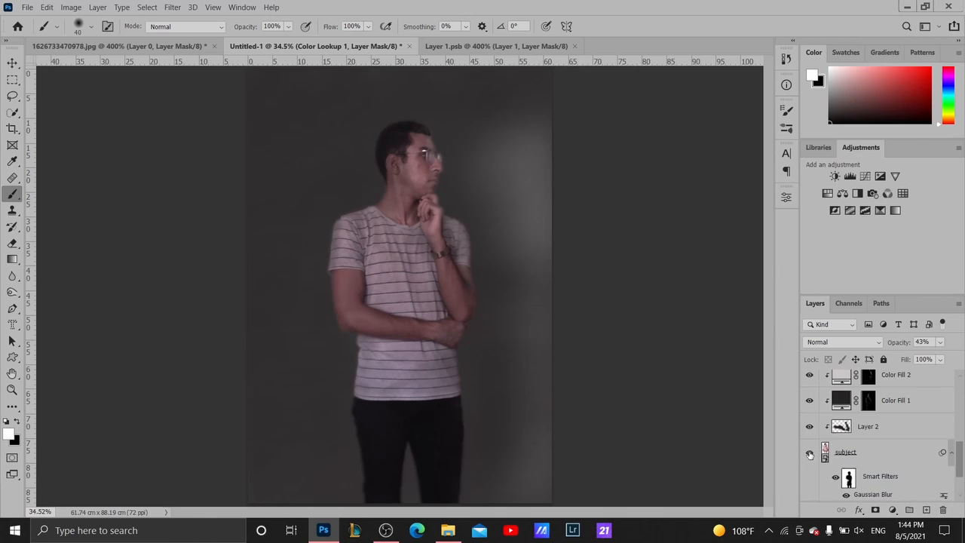
# Hide Layer 2, Color Fill 1, Color Fill 2, Curves 1 and Curves 2 above the subject for a before view
pyautogui.click(811, 426)
pyautogui.click(811, 407)
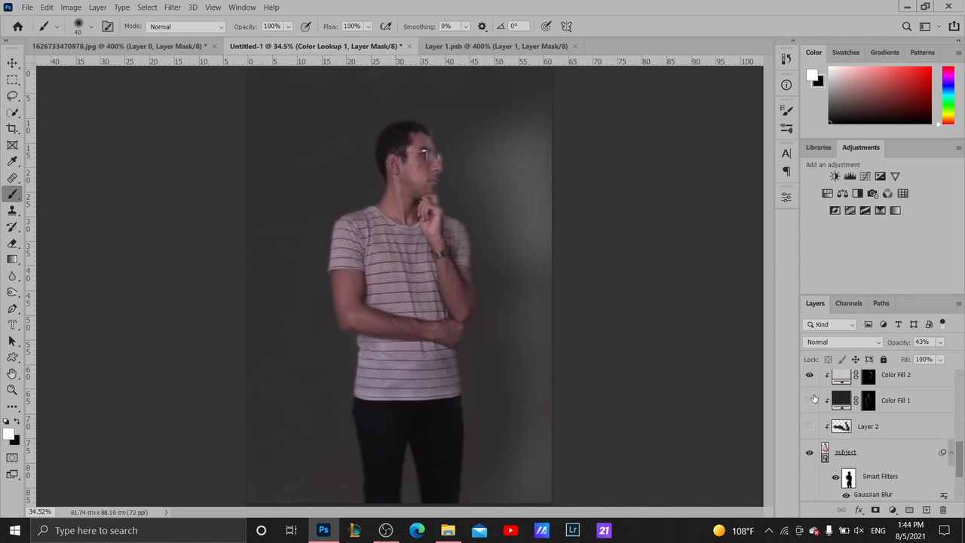
pyautogui.click(810, 375)
pyautogui.scroll(2, 813, 381)
pyautogui.click(812, 400)
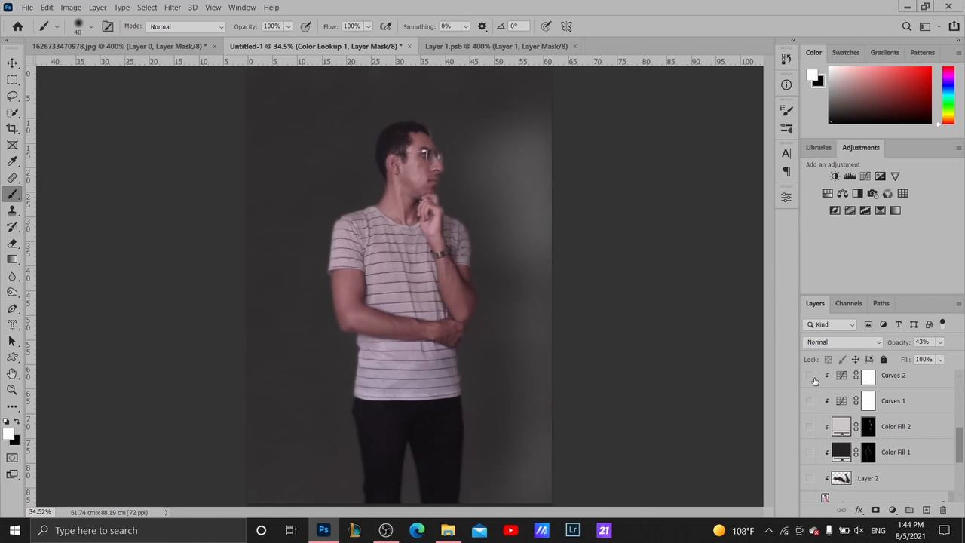
pyautogui.click(813, 376)
# Hide Curves 3, Hue/Saturation 1, Background copy 2, Color Lookup 1 and Layer 1 to complete the before view
pyautogui.scroll(2, 813, 379)
pyautogui.click(811, 401)
pyautogui.click(811, 375)
pyautogui.scroll(1, 810, 400)
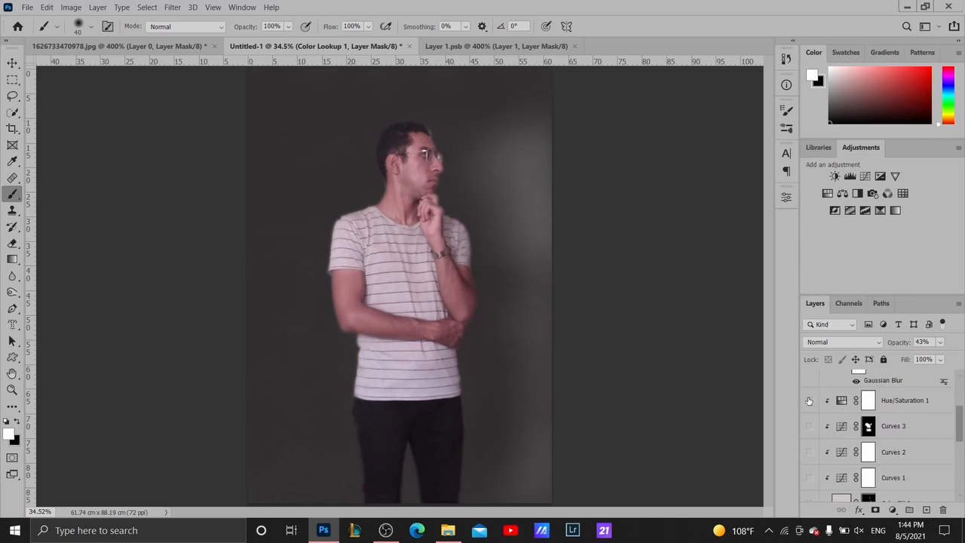
pyautogui.scroll(3, 814, 396)
pyautogui.click(812, 416)
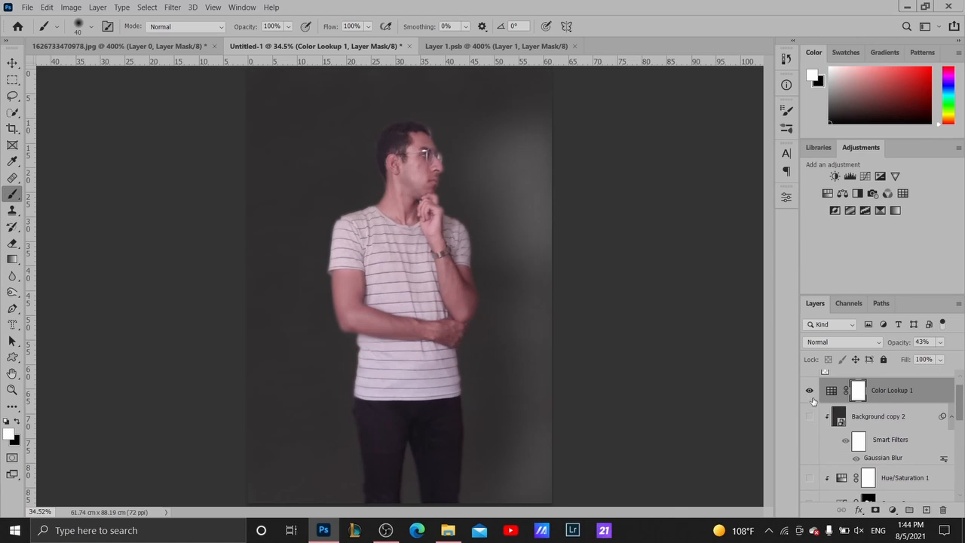
pyautogui.click(812, 391)
pyautogui.scroll(1, 812, 393)
pyautogui.click(810, 384)
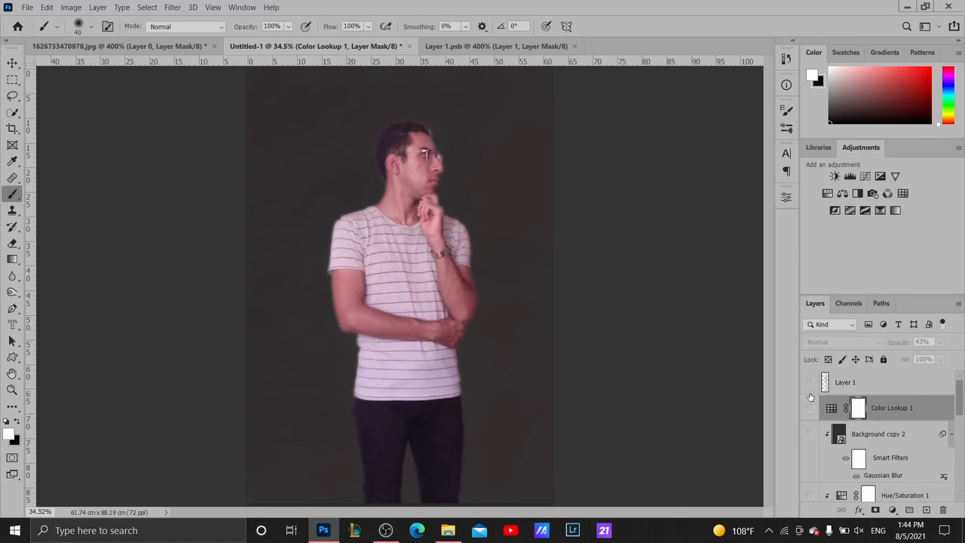
# Show Layer 1 again, along with Layer 2, Color Fill 1, Color Fill 2 and Curves 1 above the subject
pyautogui.scroll(-4, 812, 400)
pyautogui.scroll(4, 812, 407)
pyautogui.click(811, 382)
pyautogui.scroll(-5, 813, 405)
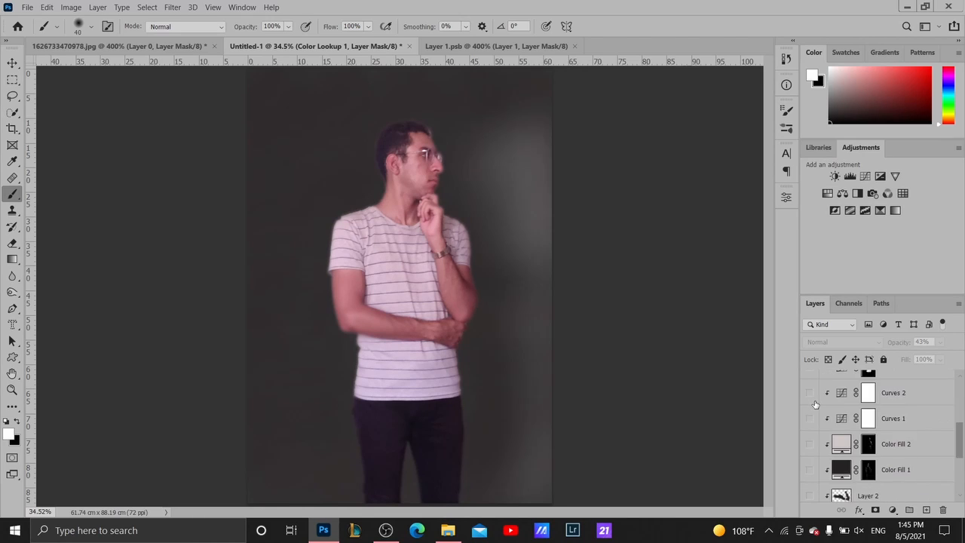
pyautogui.scroll(1, 813, 411)
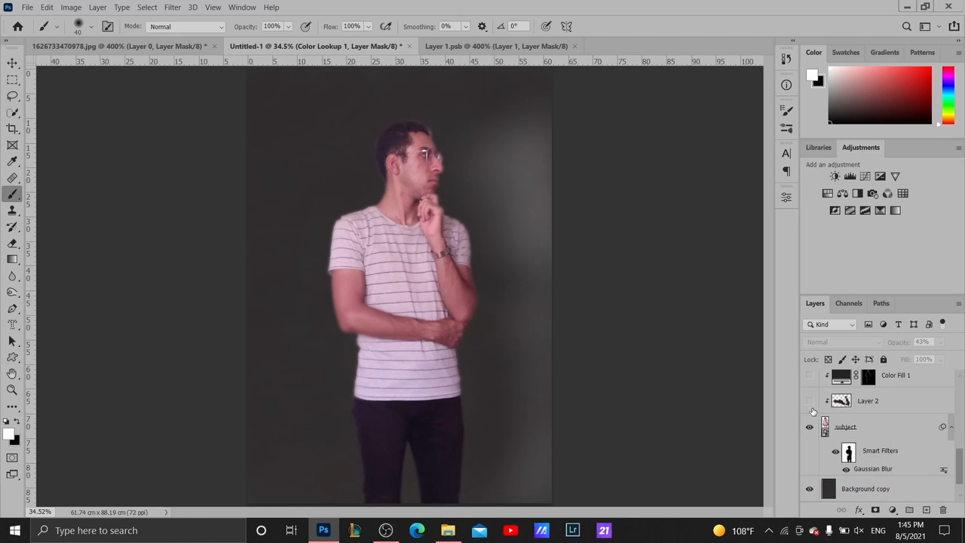
pyautogui.click(810, 403)
pyautogui.click(810, 376)
pyautogui.scroll(3, 811, 382)
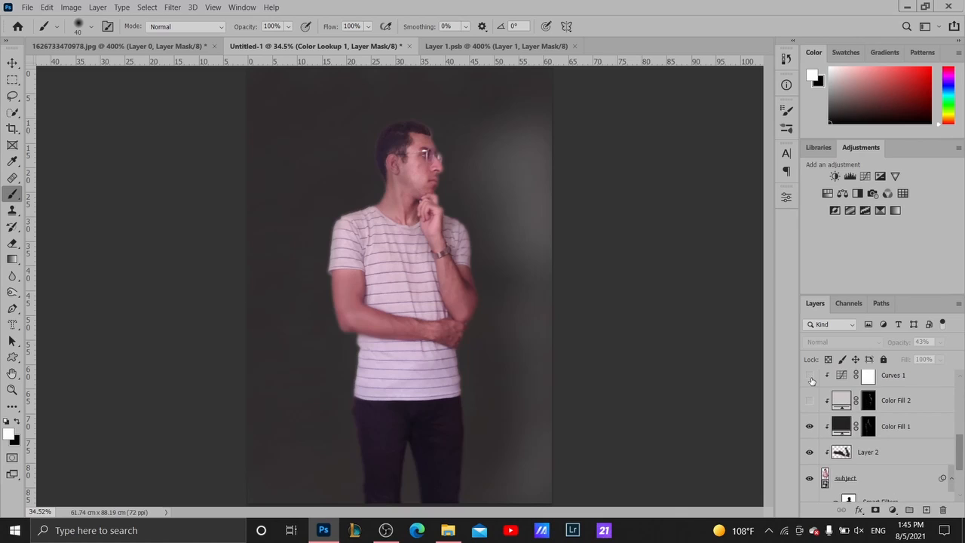
pyautogui.click(810, 401)
pyautogui.scroll(1, 811, 398)
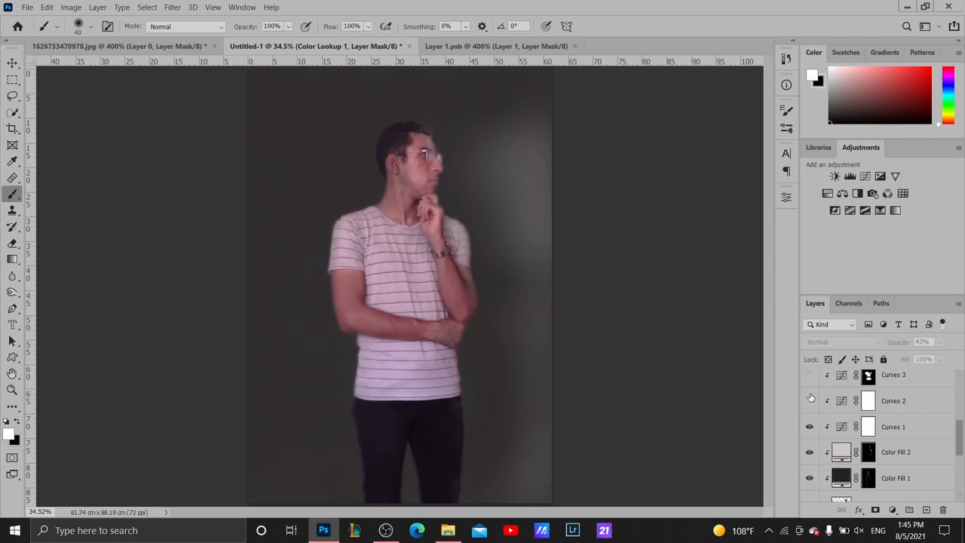
# Turn Curves 2, Curves 3, Hue/Saturation 1, Background copy 2 and Color Lookup 1 back on to compare the finished blend
pyautogui.click(810, 400)
pyautogui.click(810, 375)
pyautogui.scroll(1, 811, 397)
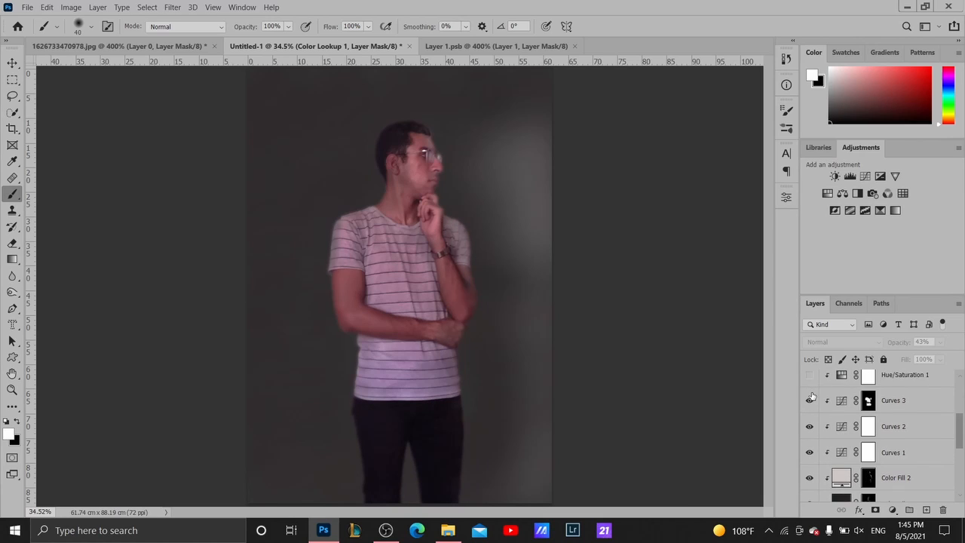
pyautogui.click(809, 375)
pyautogui.scroll(3, 814, 388)
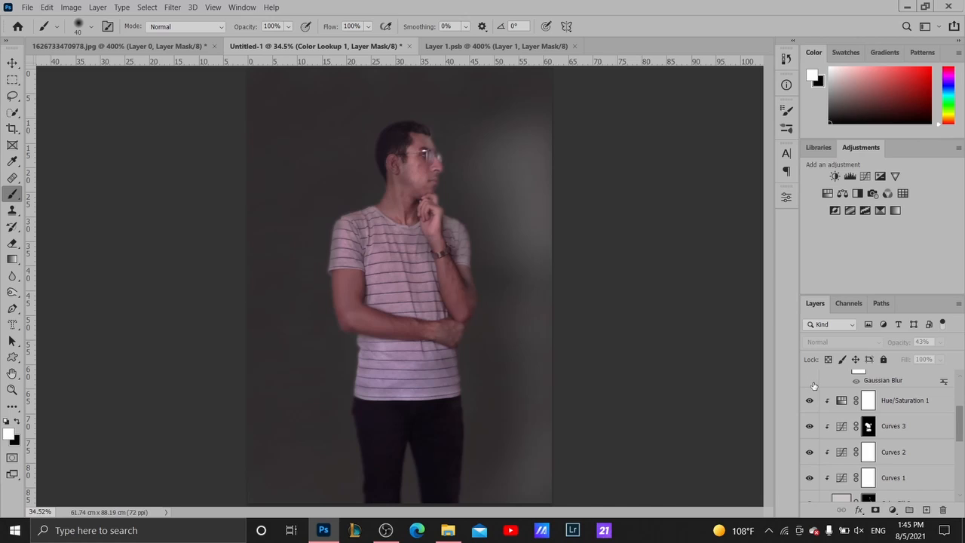
pyautogui.click(812, 389)
pyautogui.scroll(2, 813, 395)
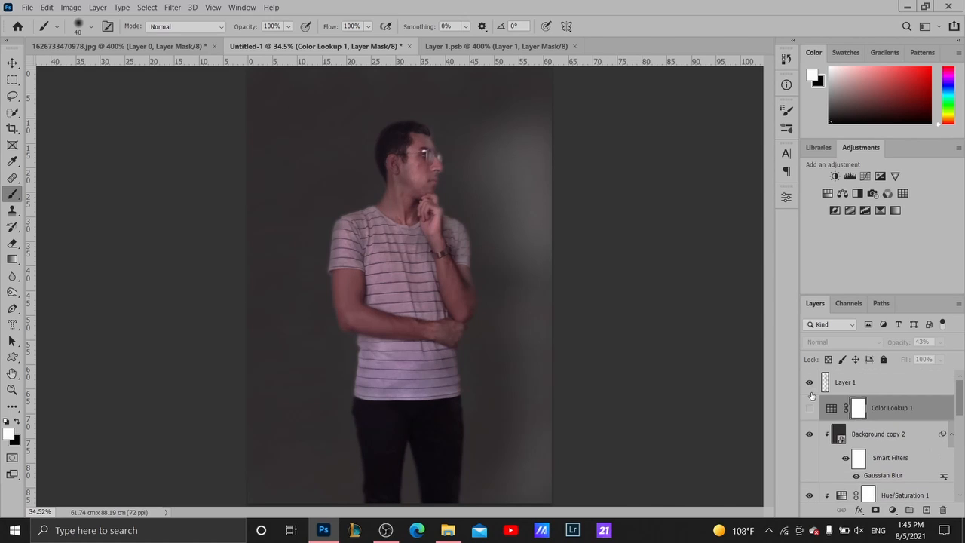
pyautogui.click(811, 407)
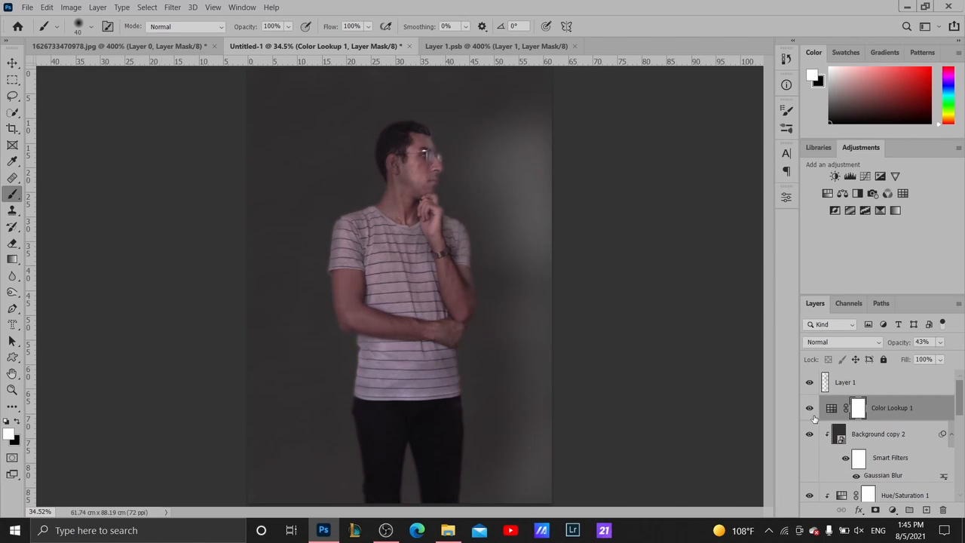
pyautogui.scroll(-5, 815, 419)
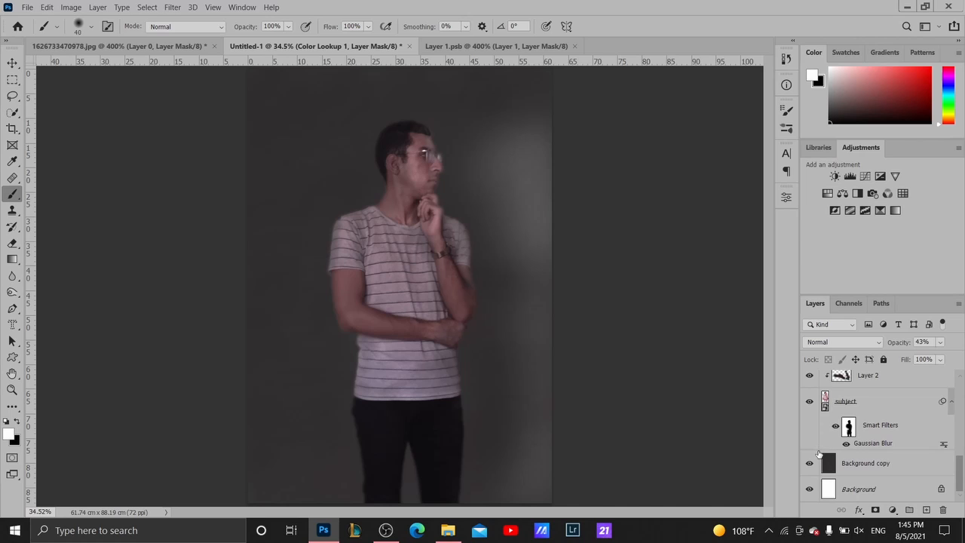